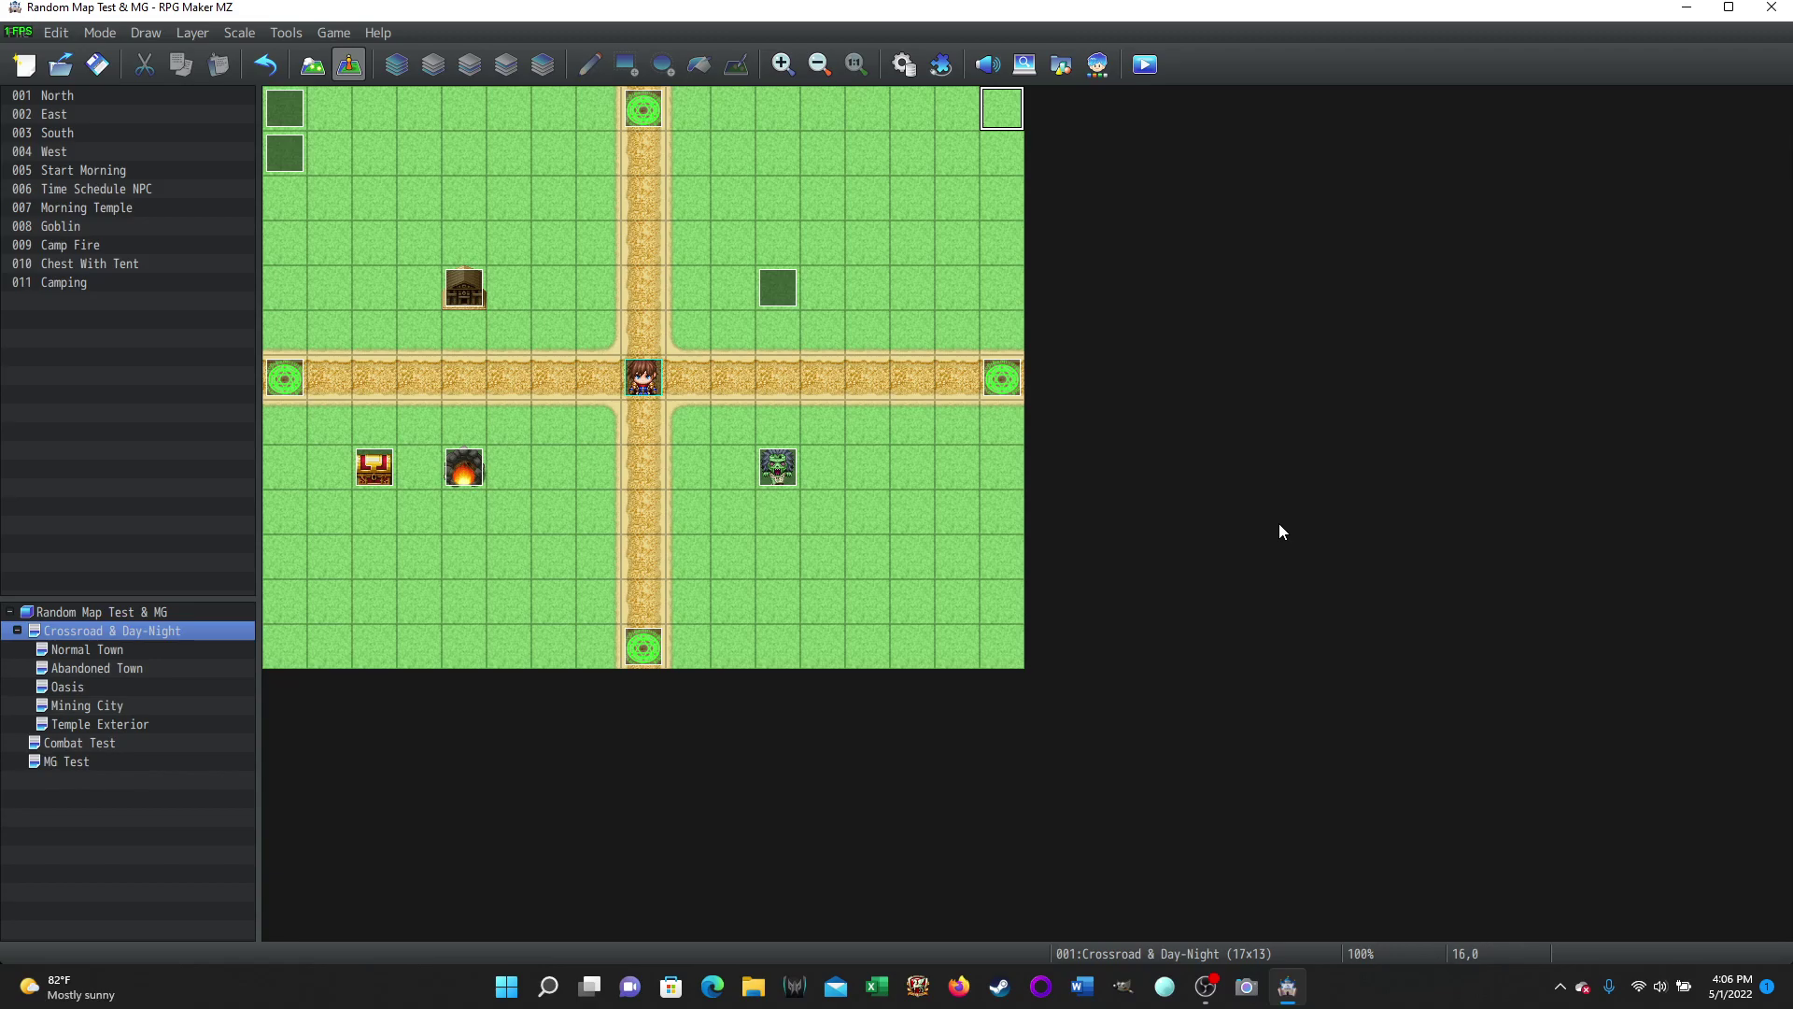
- Start a new-game playtest and try entering the temple in daytime, getting refused
left_click(1145, 63)
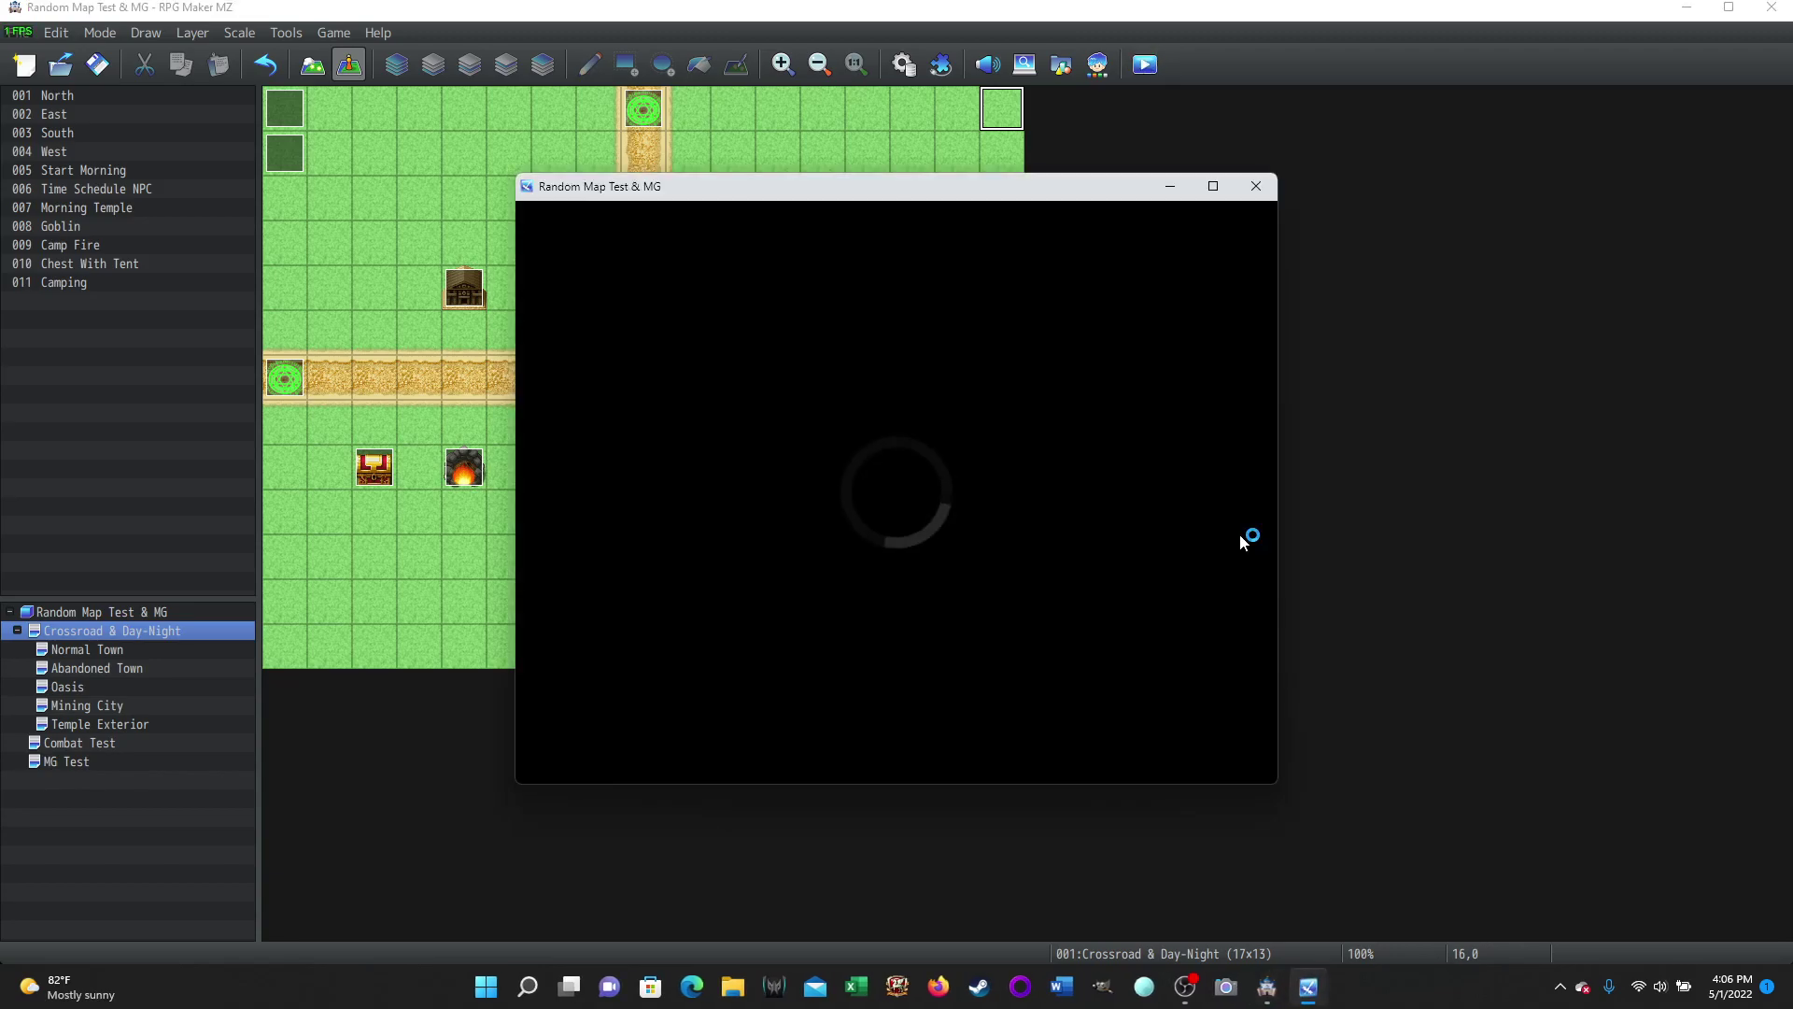
left_click(895, 577)
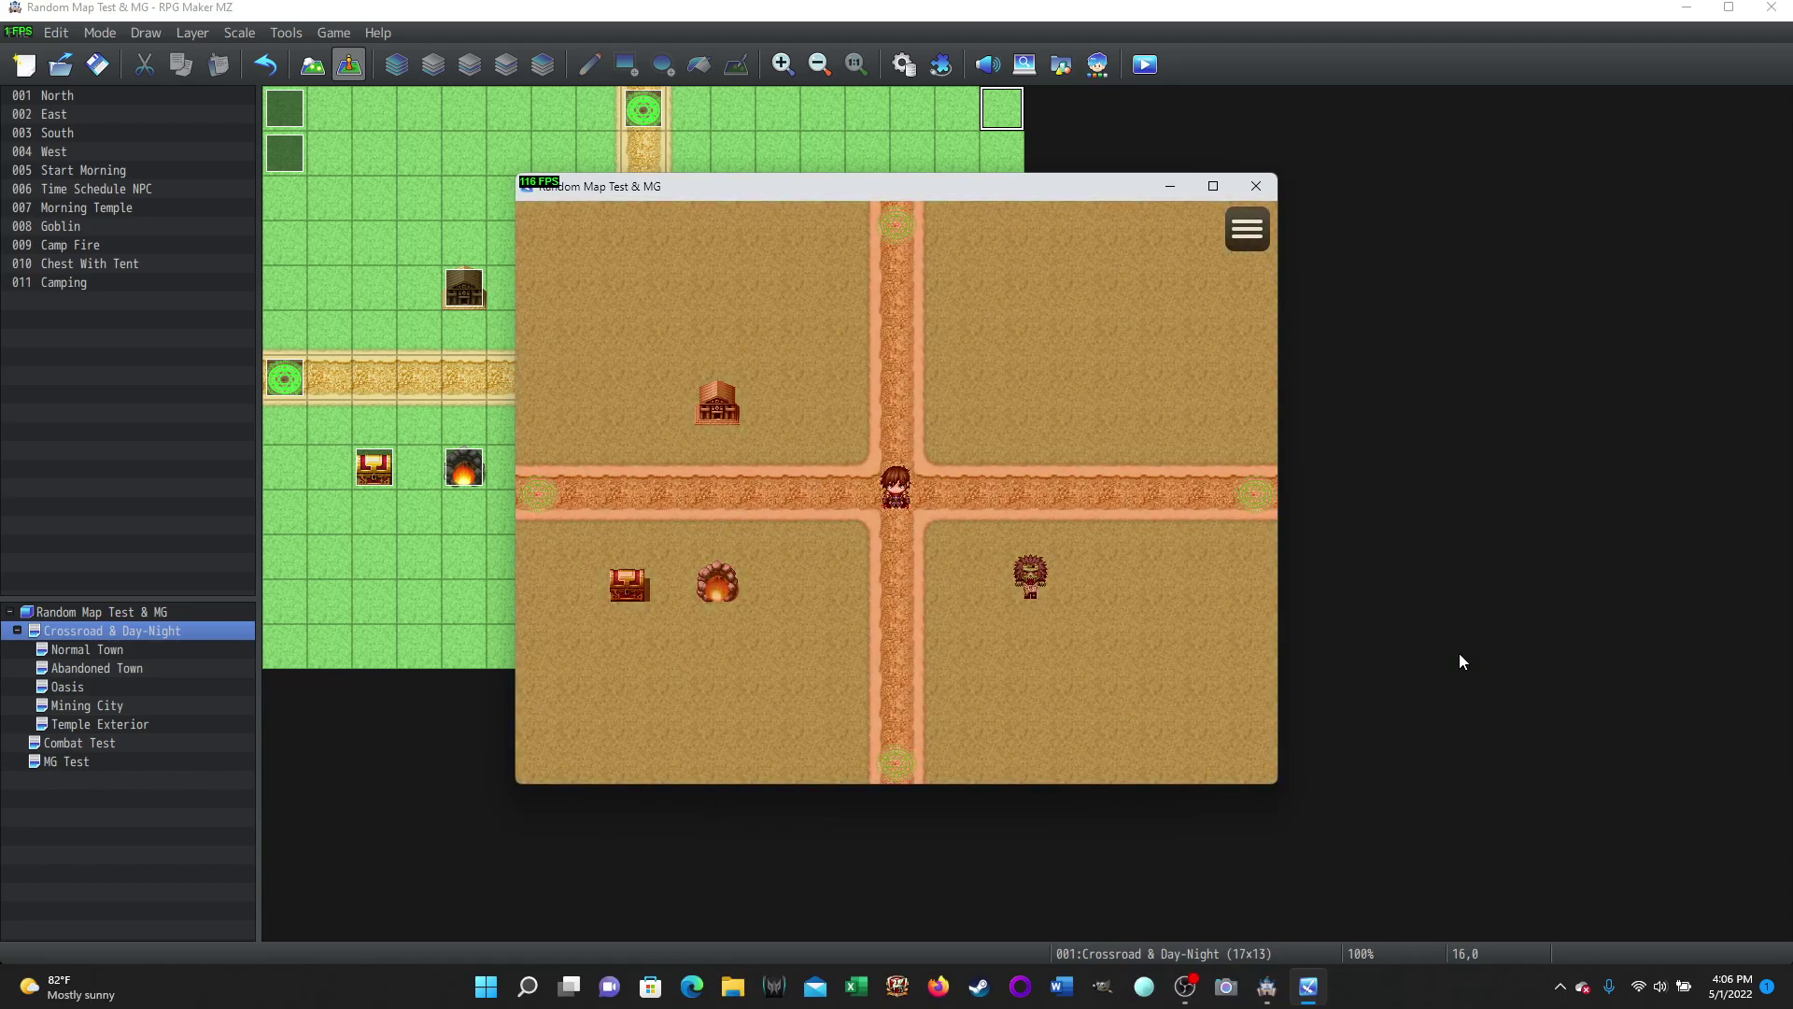
key("Left")
key("Right")
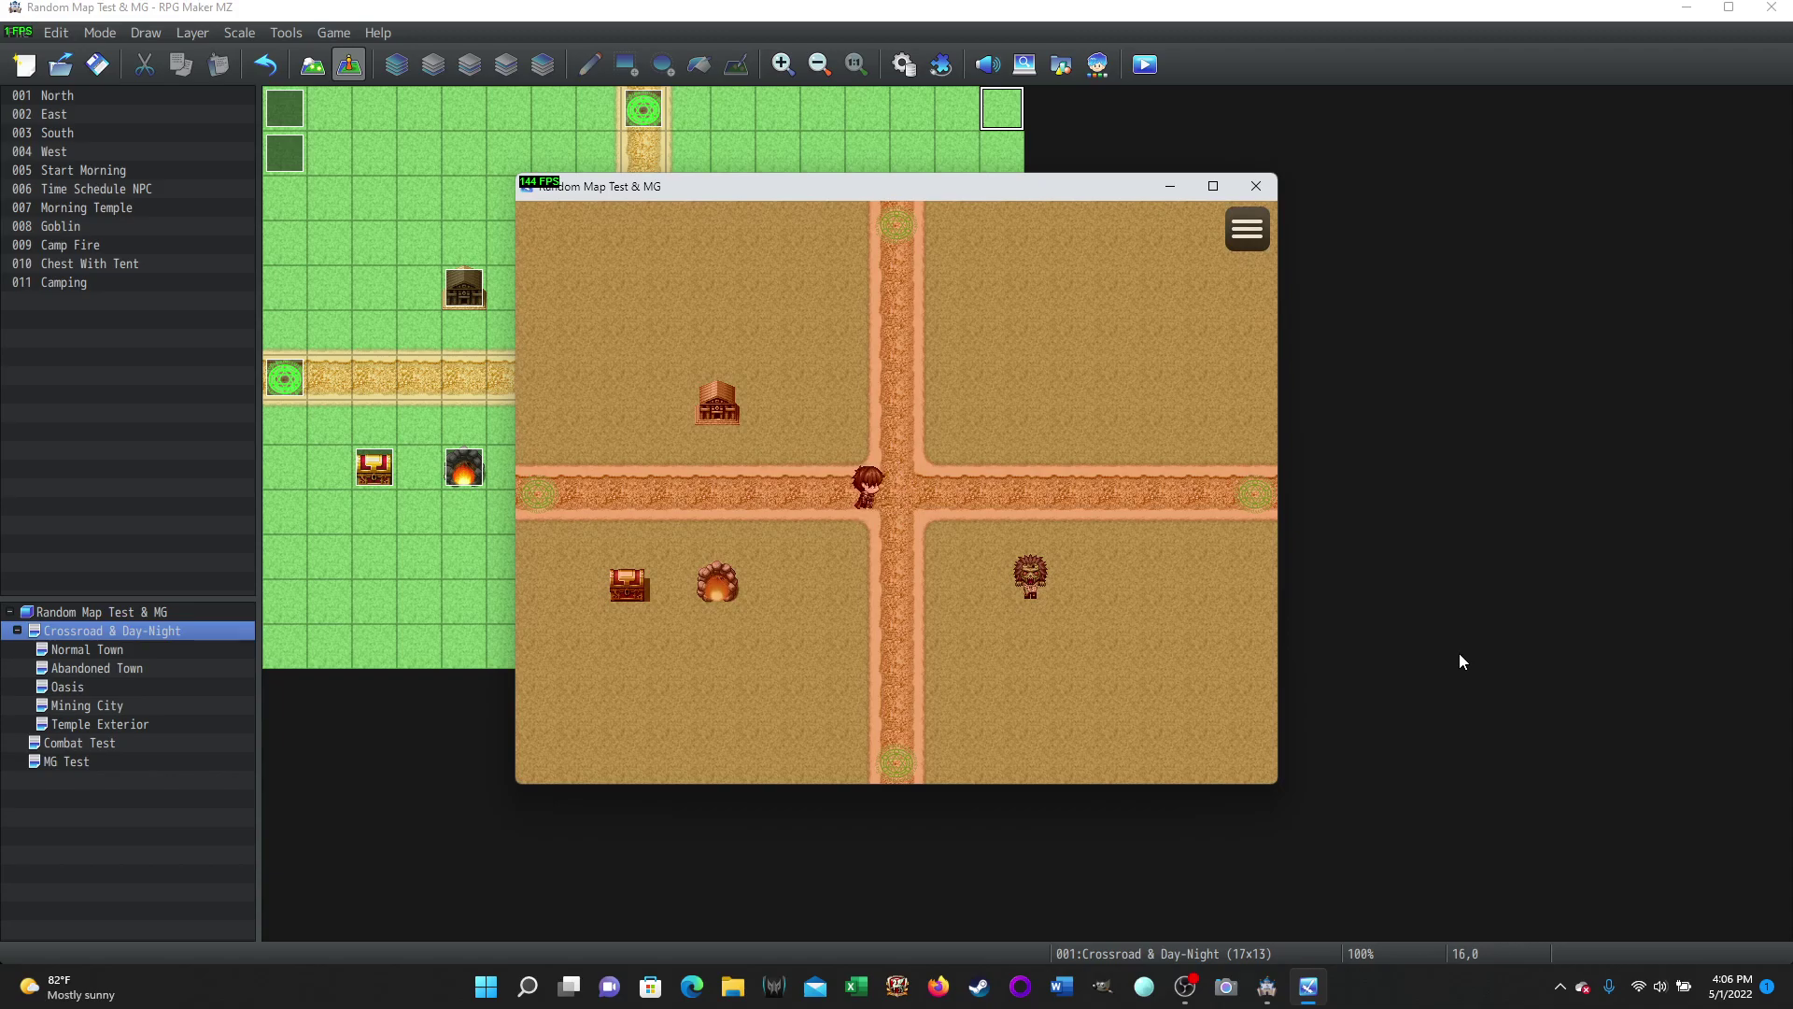
key("Left")
key("Up")
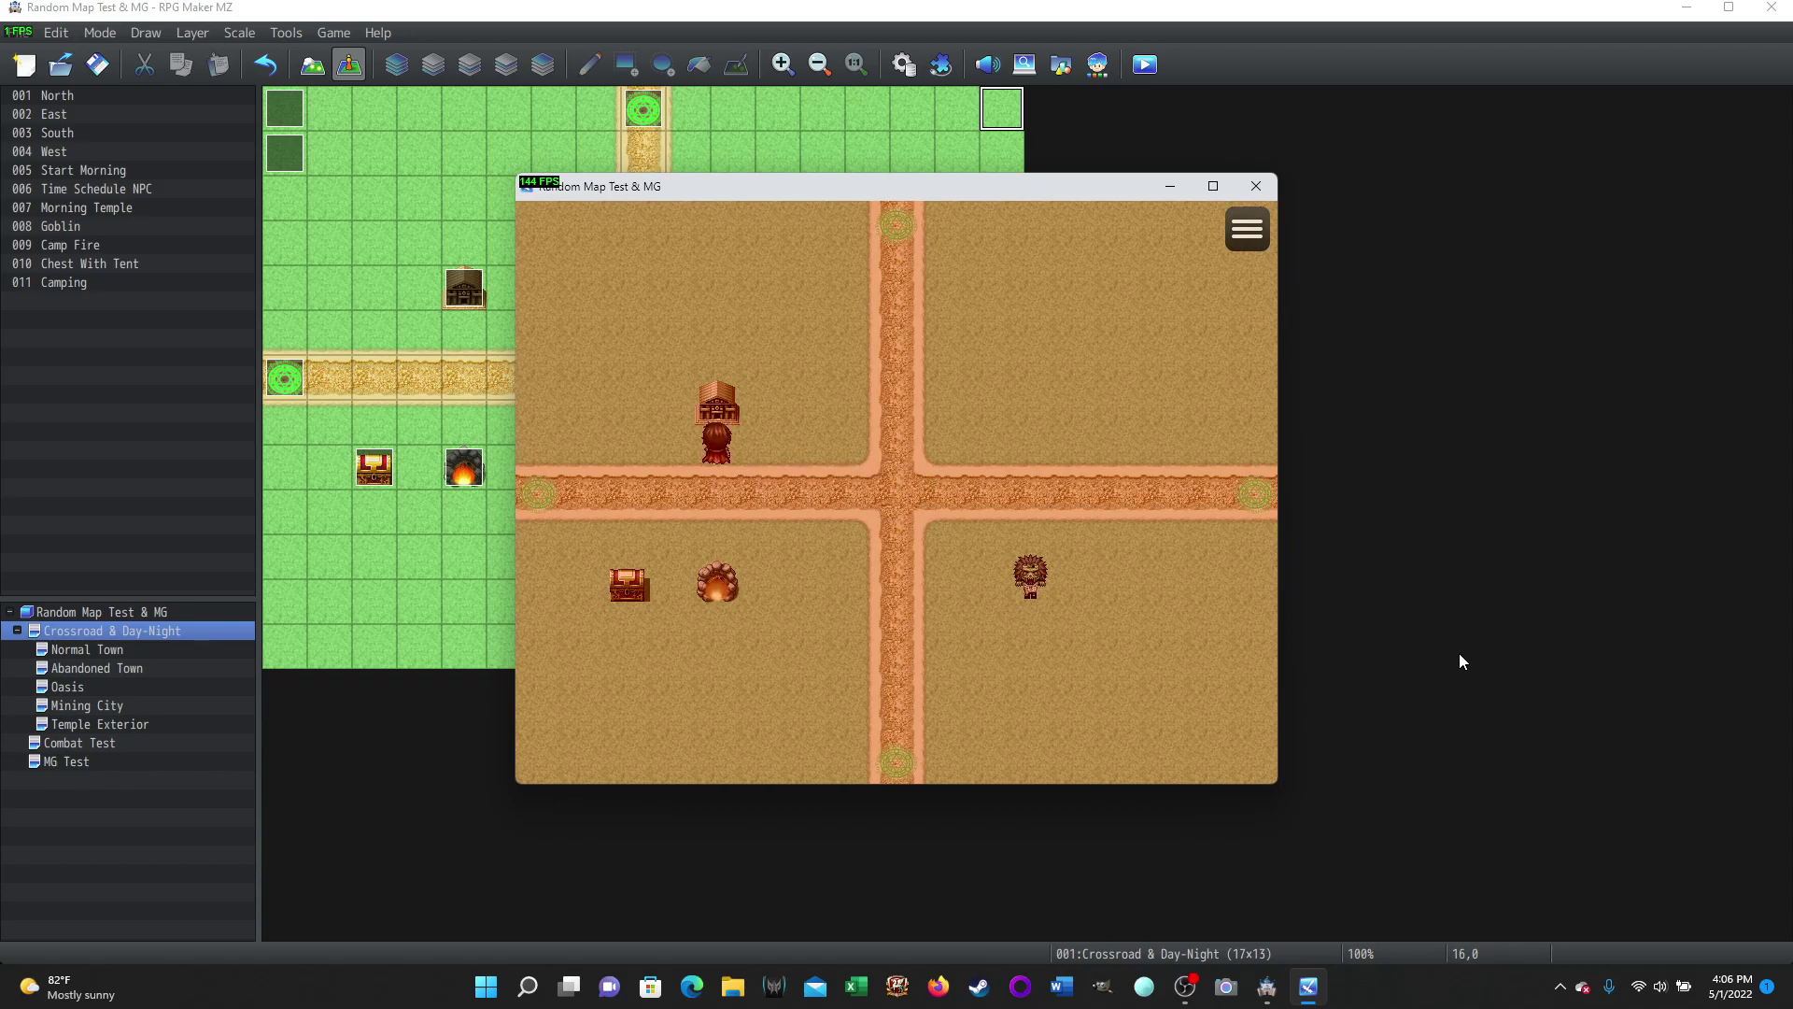
key("Return")
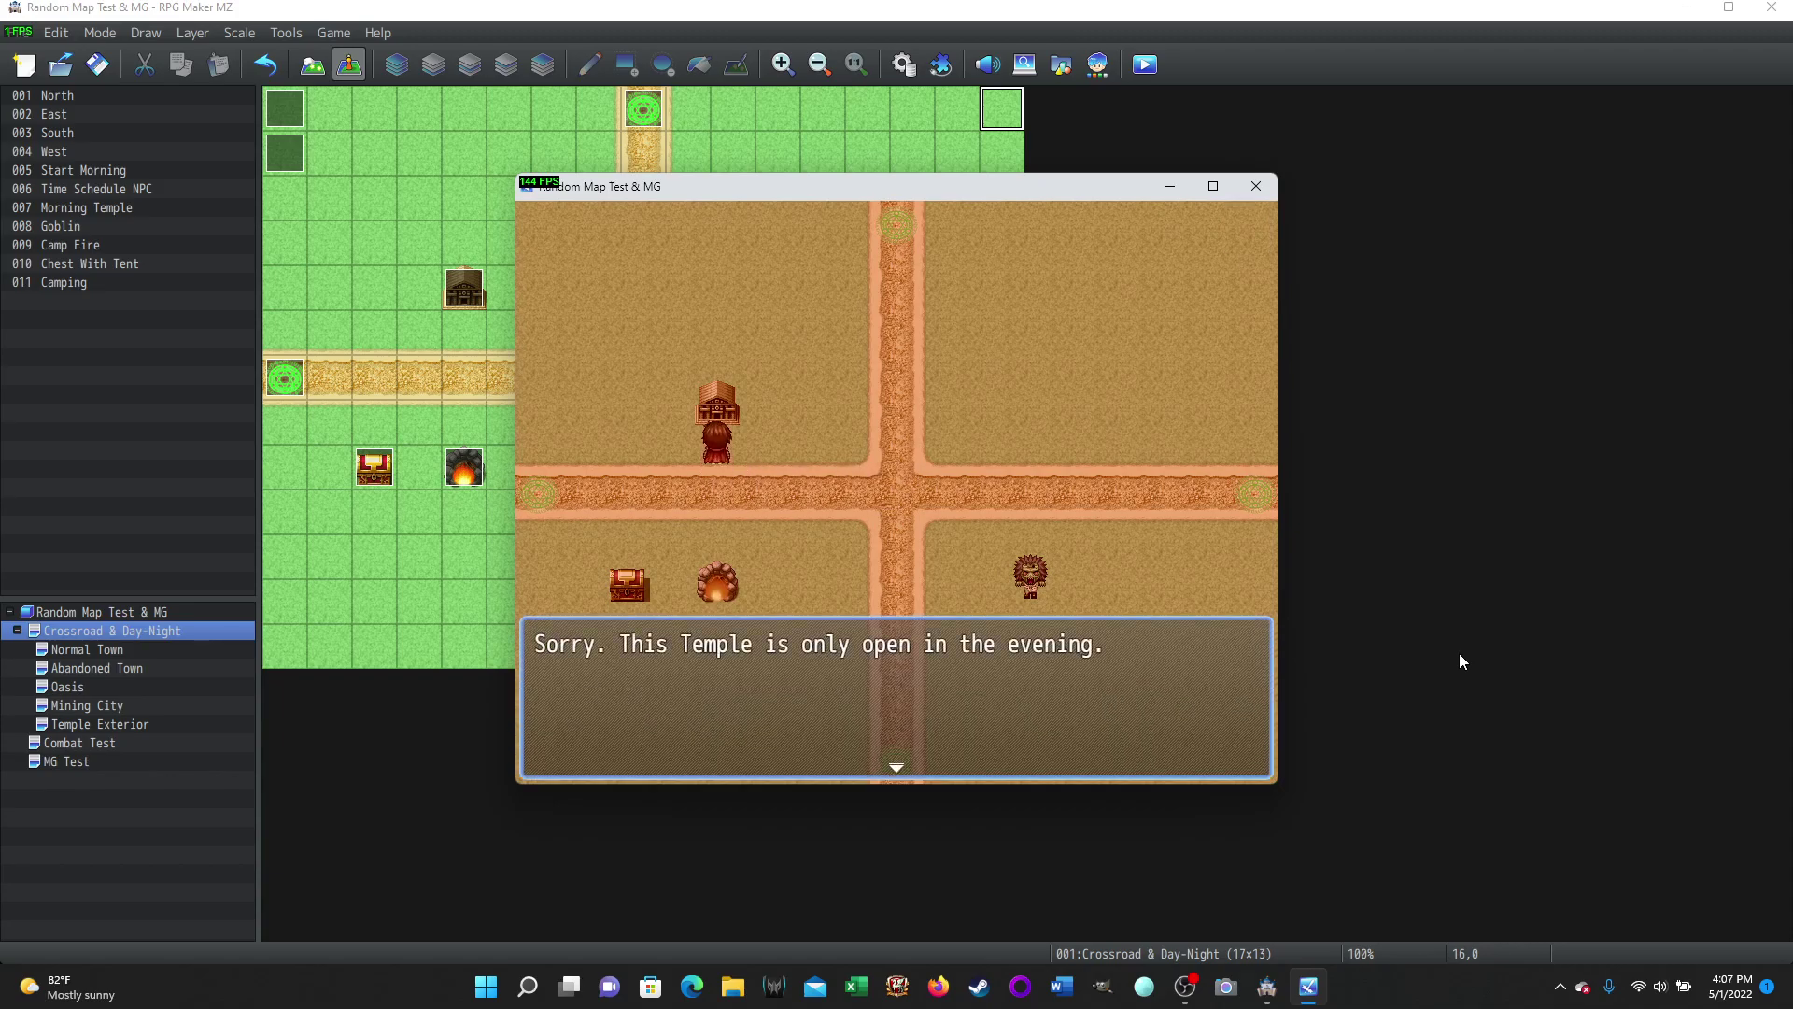
key("Return")
- Return to the temple and try entering again, still refused during the day
key("Down")
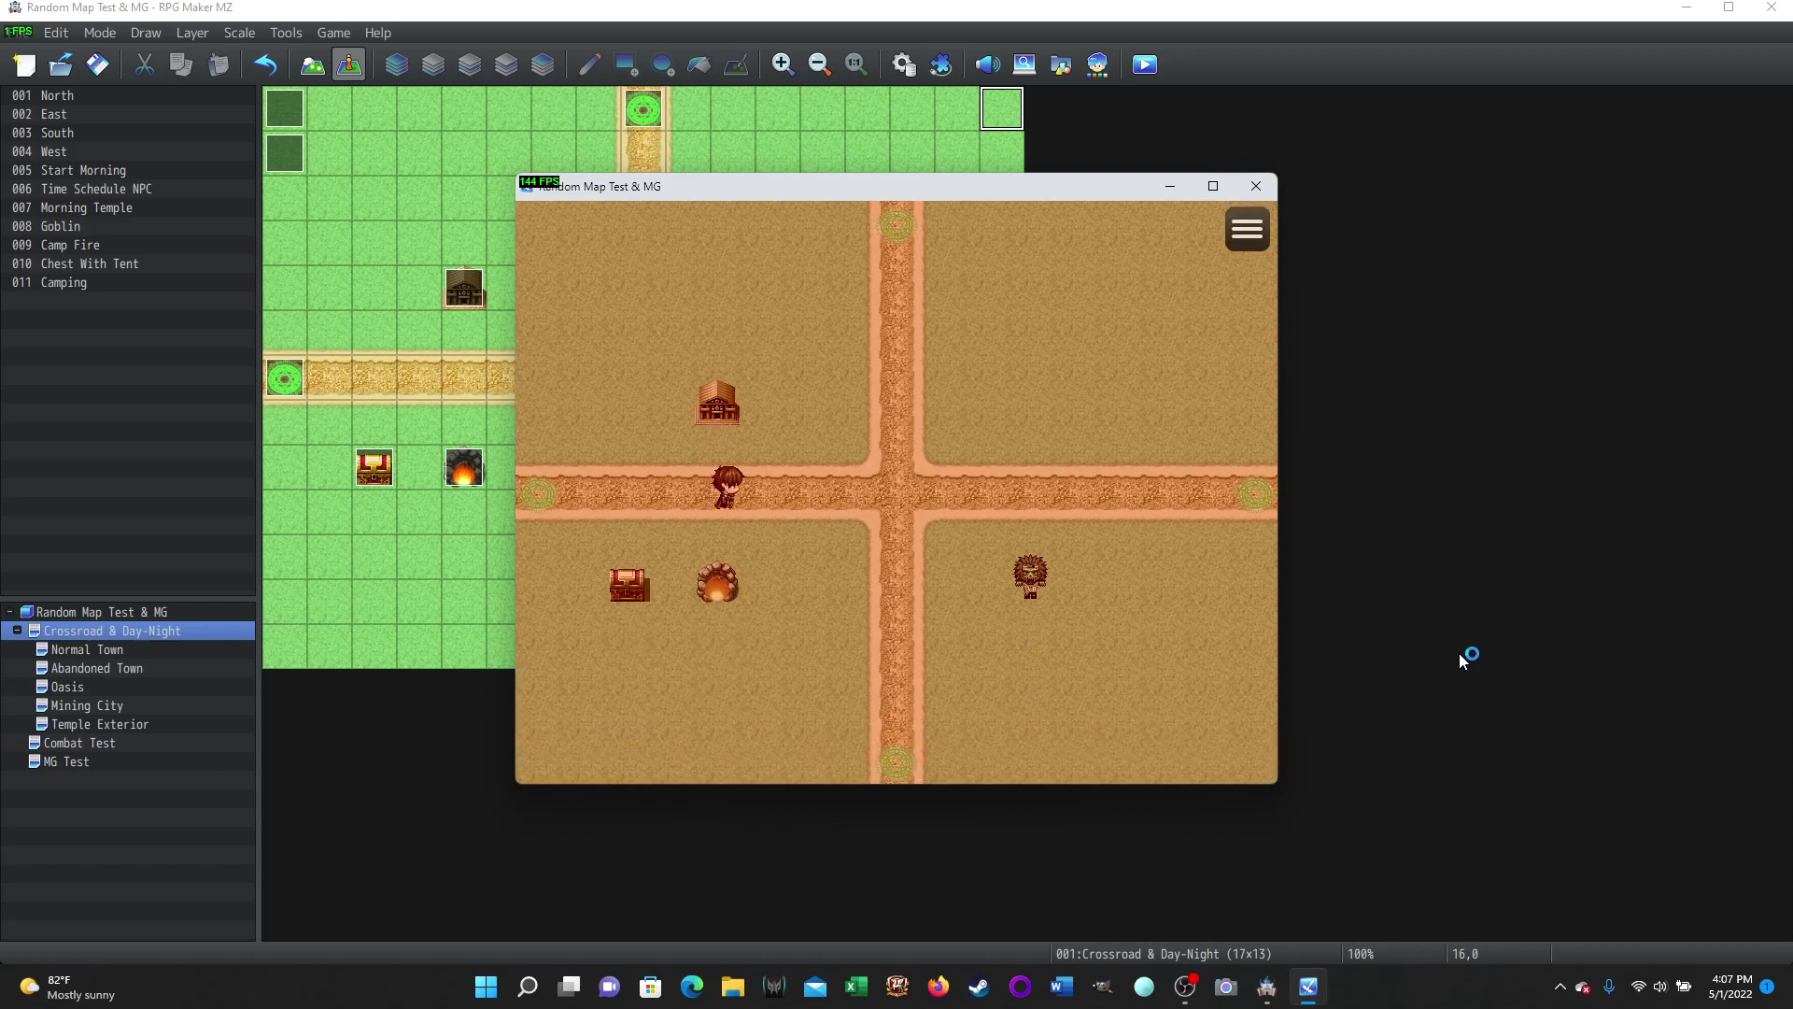
key("Right")
key("Left")
key("Right")
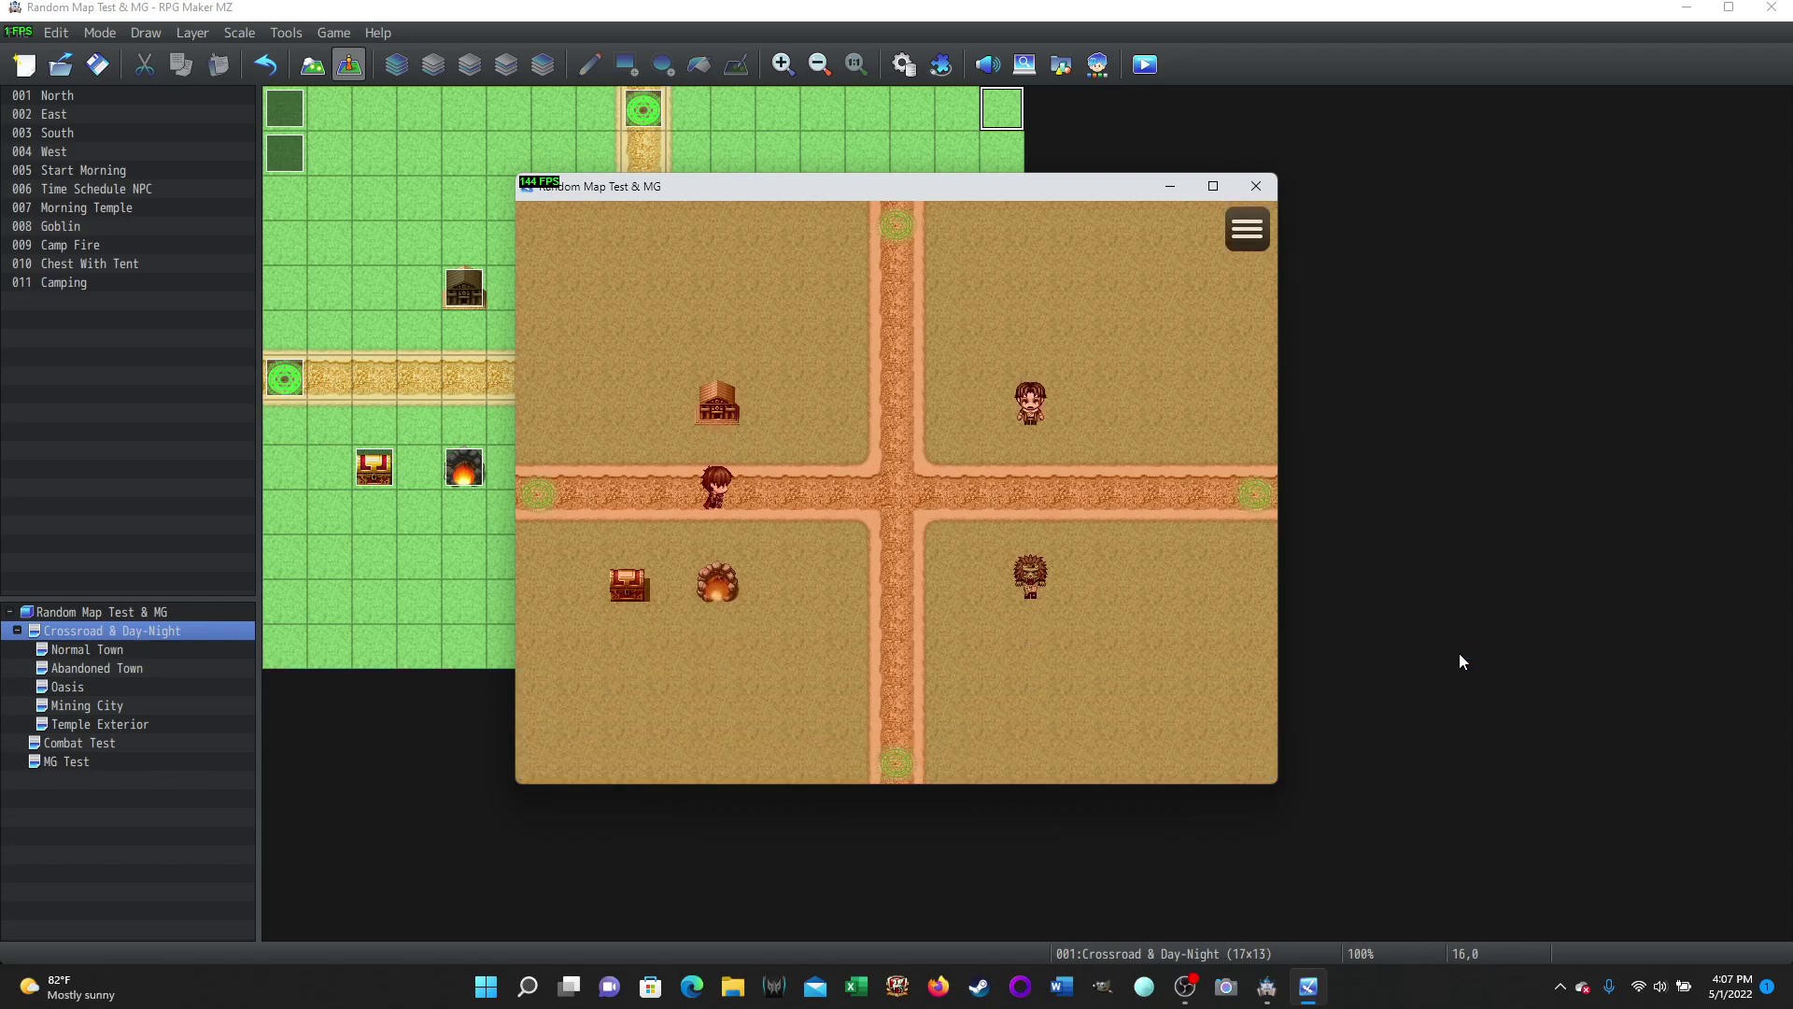
key("Up")
key("Return")
key("Return")
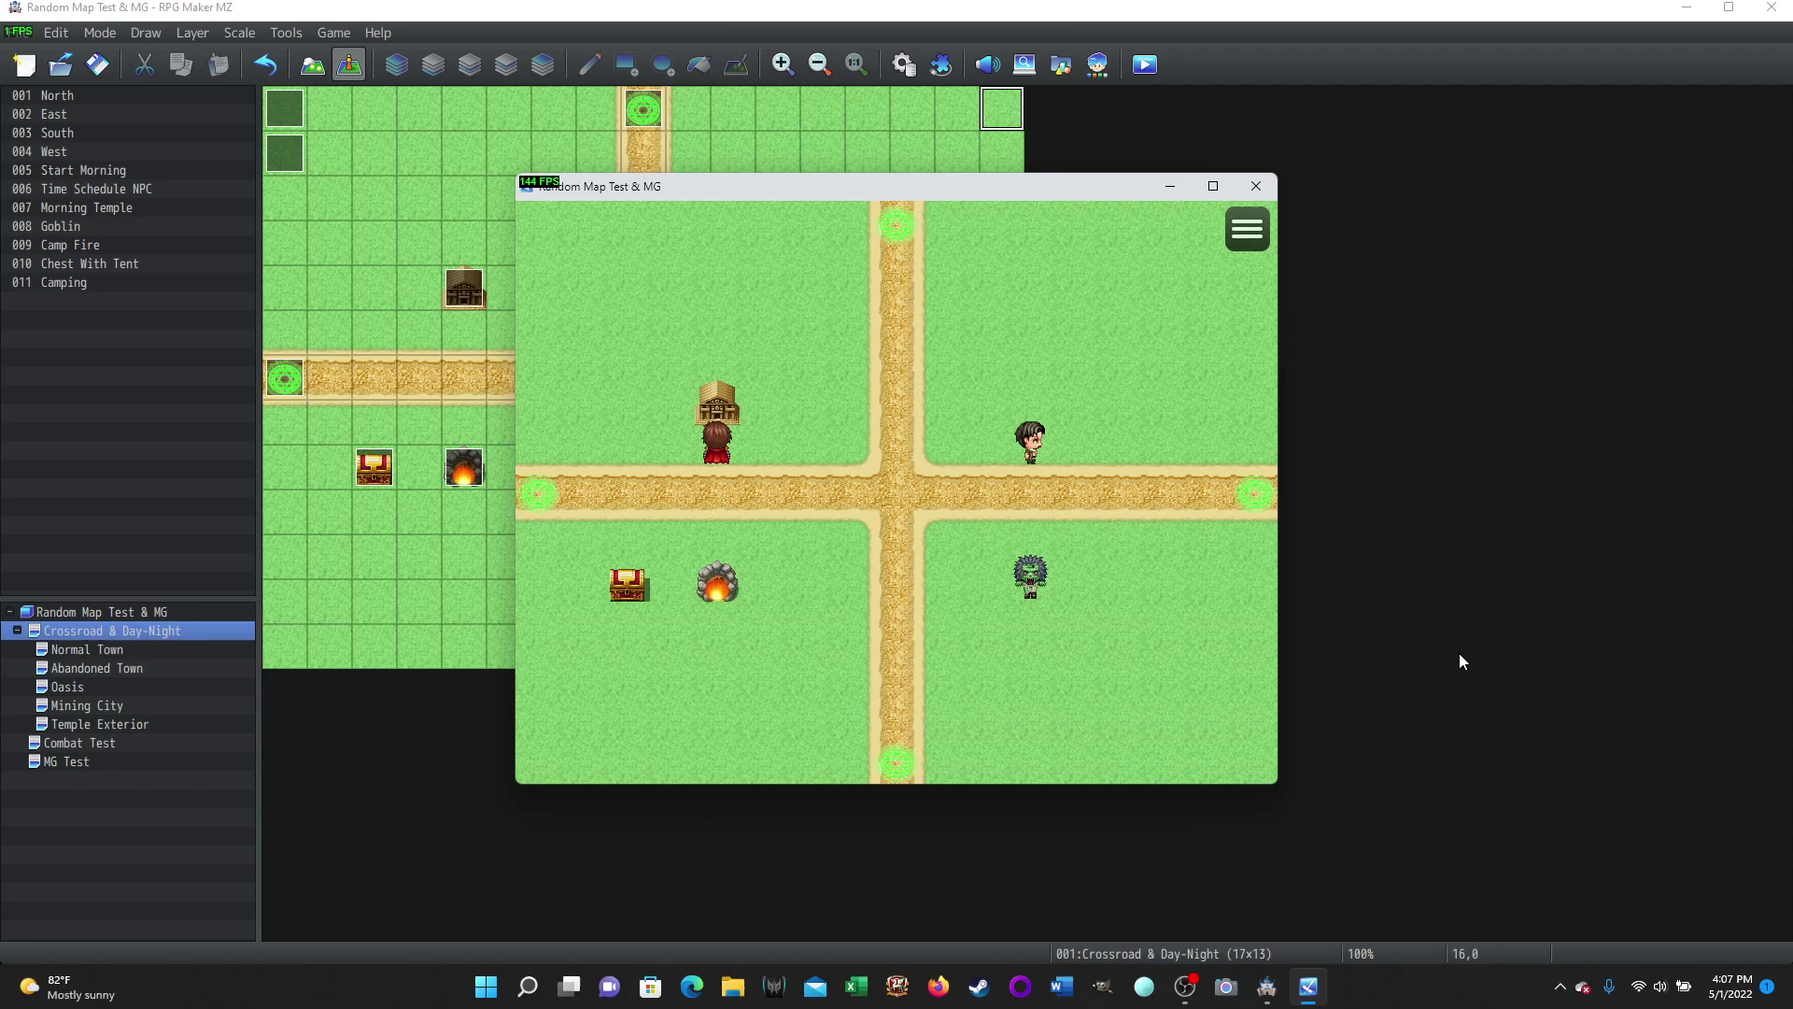
key("Down")
key("Down")
- Walk to the Night Merchant and hear his afternoon line
key("Right")
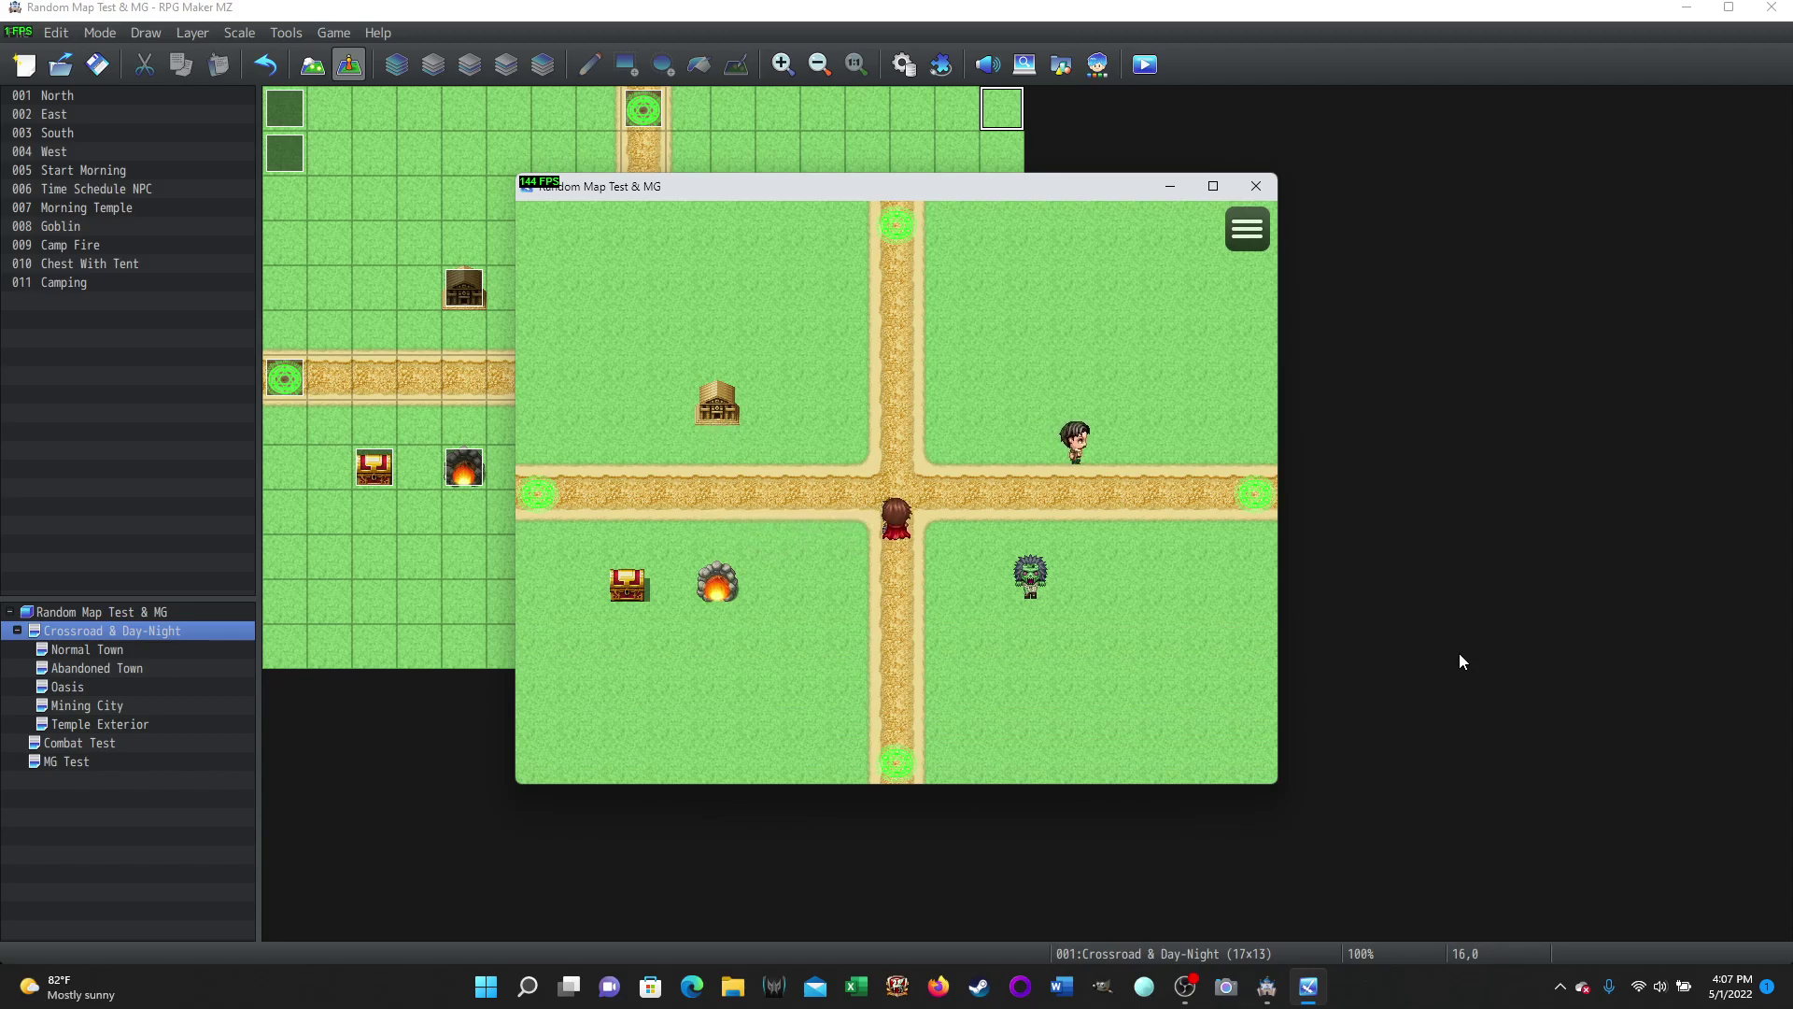
key("Up")
key("Right")
key("Right")
key("Up")
key("Return")
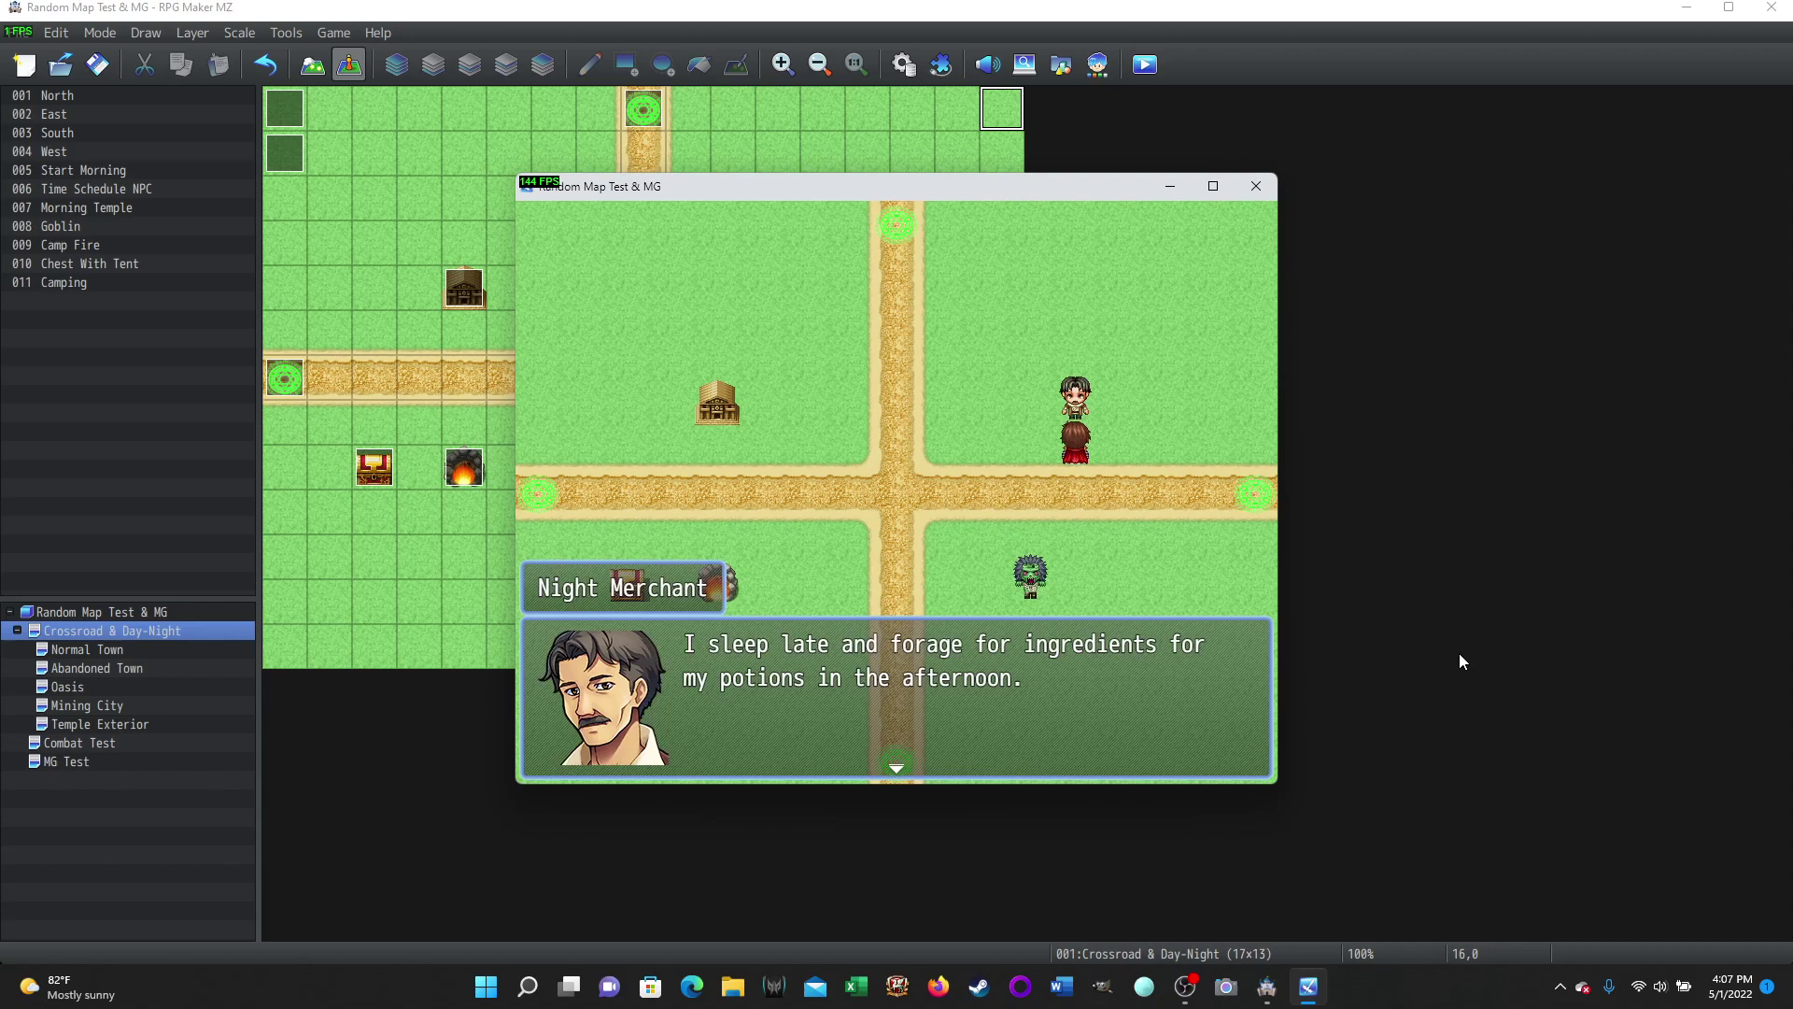
key("Return")
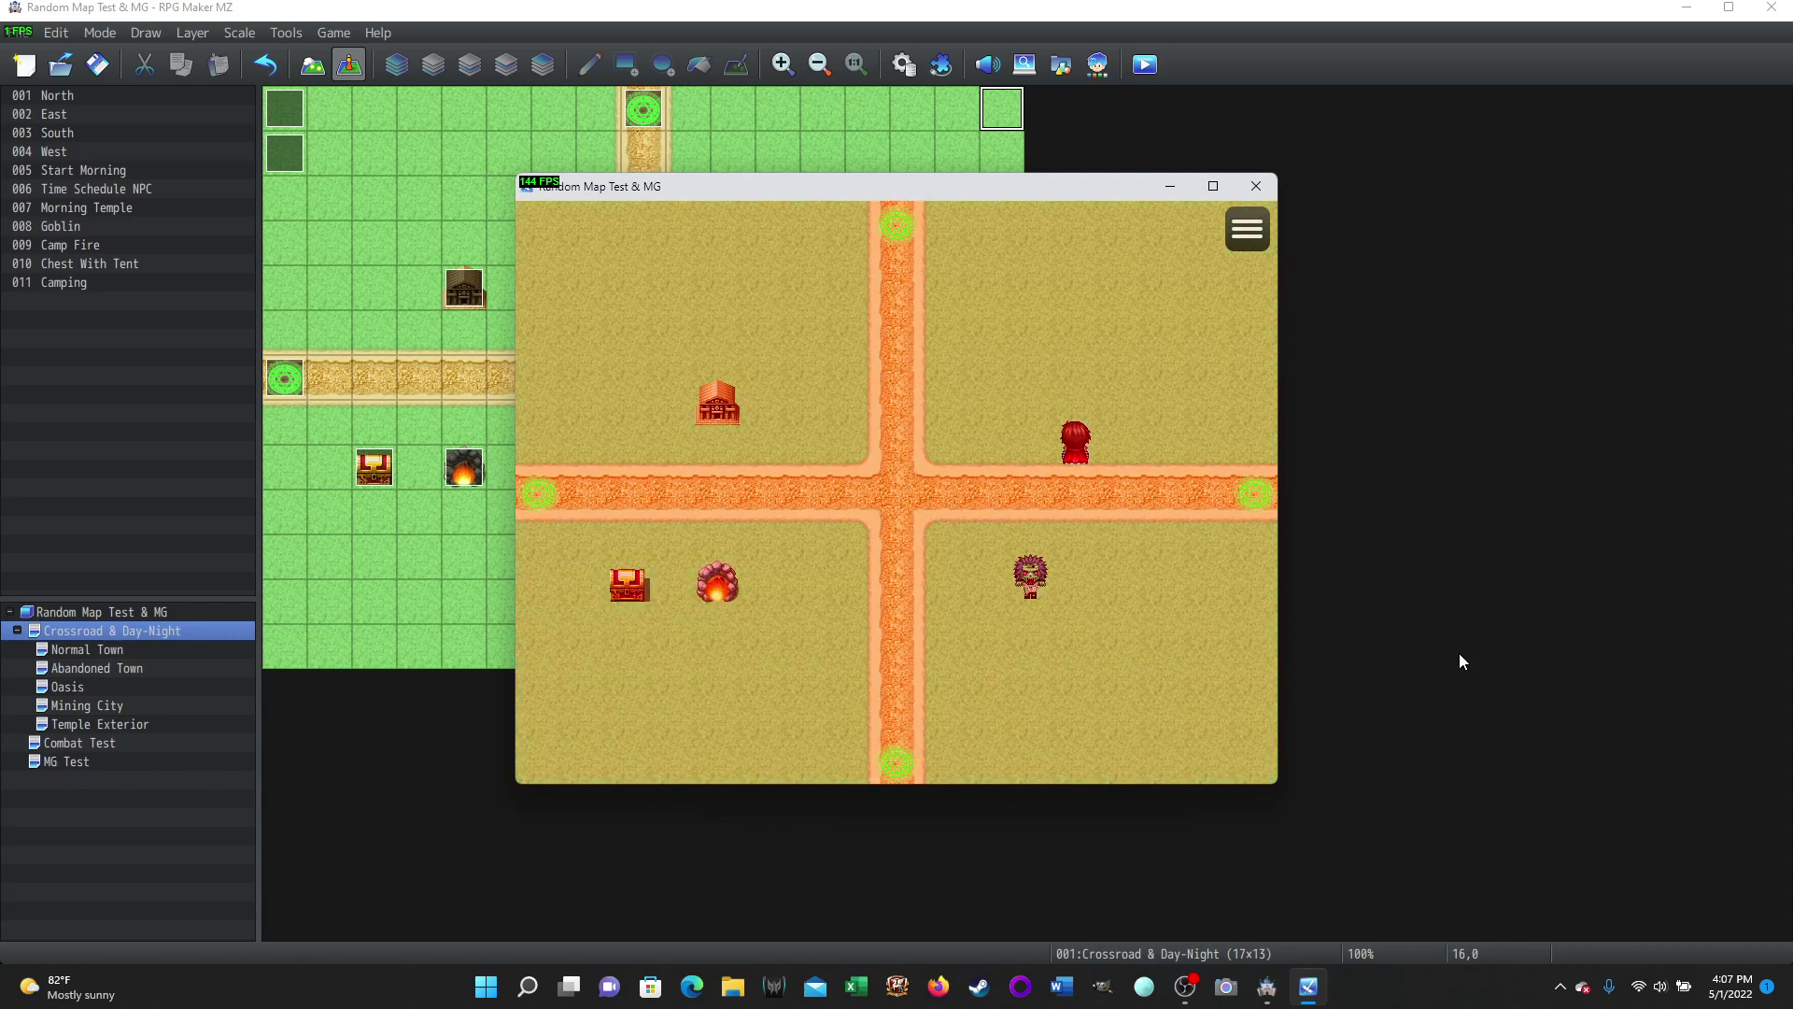
- Walk back left past the crossroad centre toward the temple
key("Left")
key("Down")
key("Left")
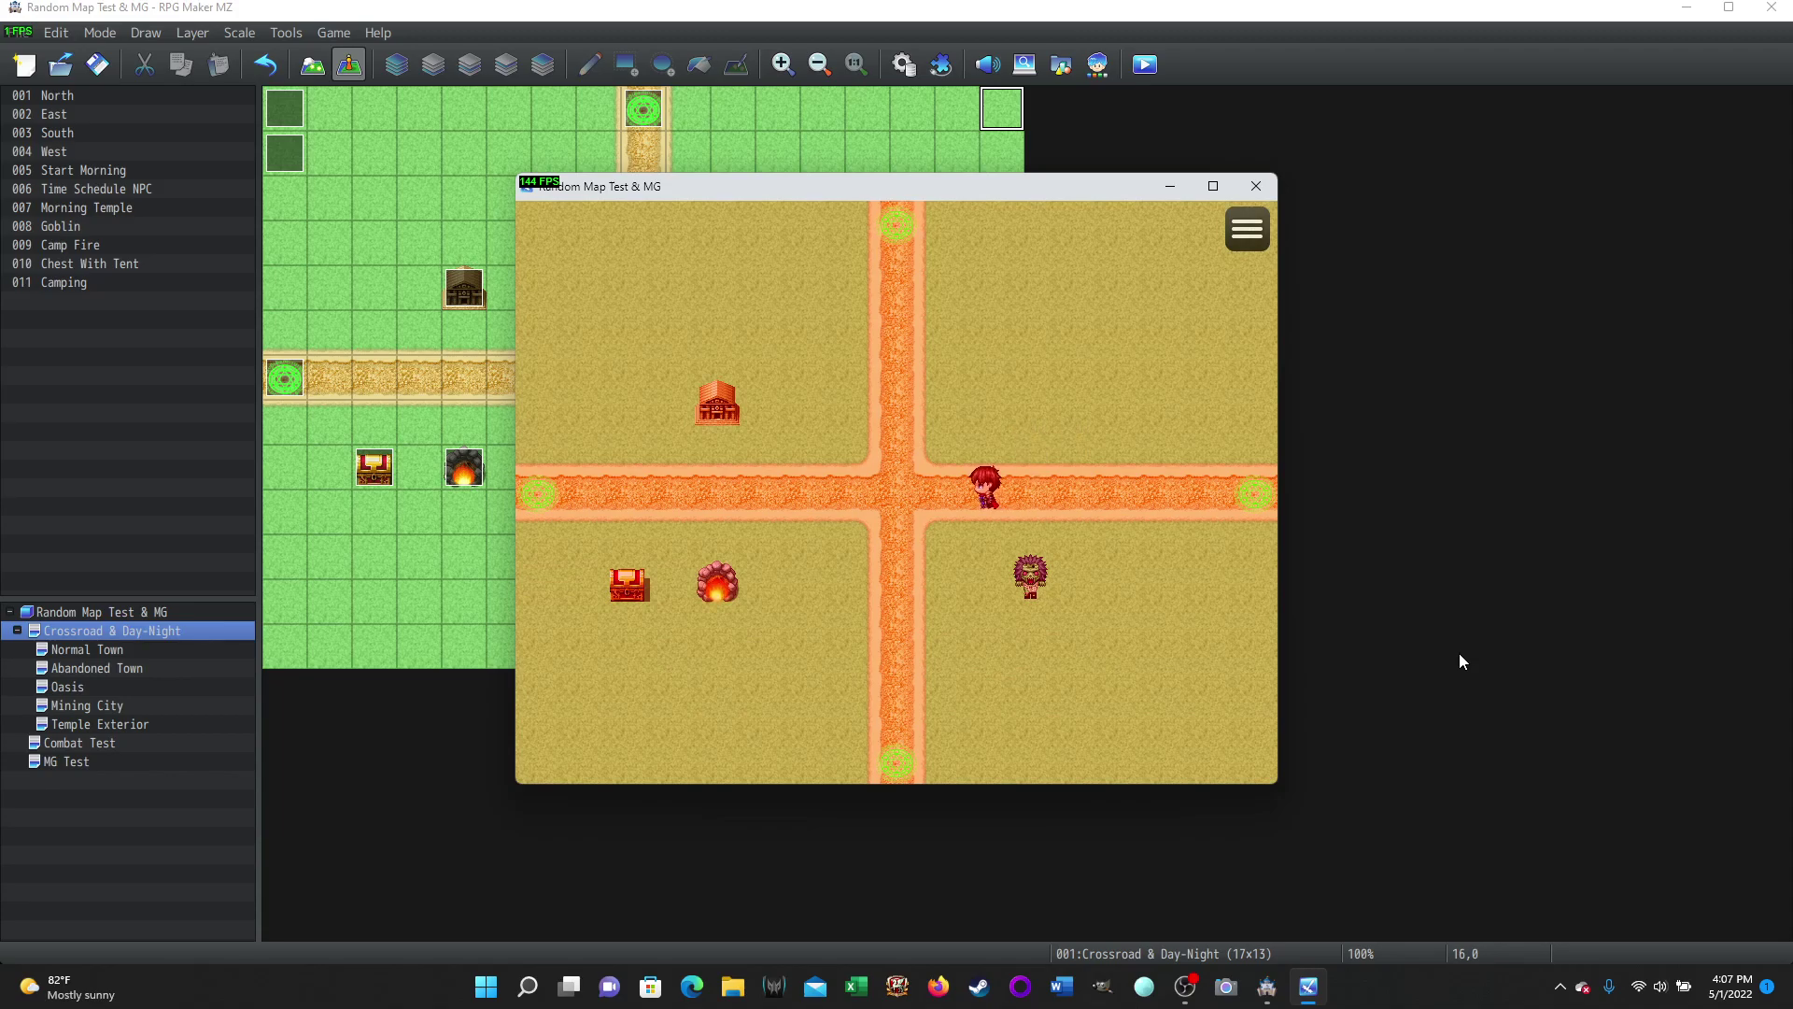
key("Left")
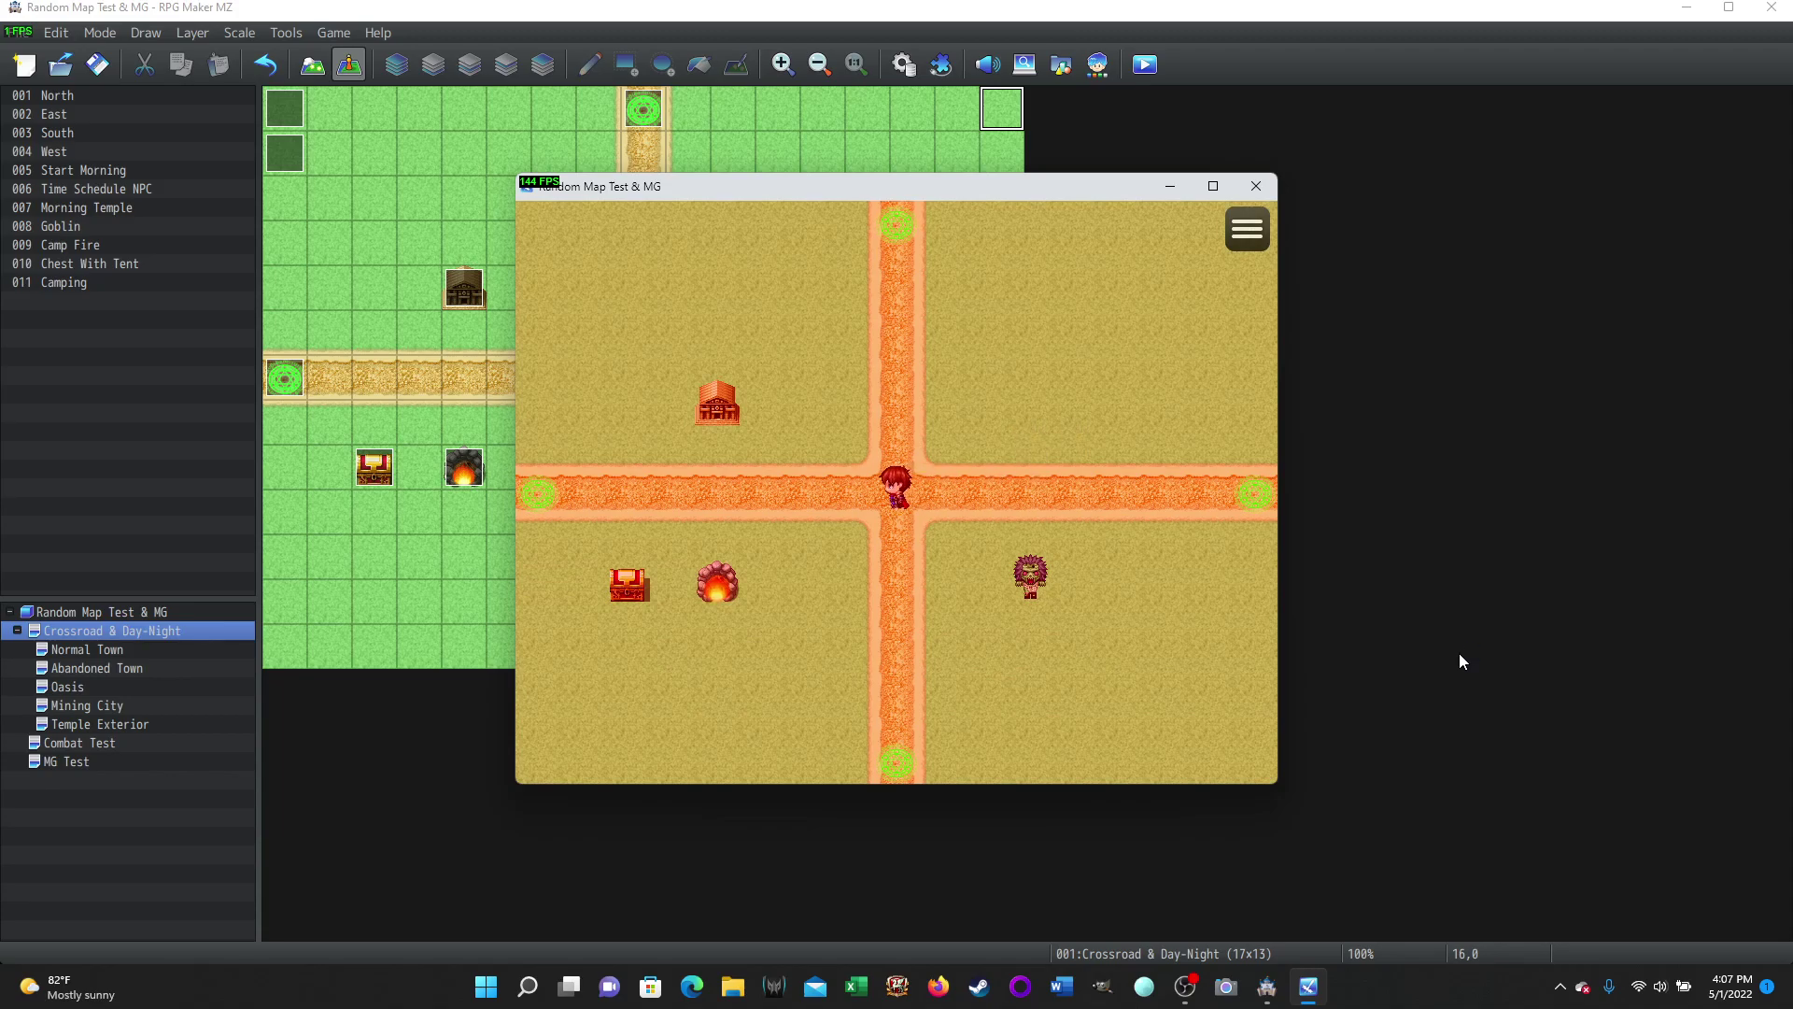
key("Right")
key("Left")
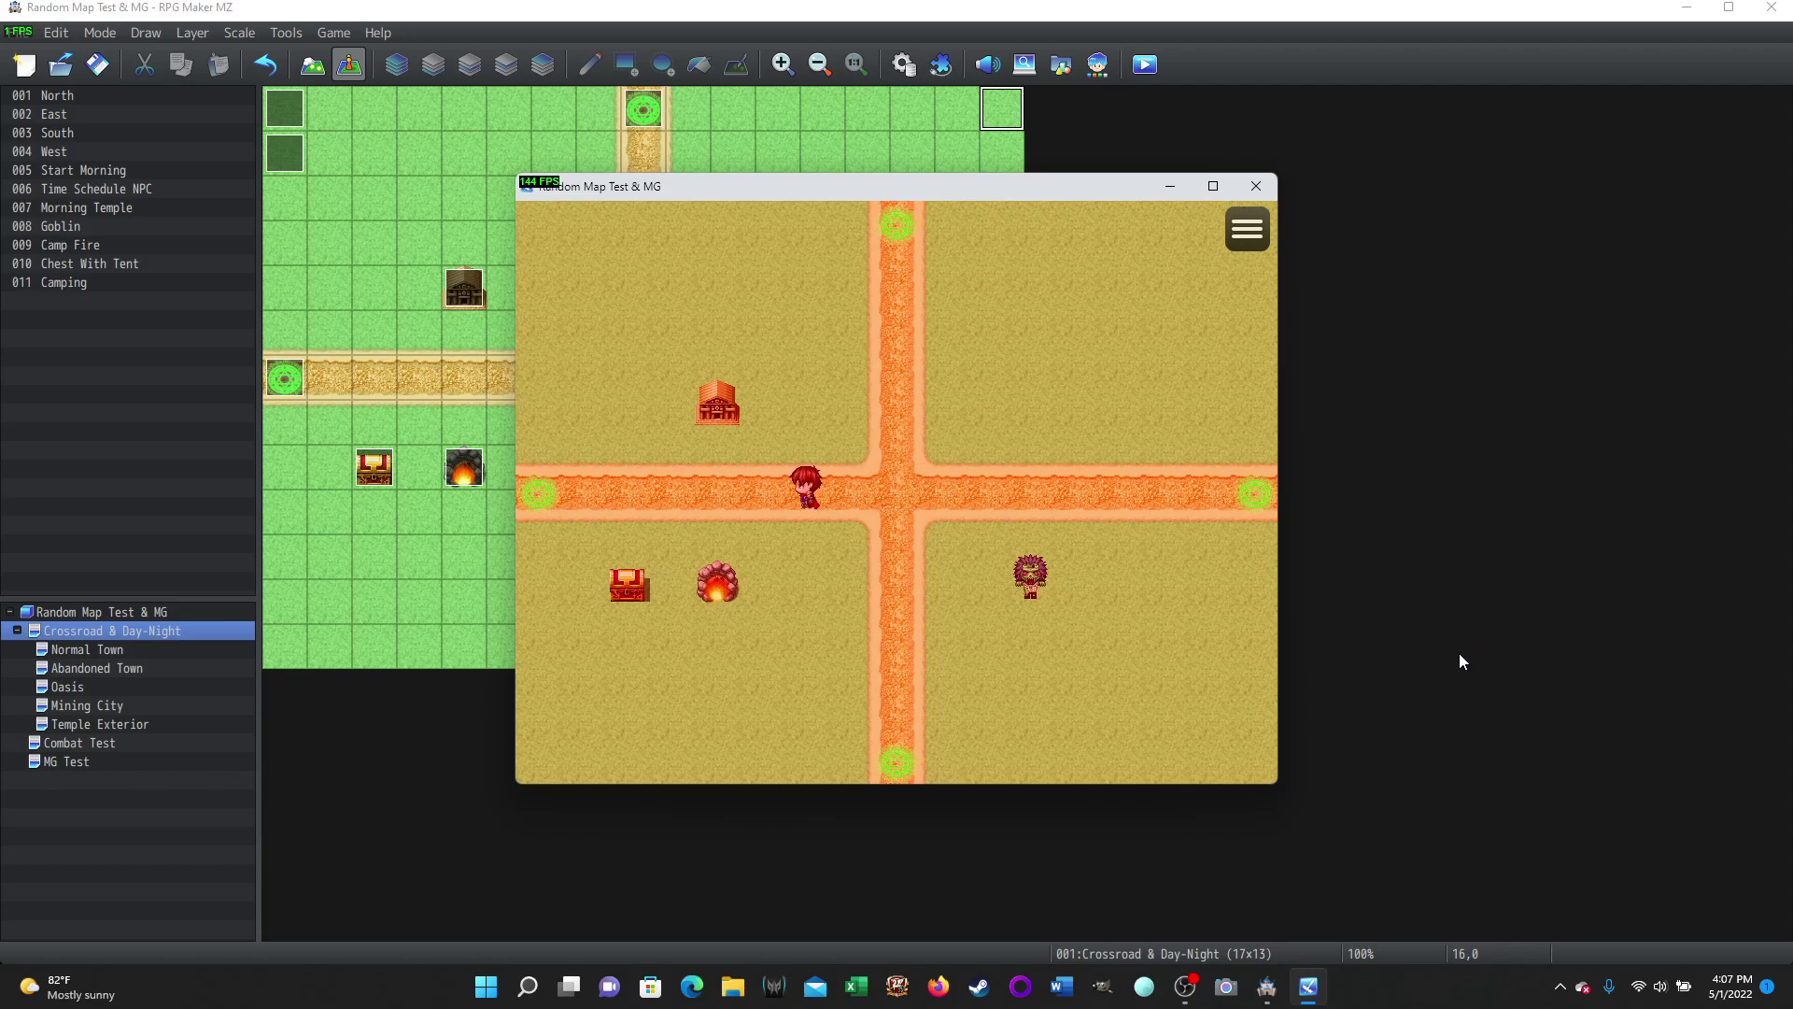
- Enter the temple at evening, walk around inside, and leave to the crossroad
key("Up")
key("Left")
key("Up")
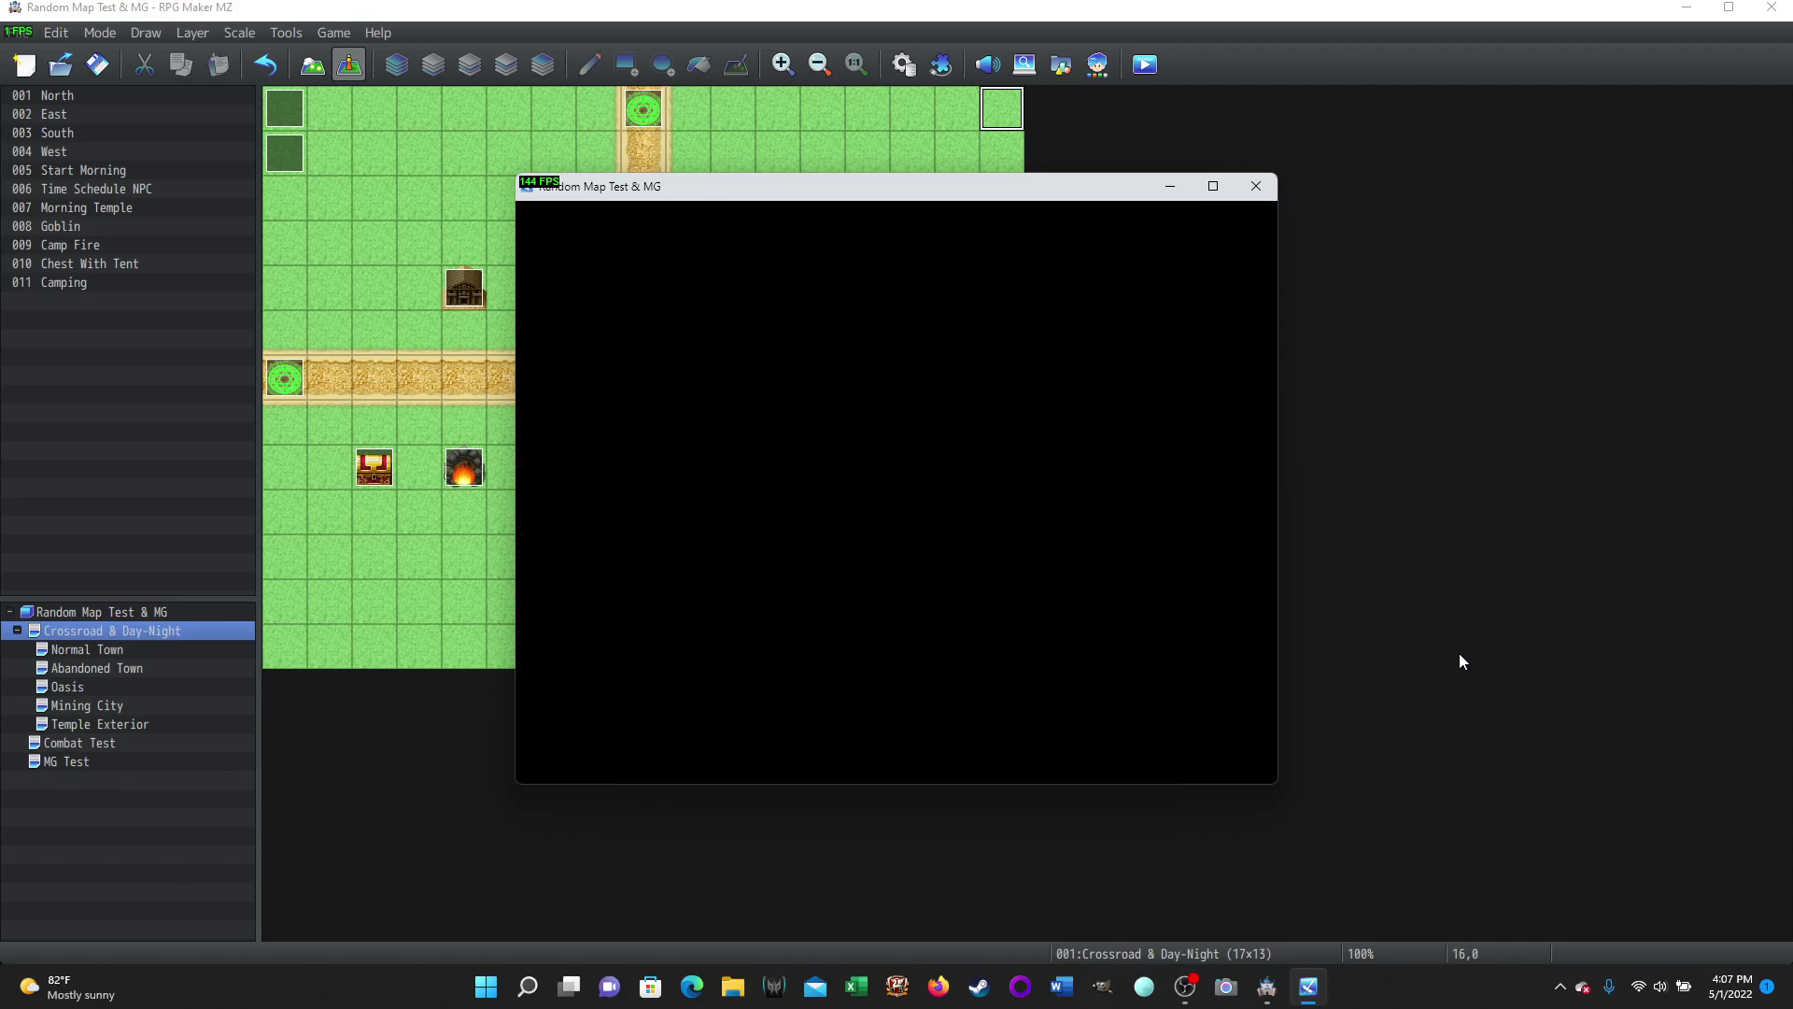
key("Up")
key("Down")
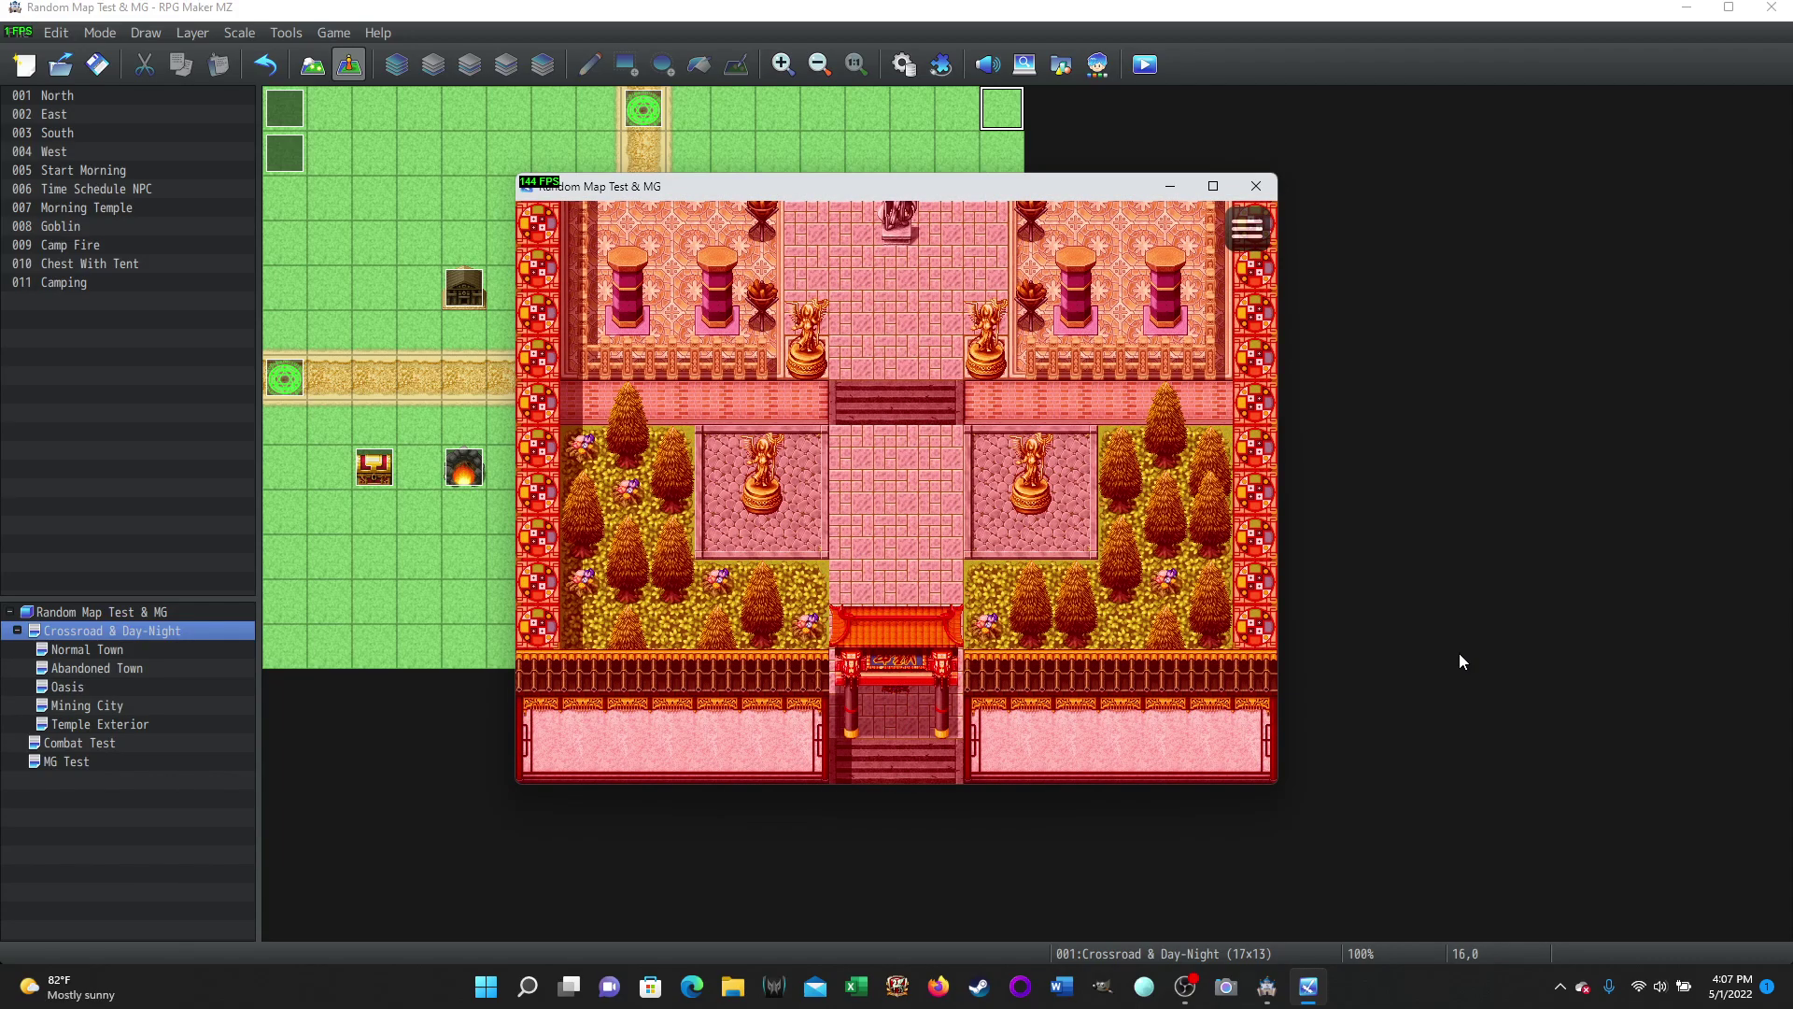
key("Down")
key("Right")
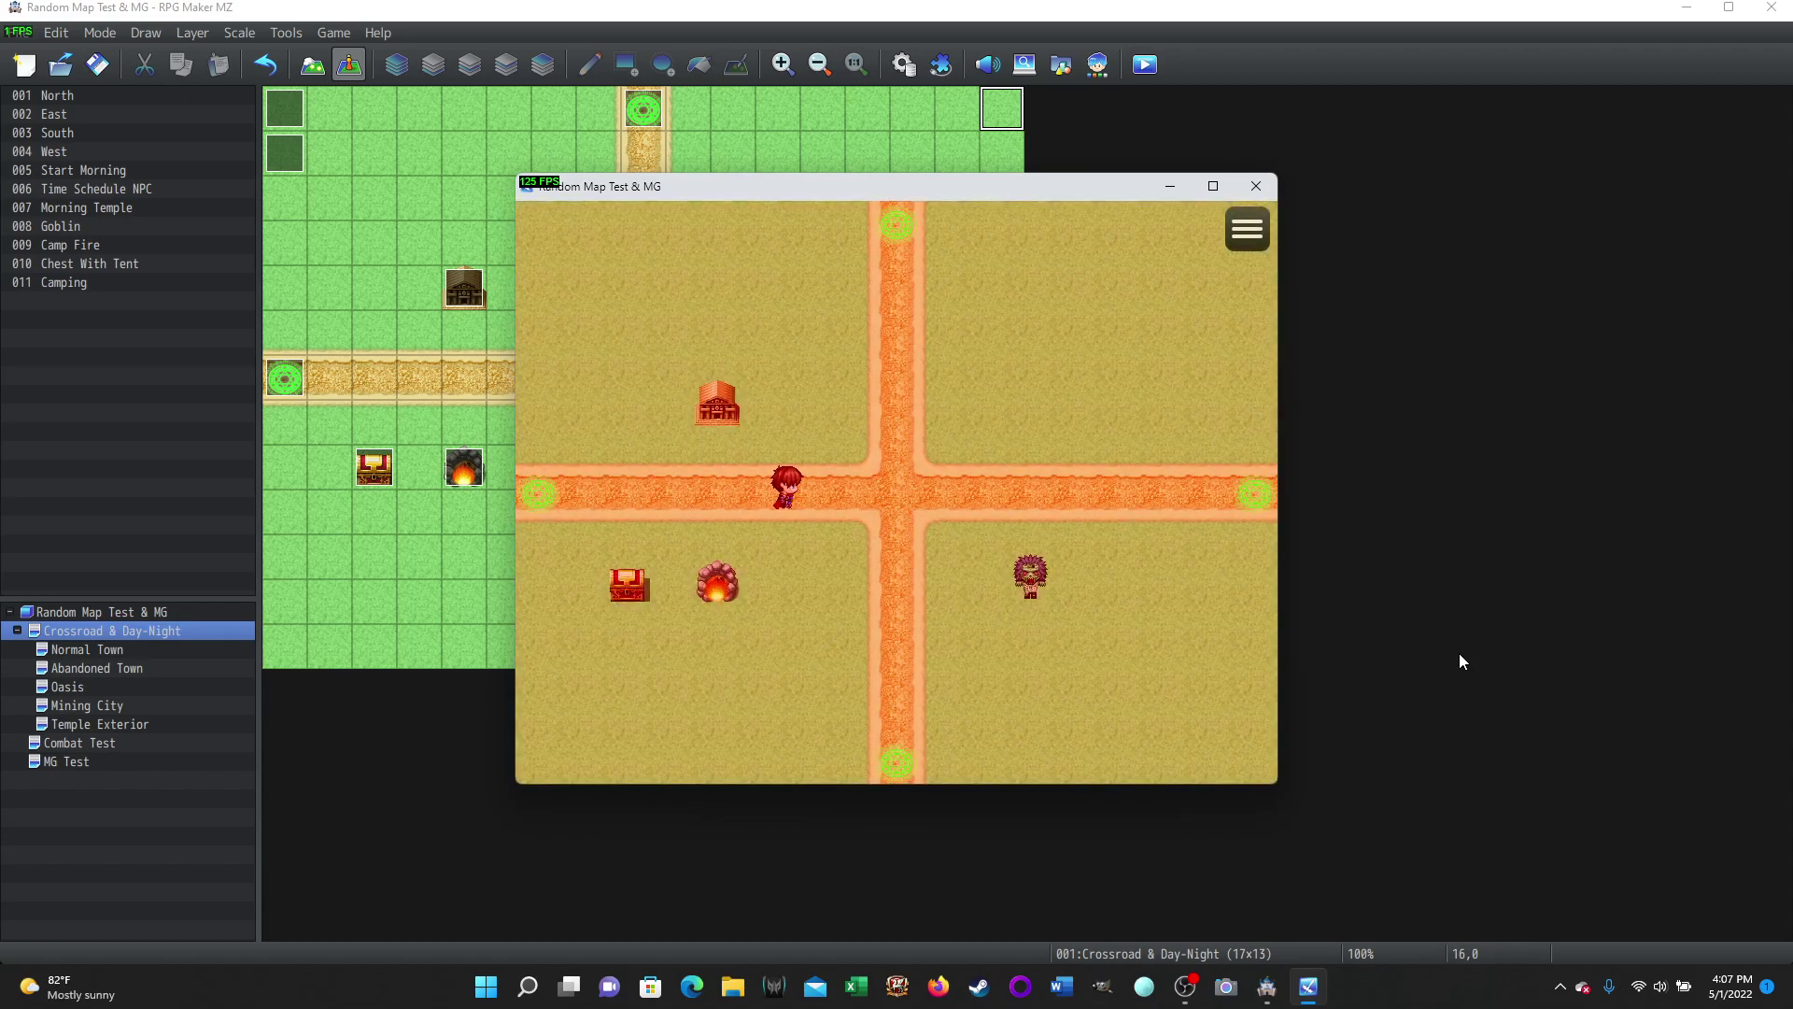
- Walk along the road, then enter and exit the temple once more
key("Left")
key("Right")
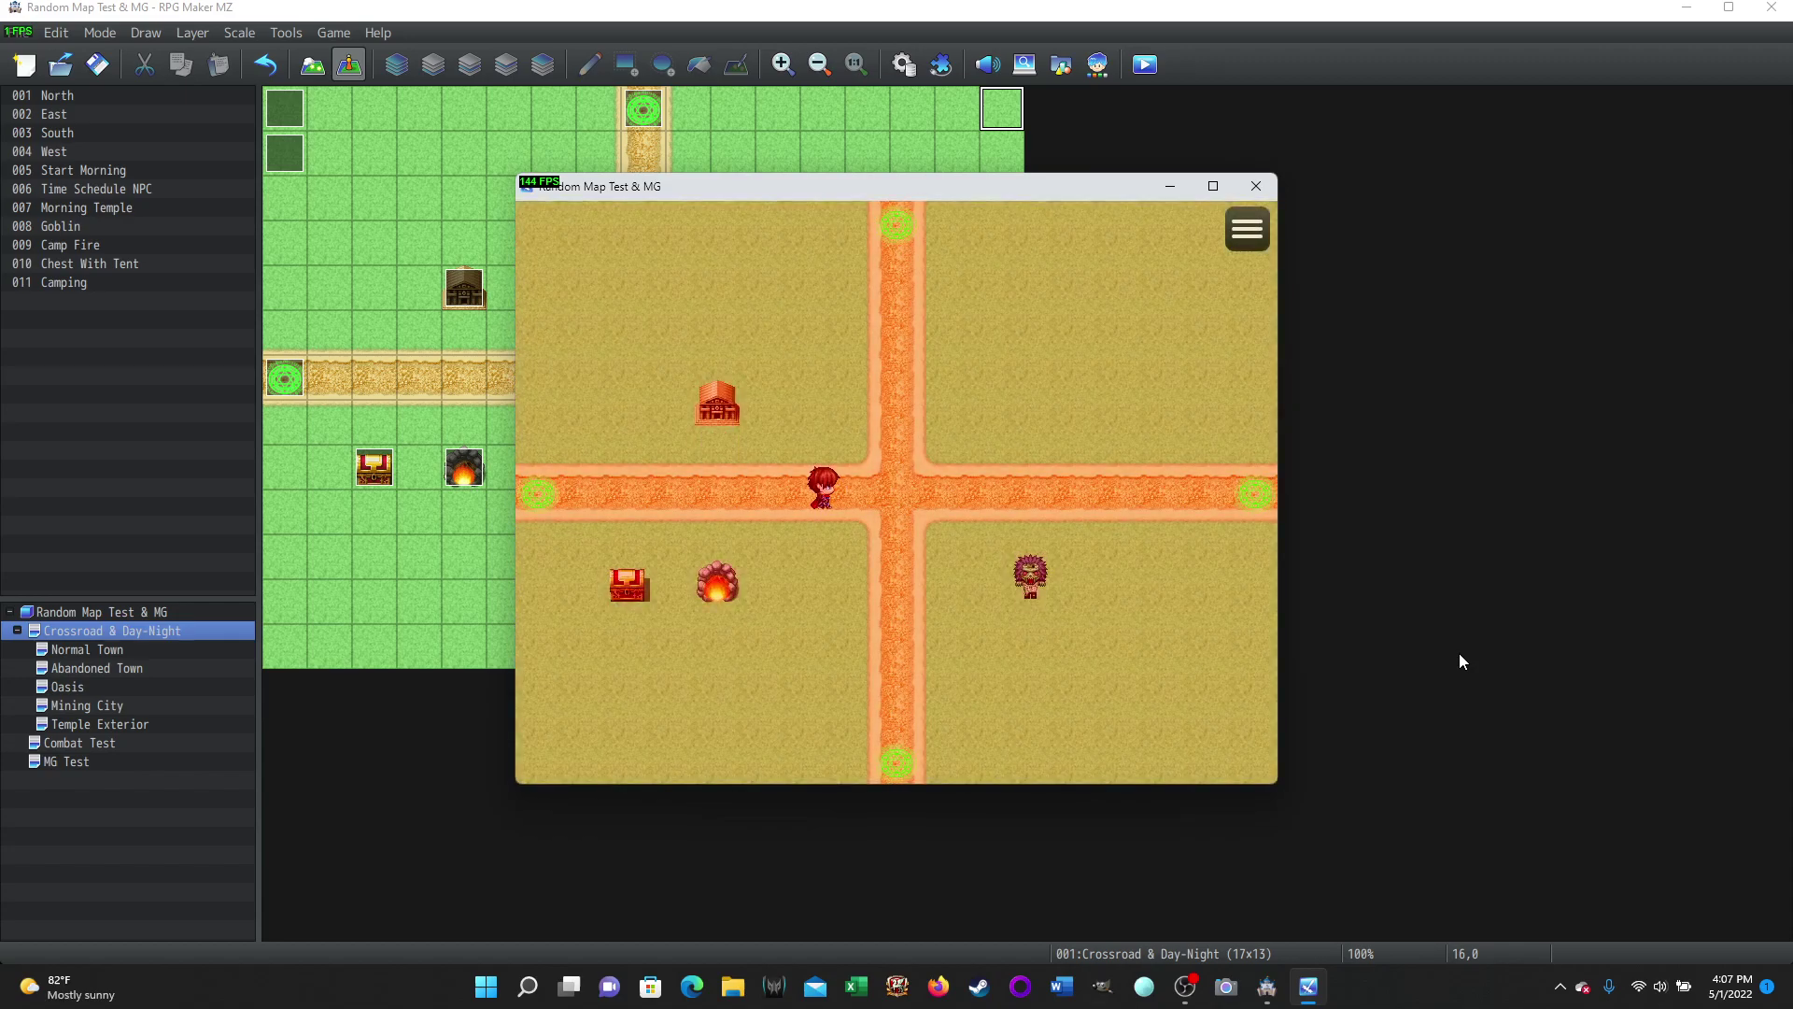
key("Left")
key("Left")
key("Left")
key("Up")
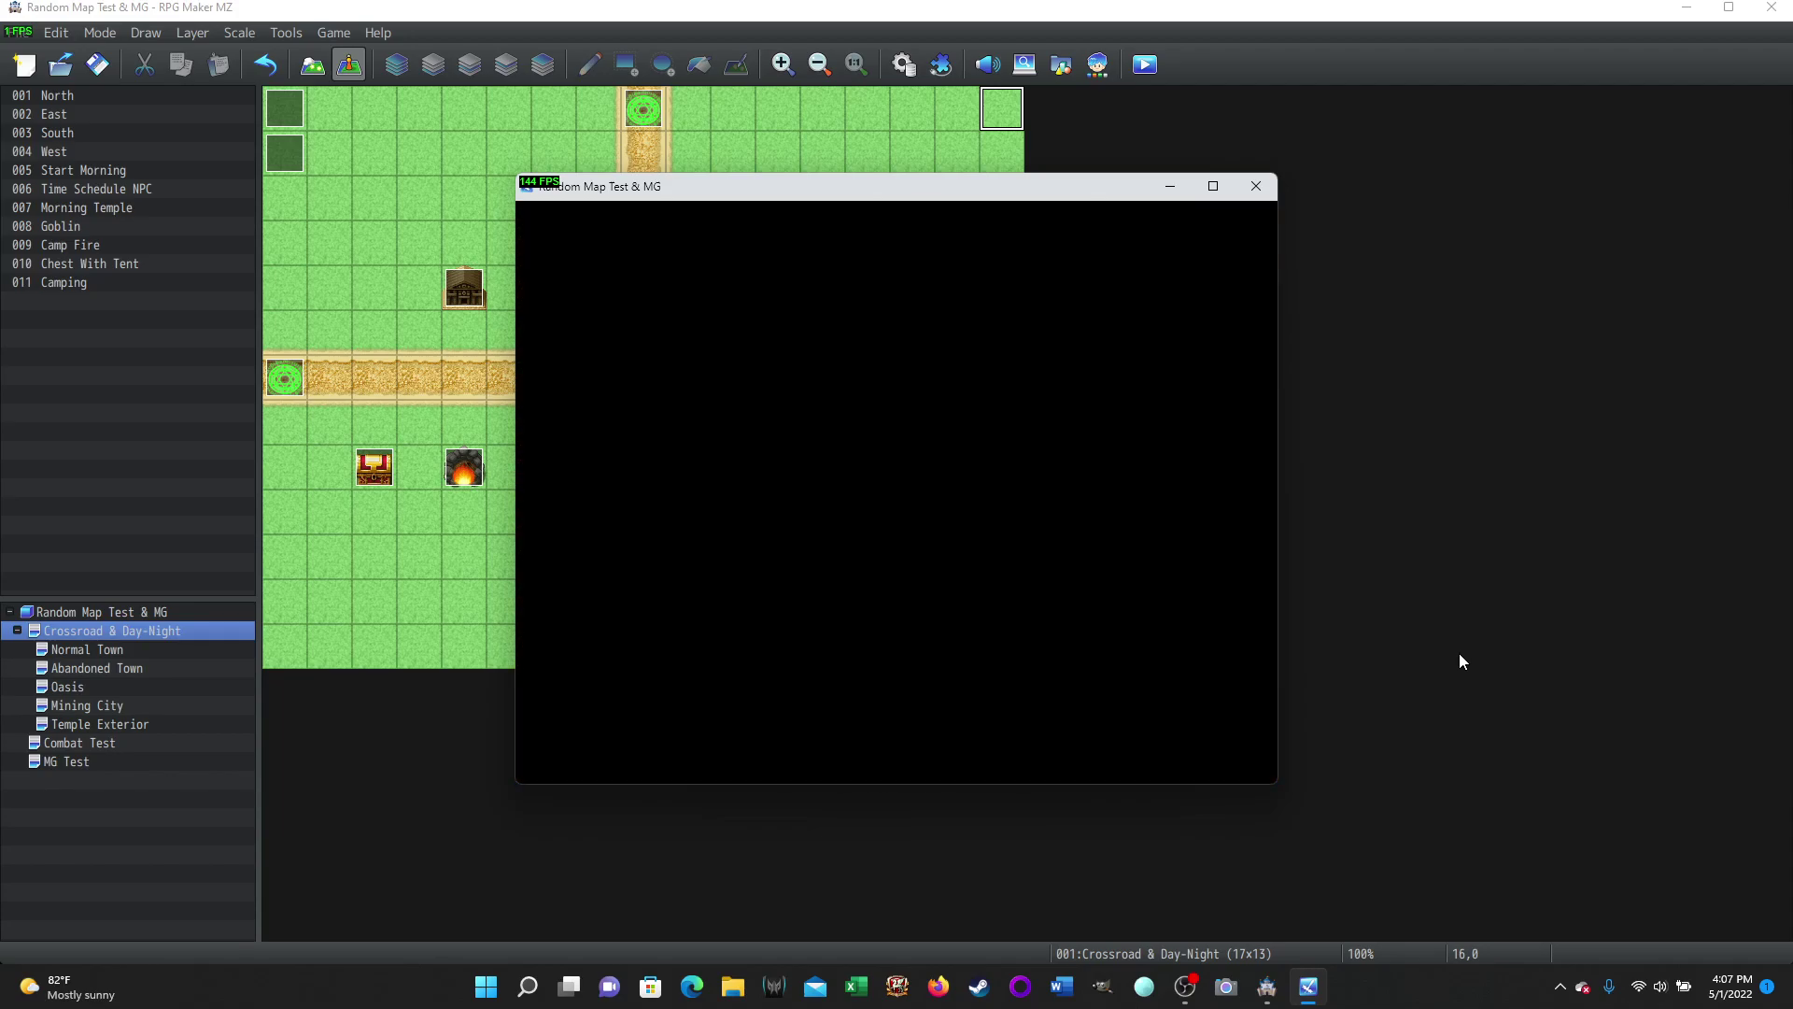
key("Down")
key("Down")
- Pace along the road past the crossroad while evening turns to night
key("Right")
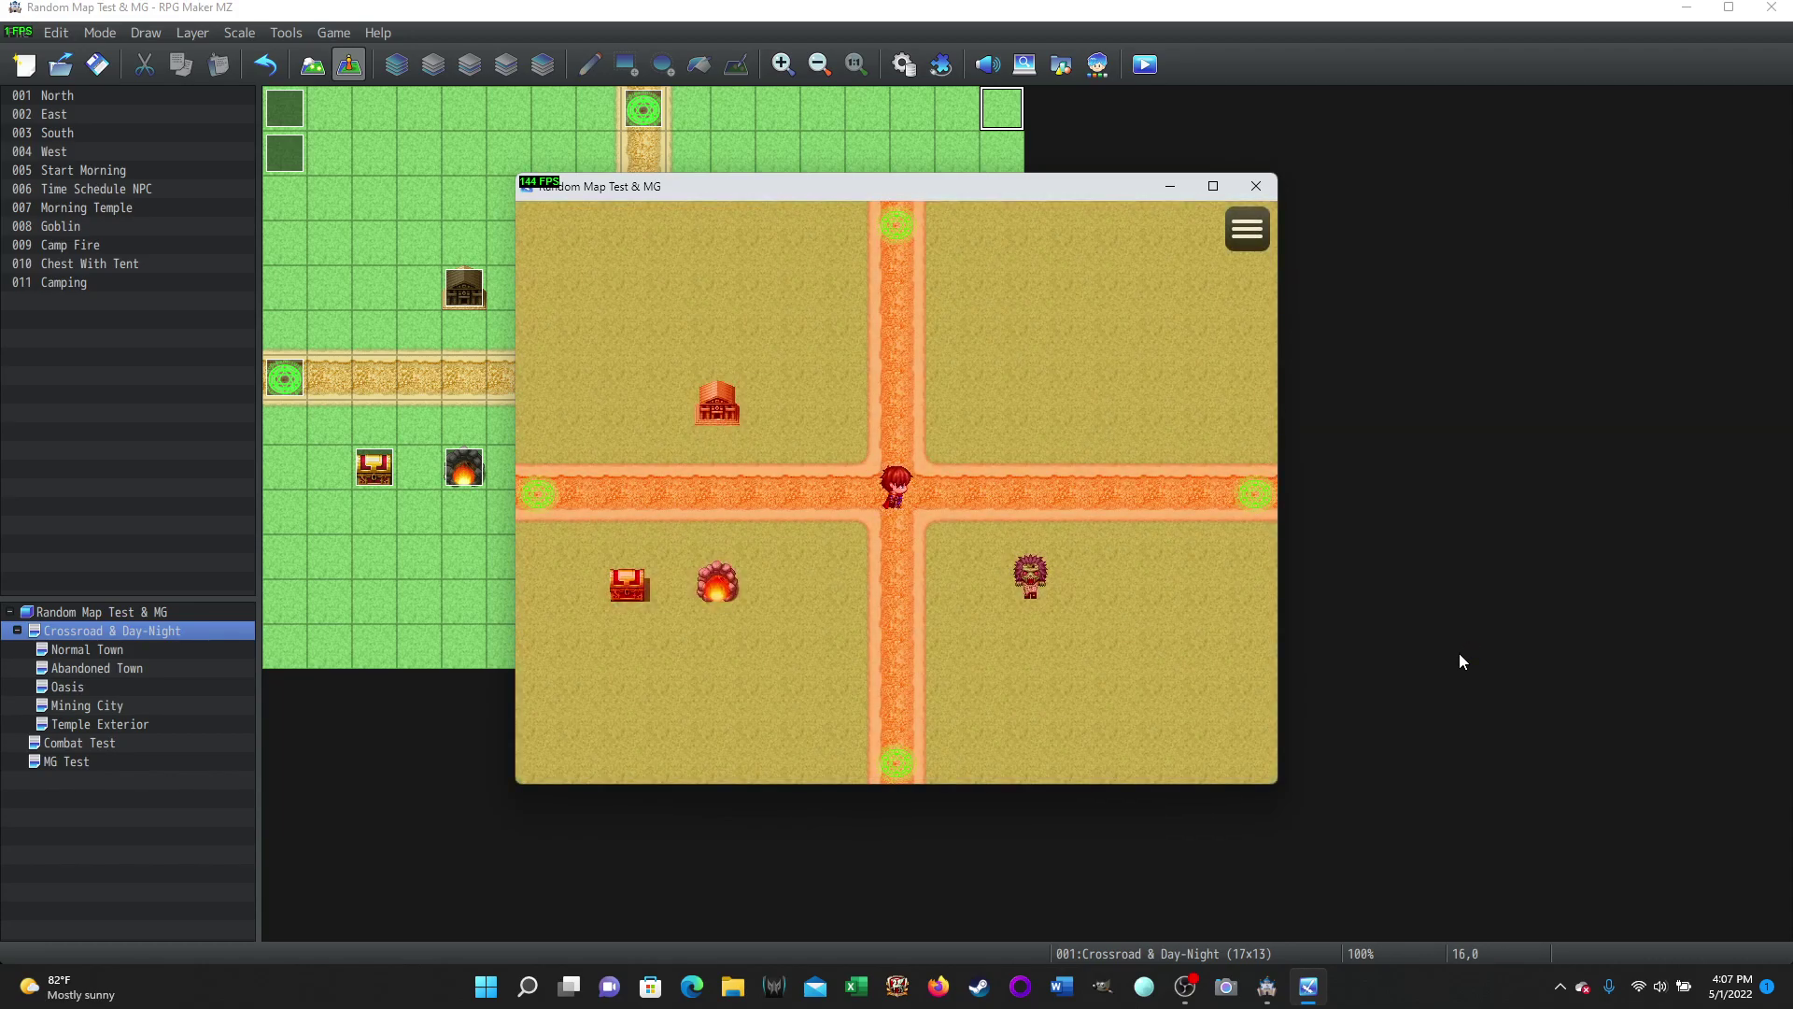
key("Right")
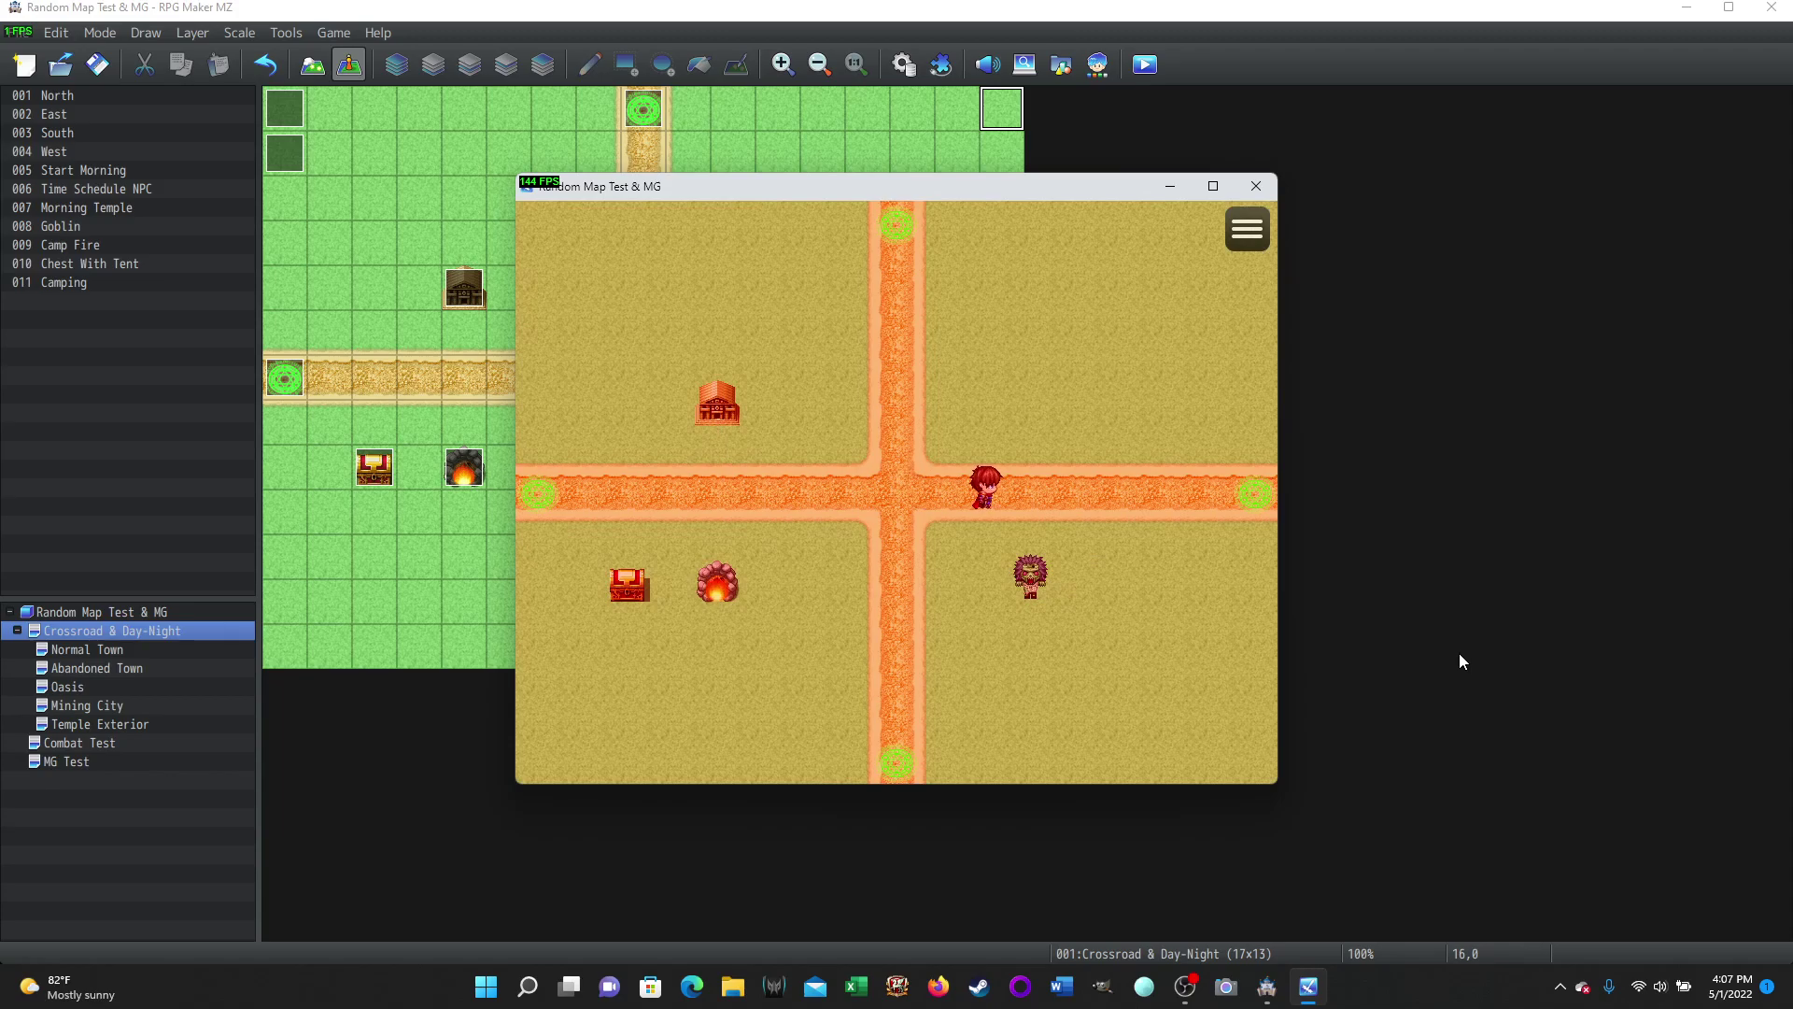
key("Left")
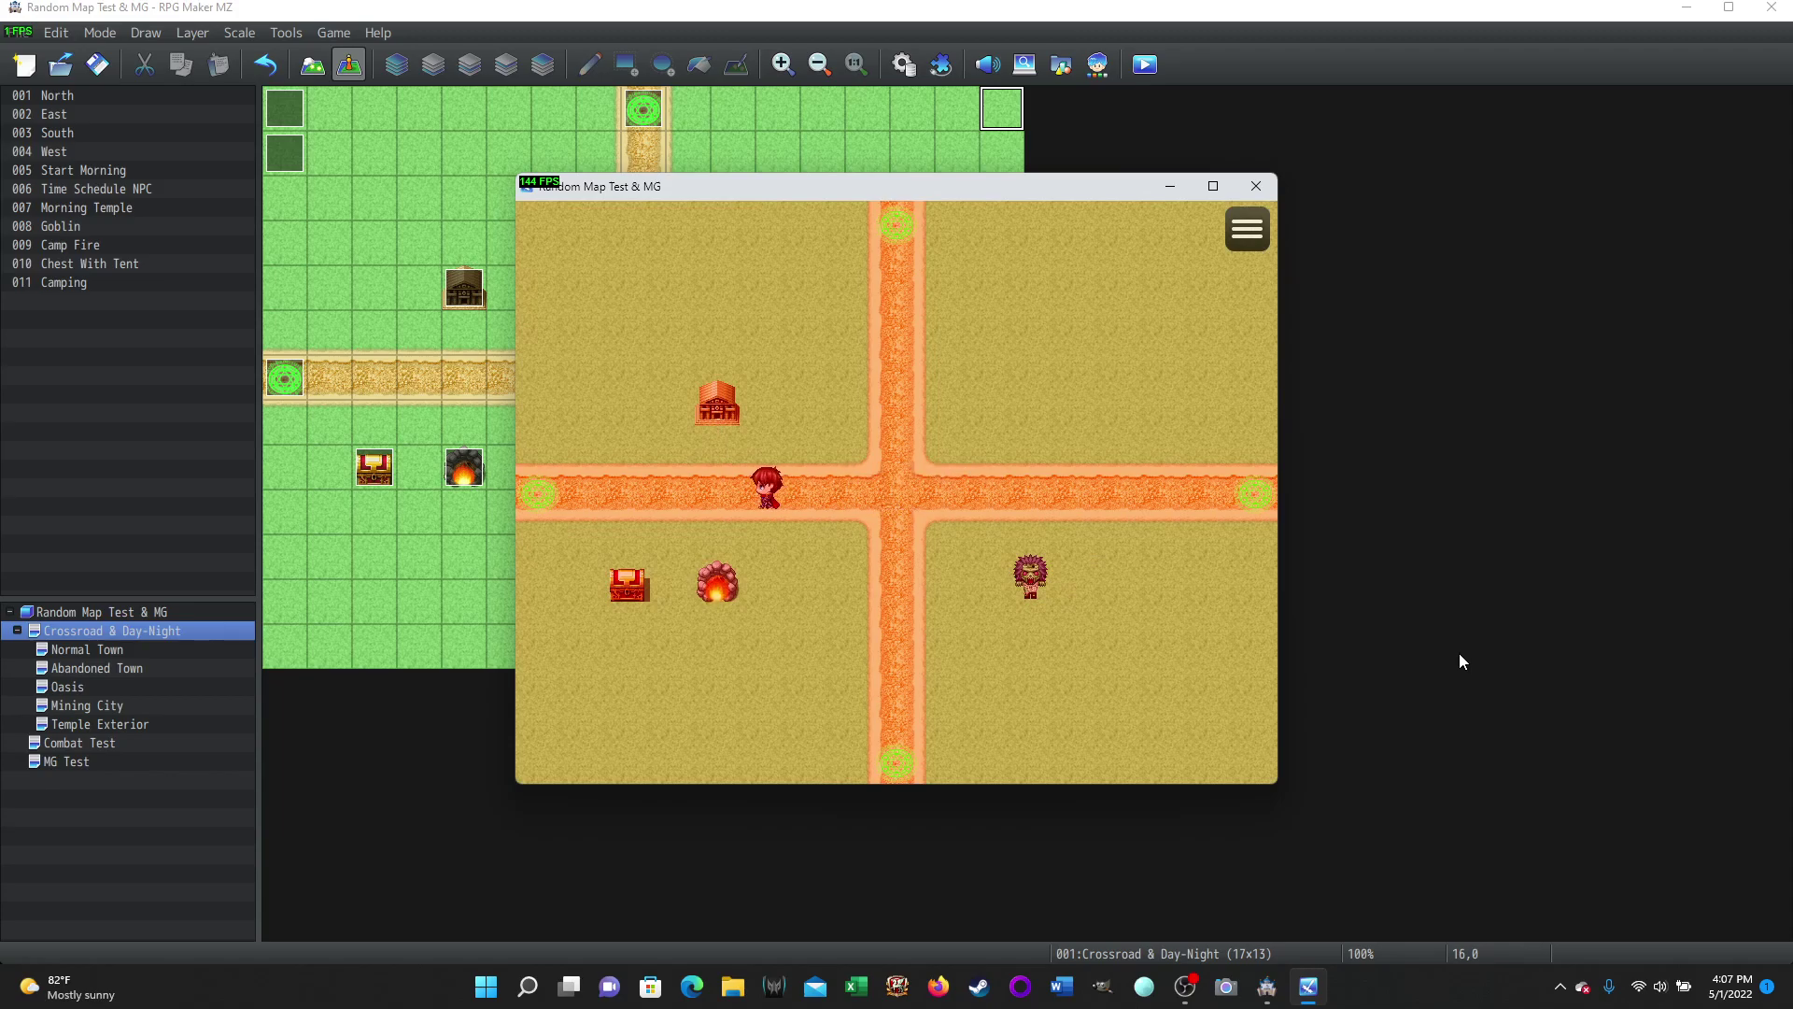
key("Left")
key("Right")
key("Left")
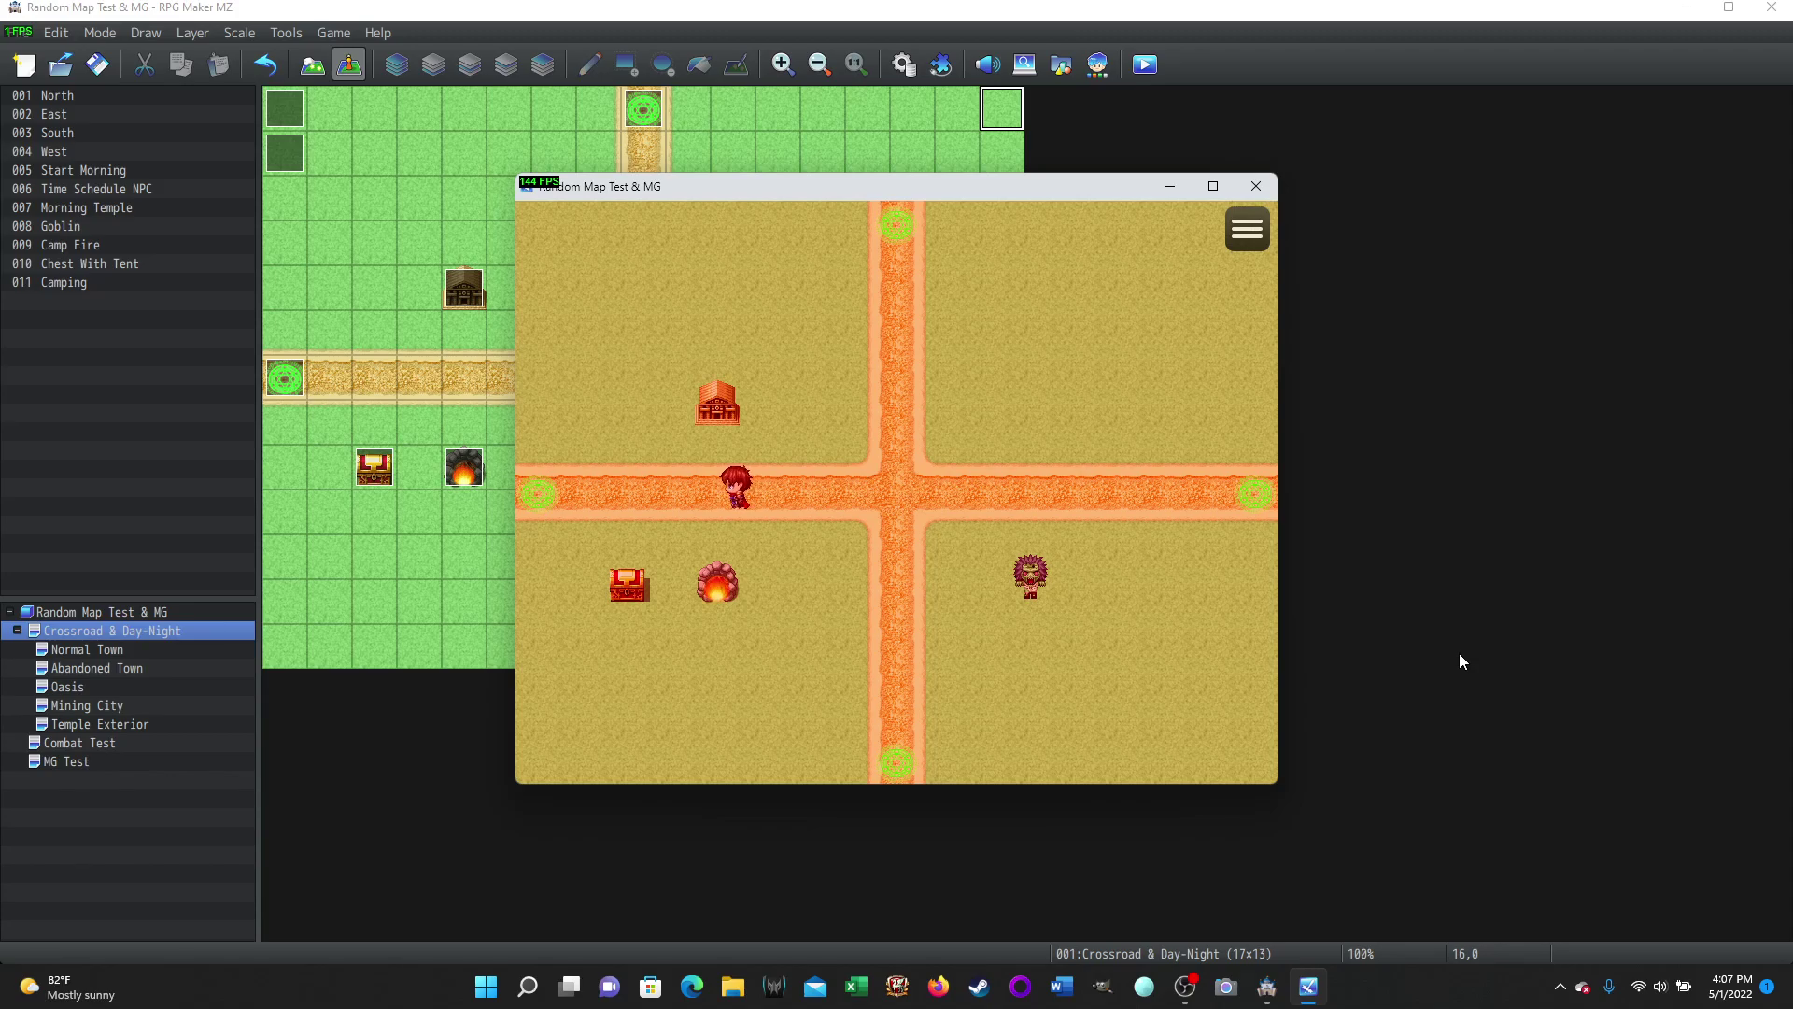
key("Left")
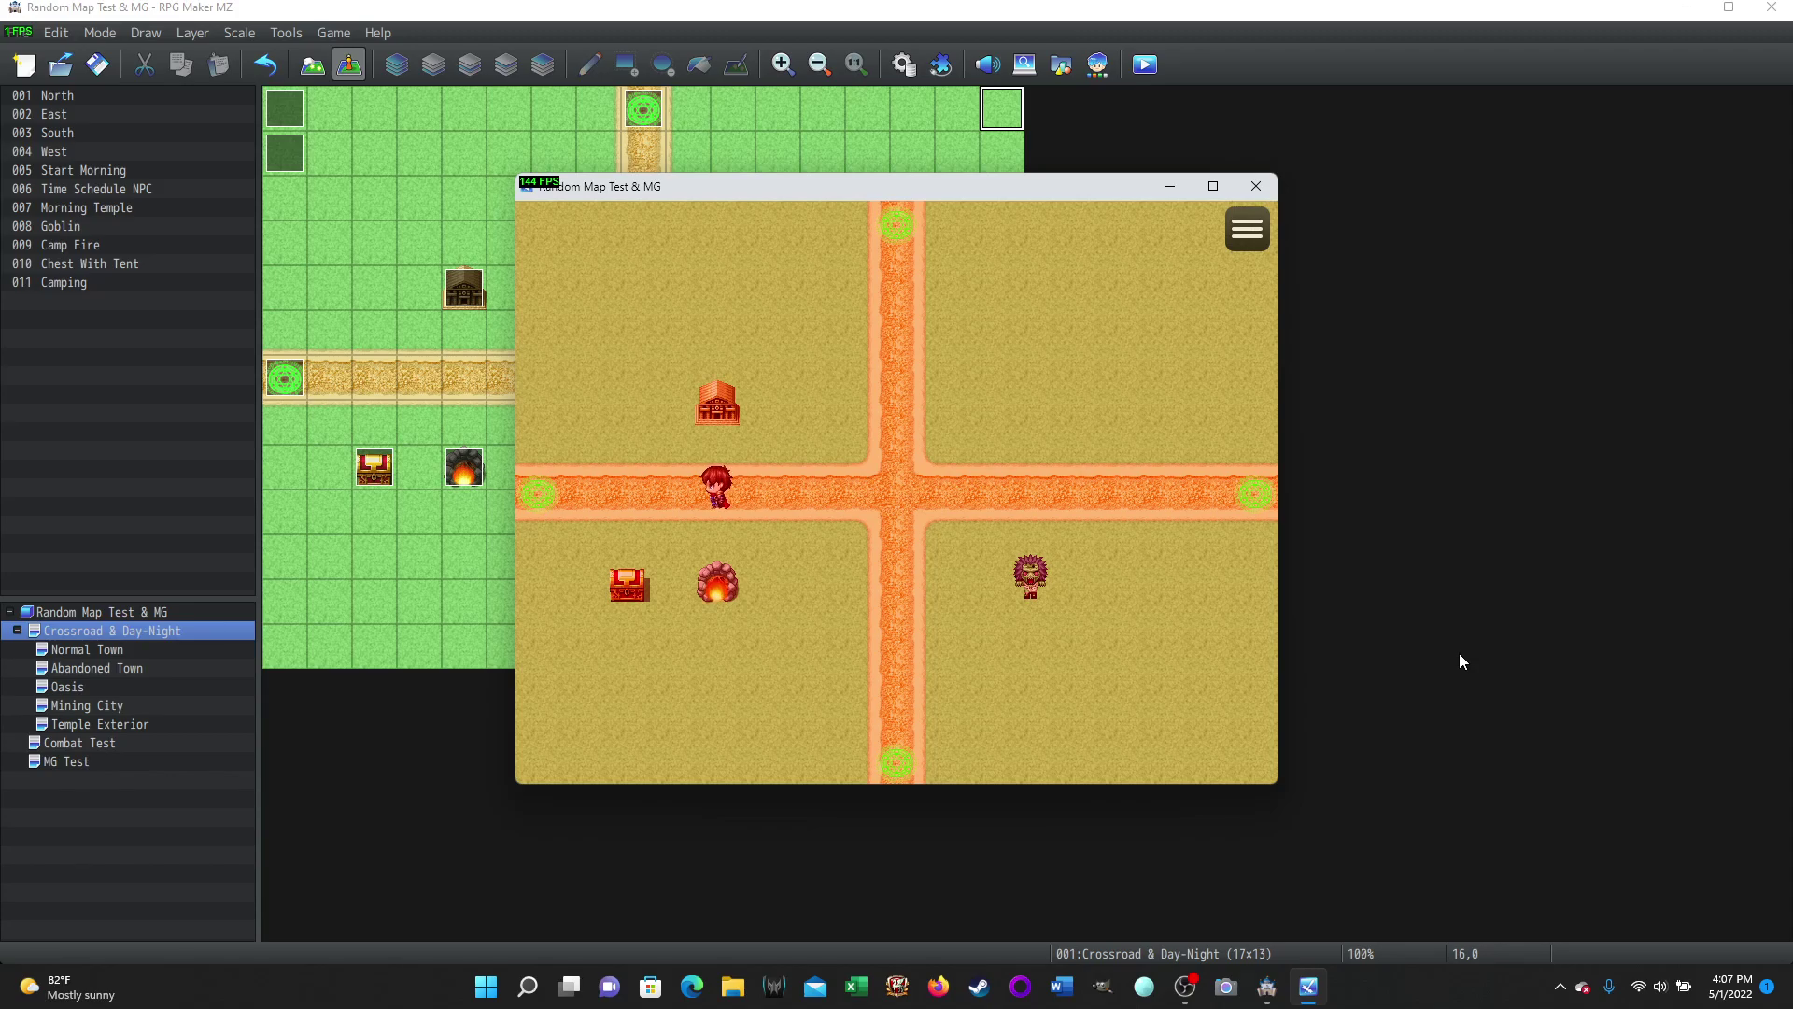
- Try entering the temple at night and dismiss its message
key("Up")
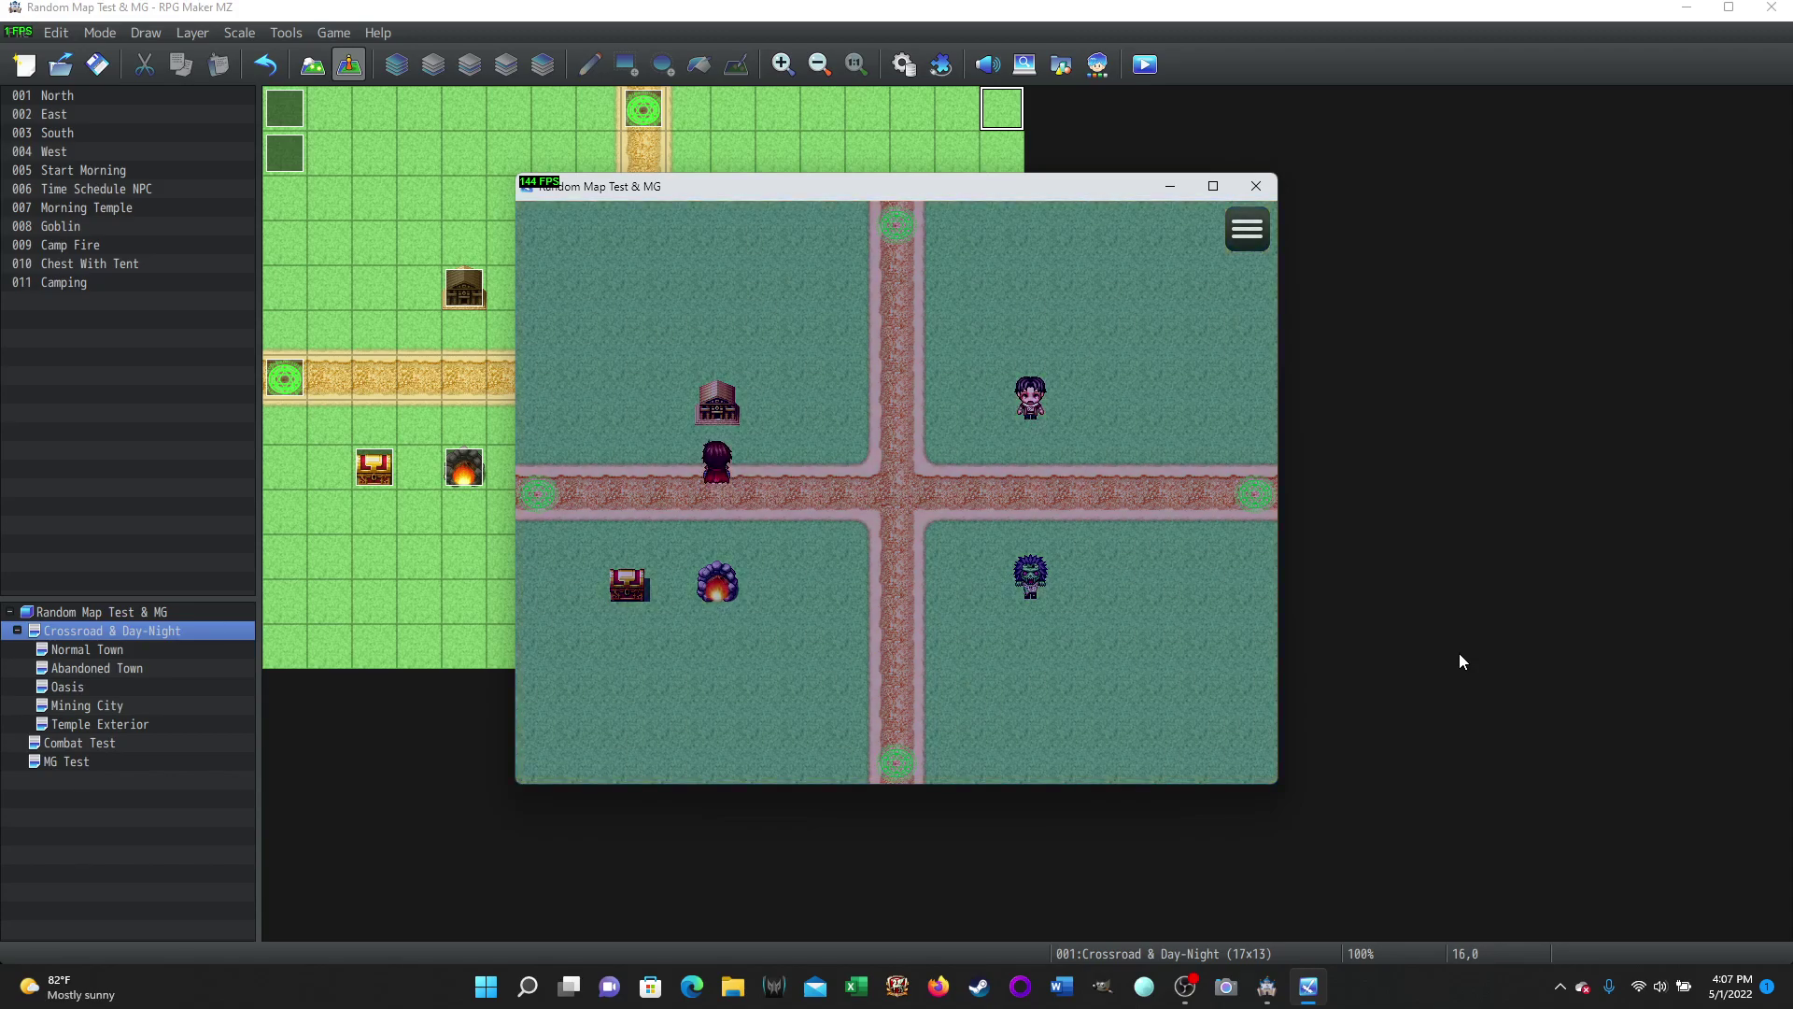
key("Return")
key("Return")
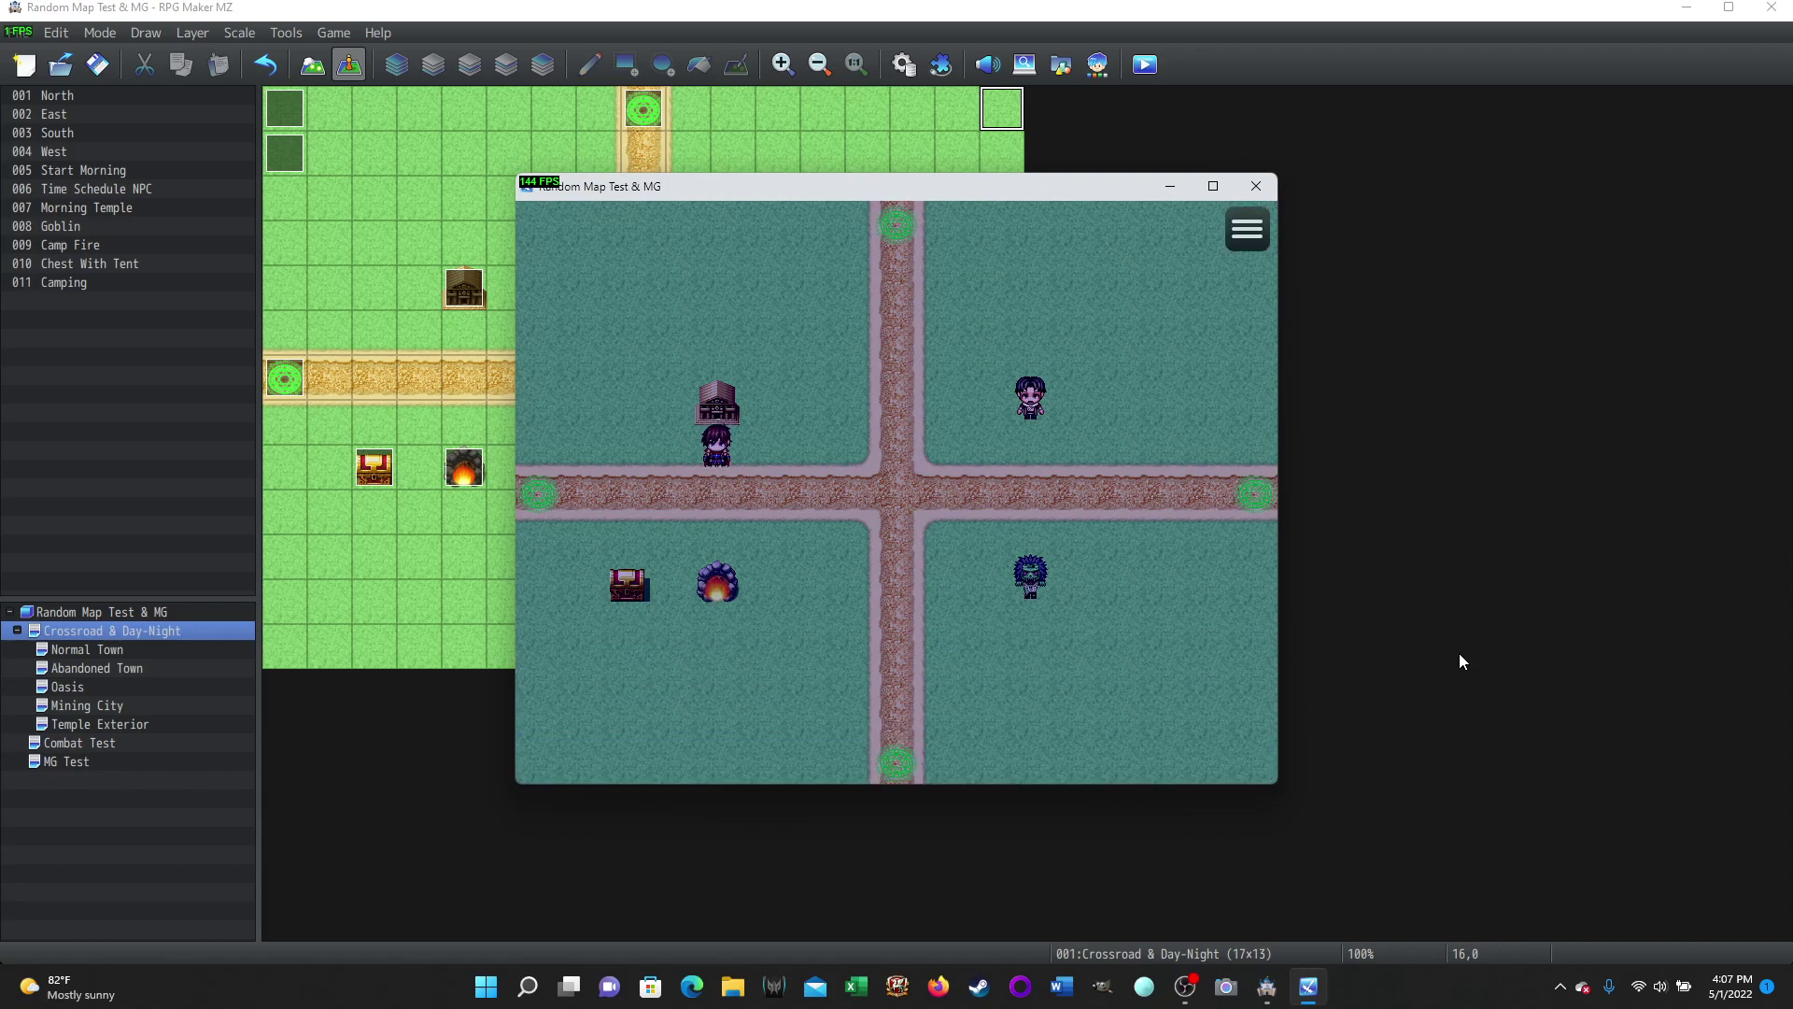
key("Down")
- Talk to the Night Merchant at night to reach his potion buy-or-sell offer
key("Right")
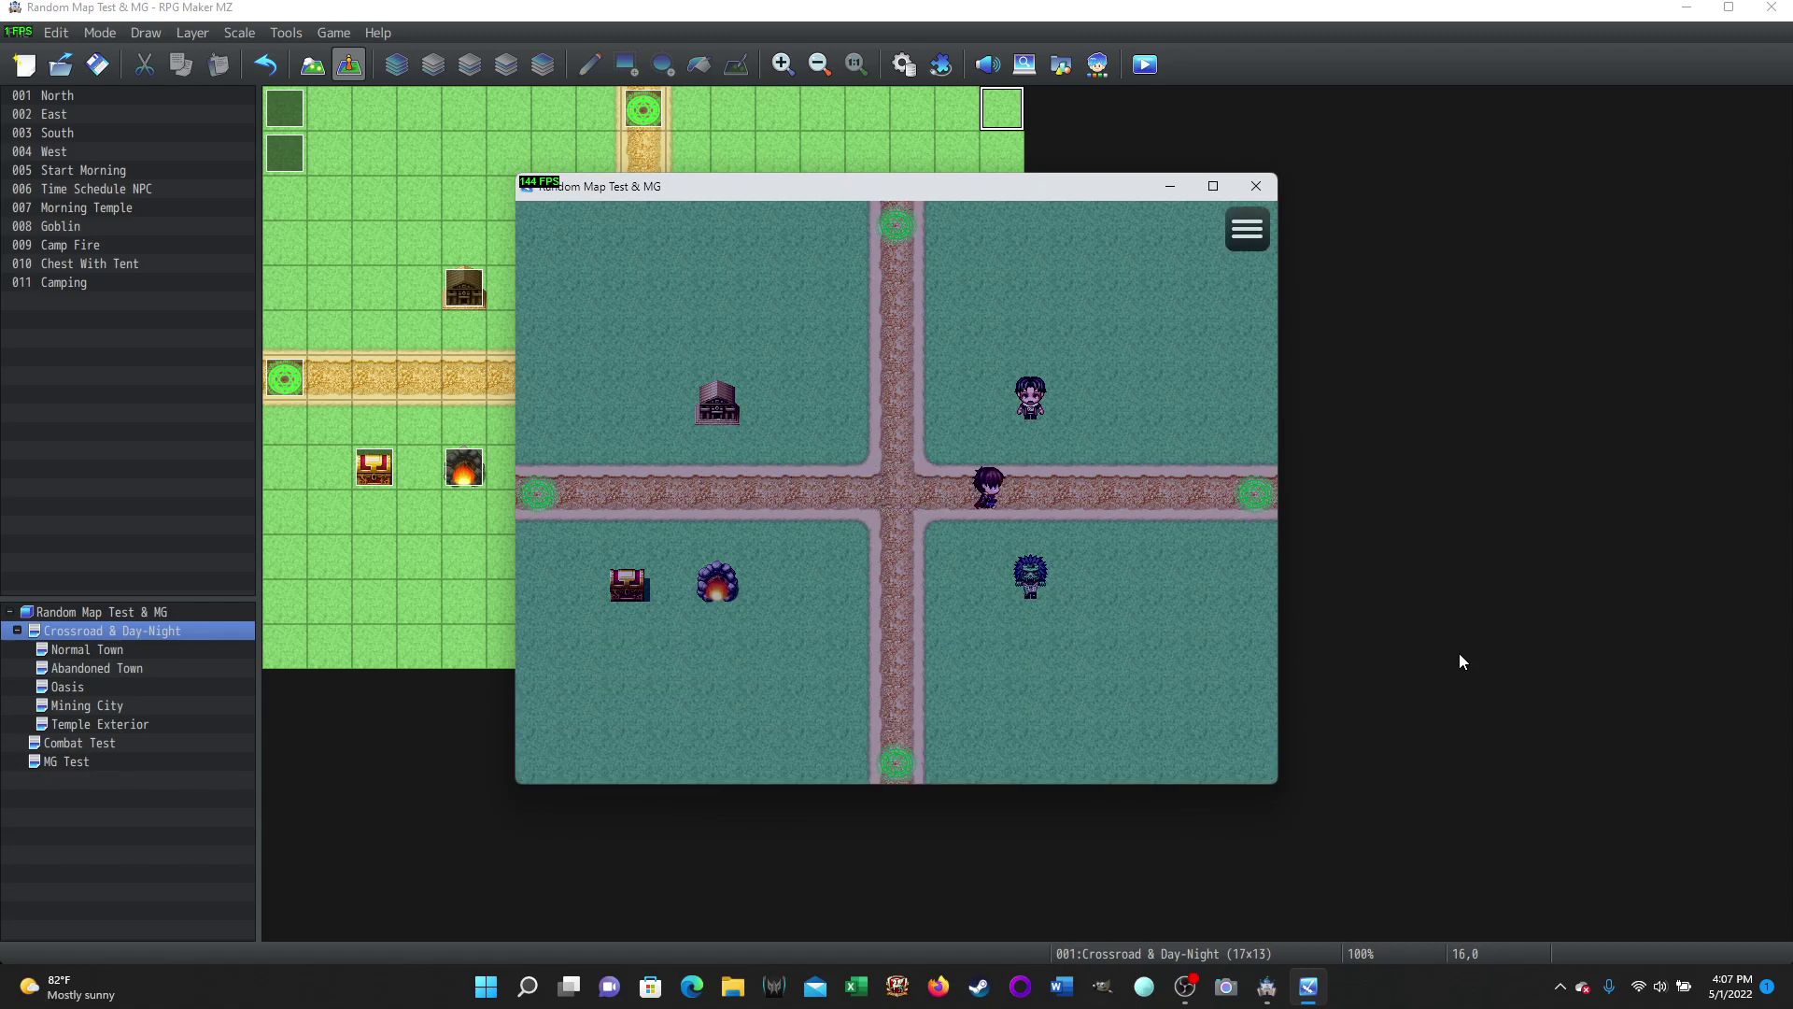
key("Up")
key("Return")
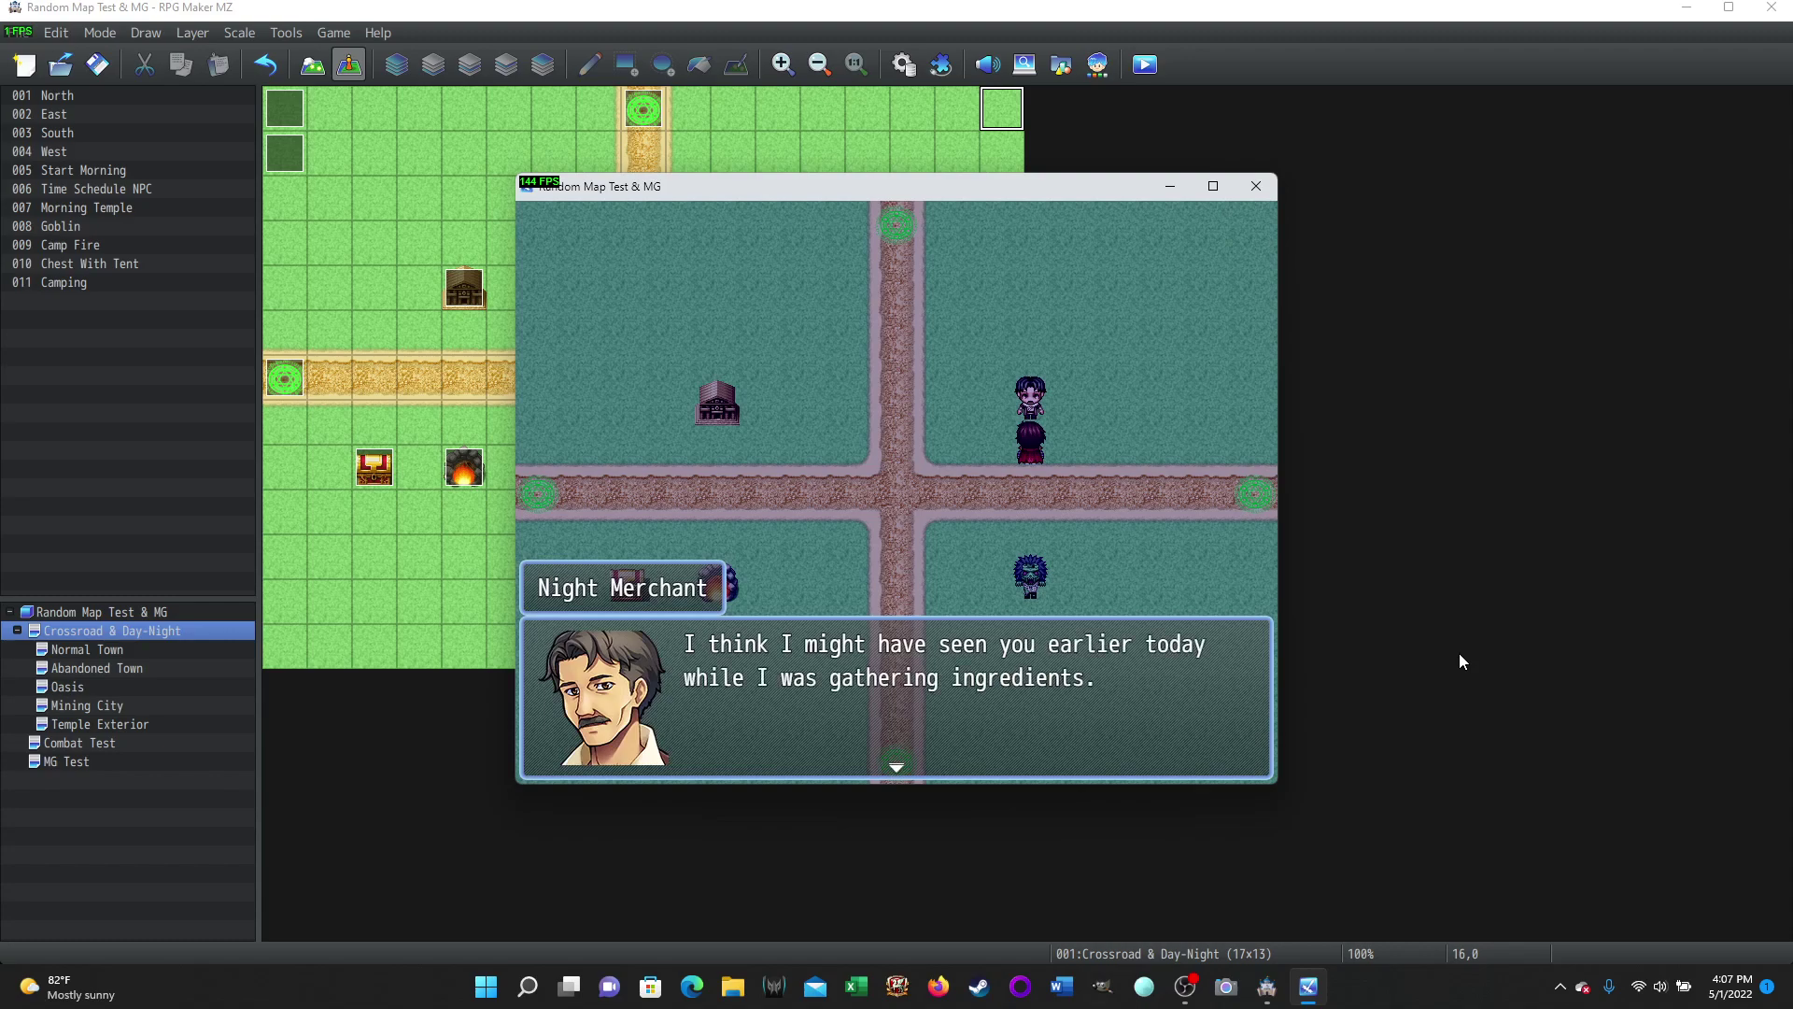
key("Return")
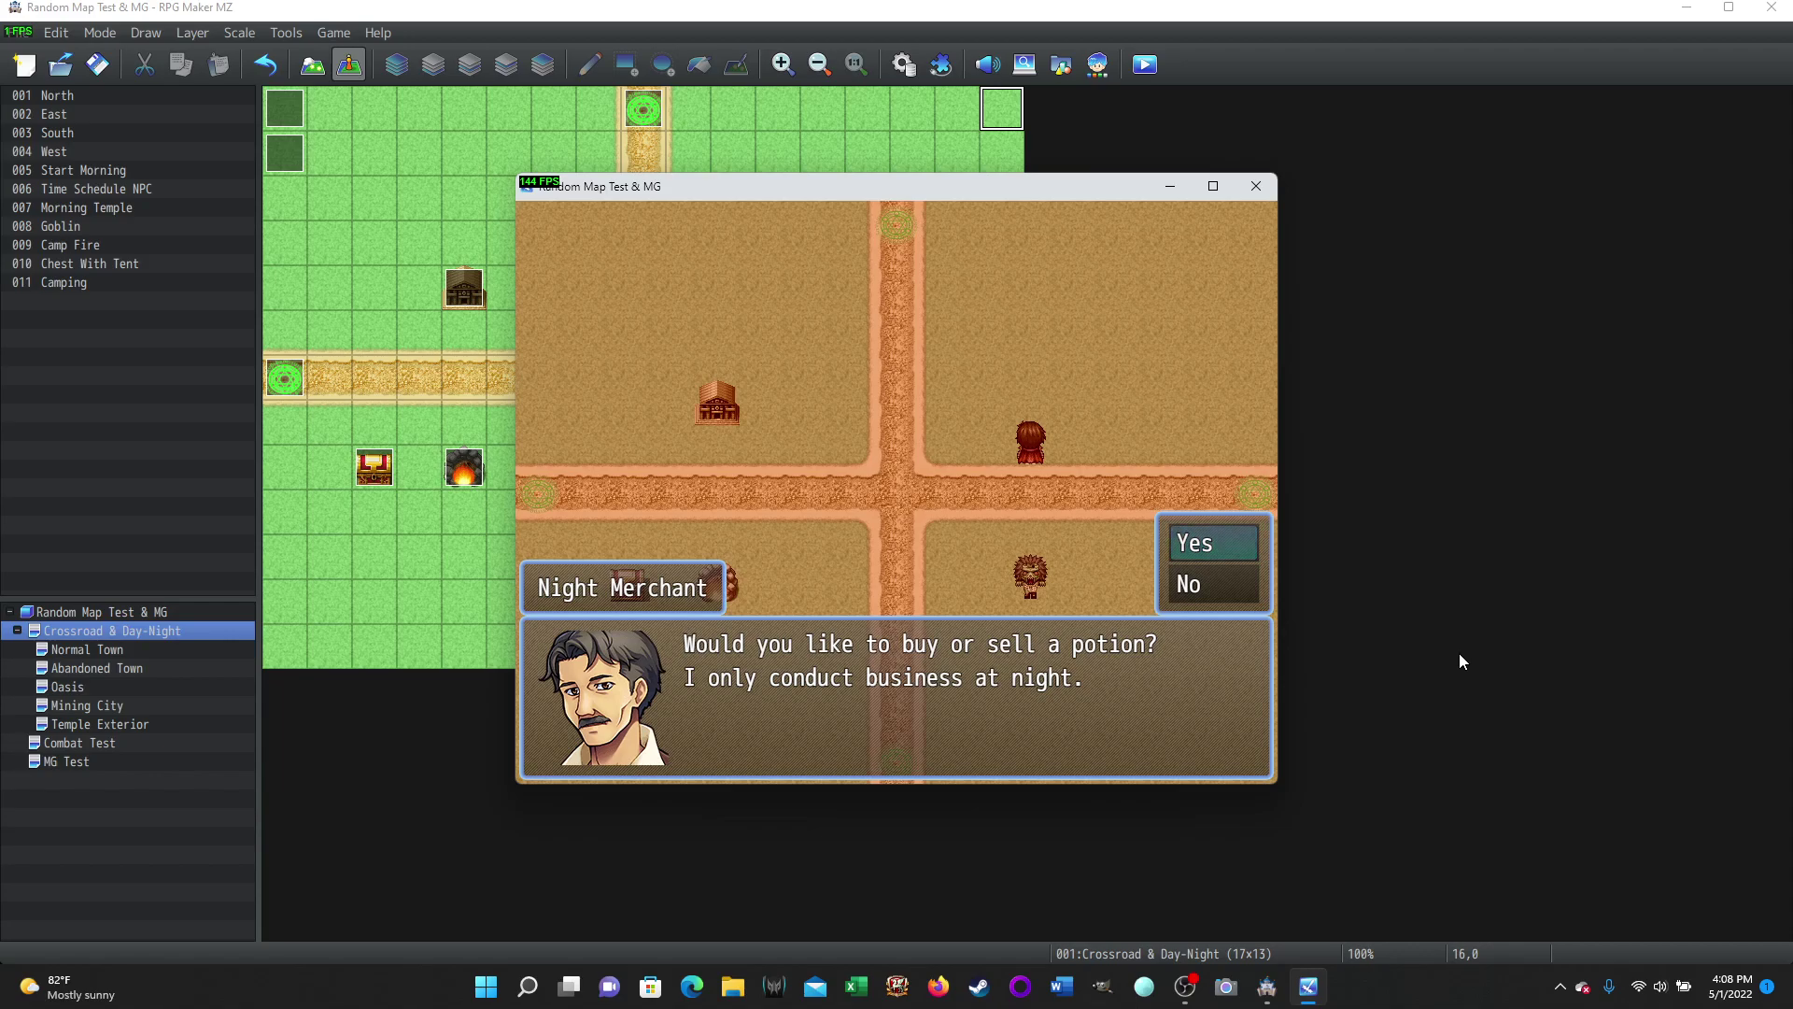
- Accept the offer, open the potion Buy list, and exit the shop
key("Return")
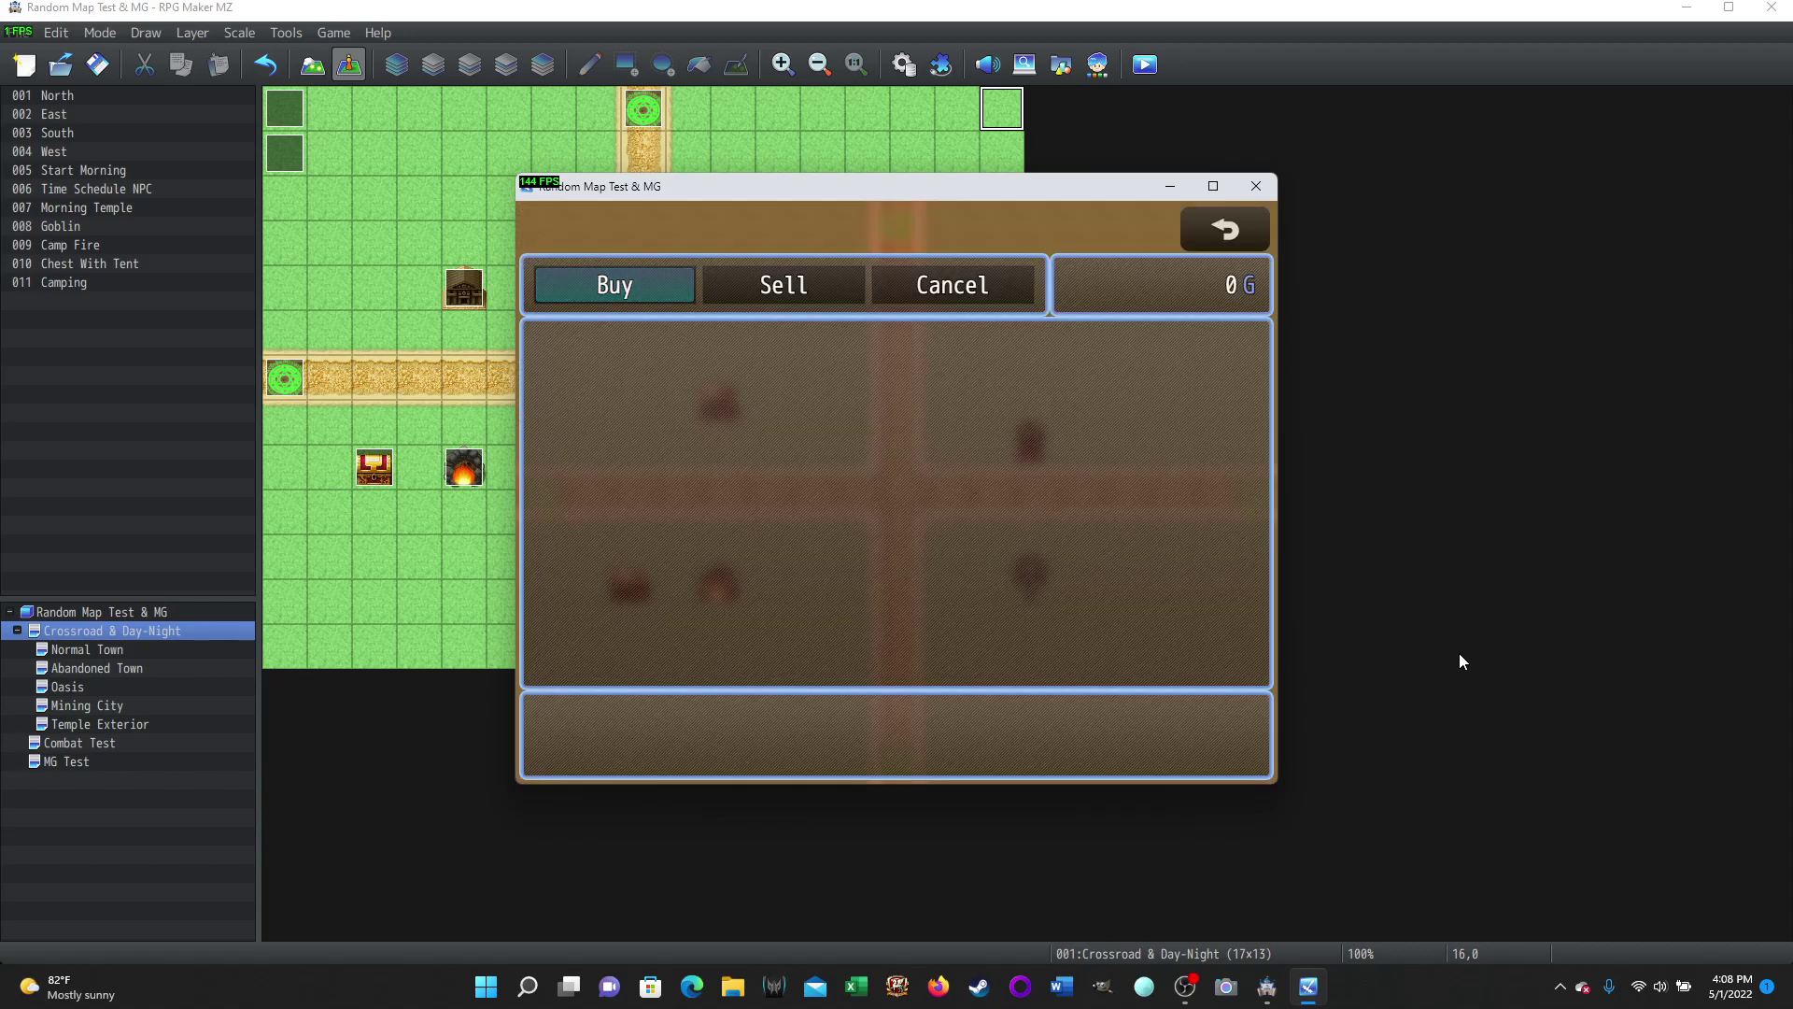
key("Return")
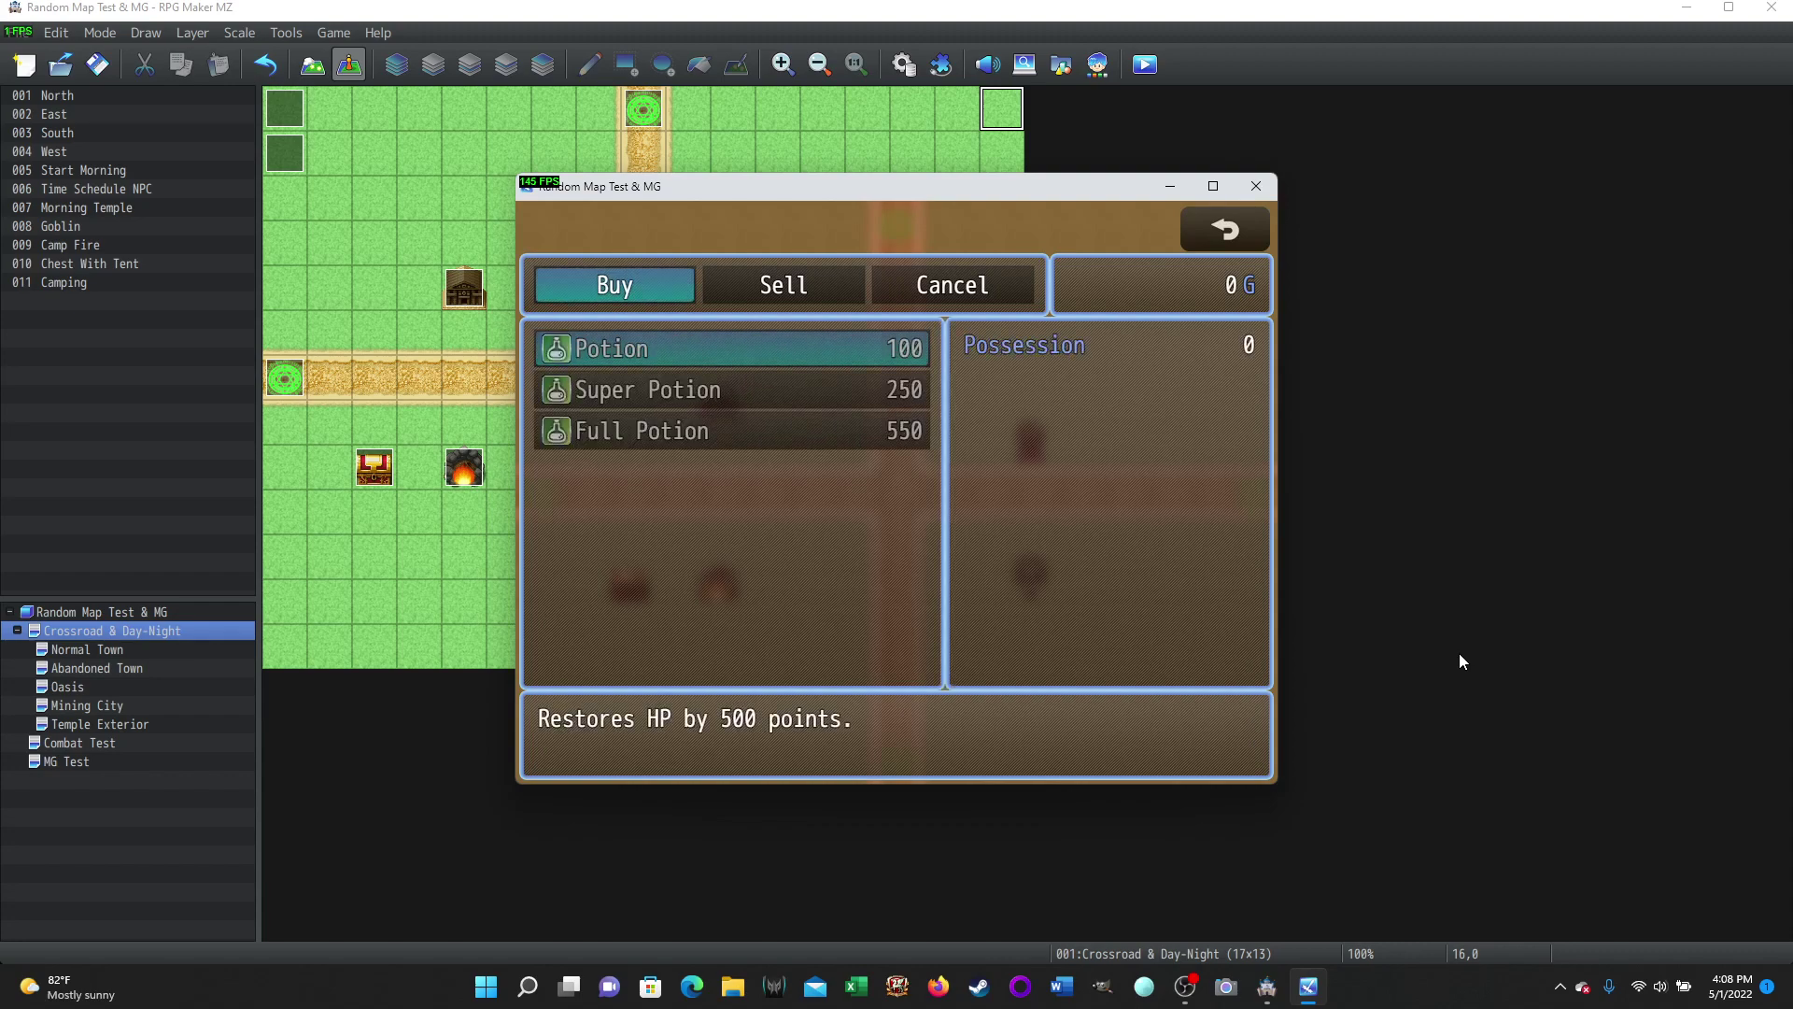
key("Escape")
key("Escape")
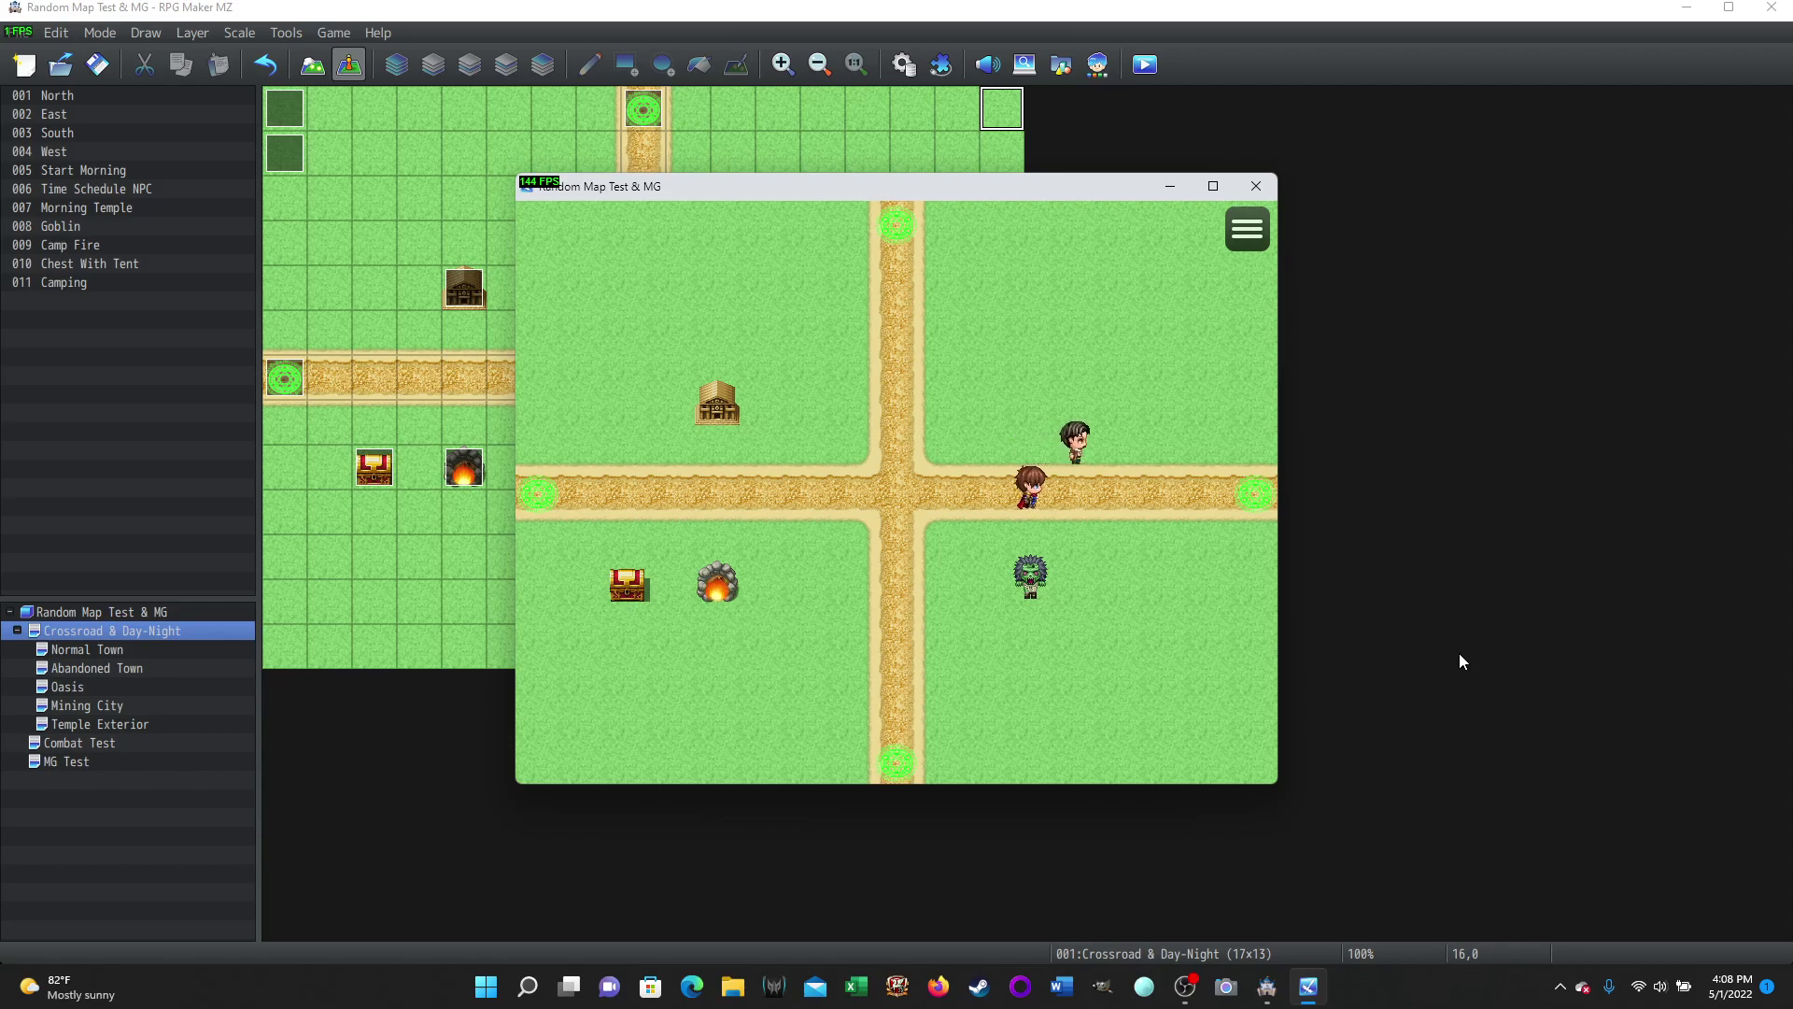
- Talk to the Night Merchant again to hear his afternoon foraging explanation
key("Right")
key("Up")
key("Return")
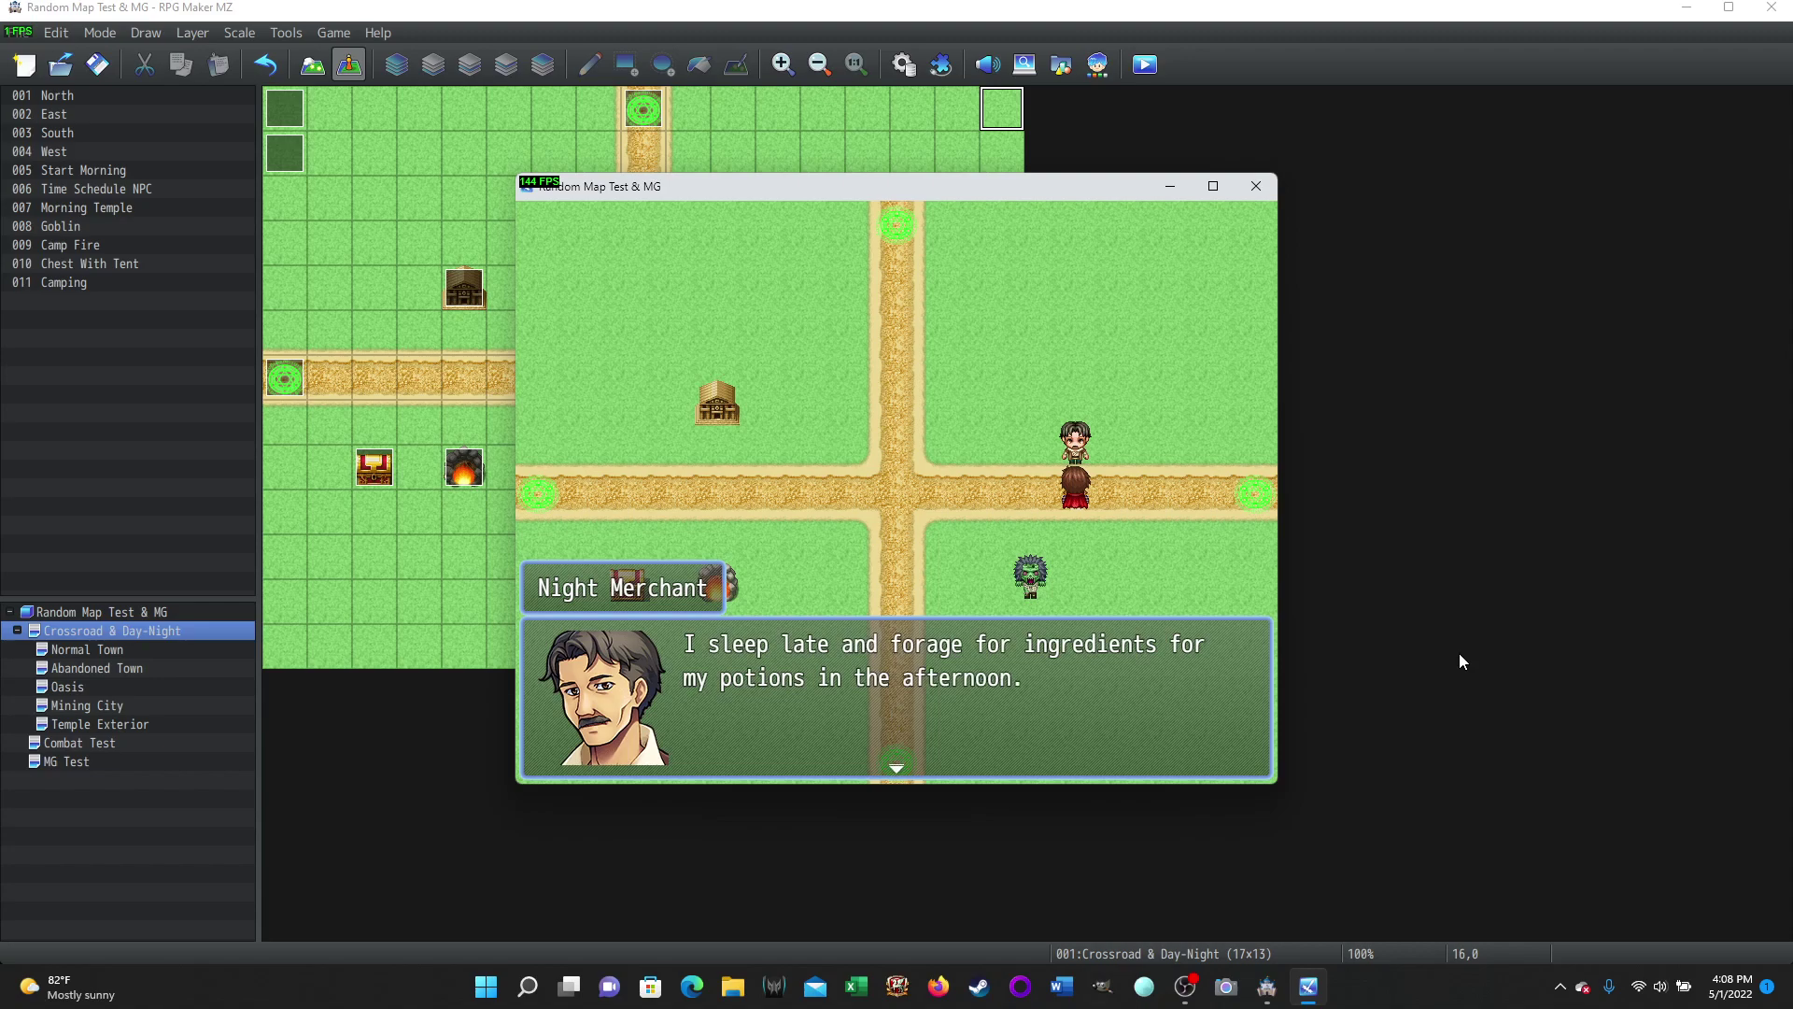
key("Return")
key("Left")
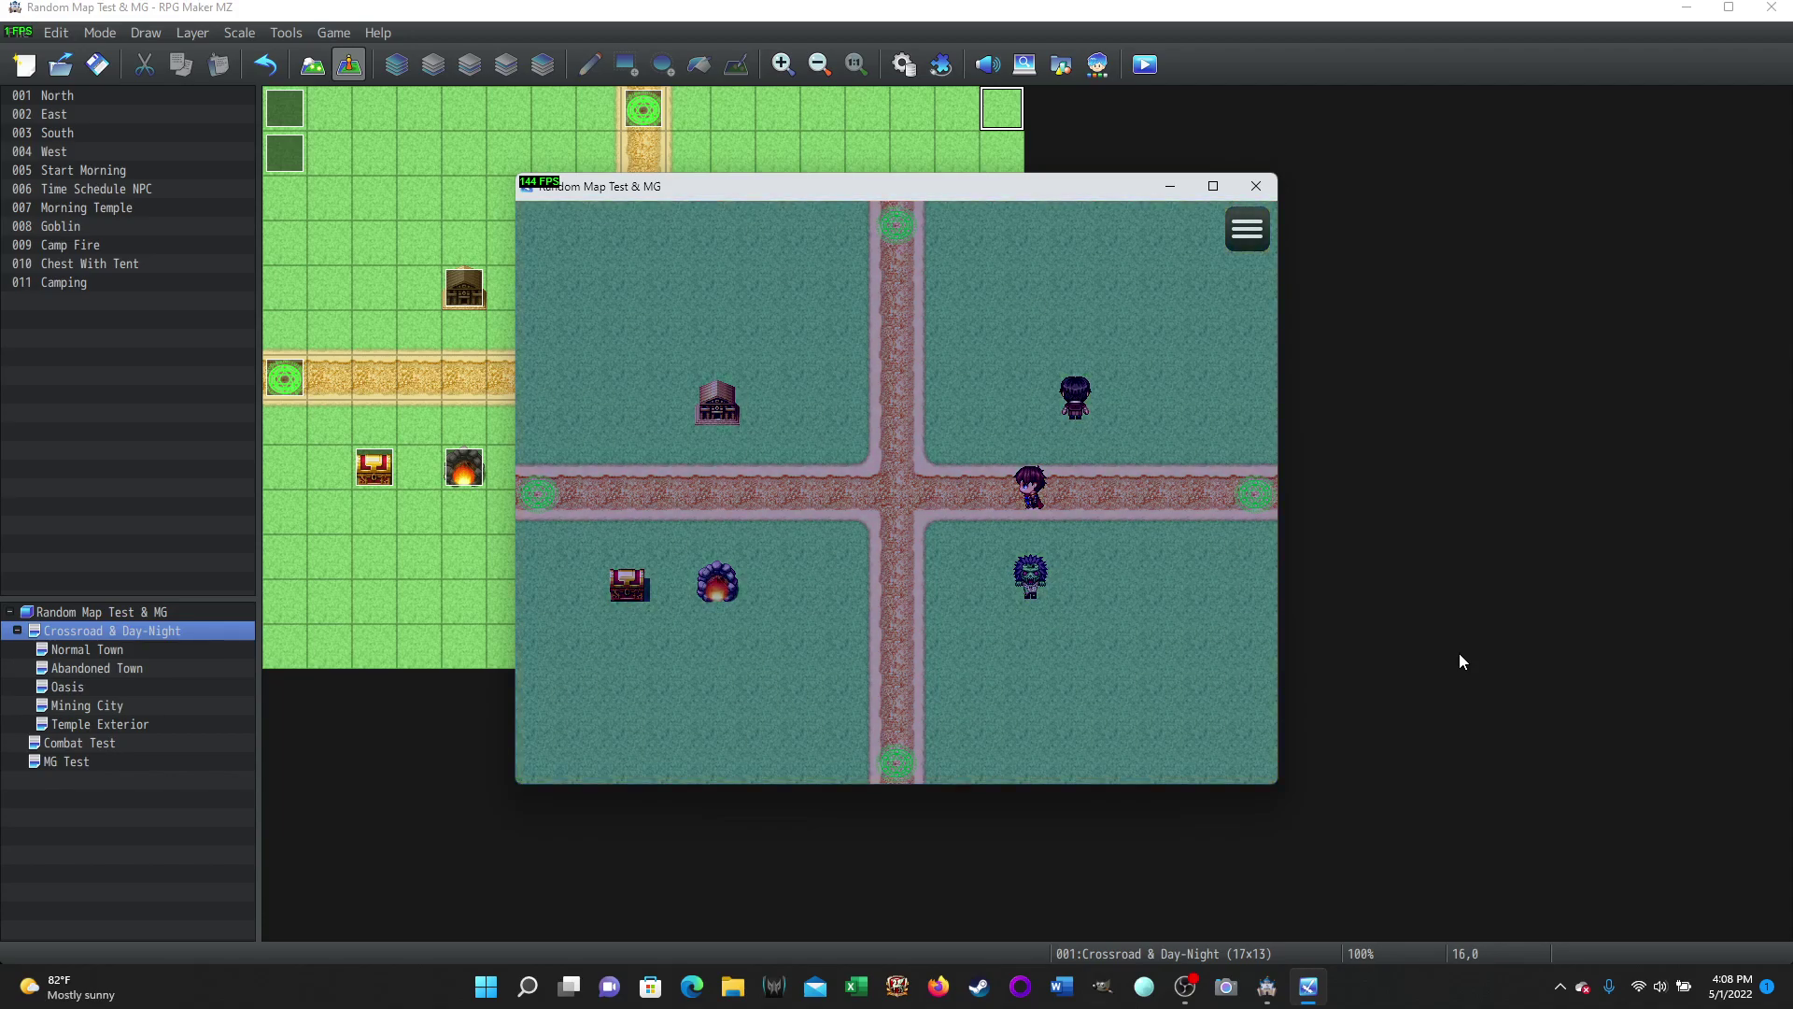
key("Left")
key("Right")
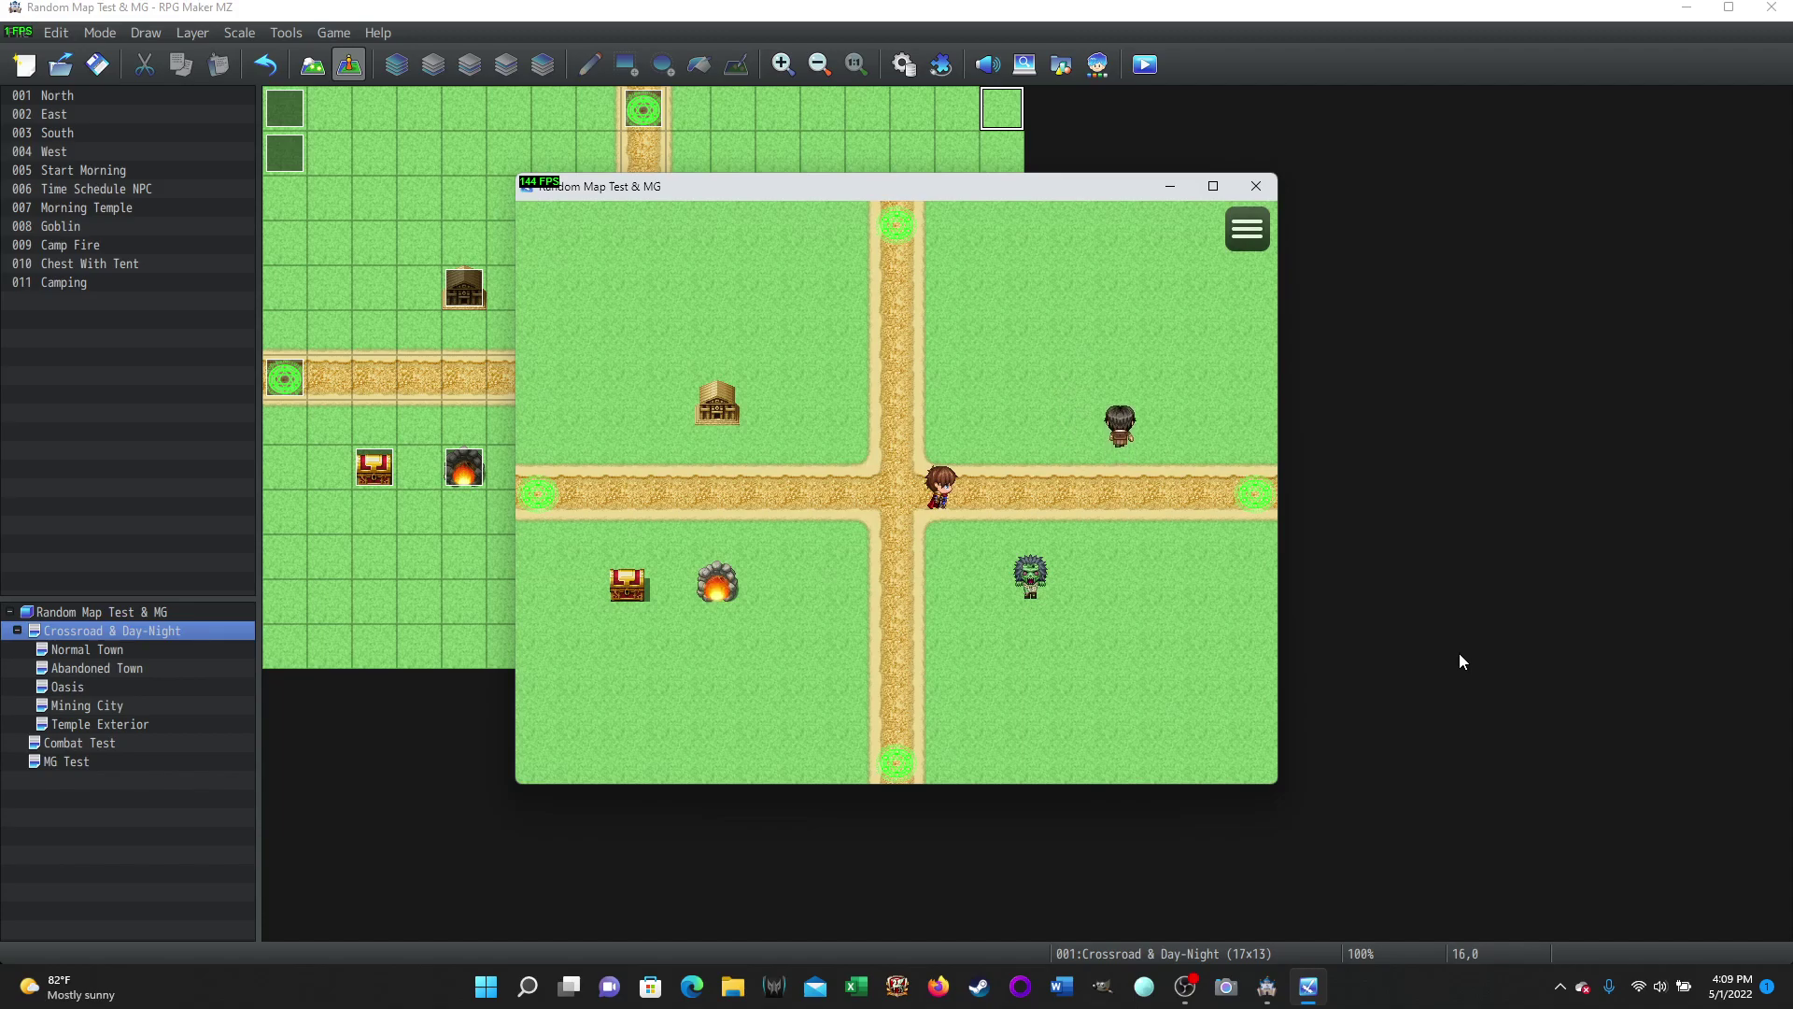
- Close the test-play window and open the Time Schedule NPC event
left_click(1256, 185)
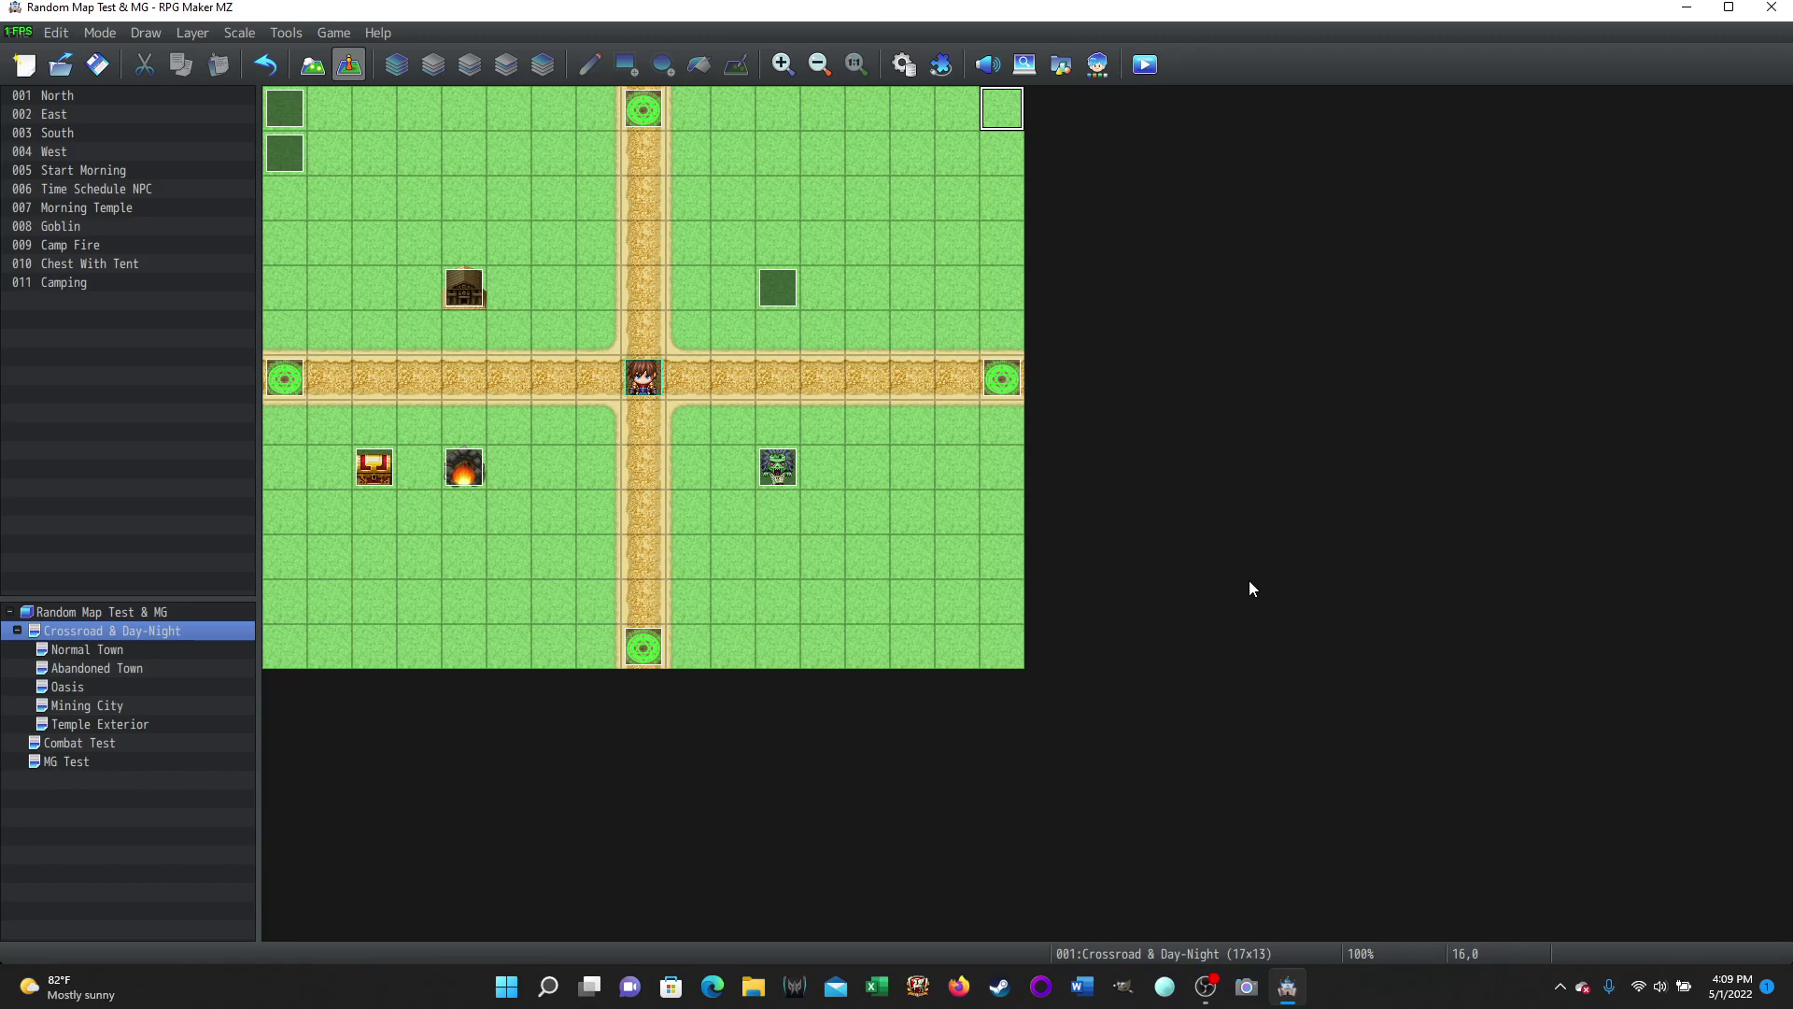
double_click(777, 285)
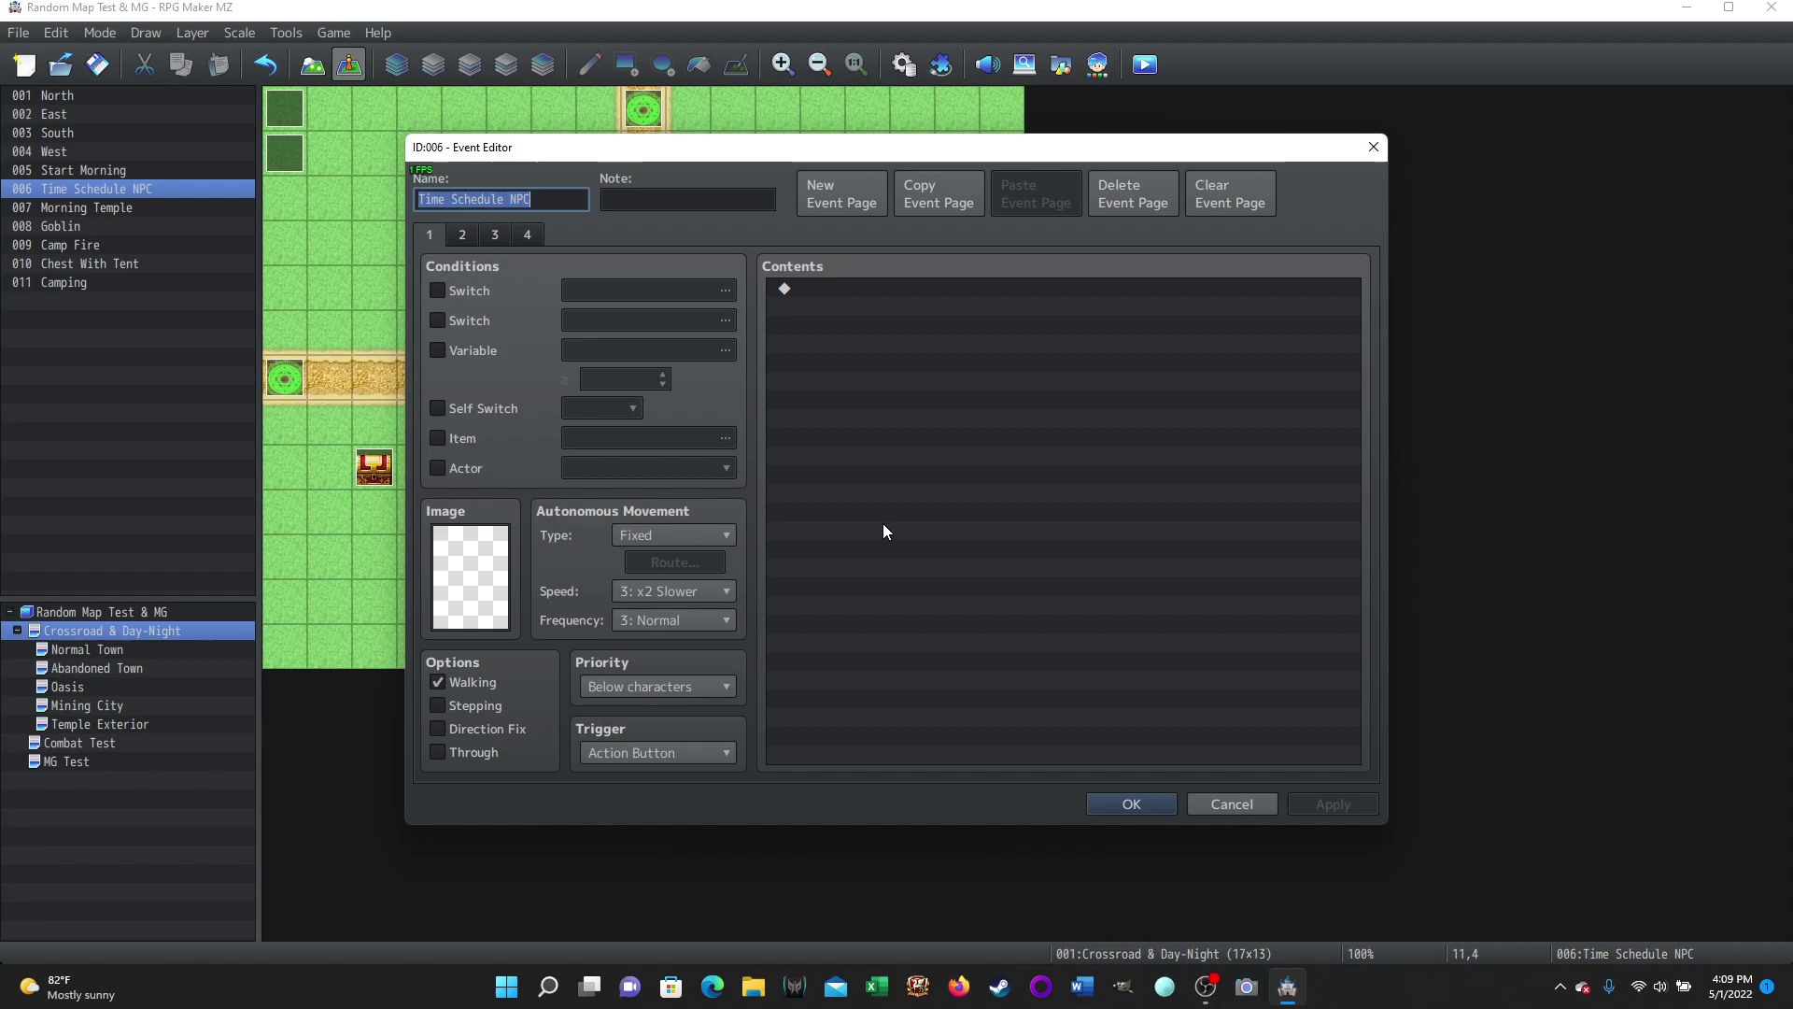
- Show page 2 and preview the NPC's custom movement route, leaving it unchanged
left_click(460, 237)
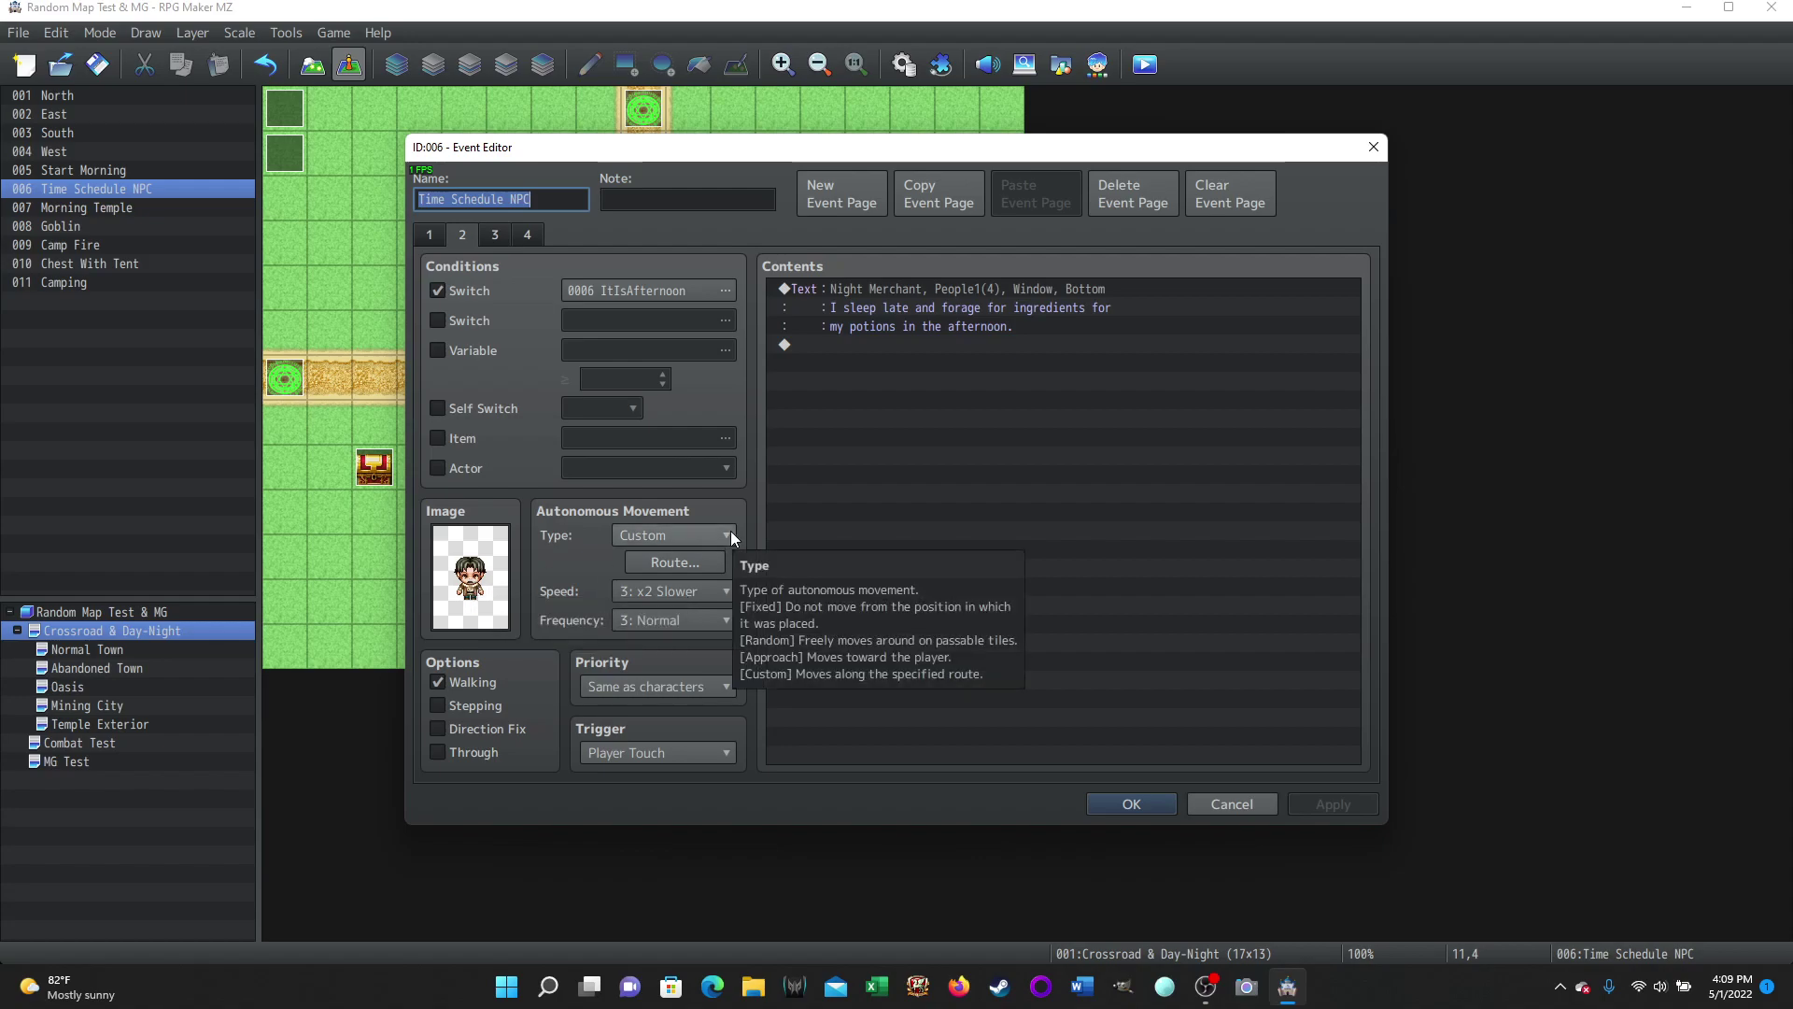
left_click(697, 558)
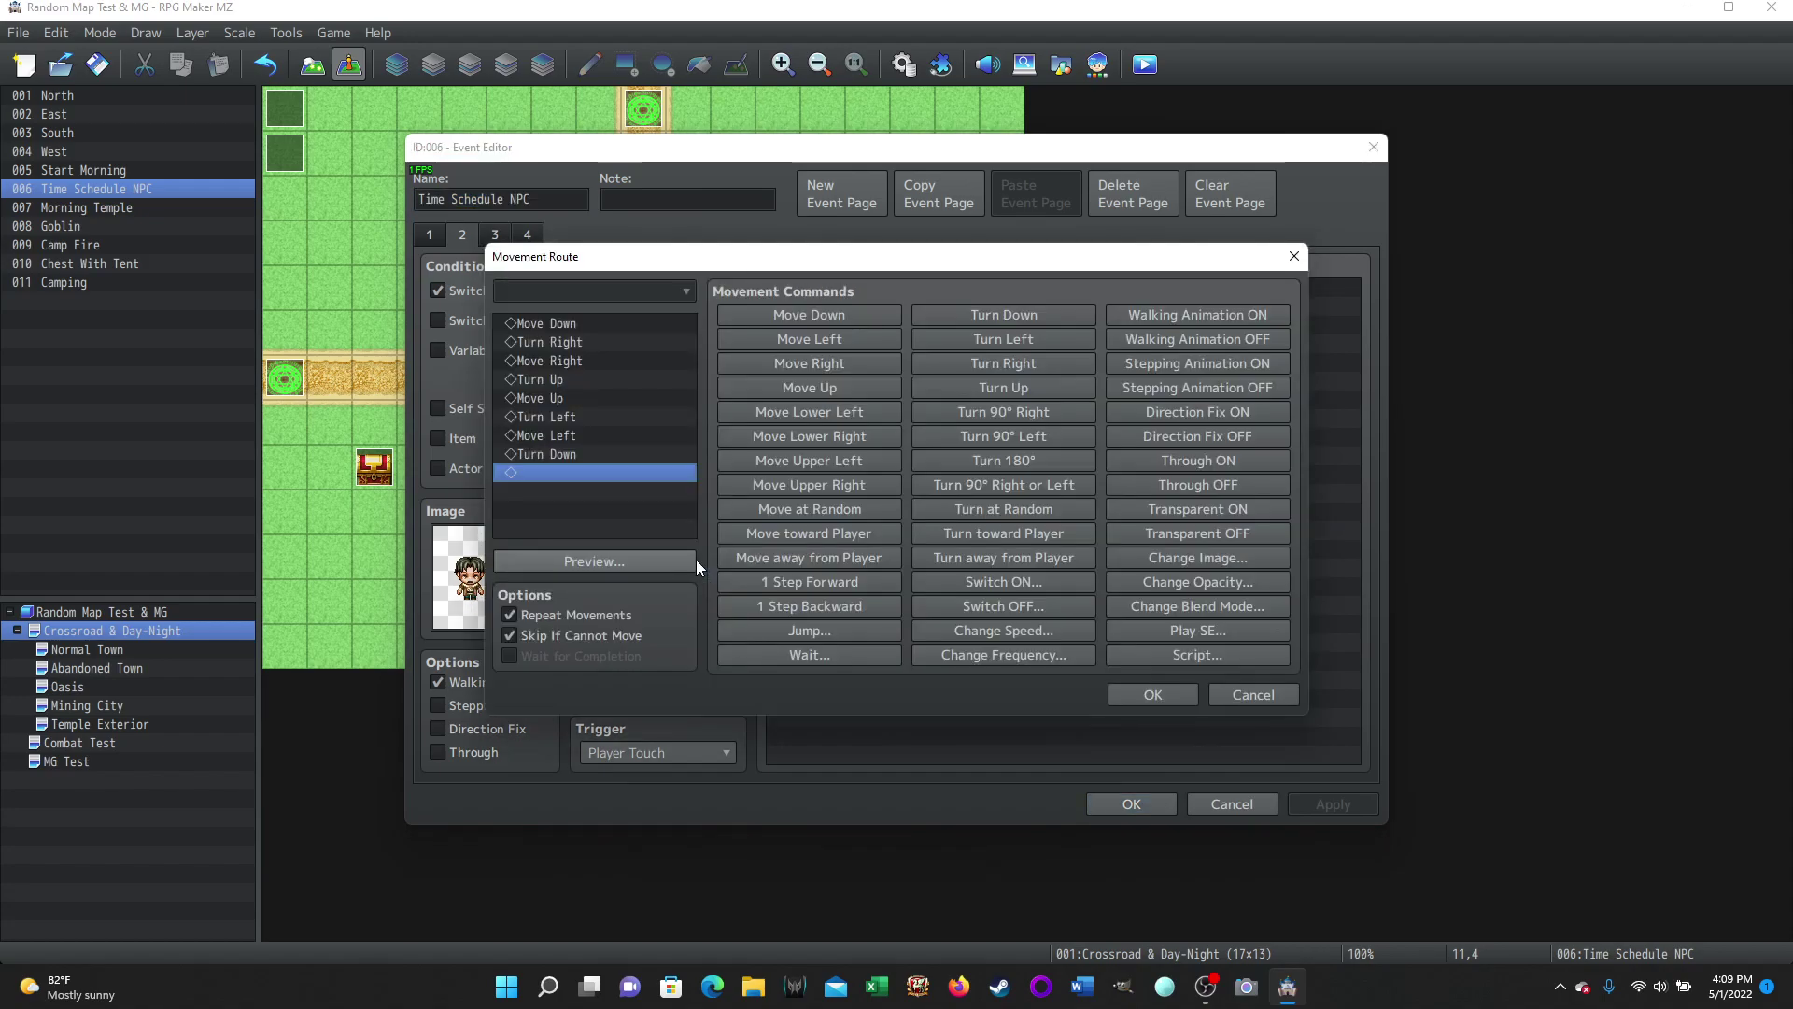
left_click(580, 560)
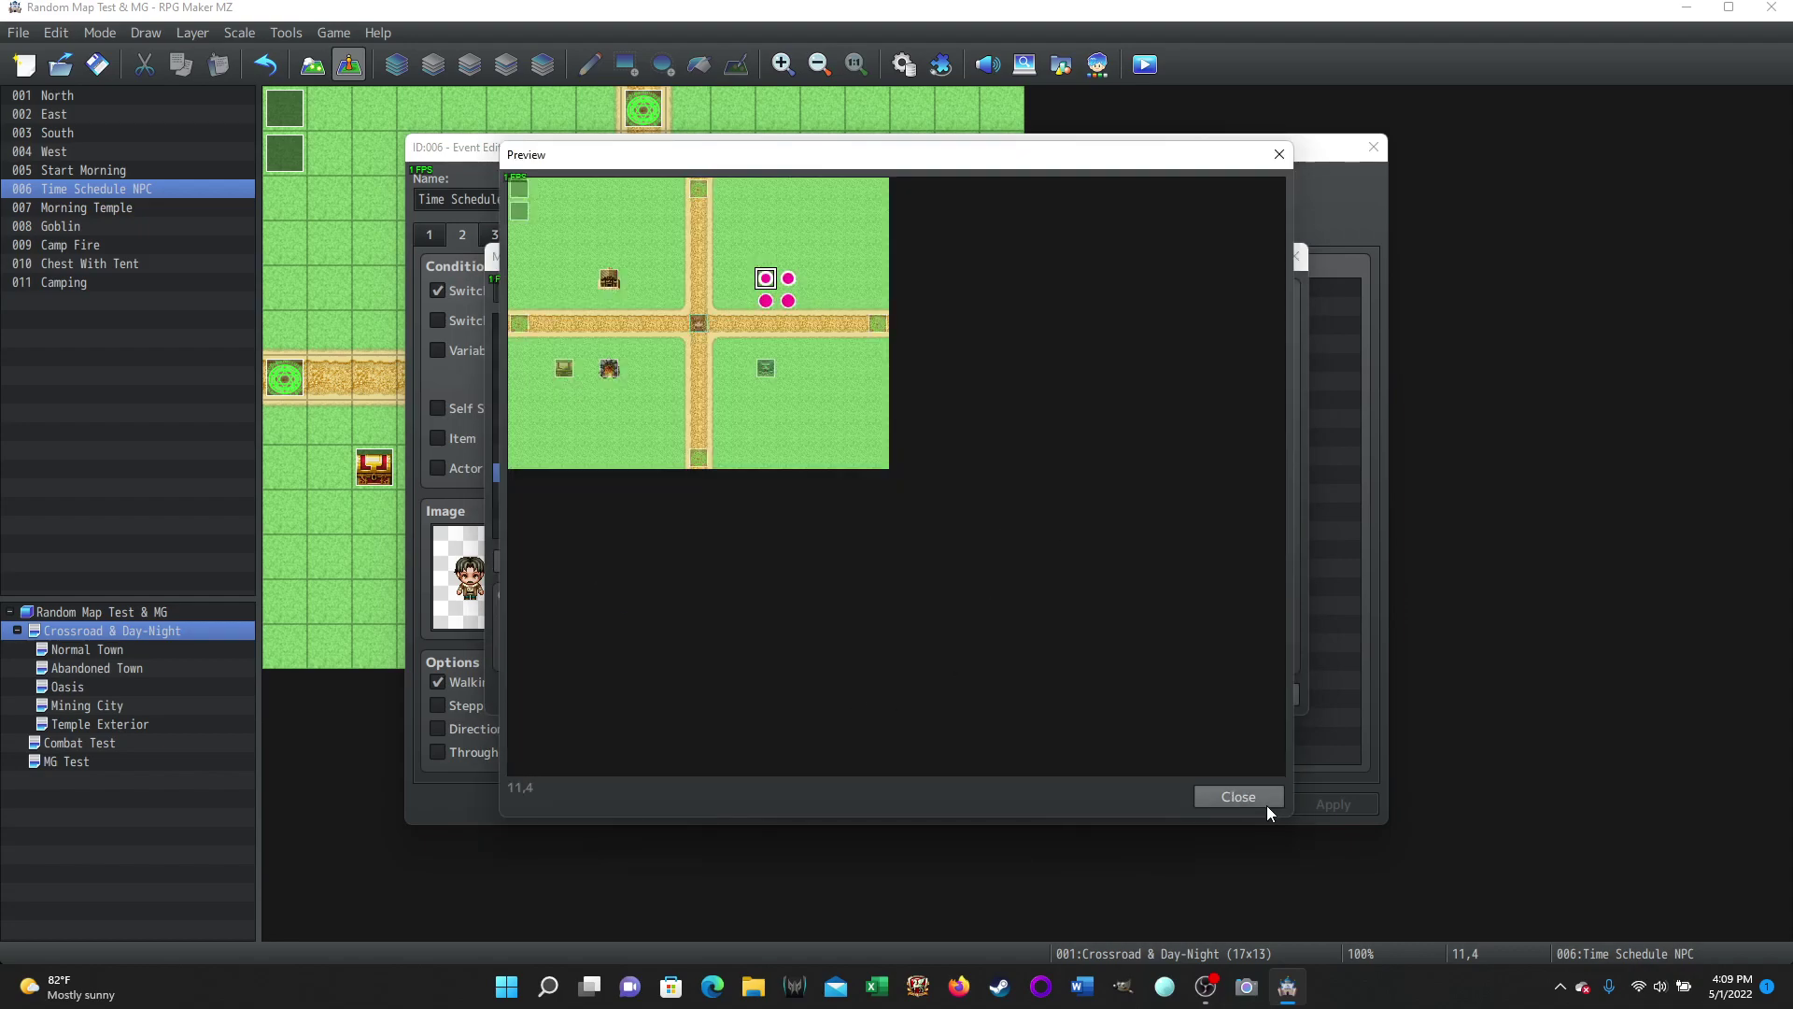
left_click(1232, 796)
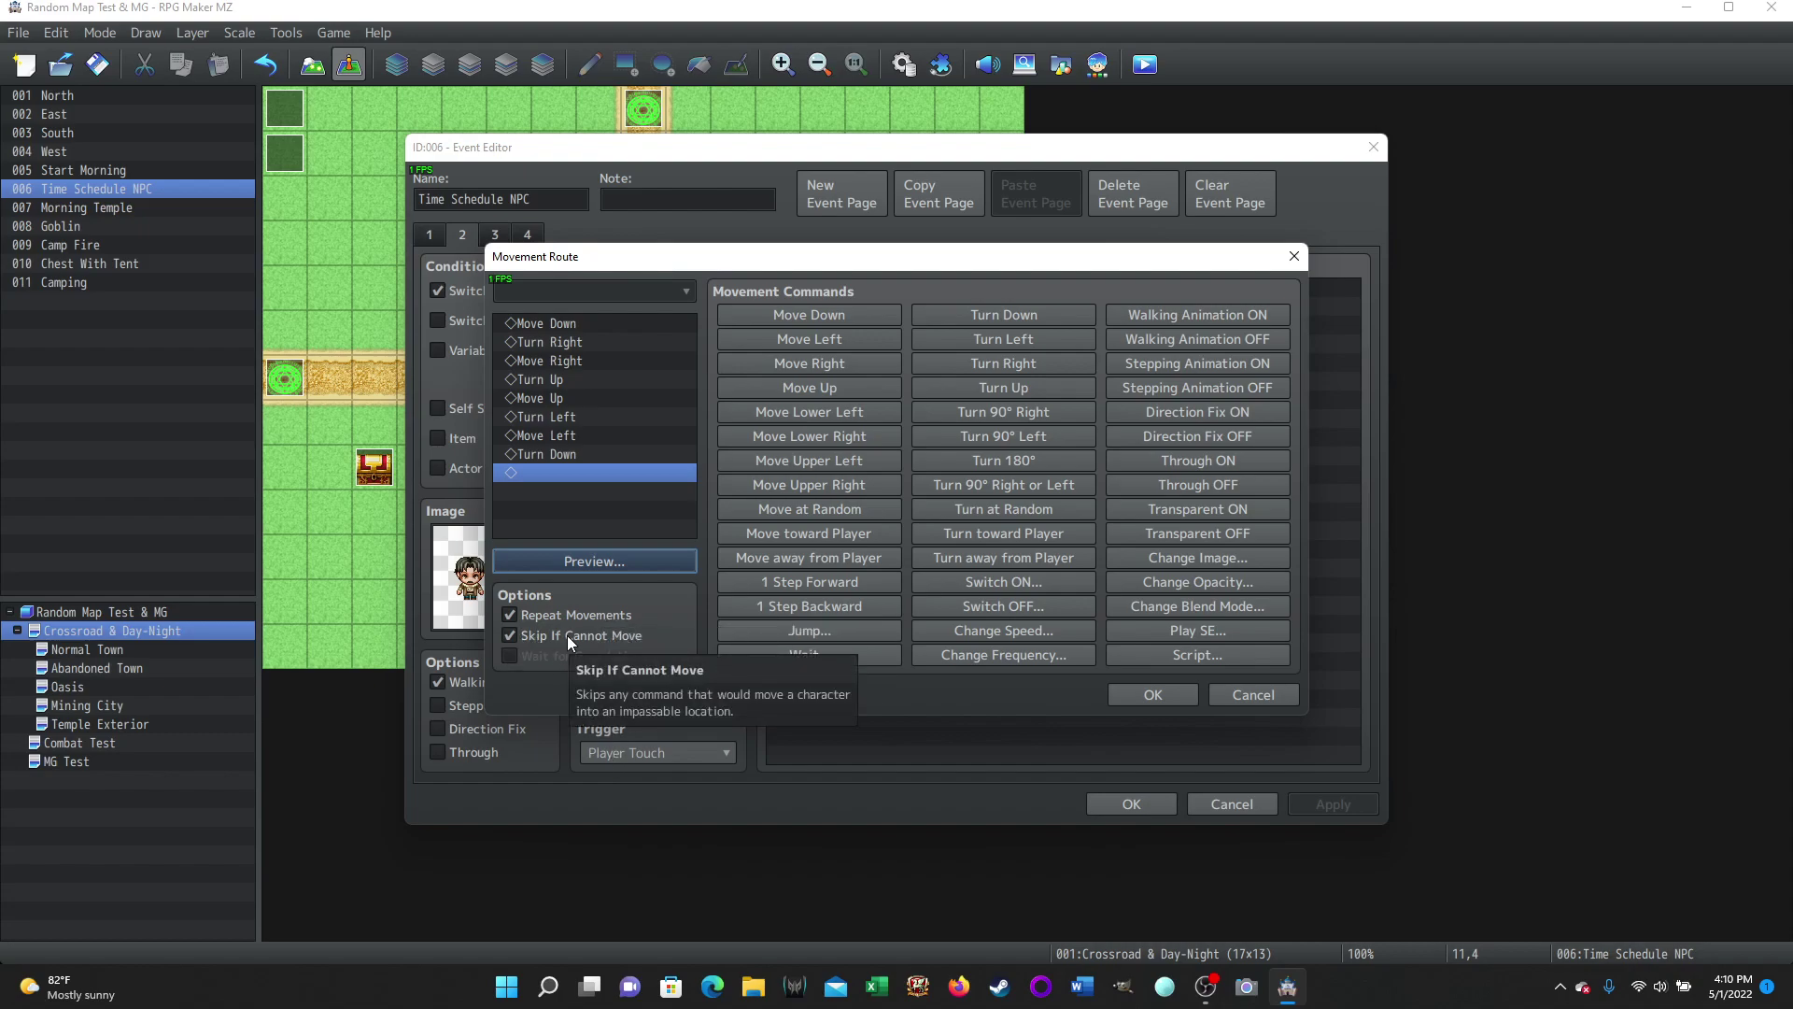
left_click(1238, 693)
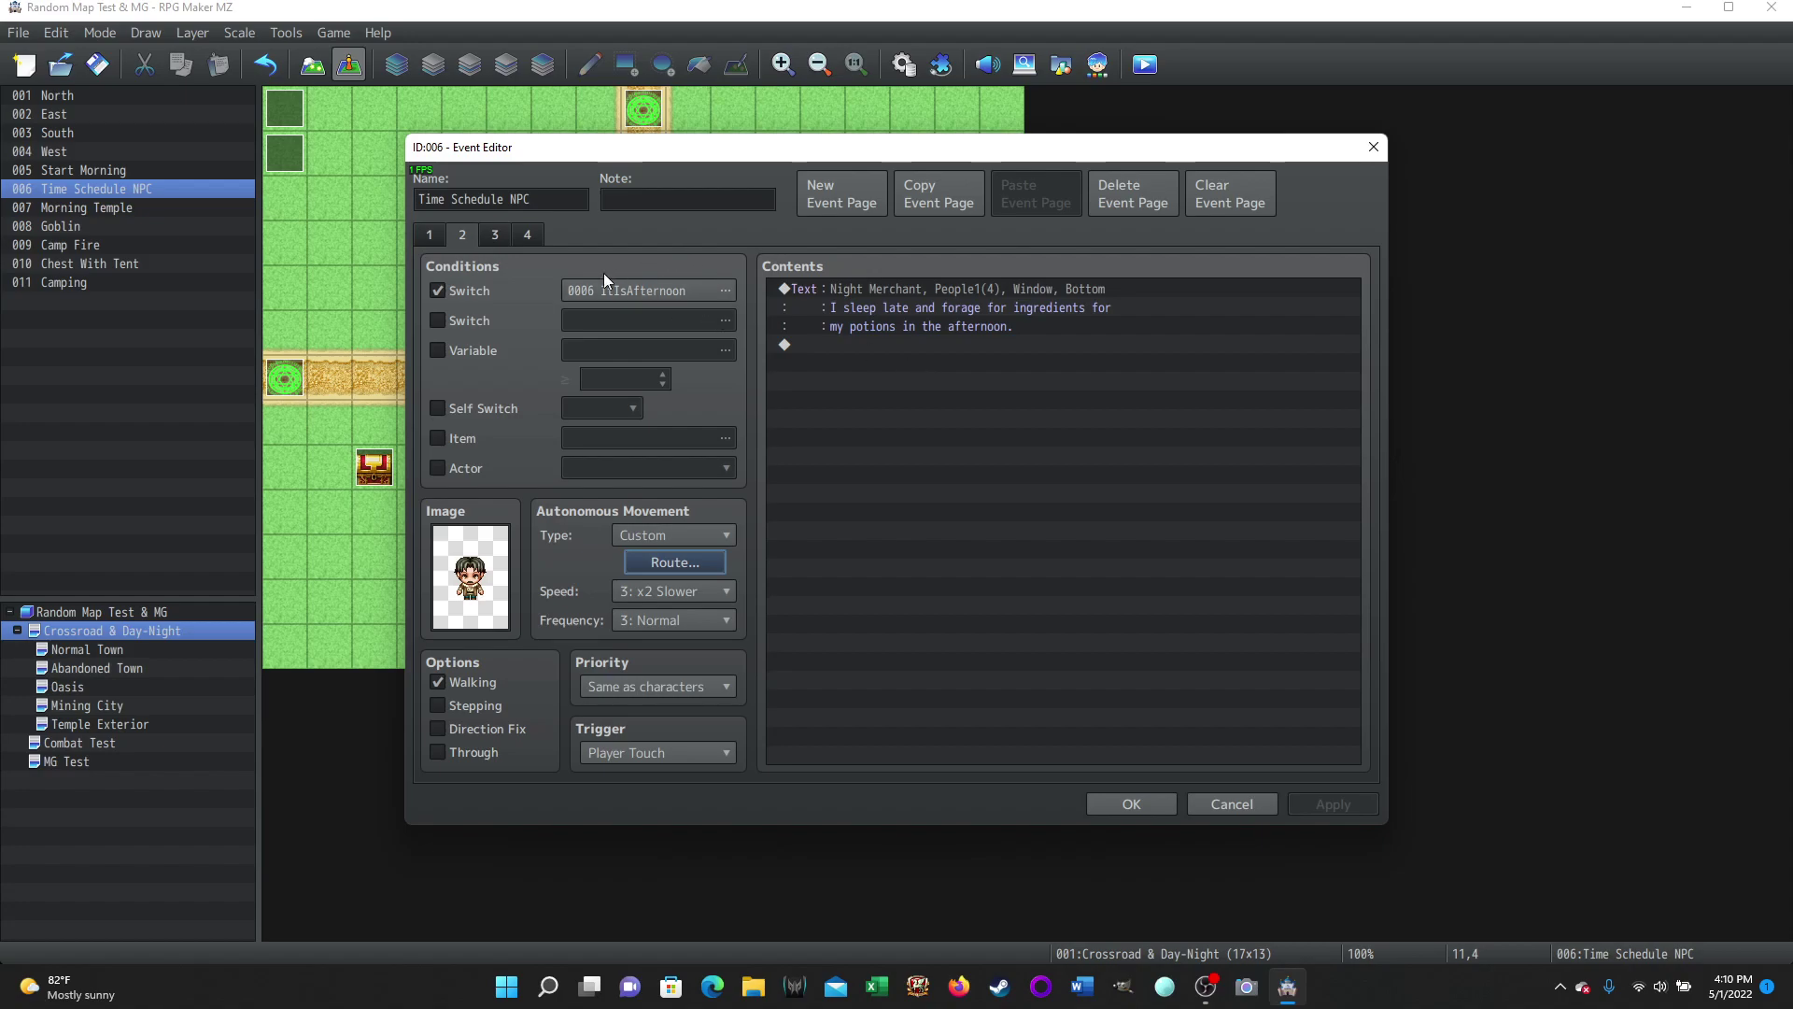
- Flip through the evening and afternoon pages to page 4, the ItIsNight shop page
left_click(501, 233)
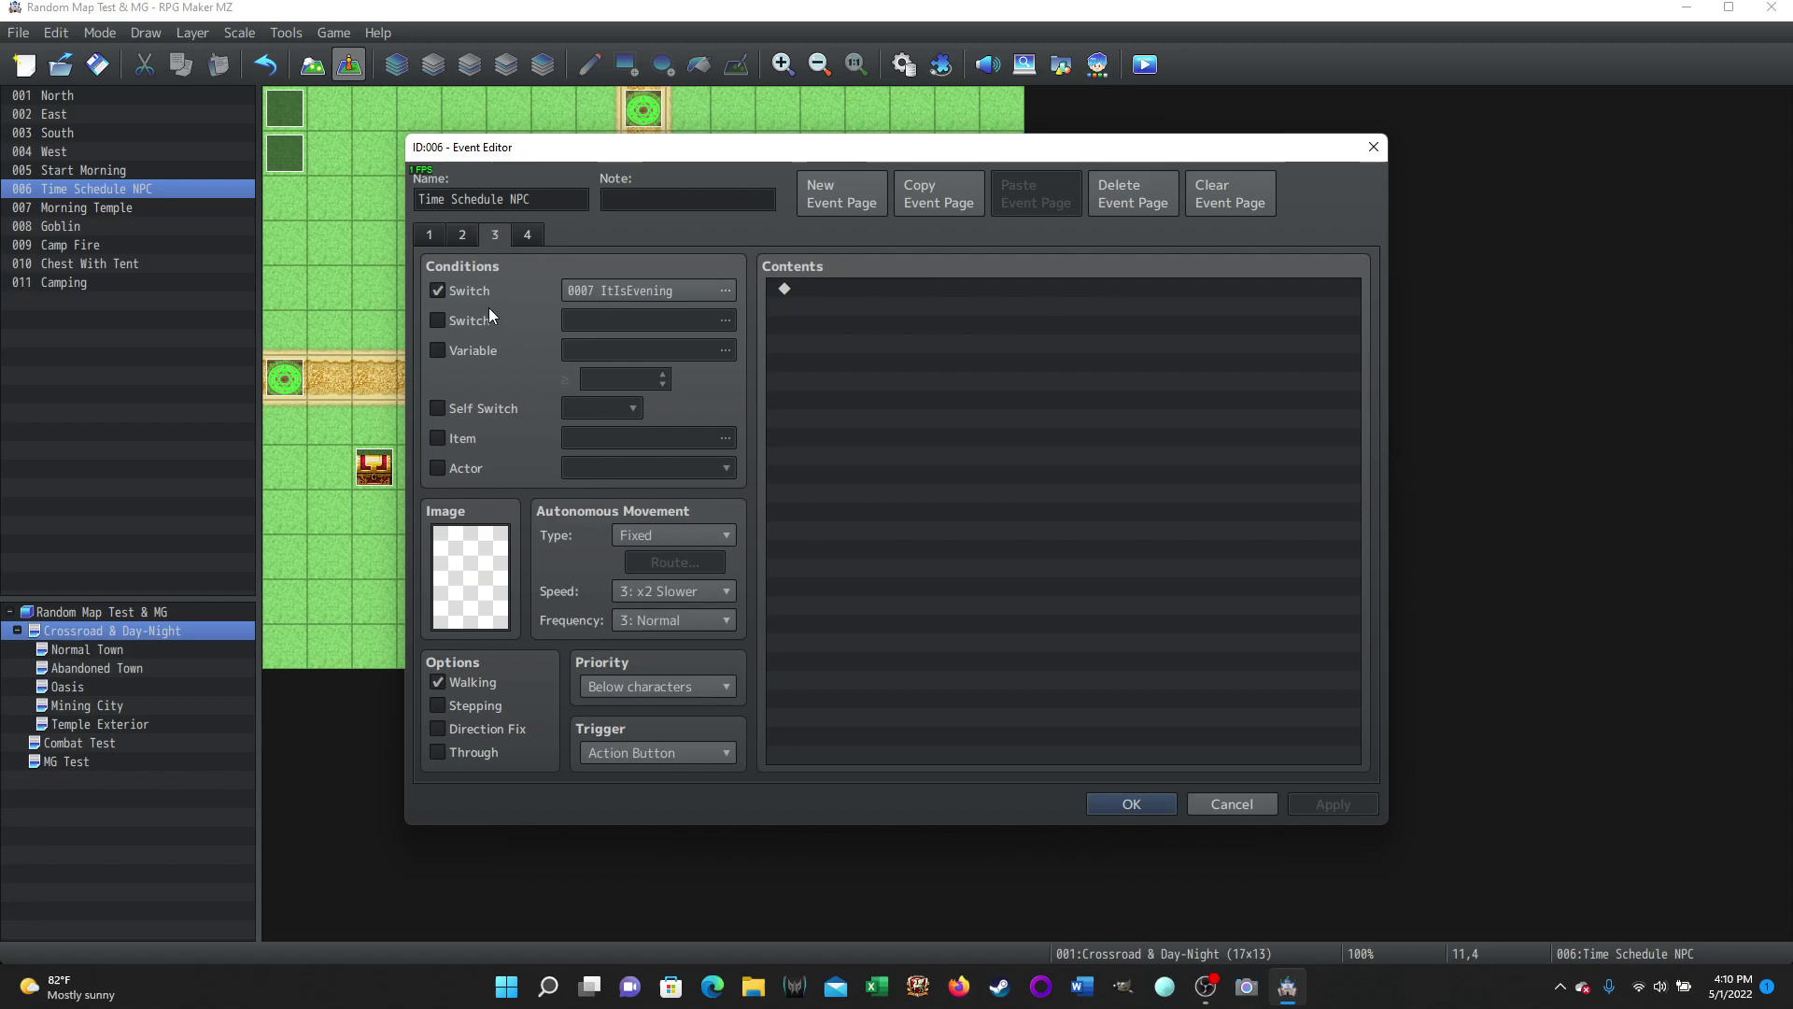
left_click(464, 234)
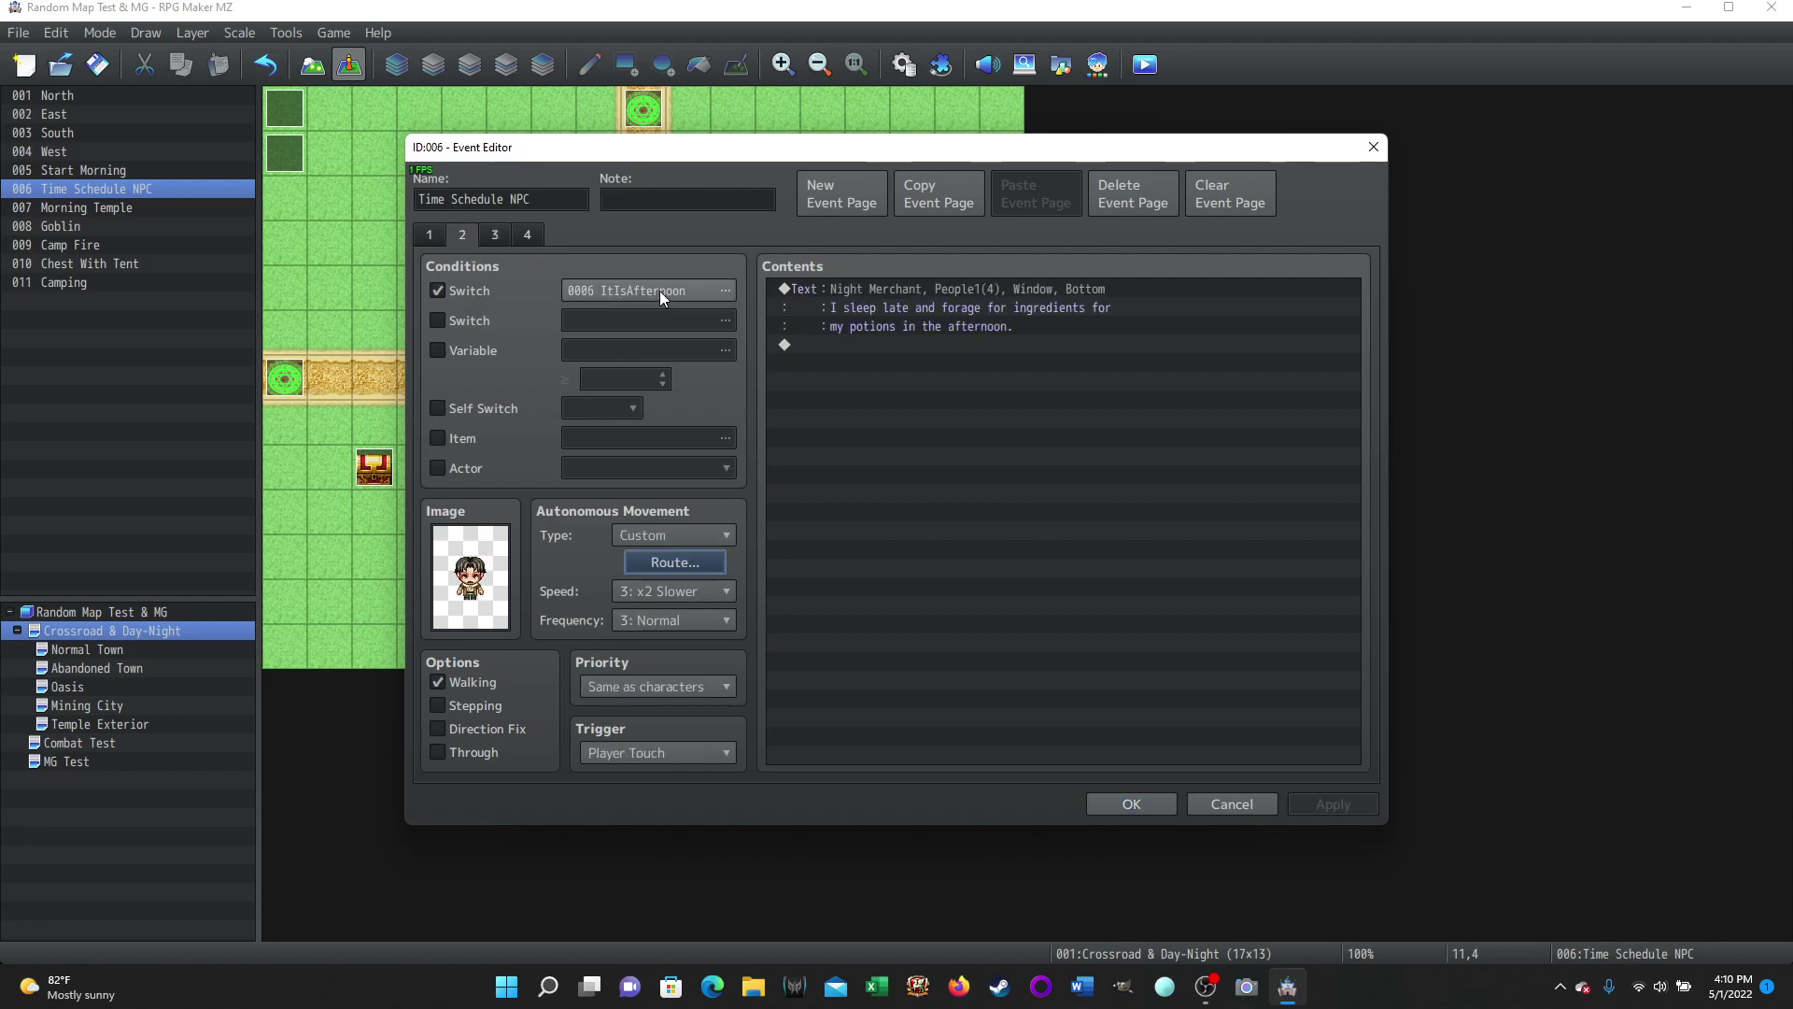
left_click(497, 234)
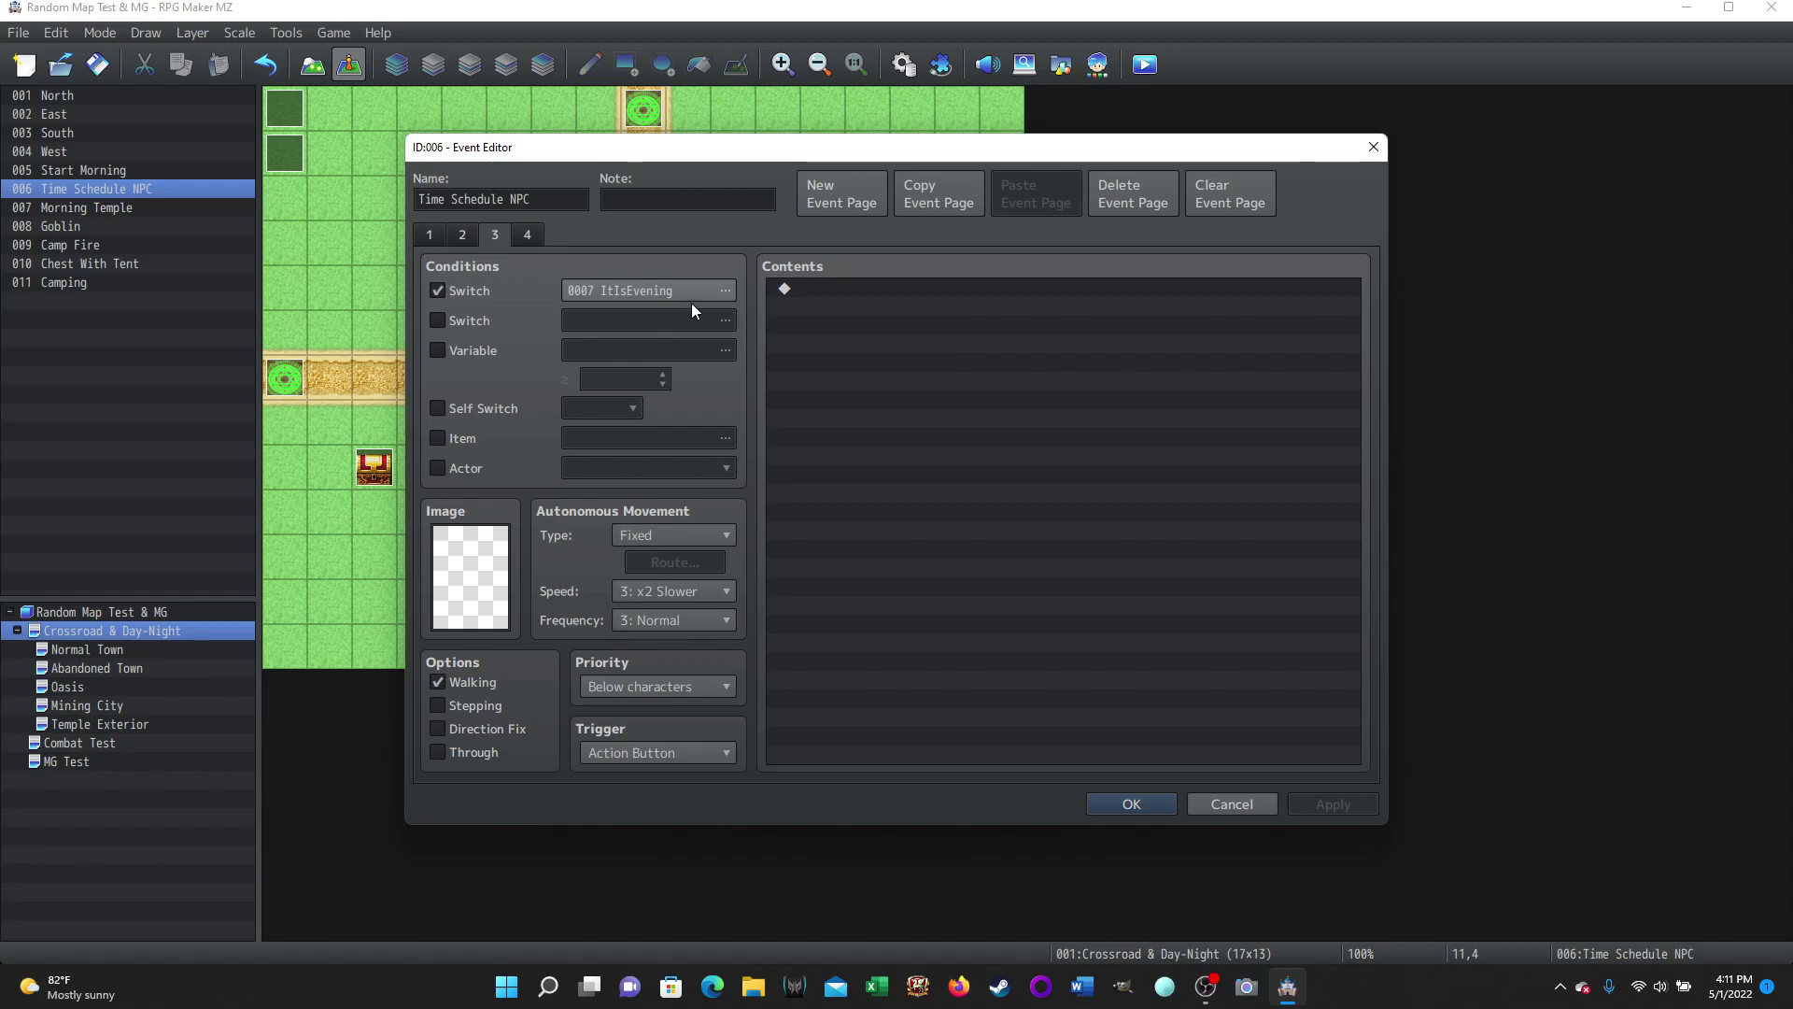
left_click(535, 235)
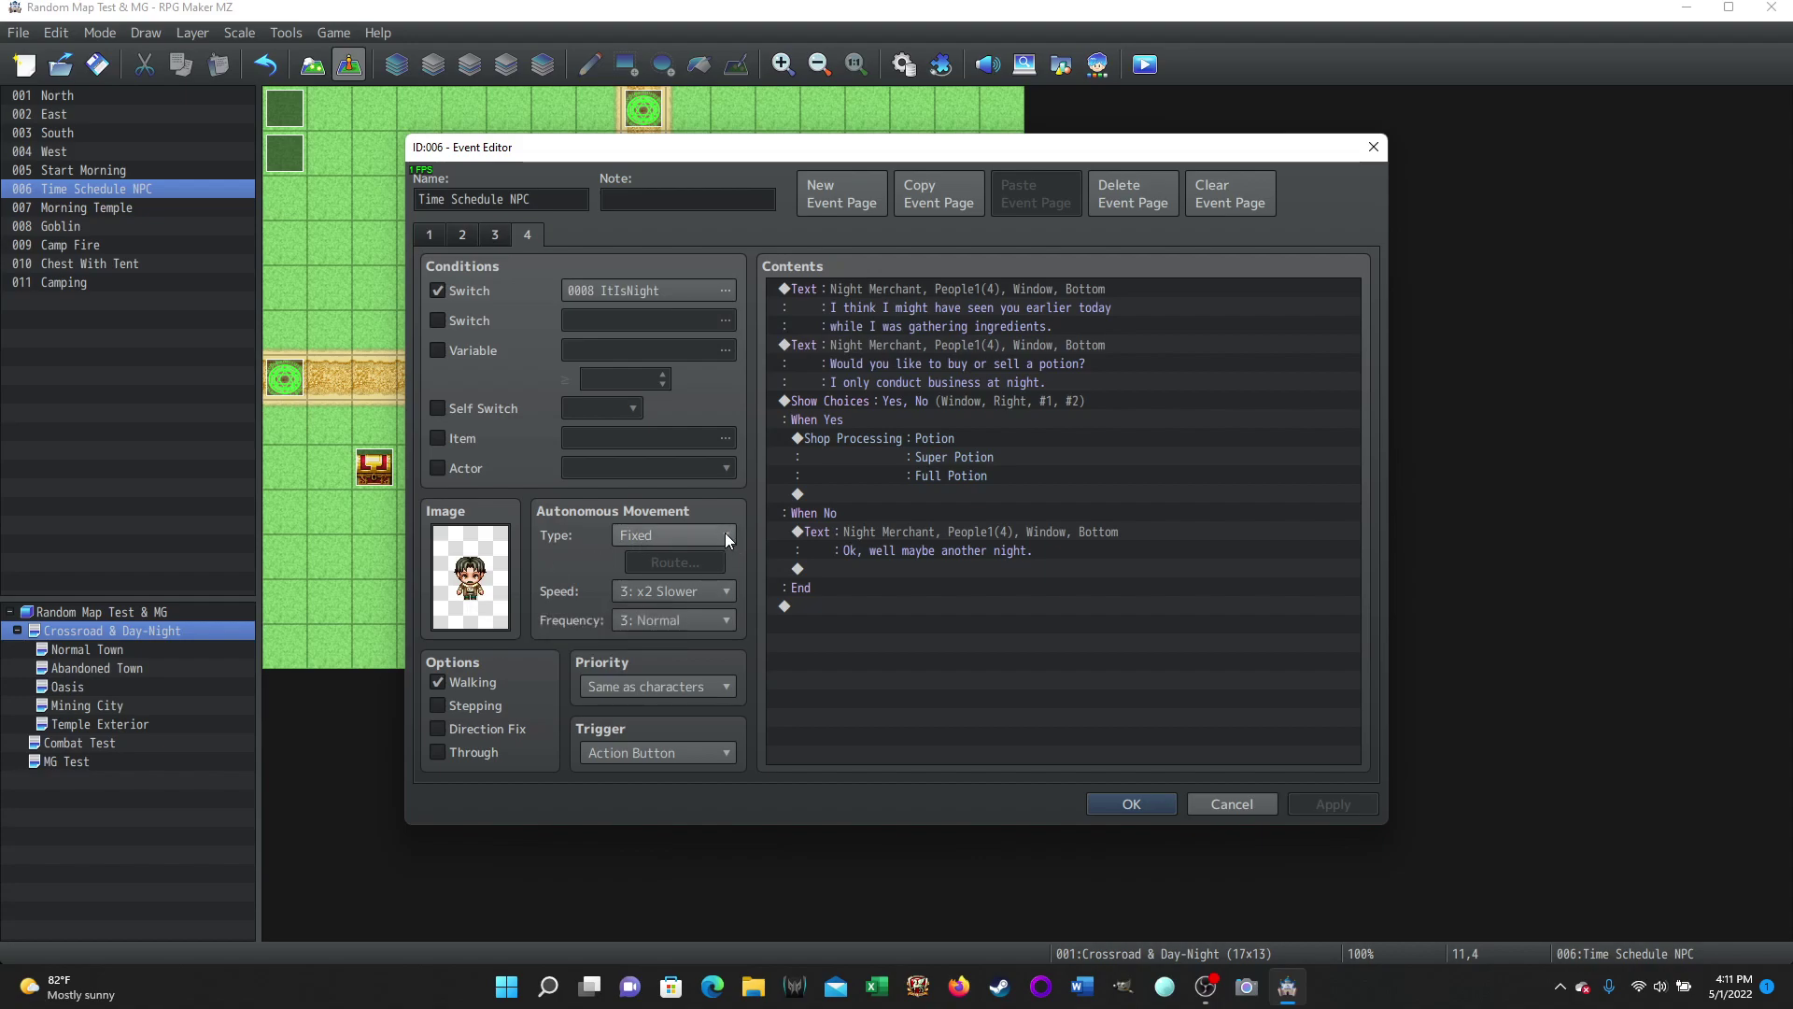
mouse_move(724, 531)
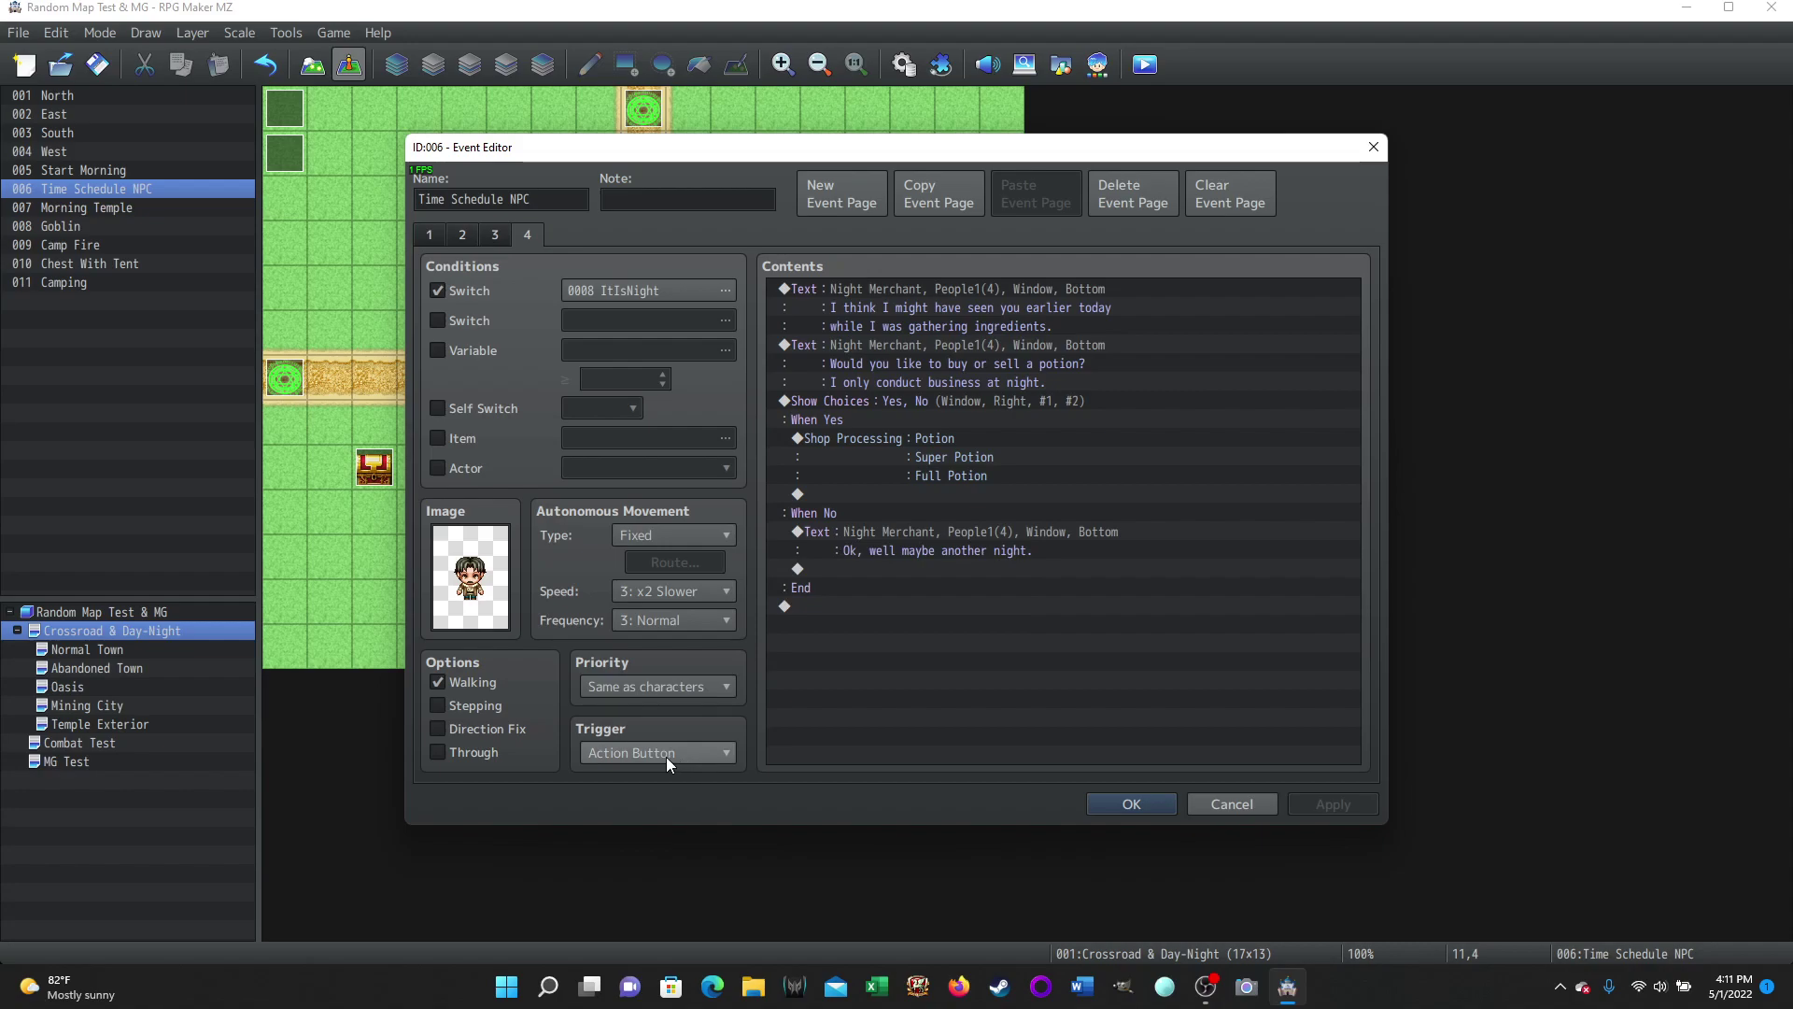
mouse_move(667, 759)
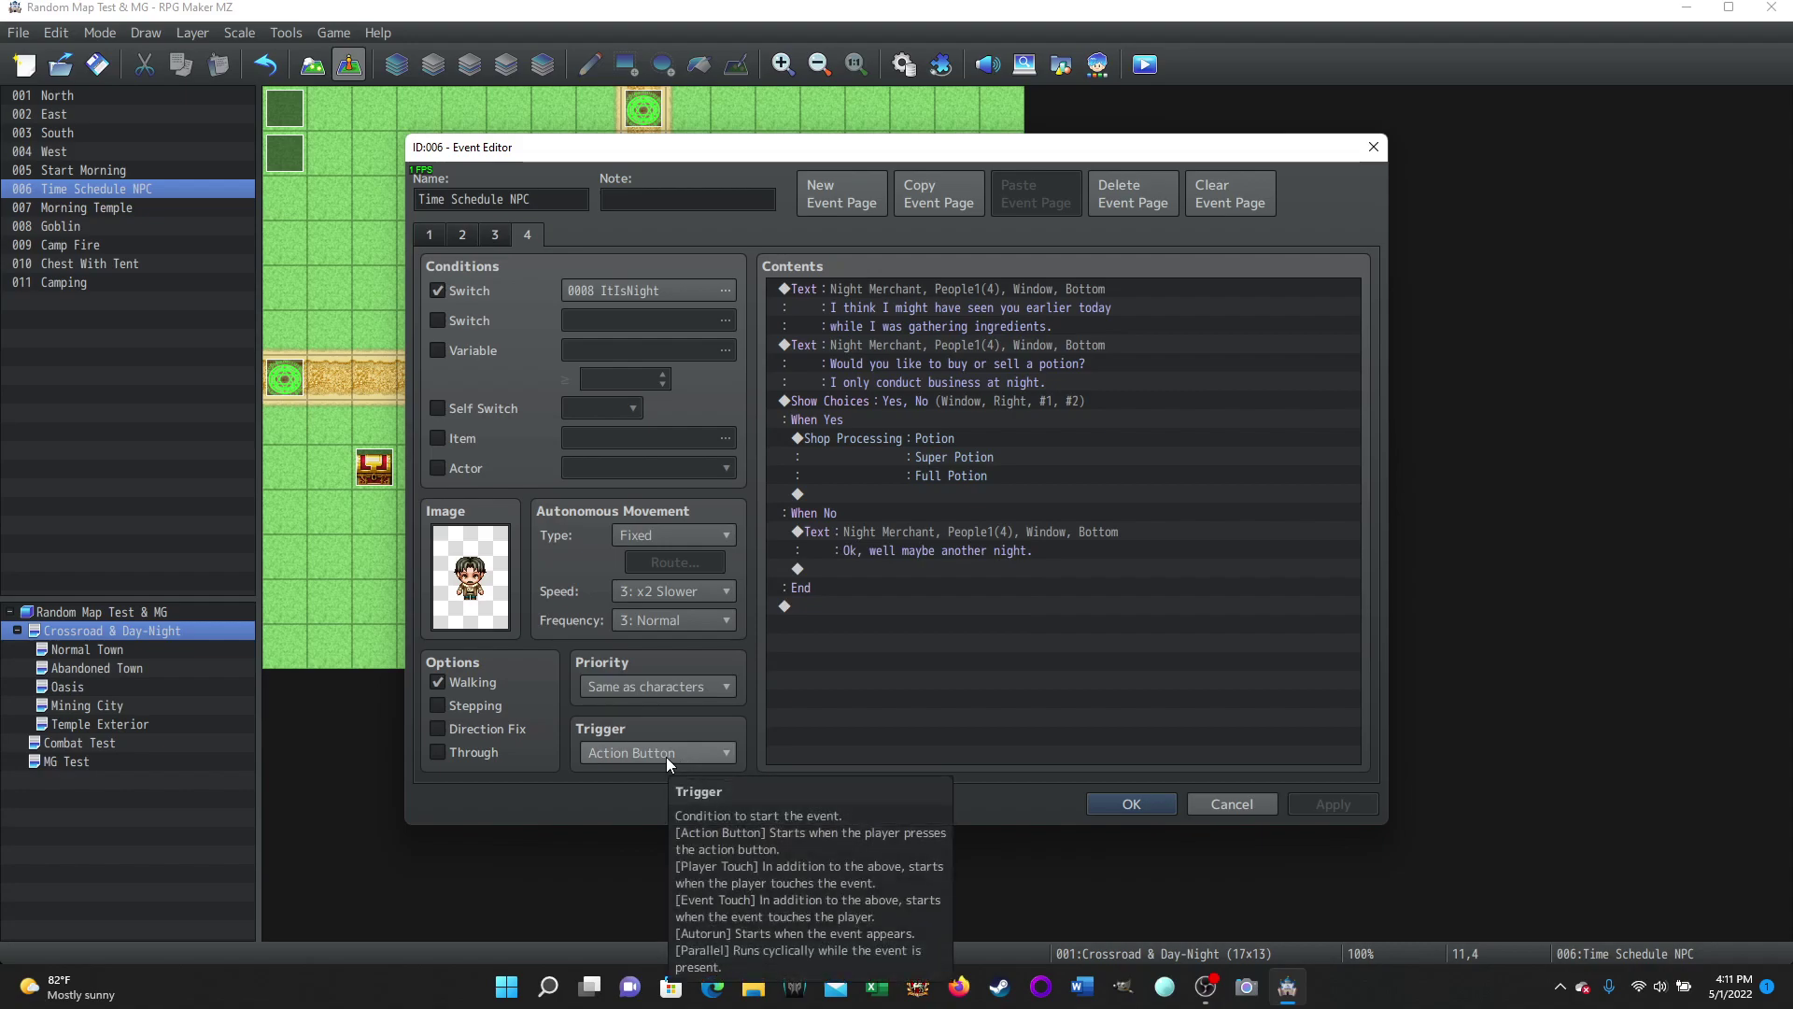
- Edit the Shop Processing command to add Item 0010 Magic Water at price 300
left_click(894, 437)
right_click(897, 437)
left_click(926, 458)
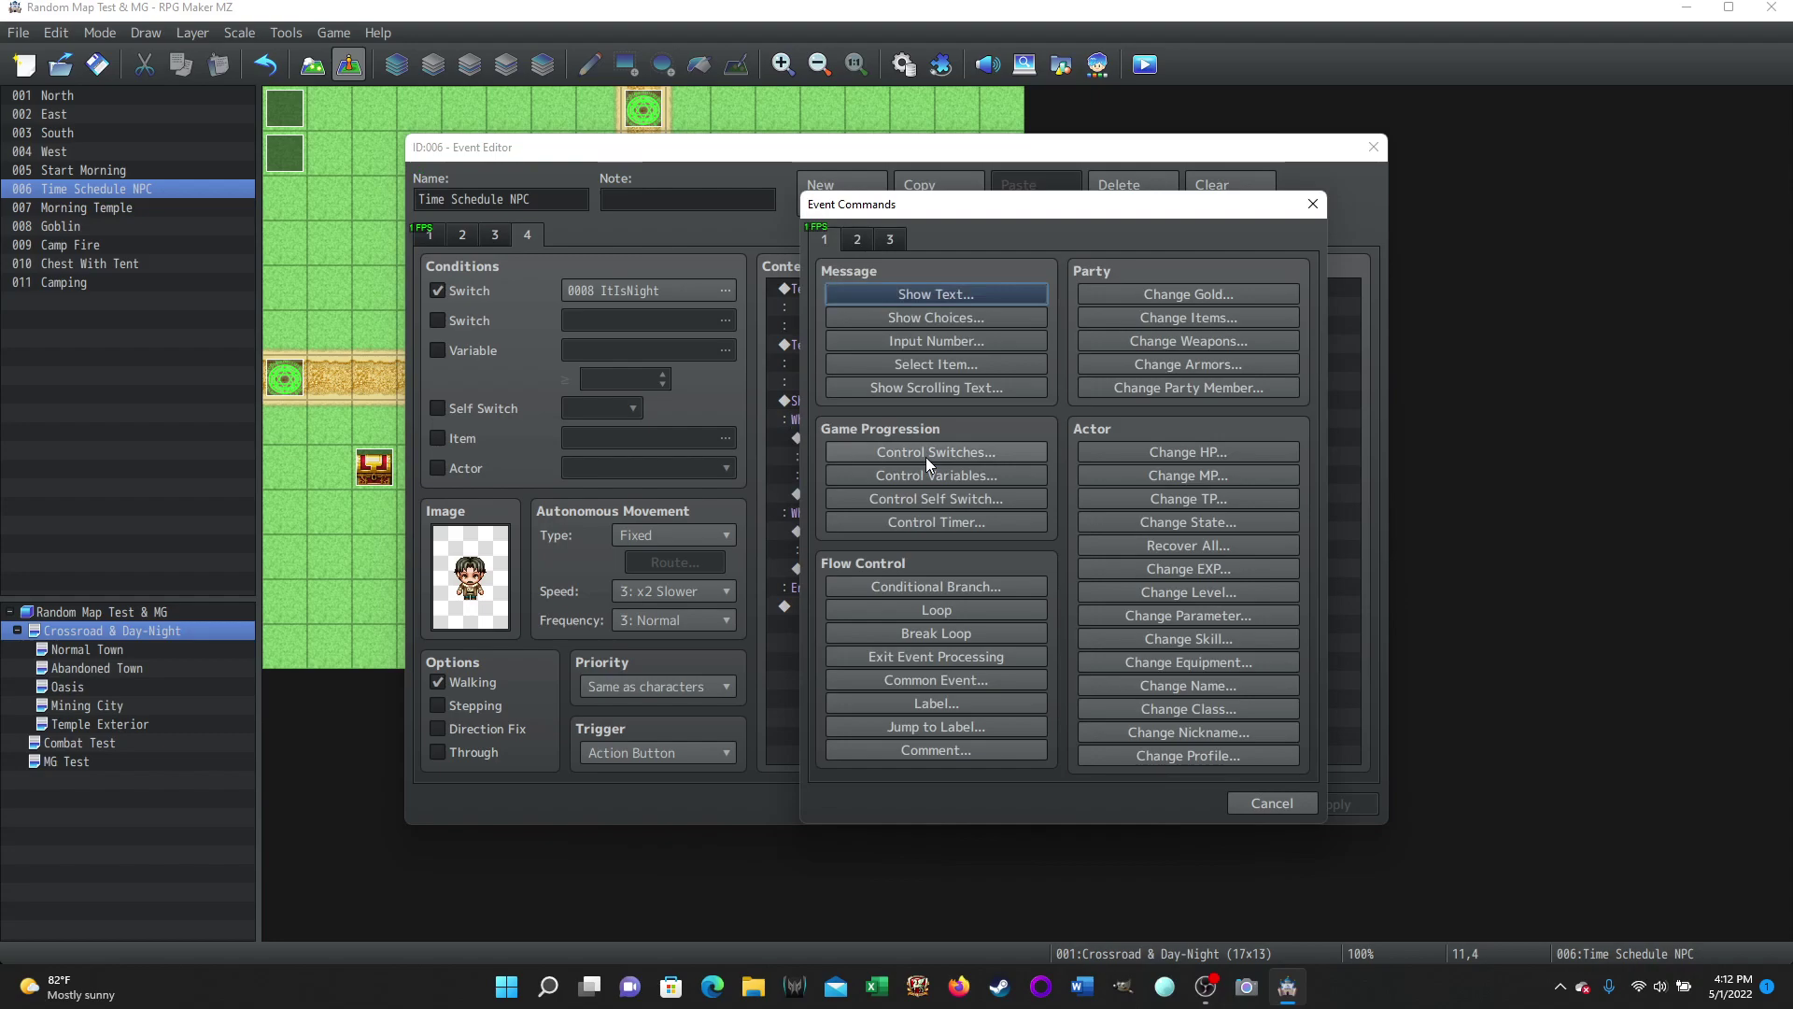
left_click(1270, 803)
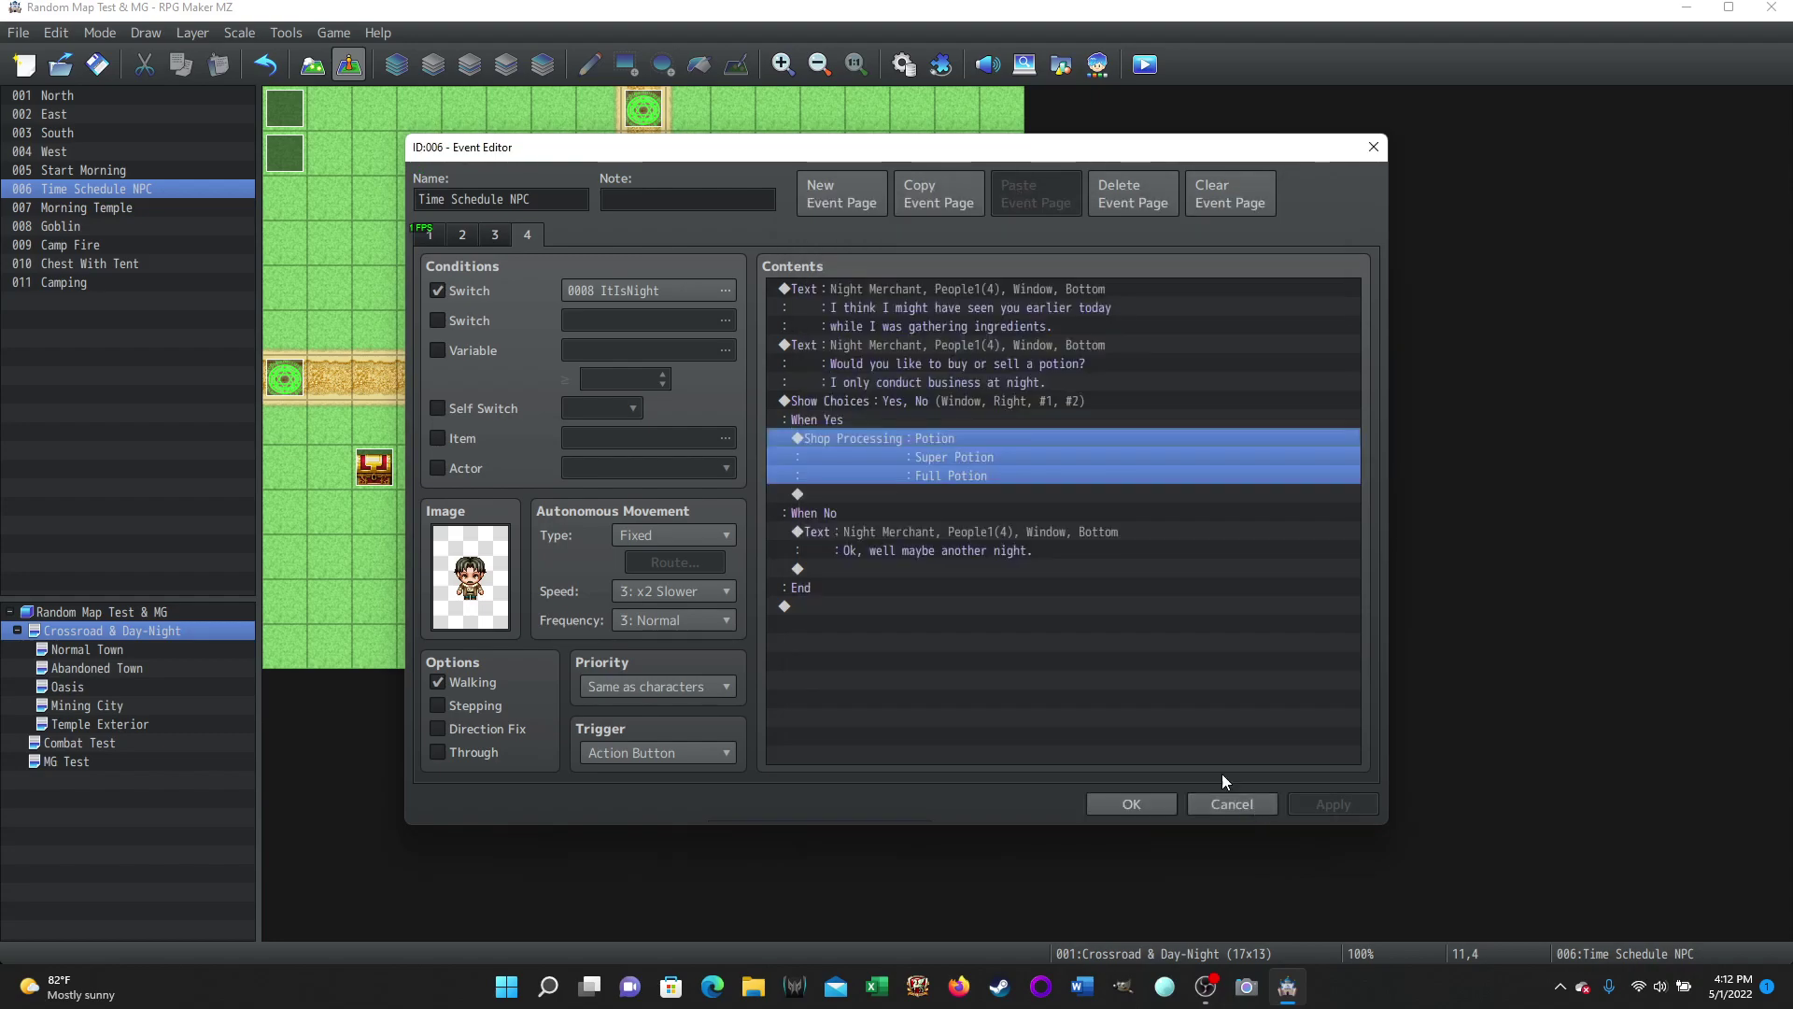
right_click(898, 436)
left_click(948, 474)
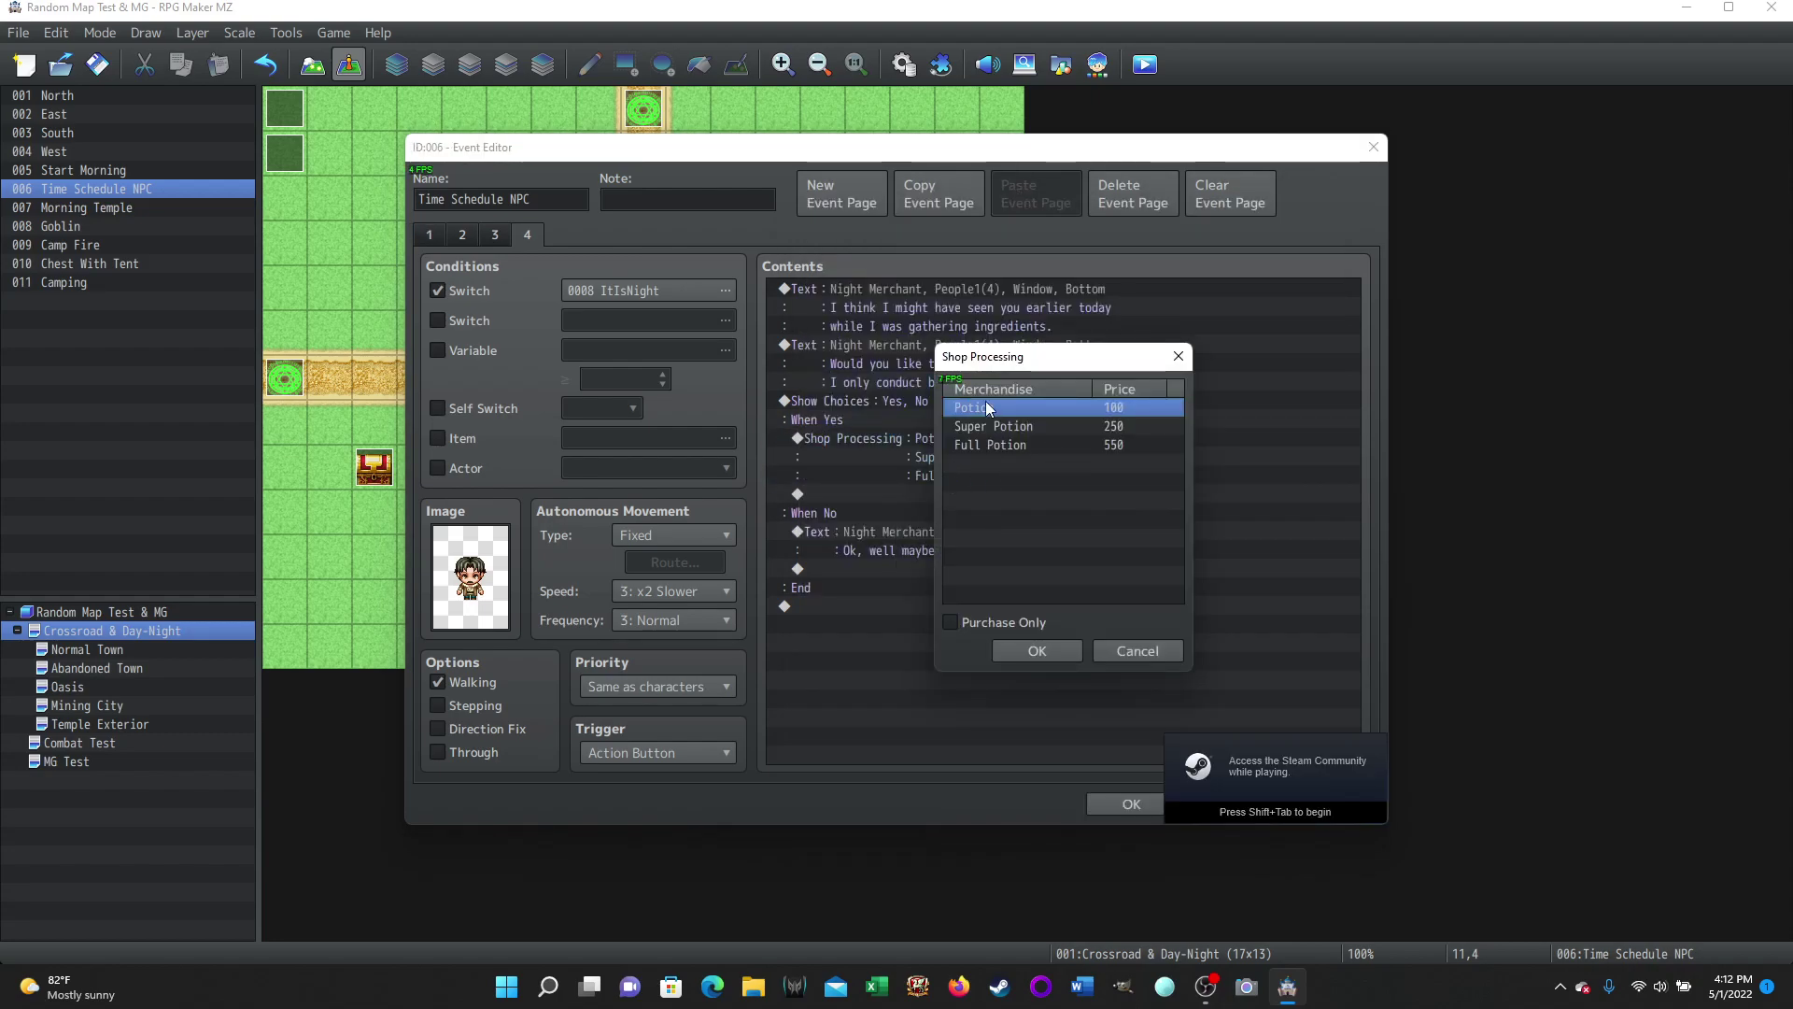
double_click(967, 458)
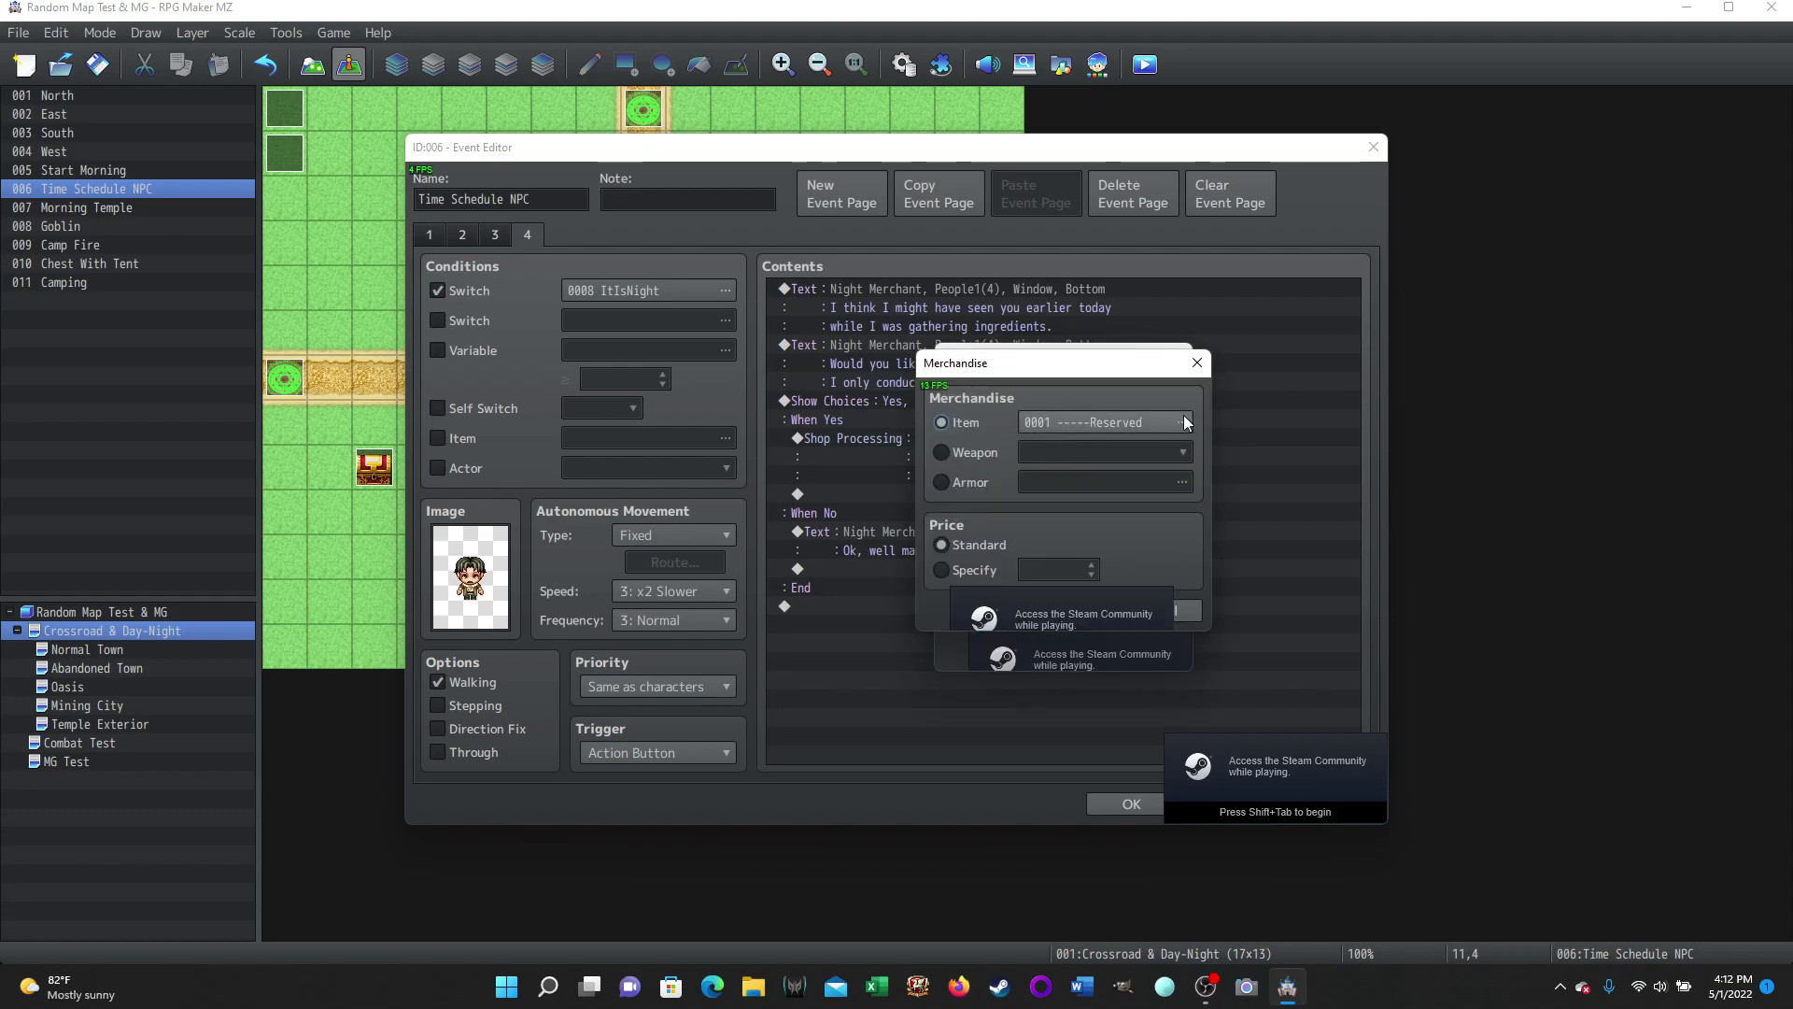
left_click(1184, 422)
left_click(1123, 478)
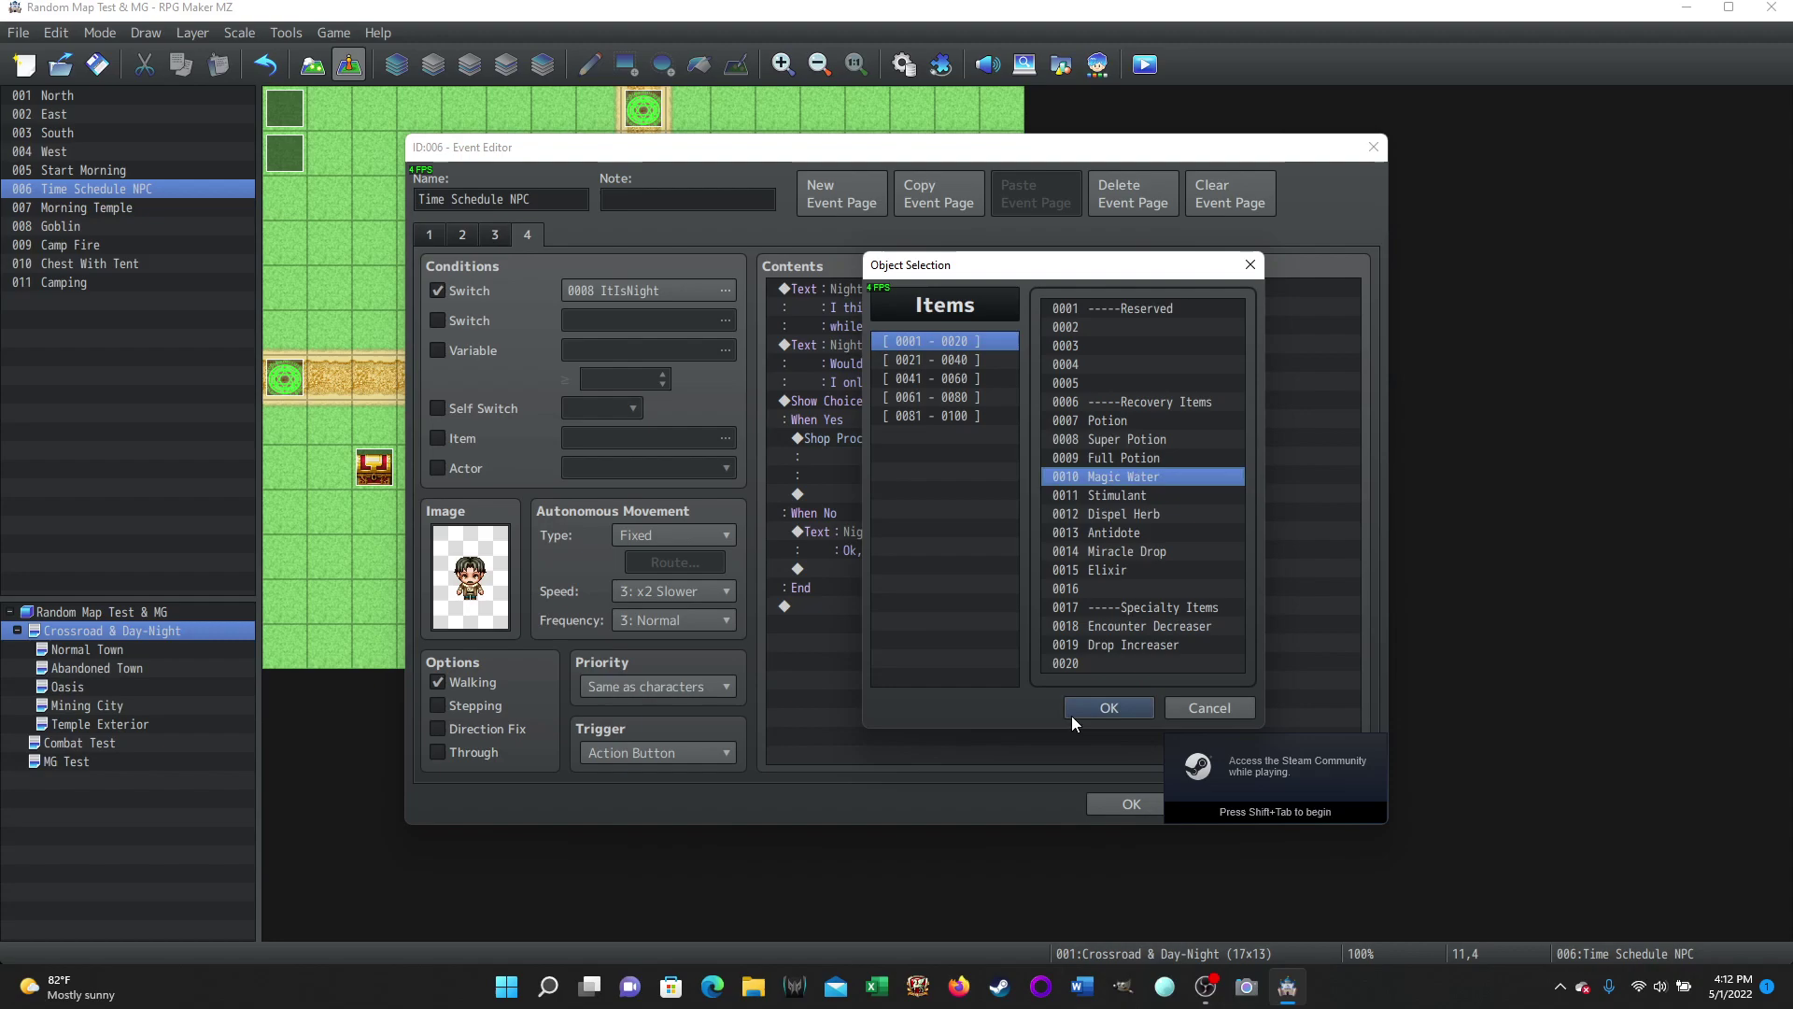
left_click(1102, 710)
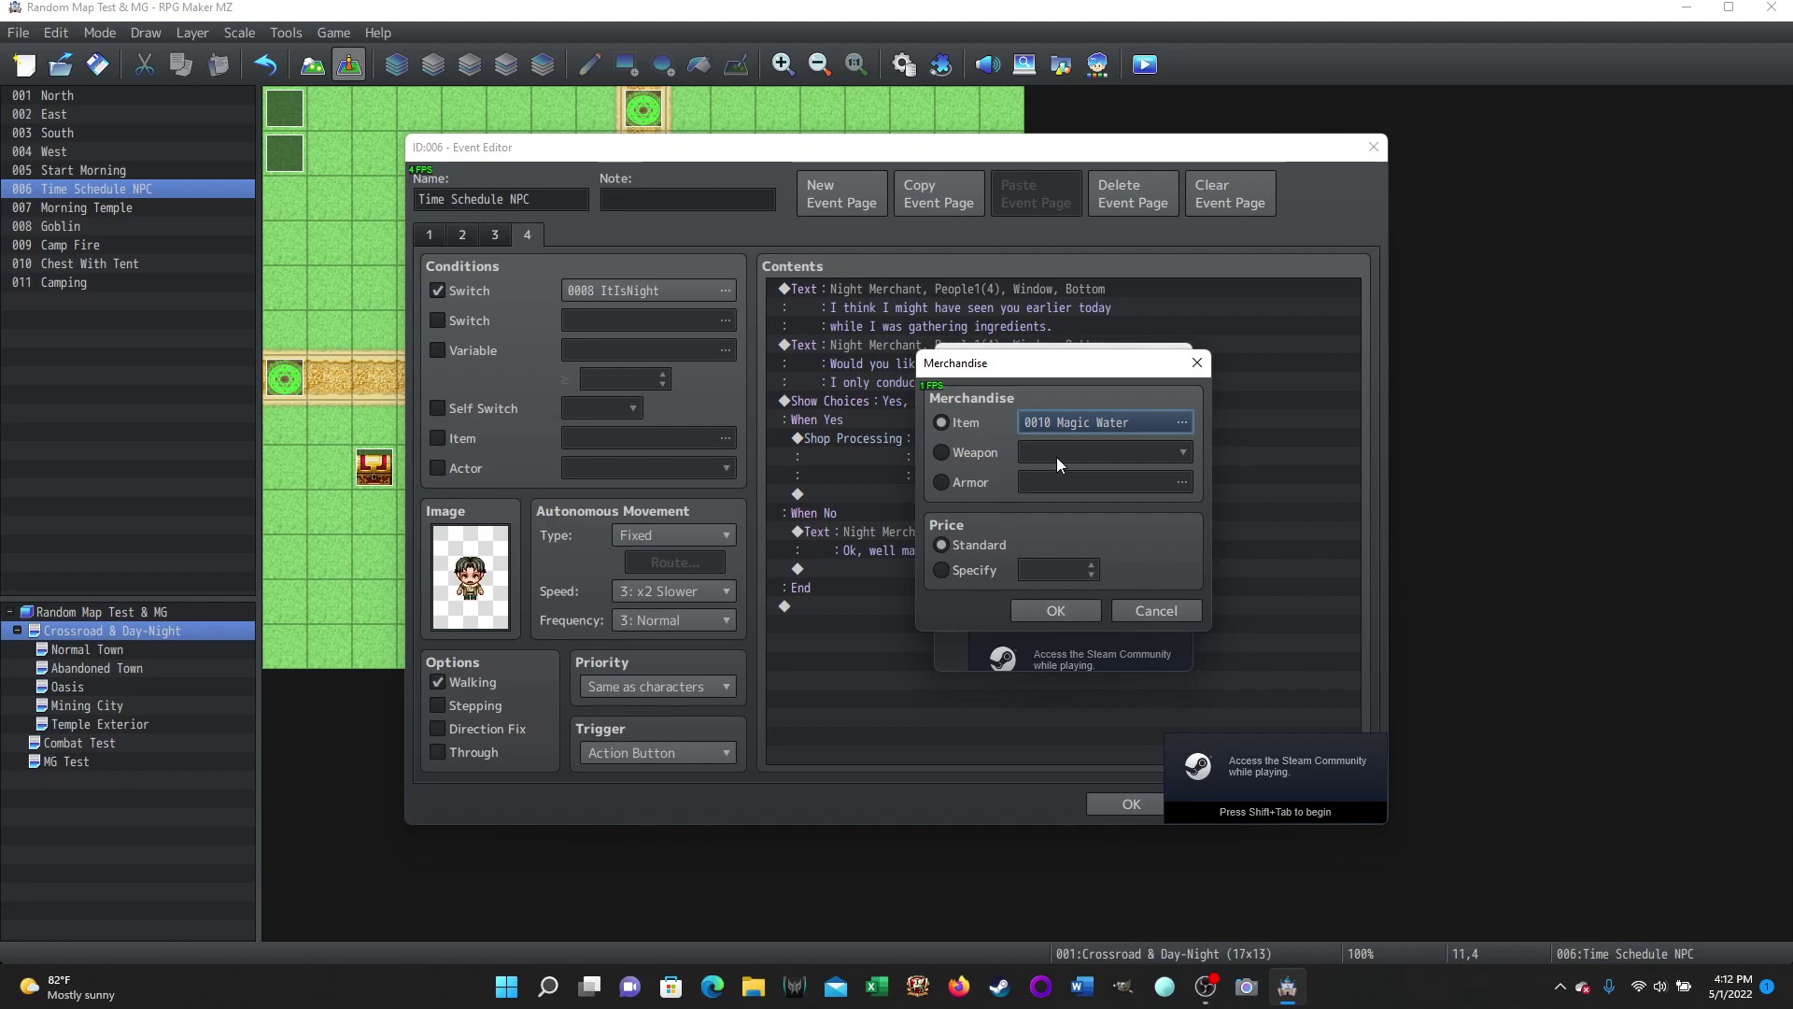
left_click(1033, 603)
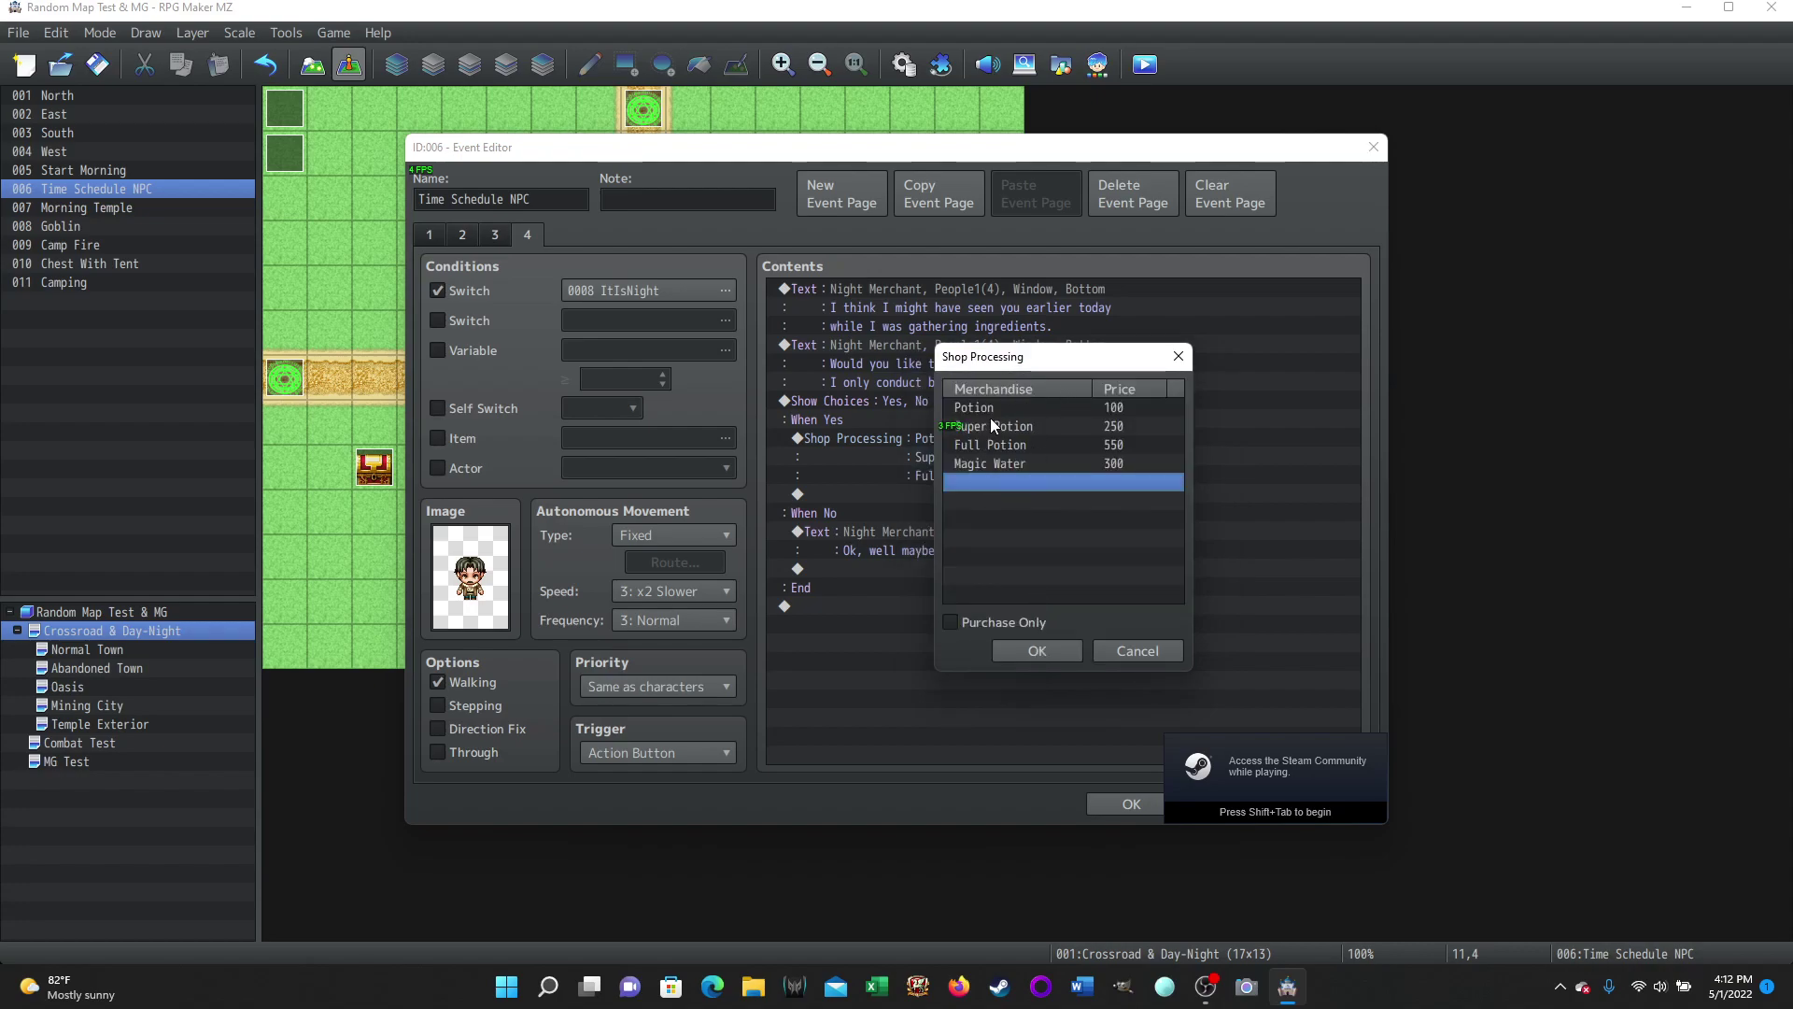
left_click(1019, 651)
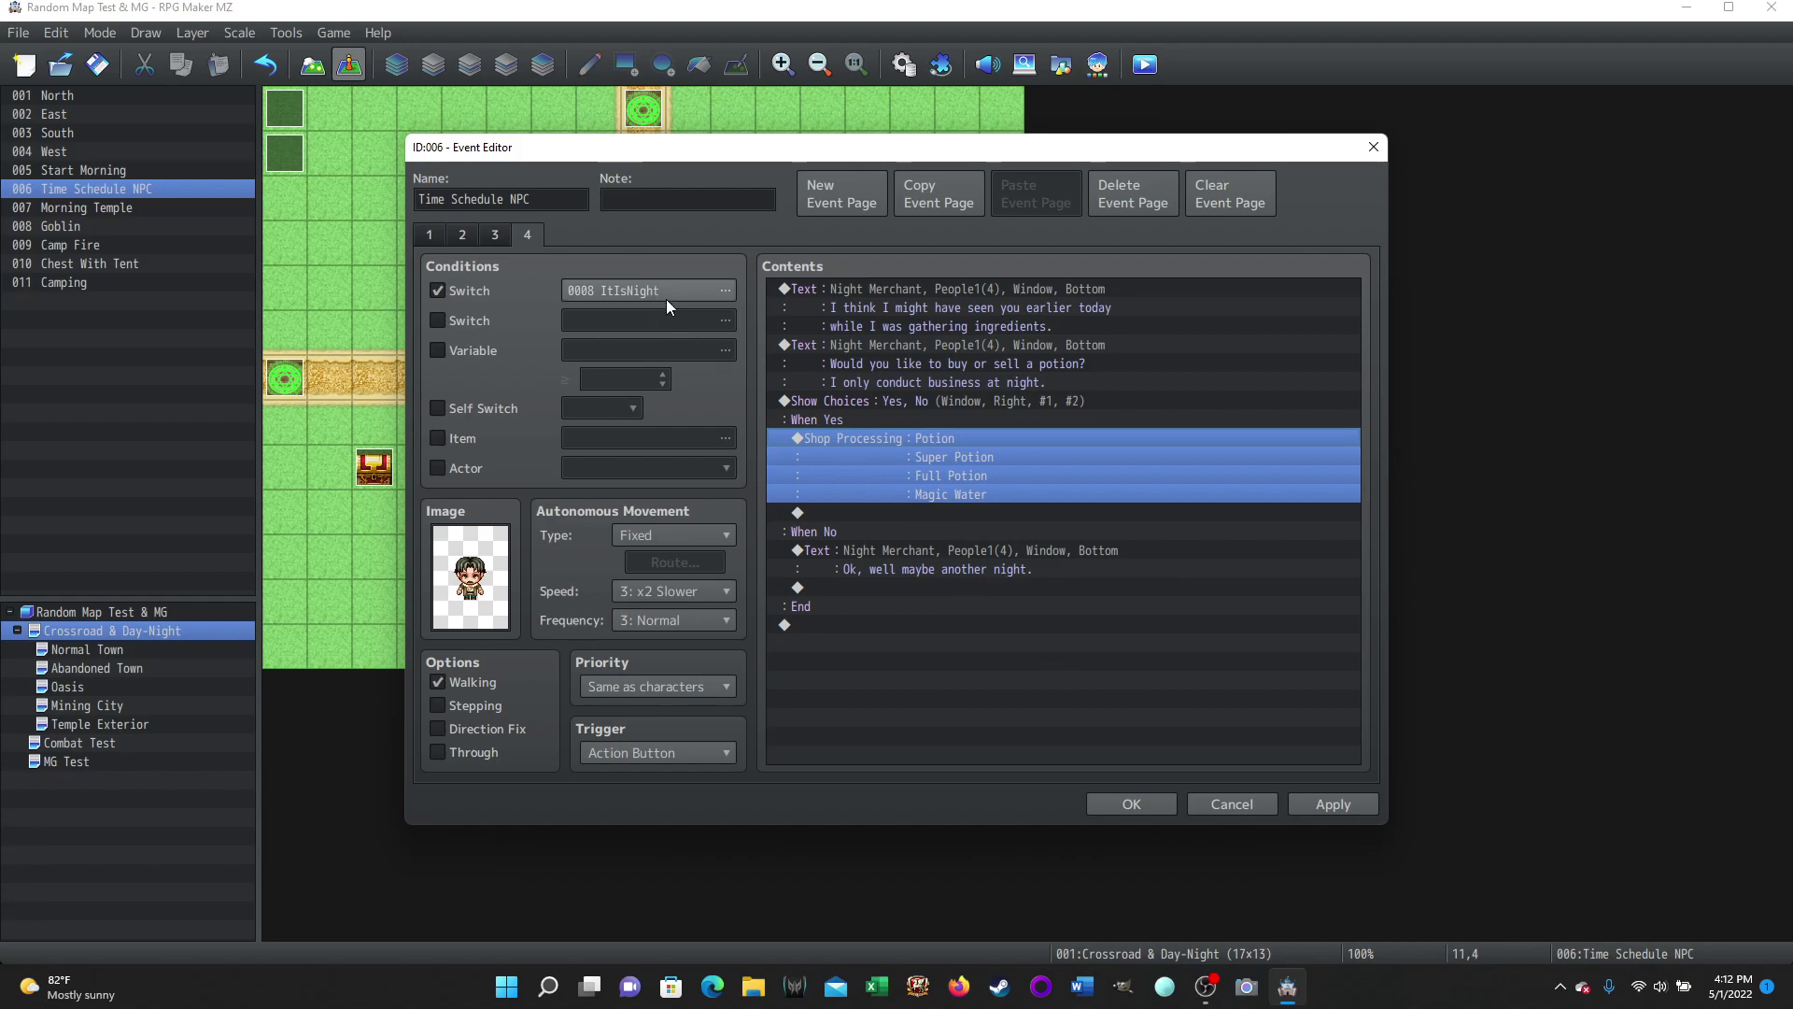
- Review event pages 1 through 4 and back to 1, then confirm the event with OK
left_click(429, 236)
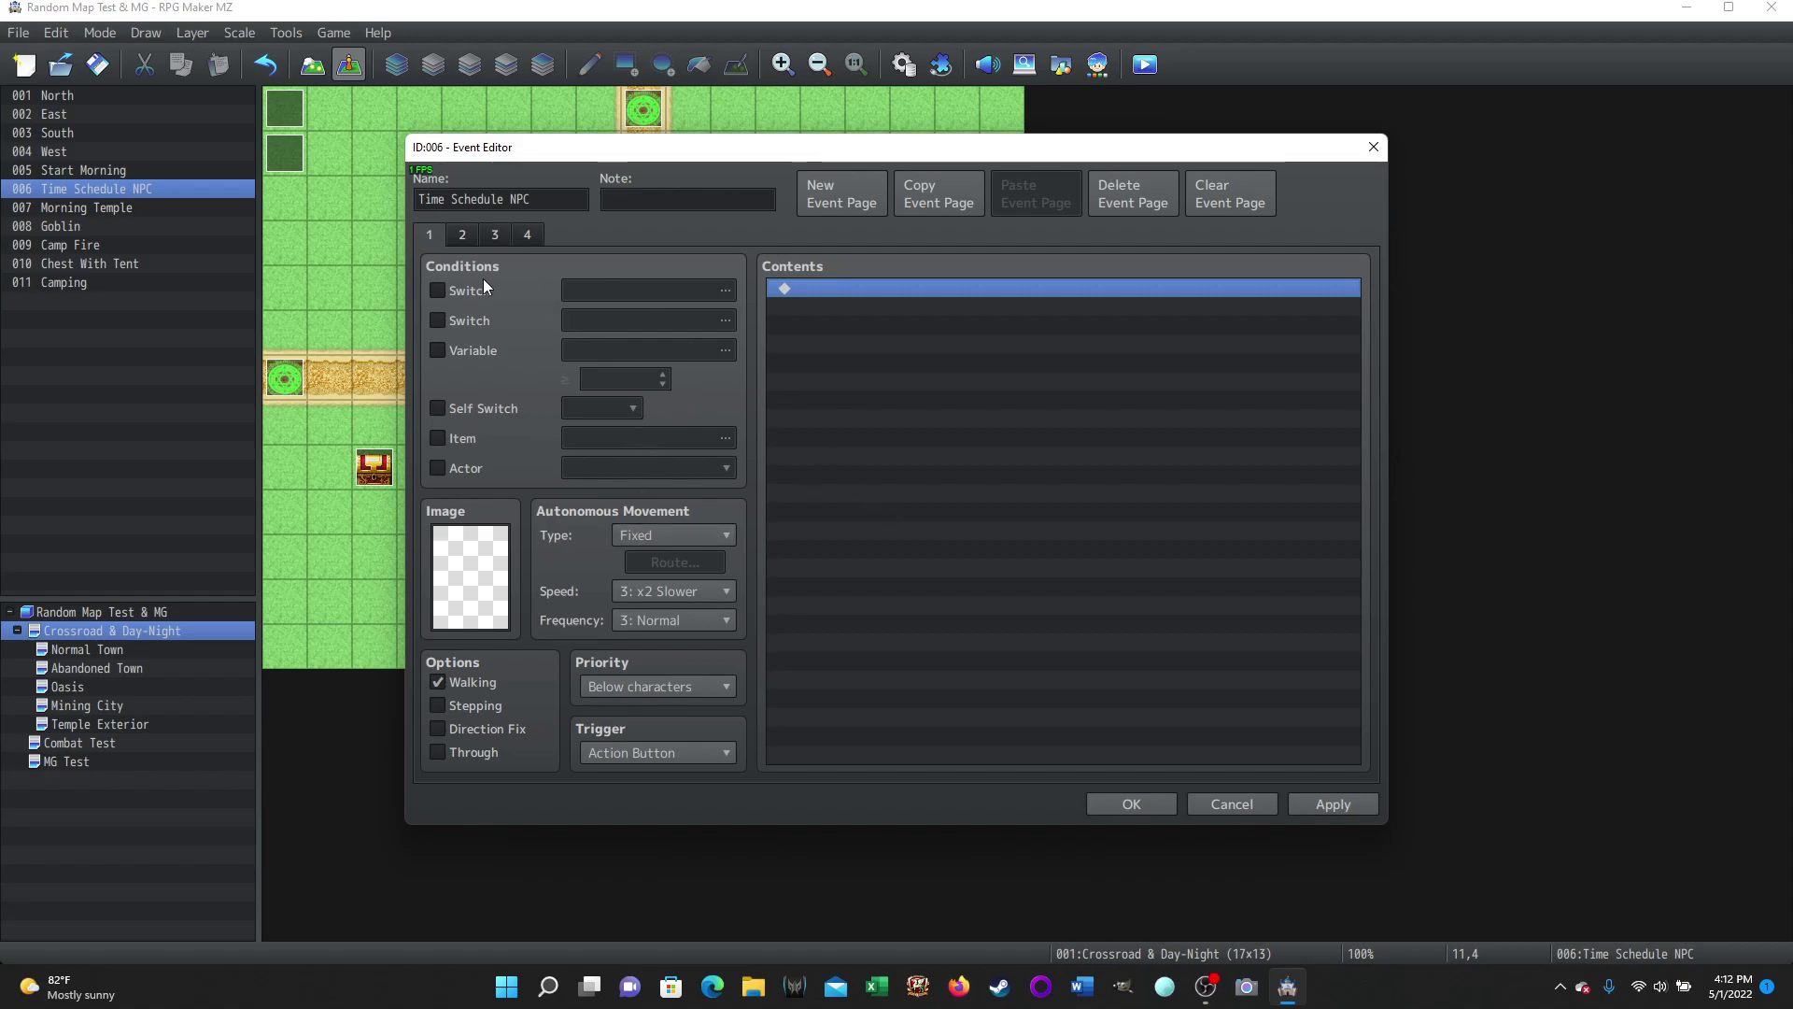
mouse_move(452, 270)
left_click(463, 234)
left_click(504, 233)
left_click(519, 238)
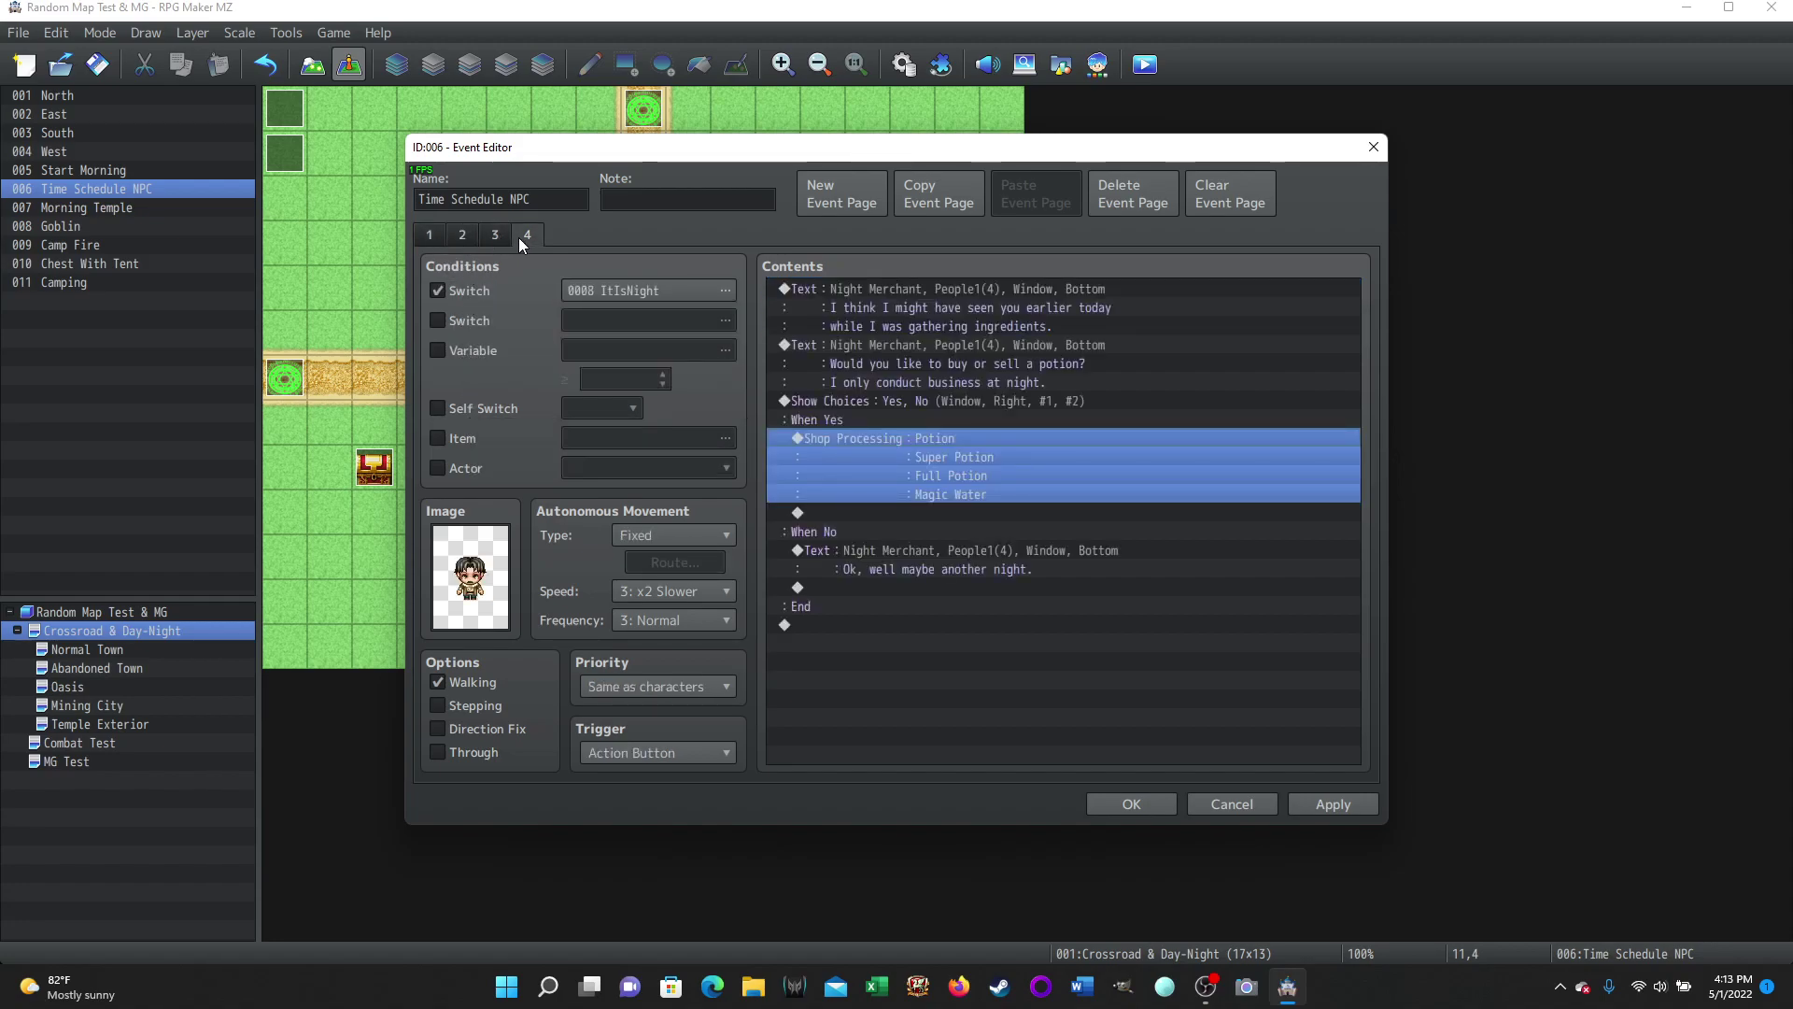
left_click(495, 234)
left_click(463, 233)
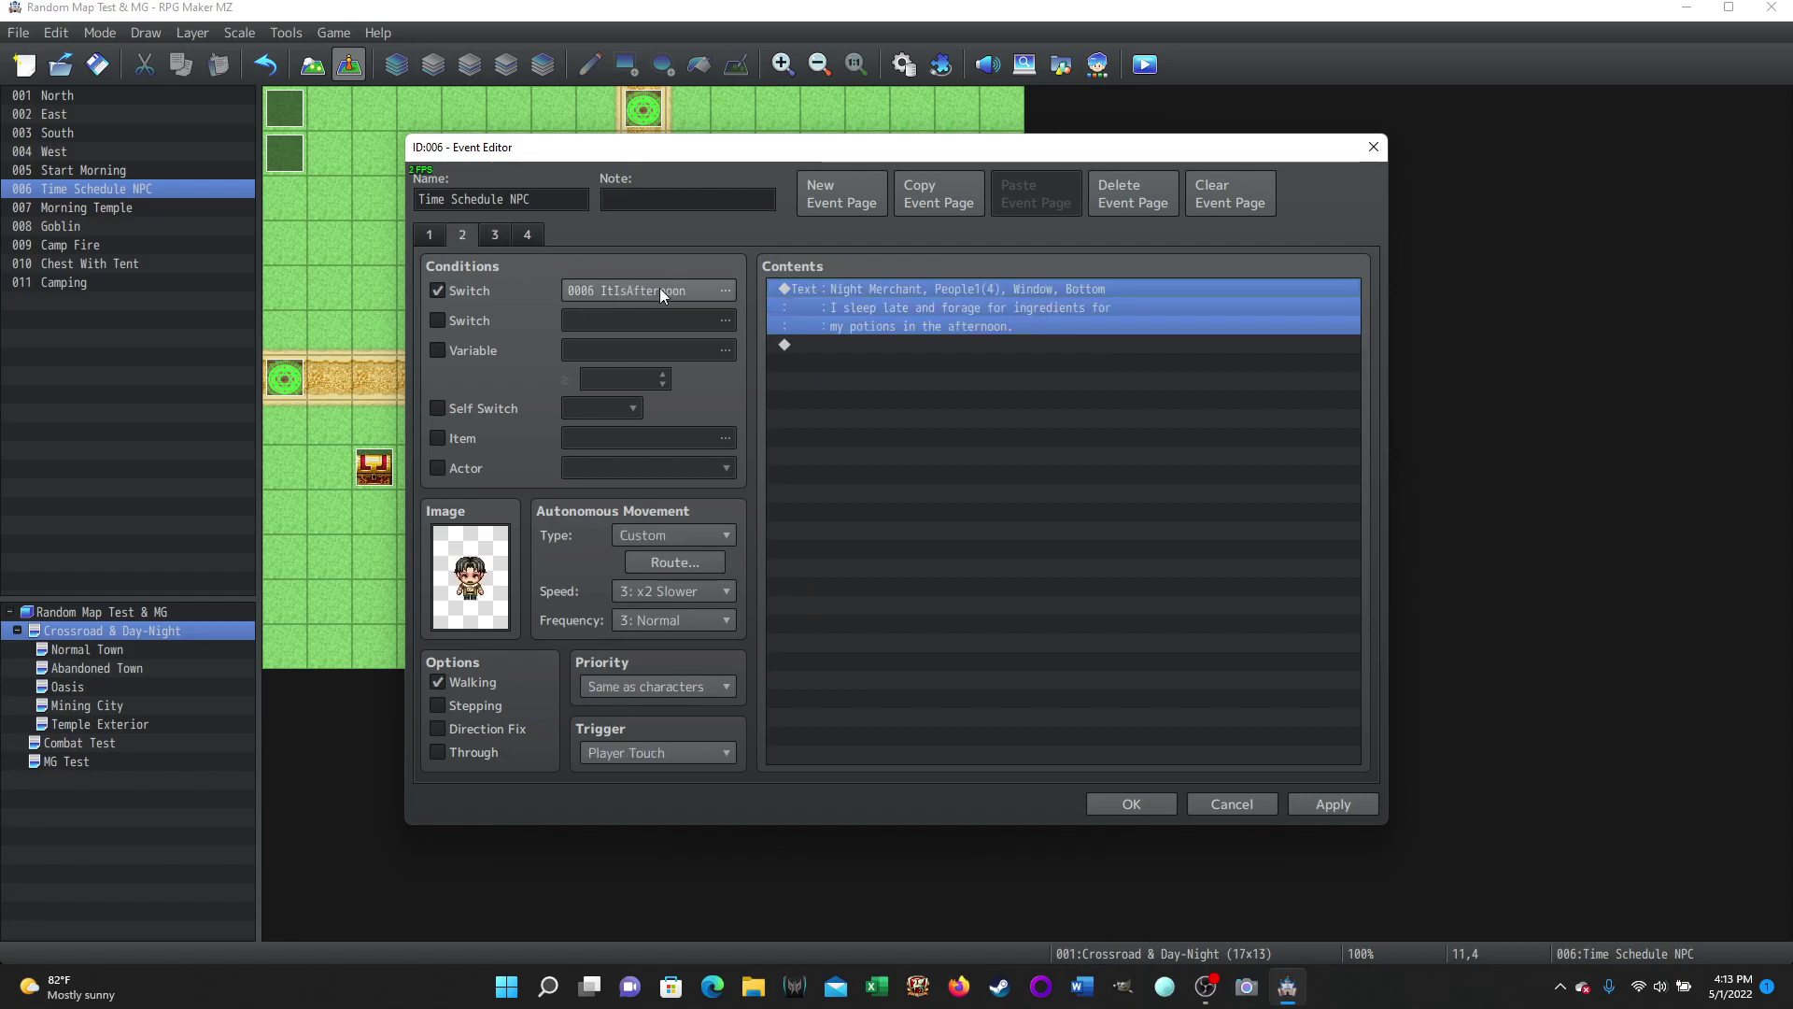
left_click(421, 229)
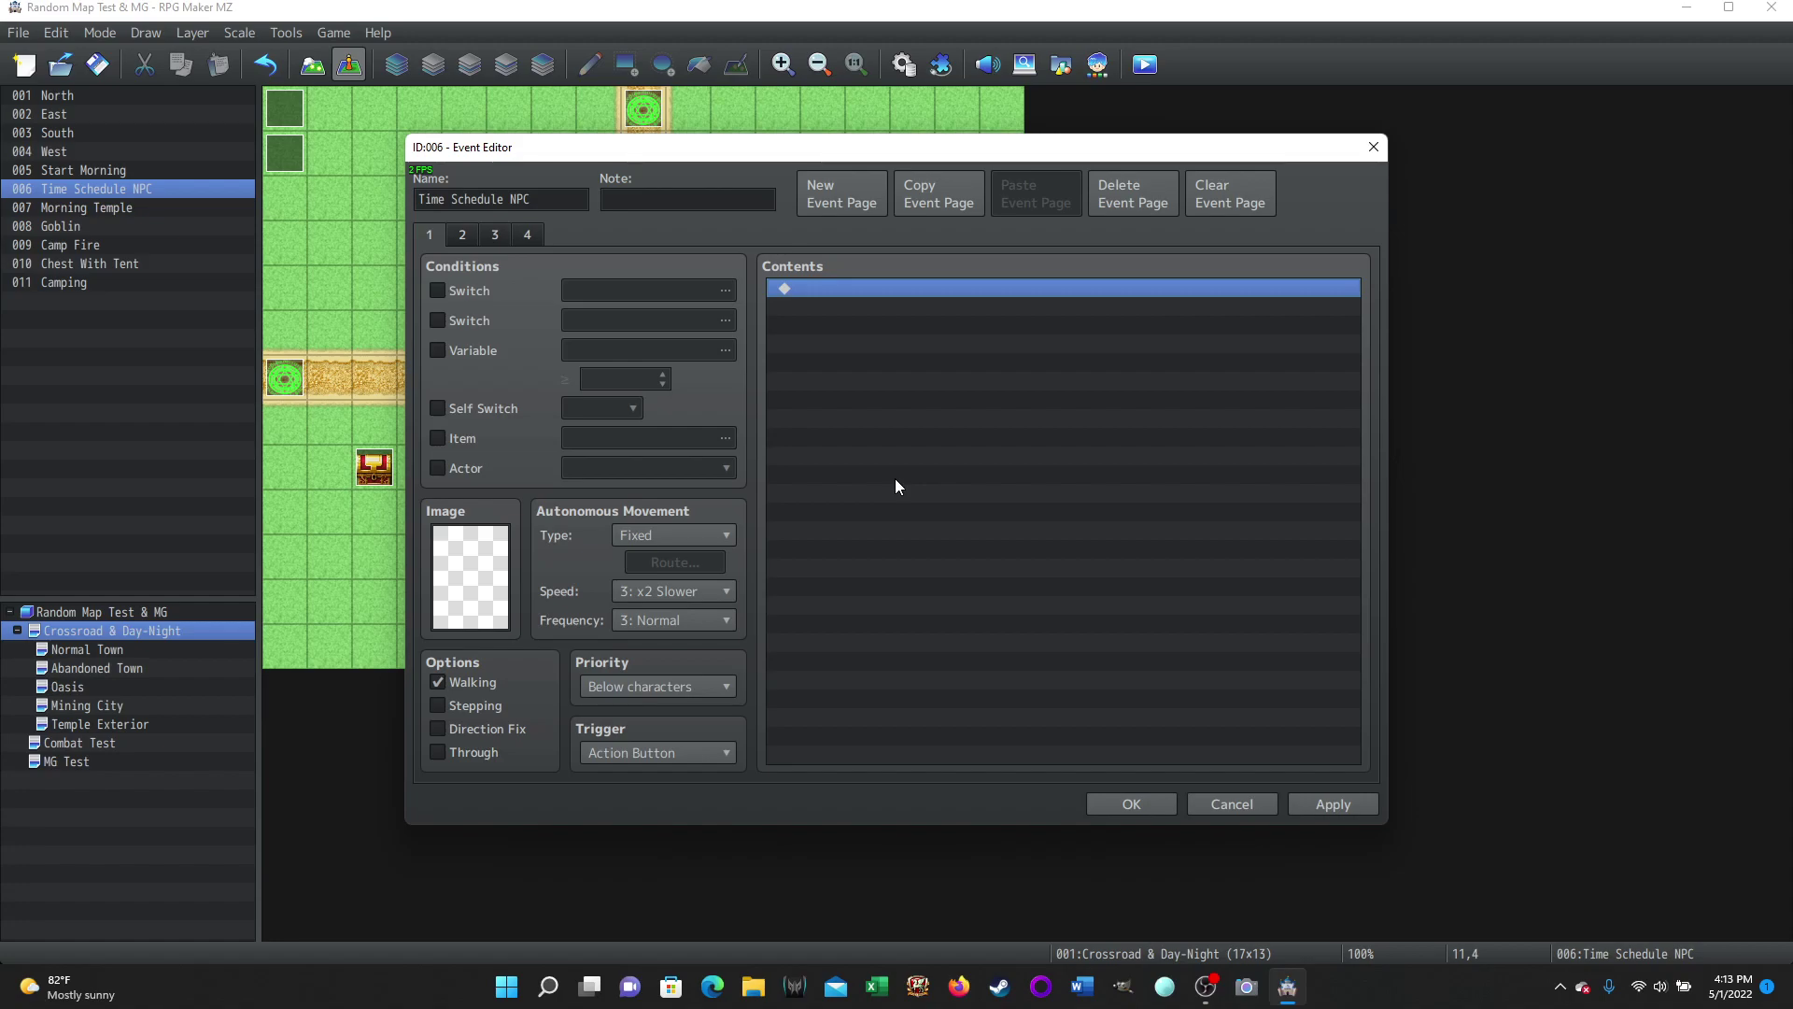
left_click(1121, 804)
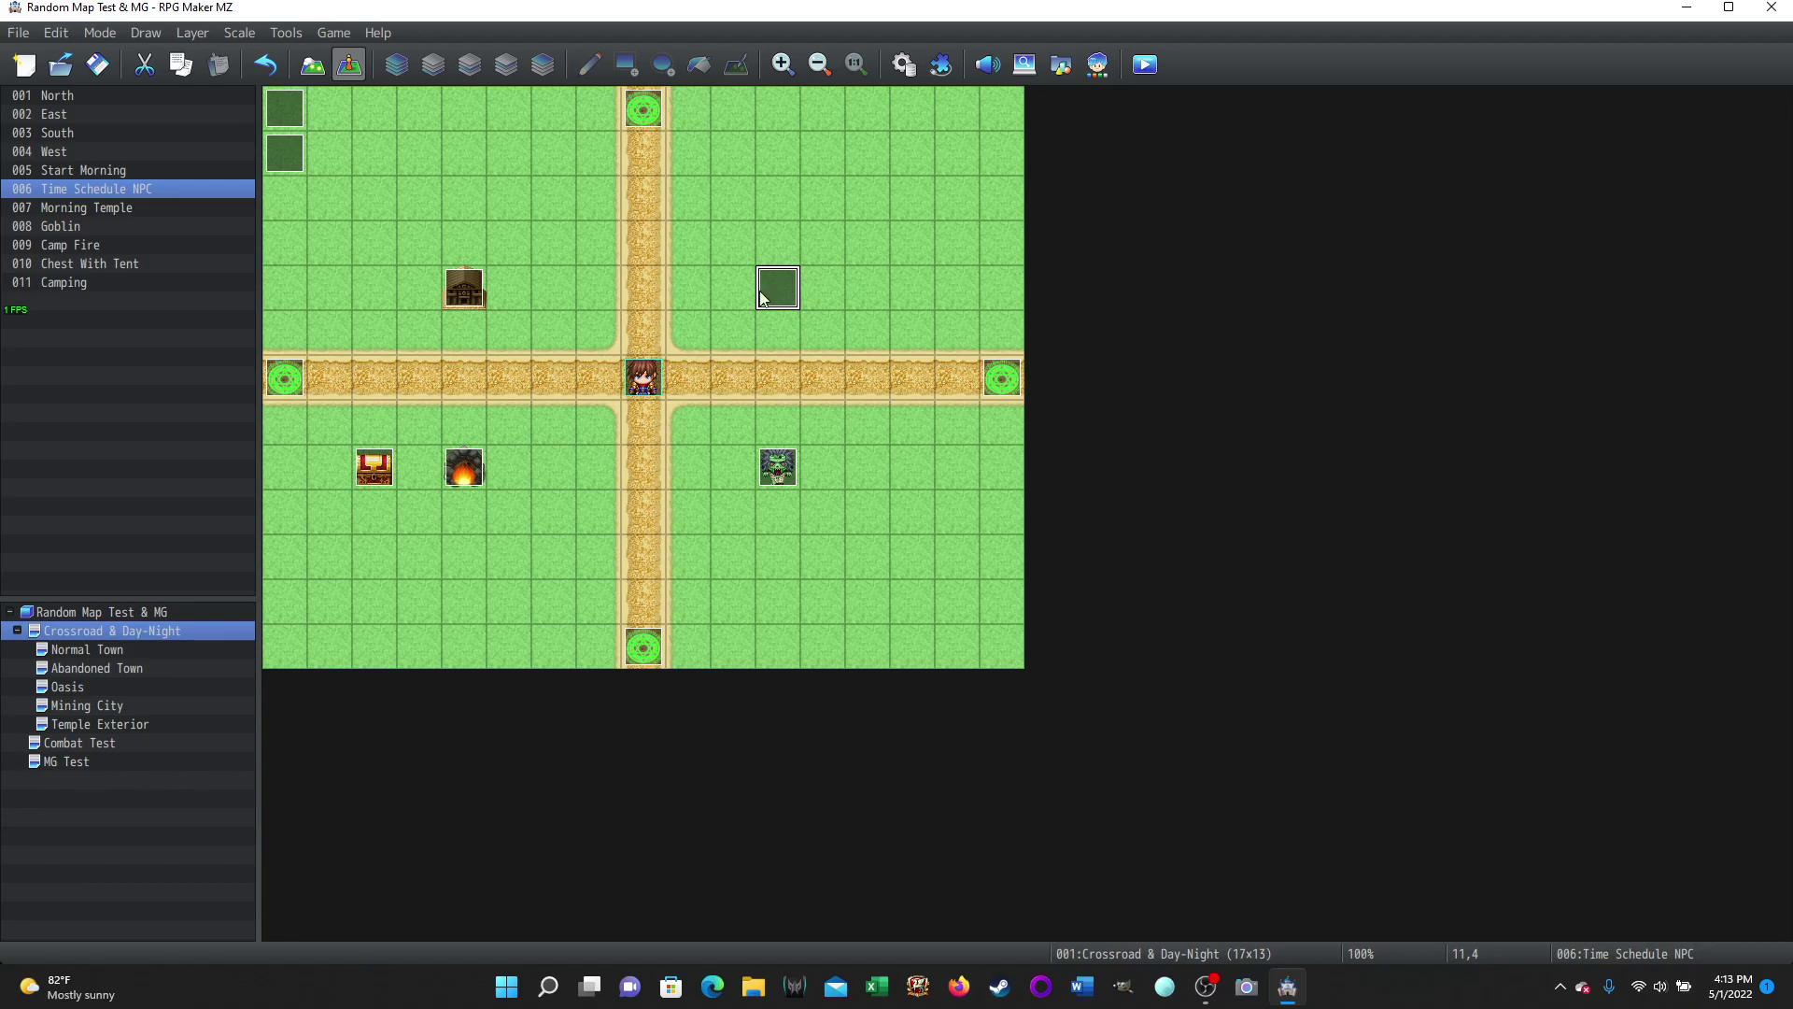
double_click(464, 287)
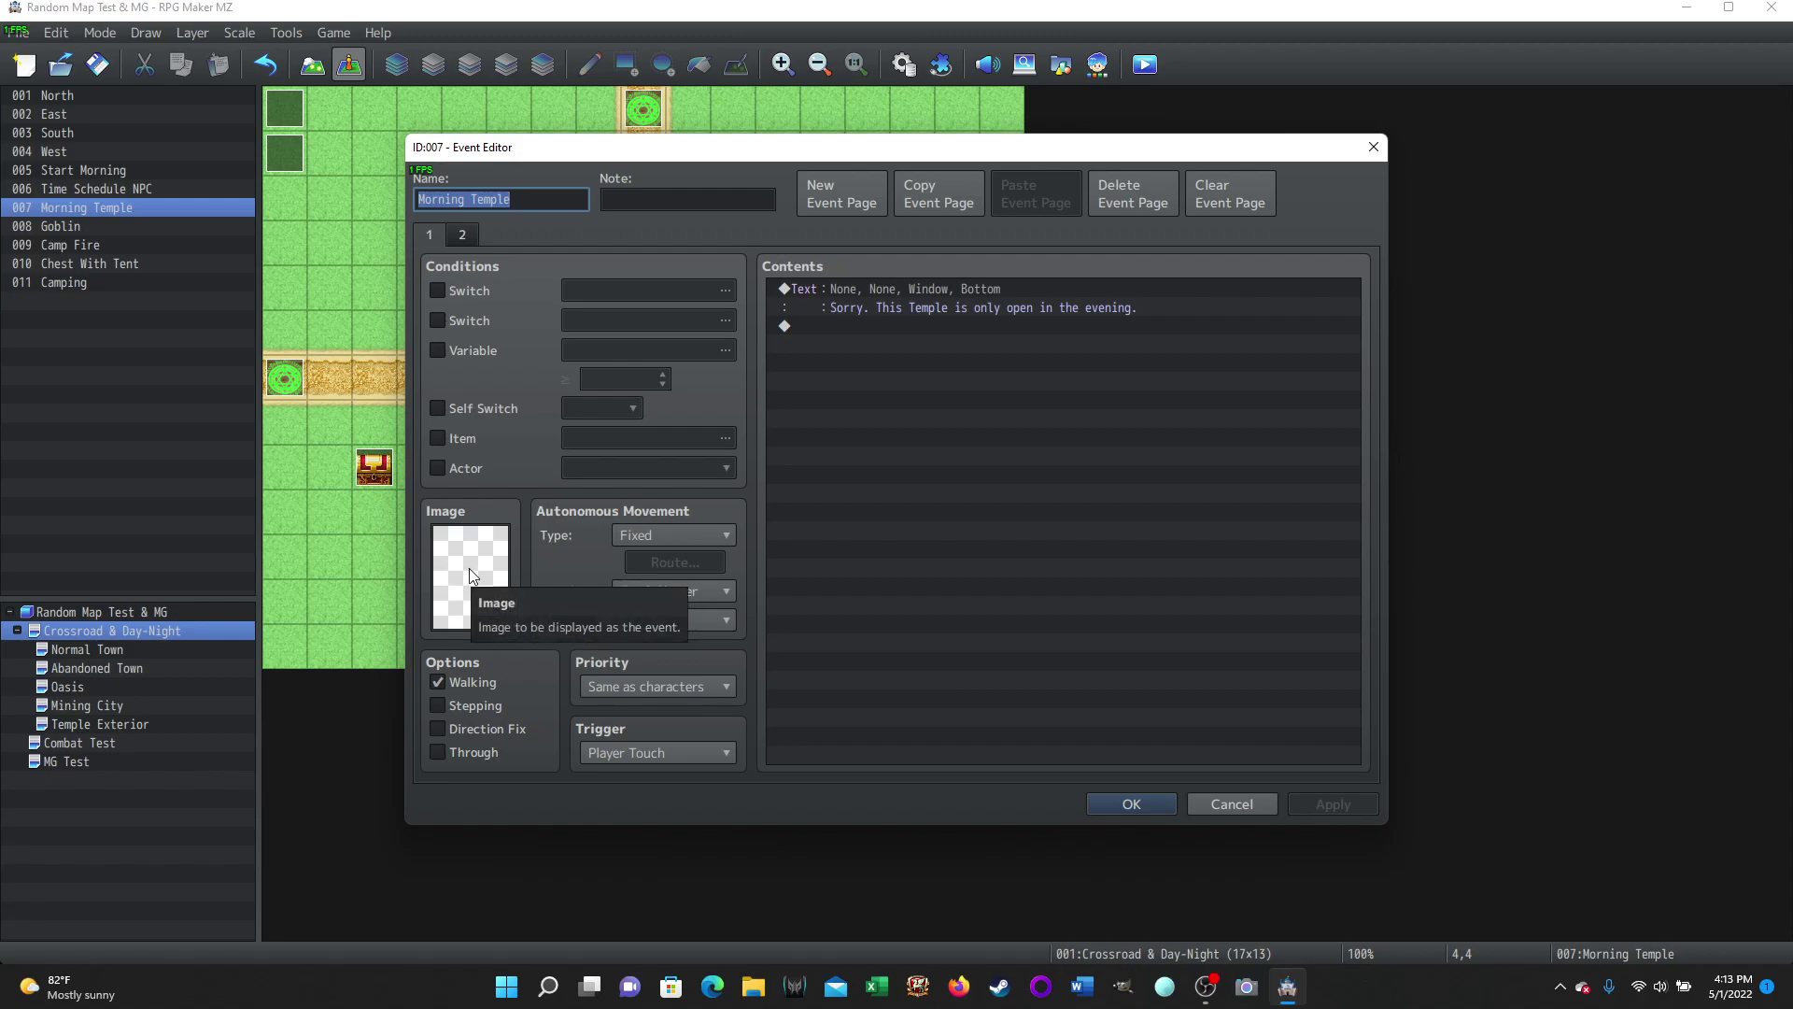
left_click(1214, 806)
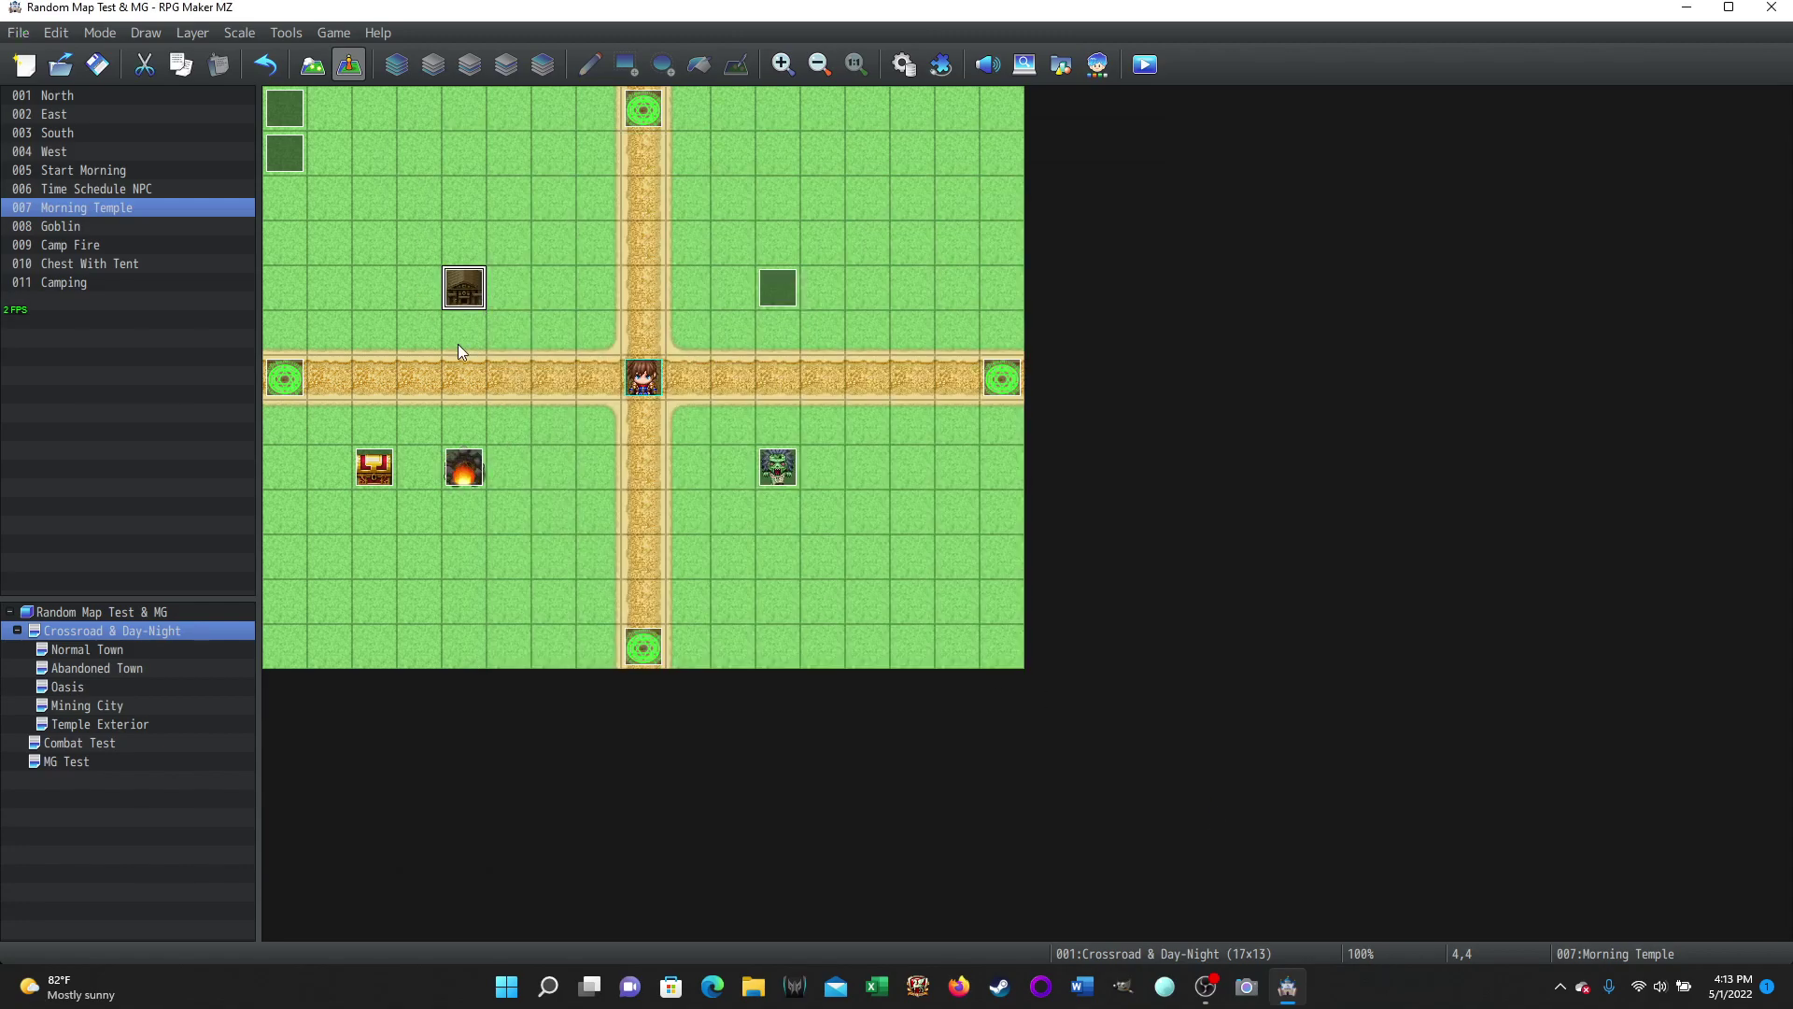
double_click(466, 294)
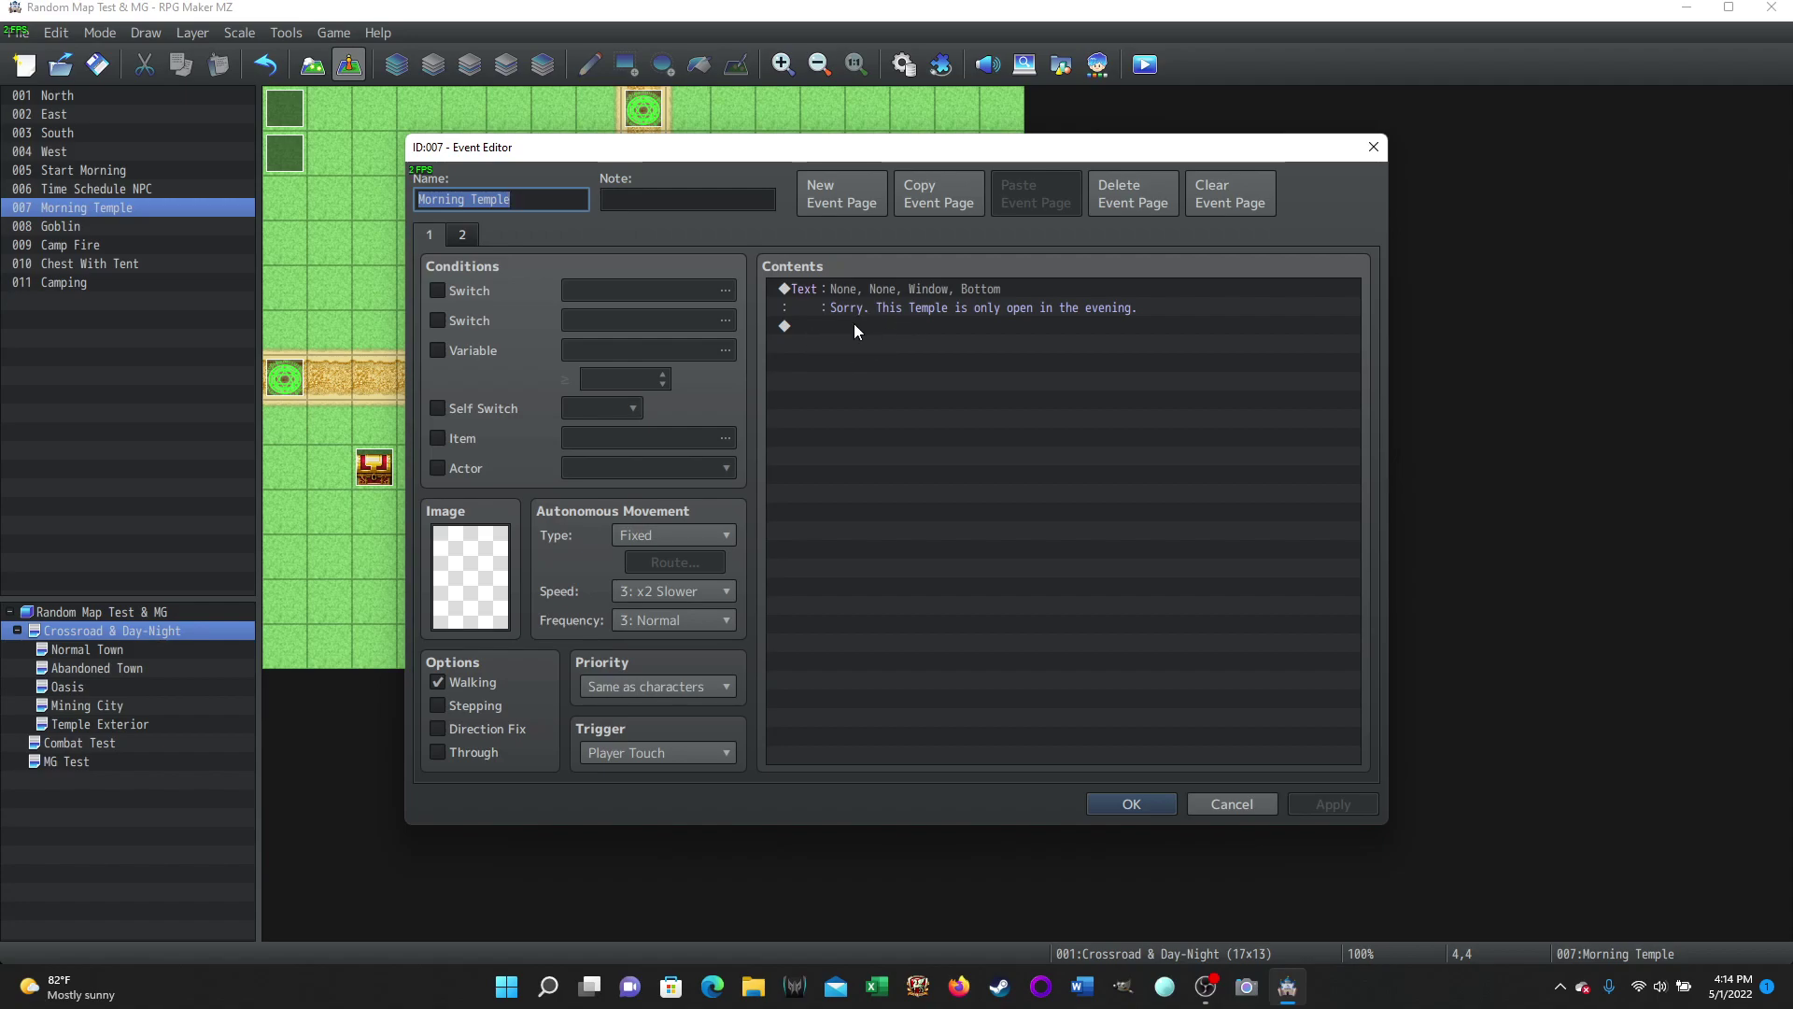
- Add a Conditional Branch checking switch 0005 ItIsMorning is ON
double_click(825, 321)
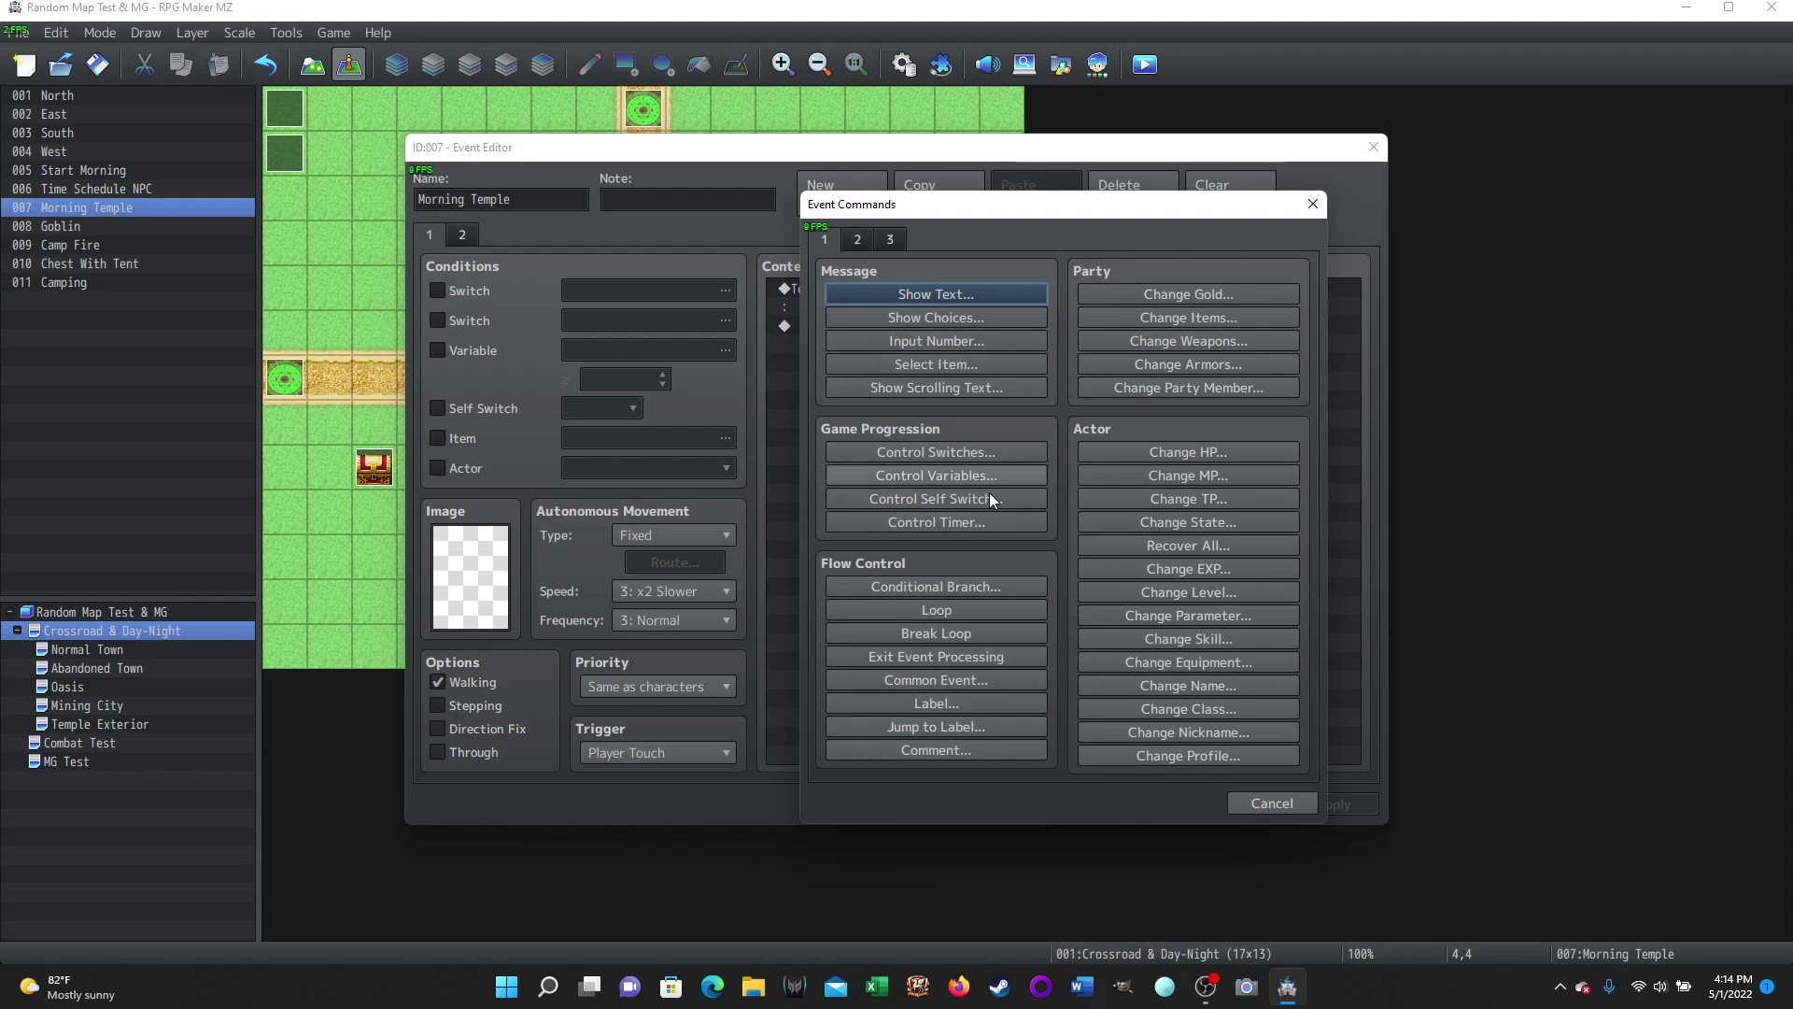
left_click(909, 587)
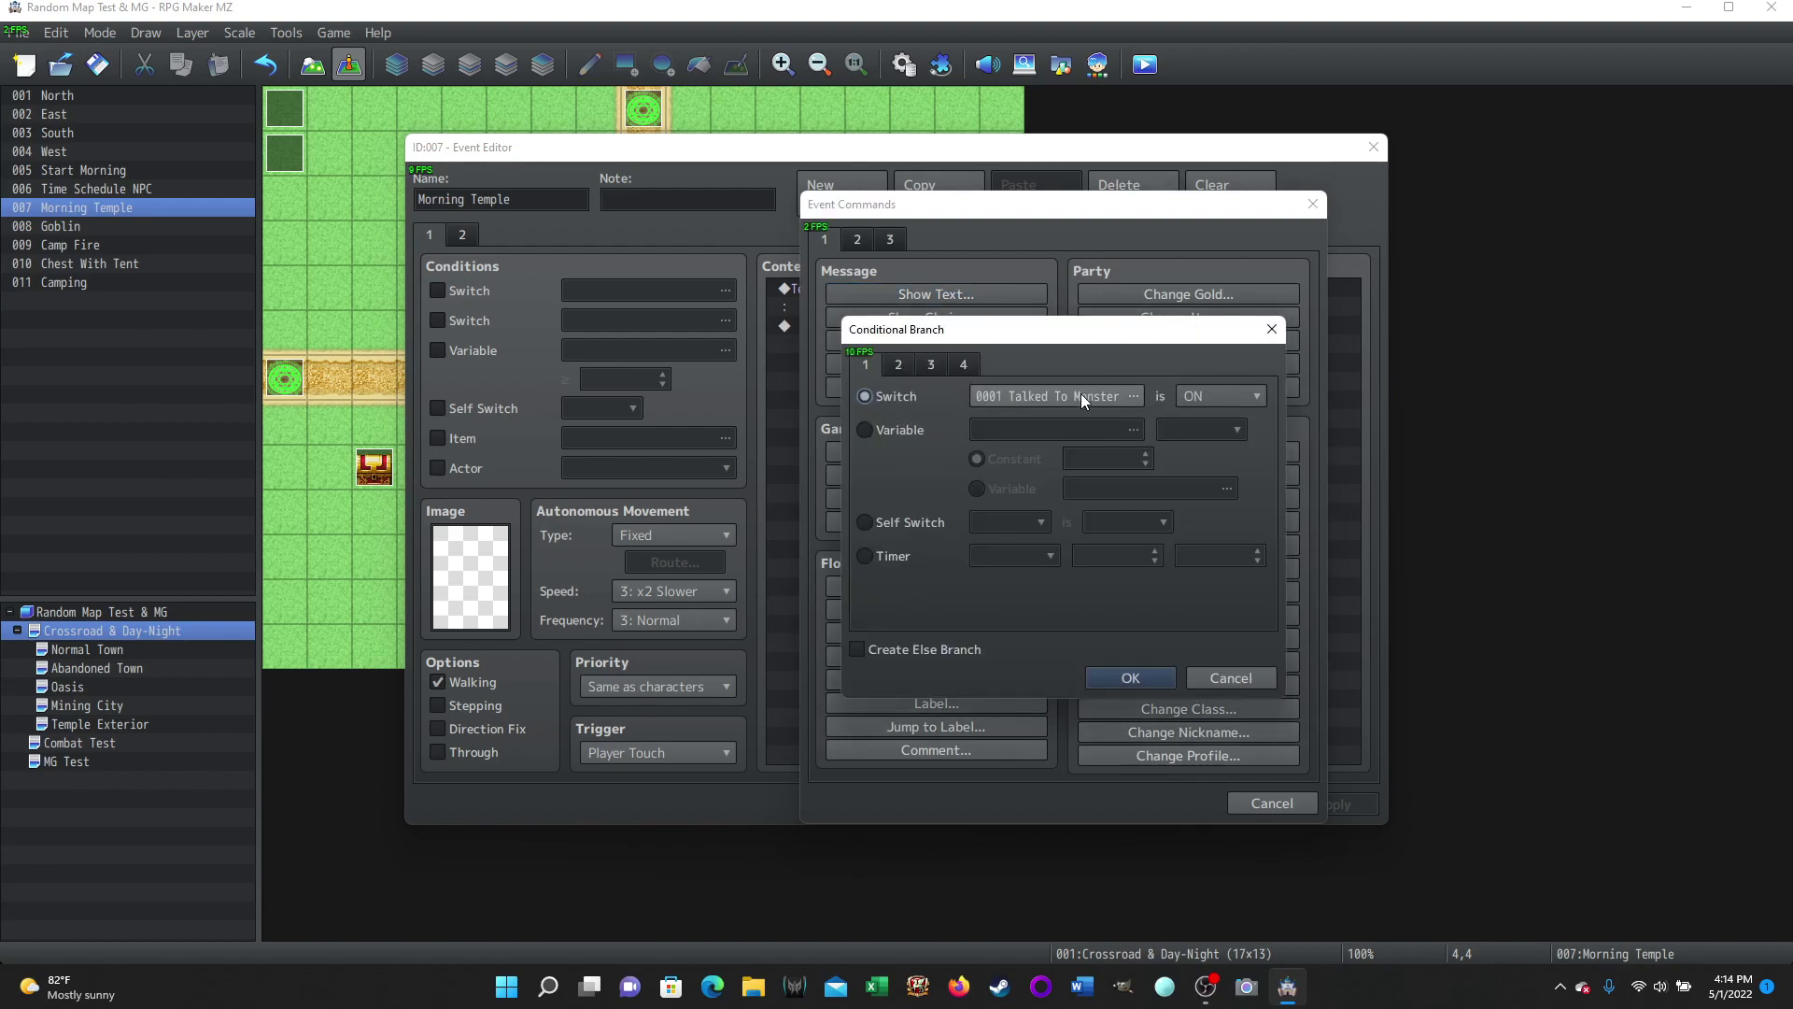
left_click(1129, 397)
left_click(1130, 397)
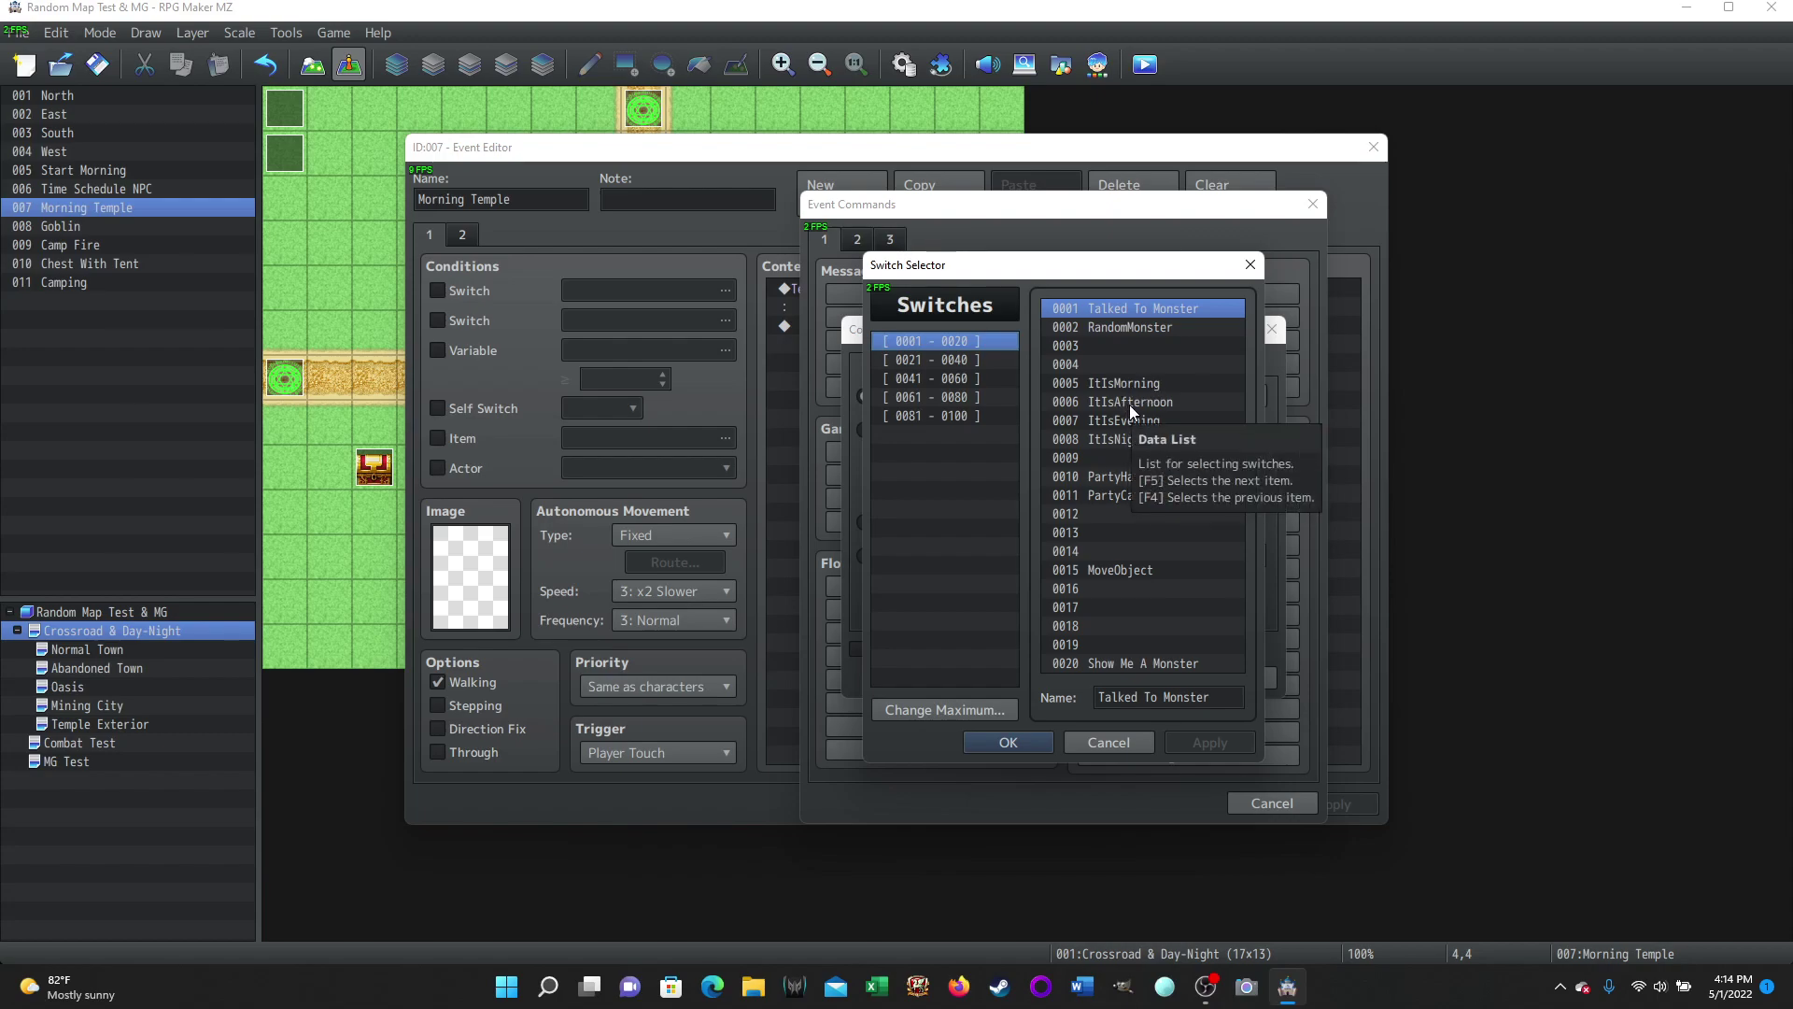
left_click(1108, 370)
left_click(1124, 383)
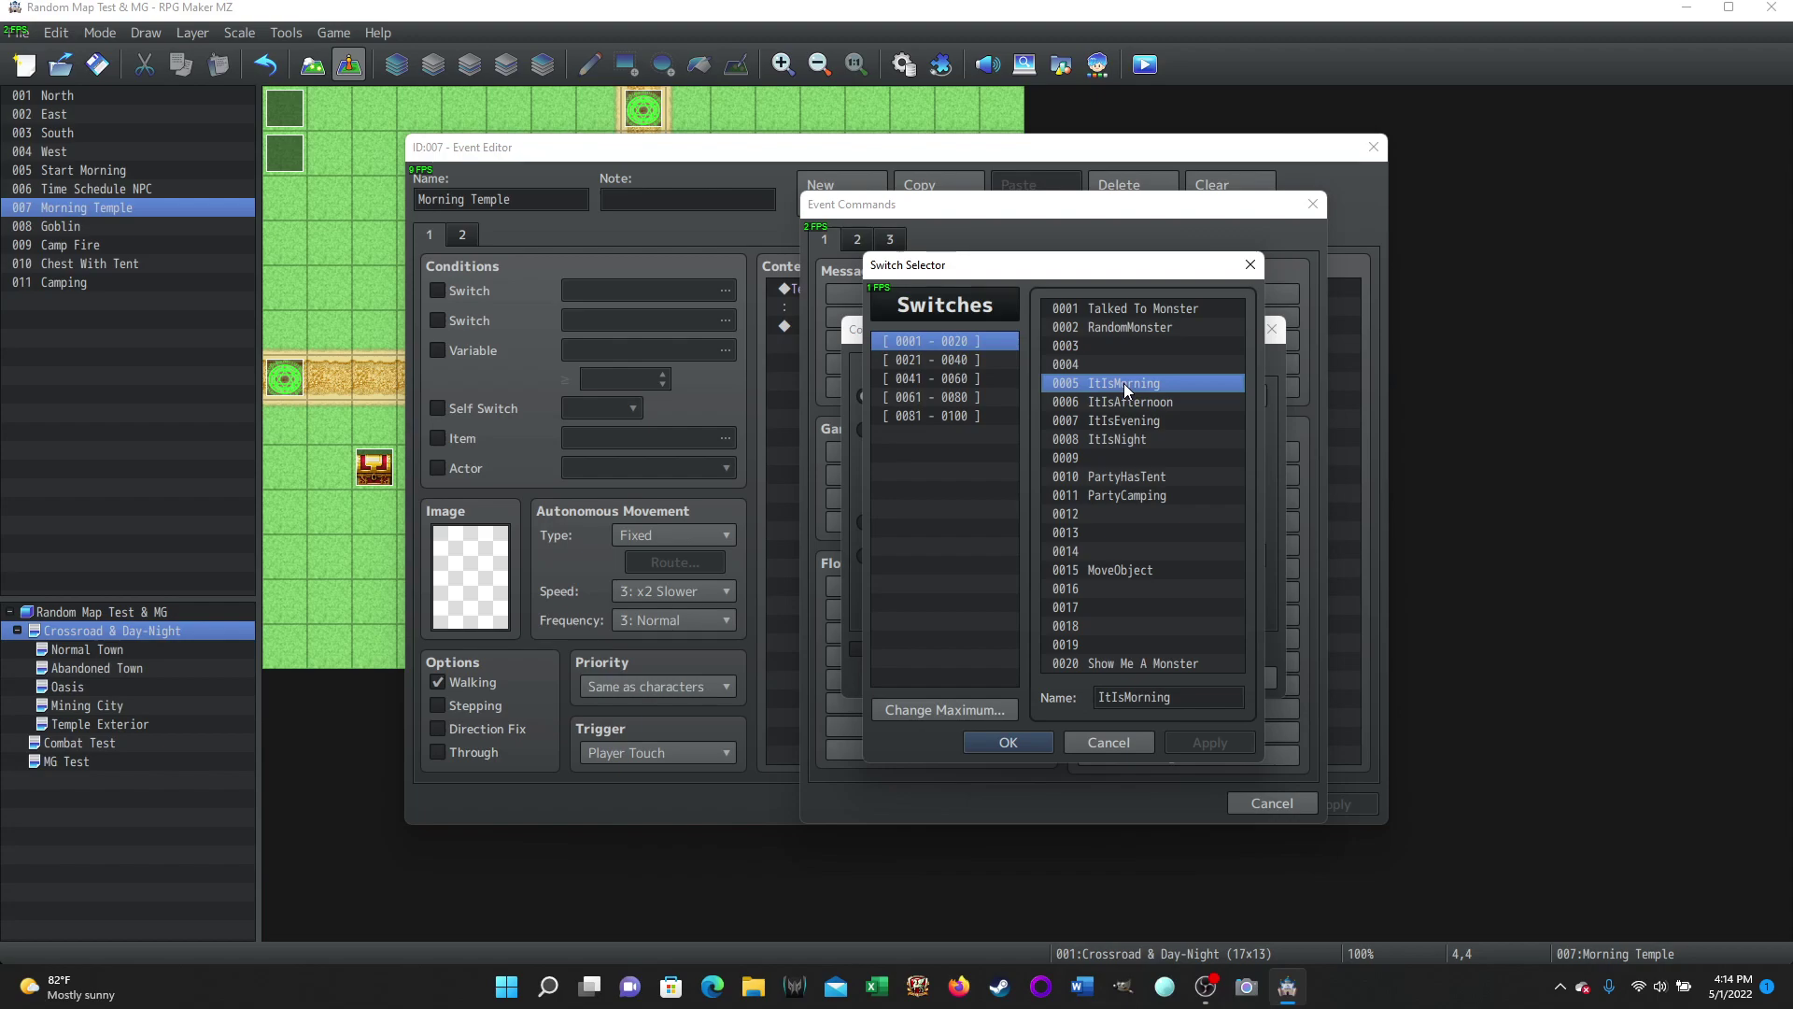
left_click(1009, 741)
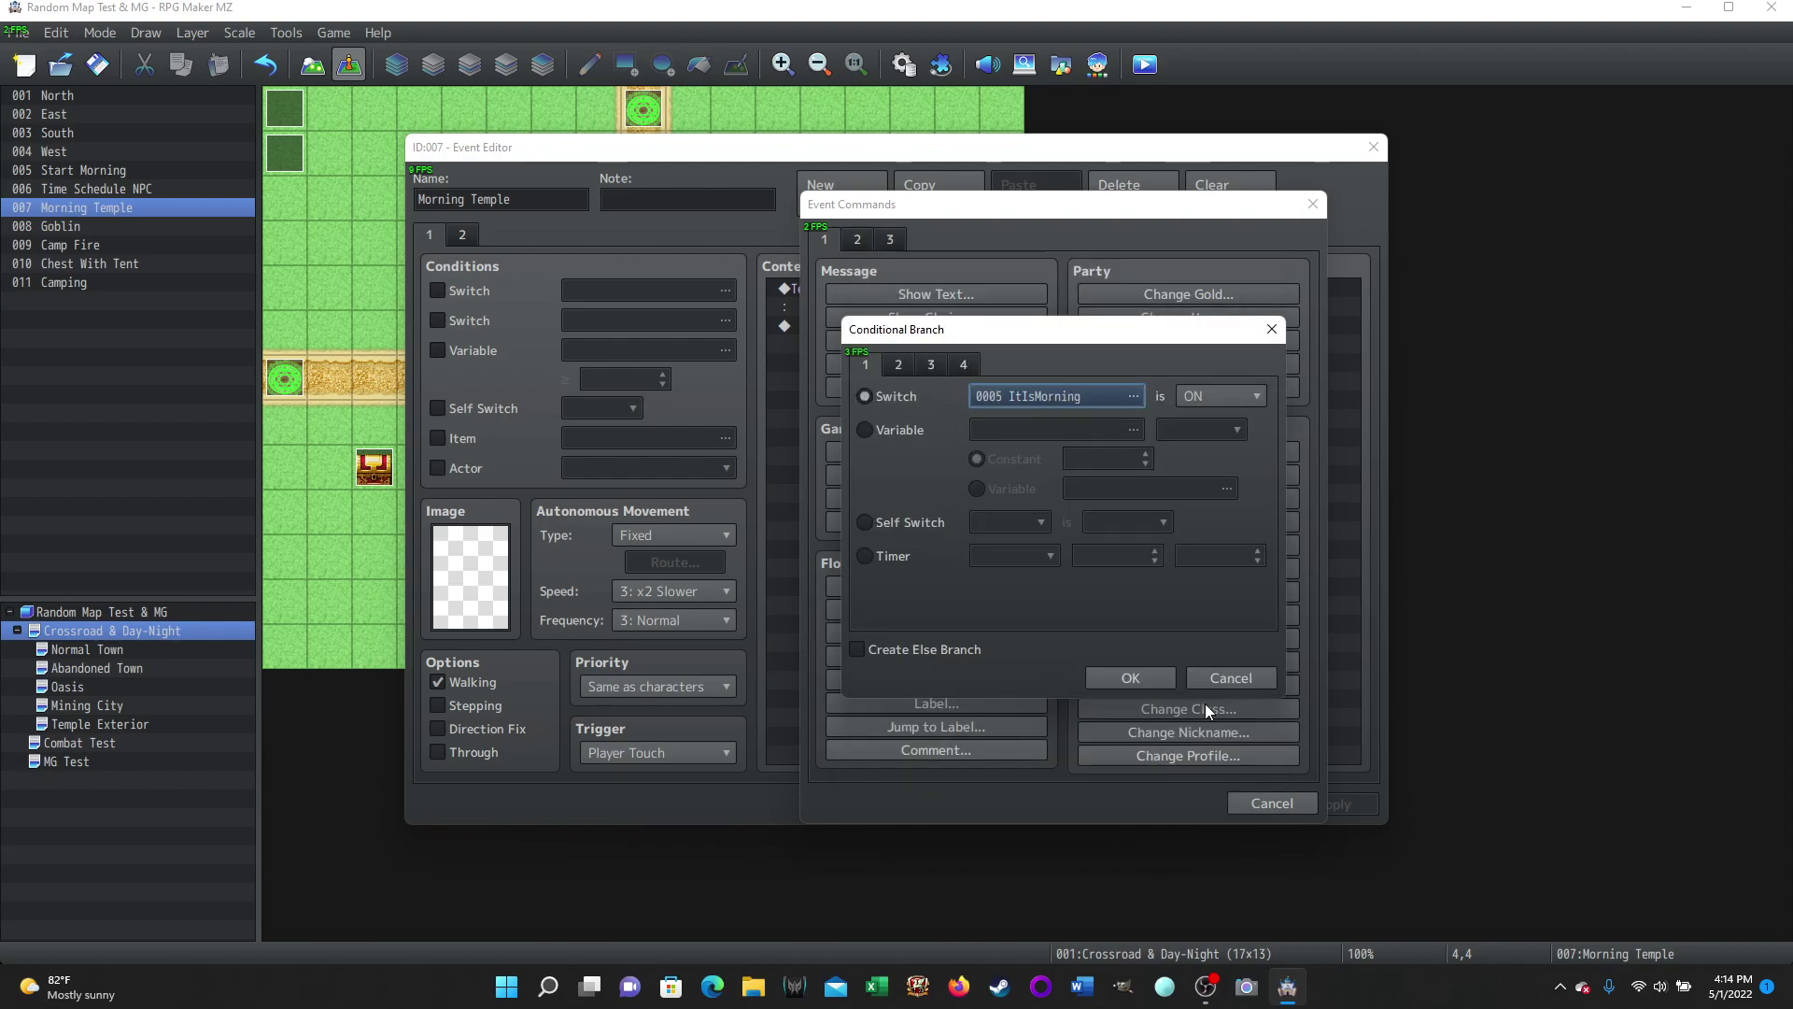
left_click(1132, 674)
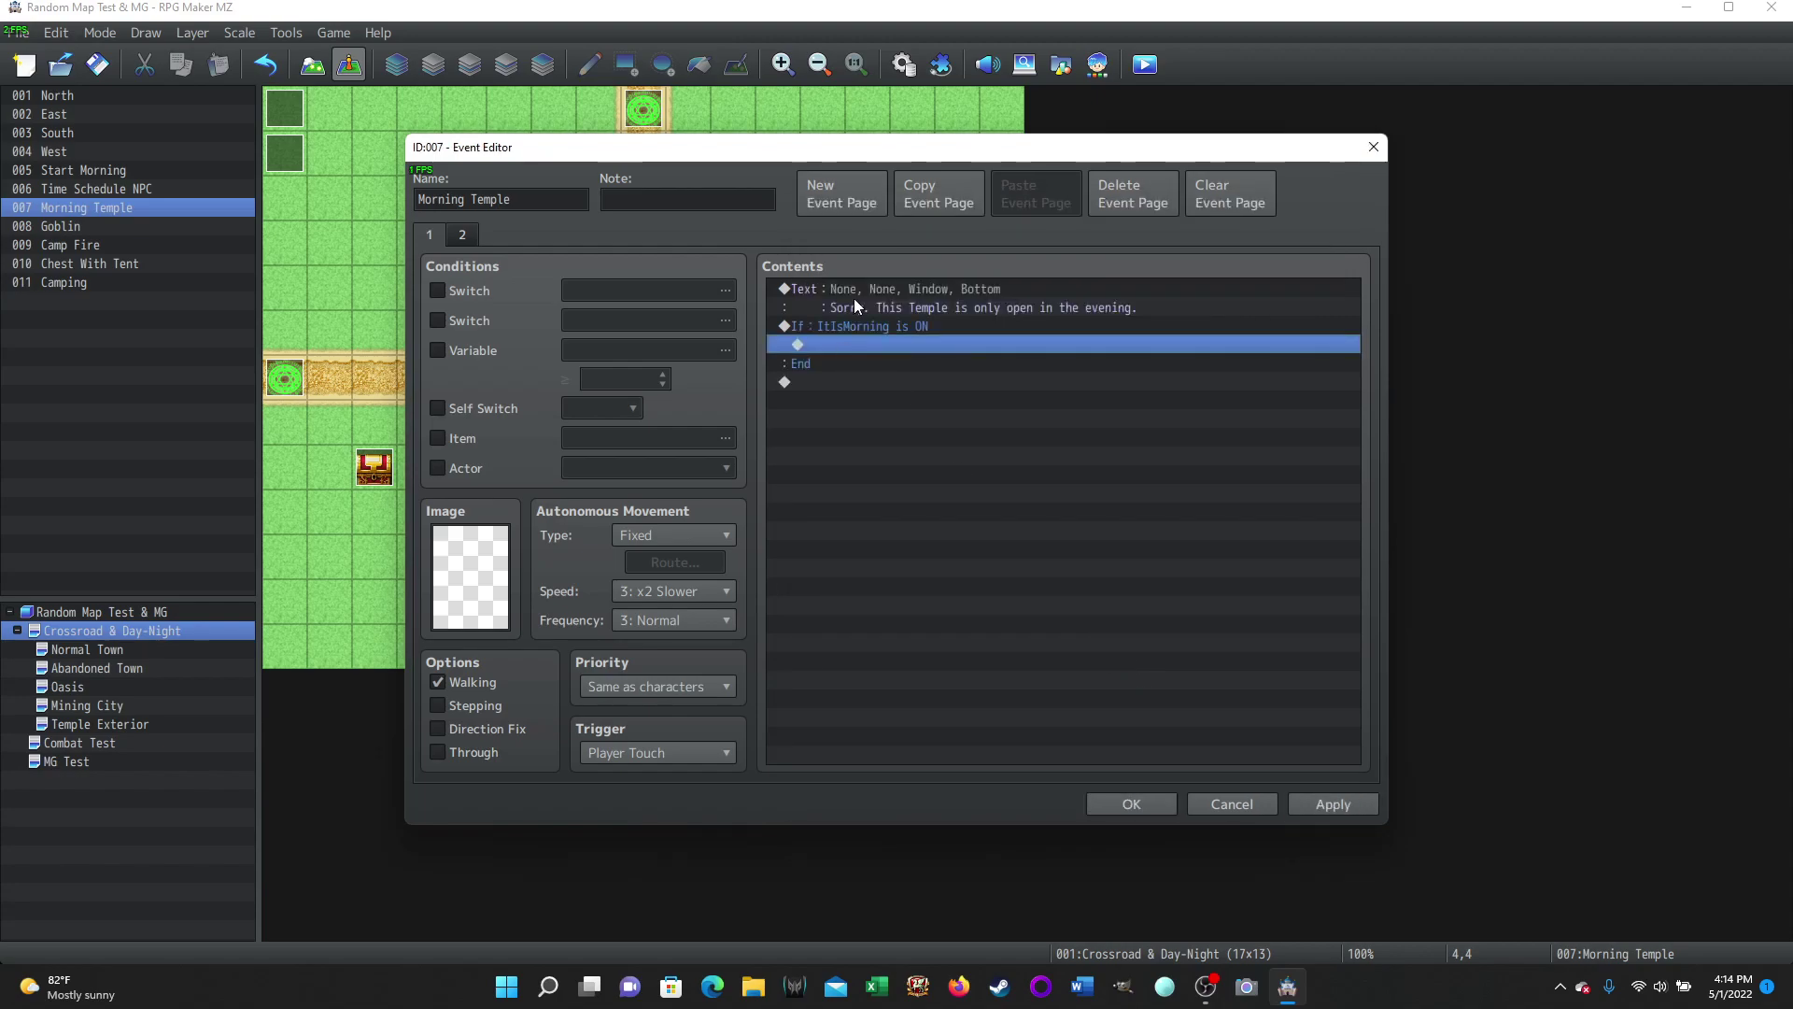
- Put a Show Text "It is morning now." inside the morning branch
double_click(838, 346)
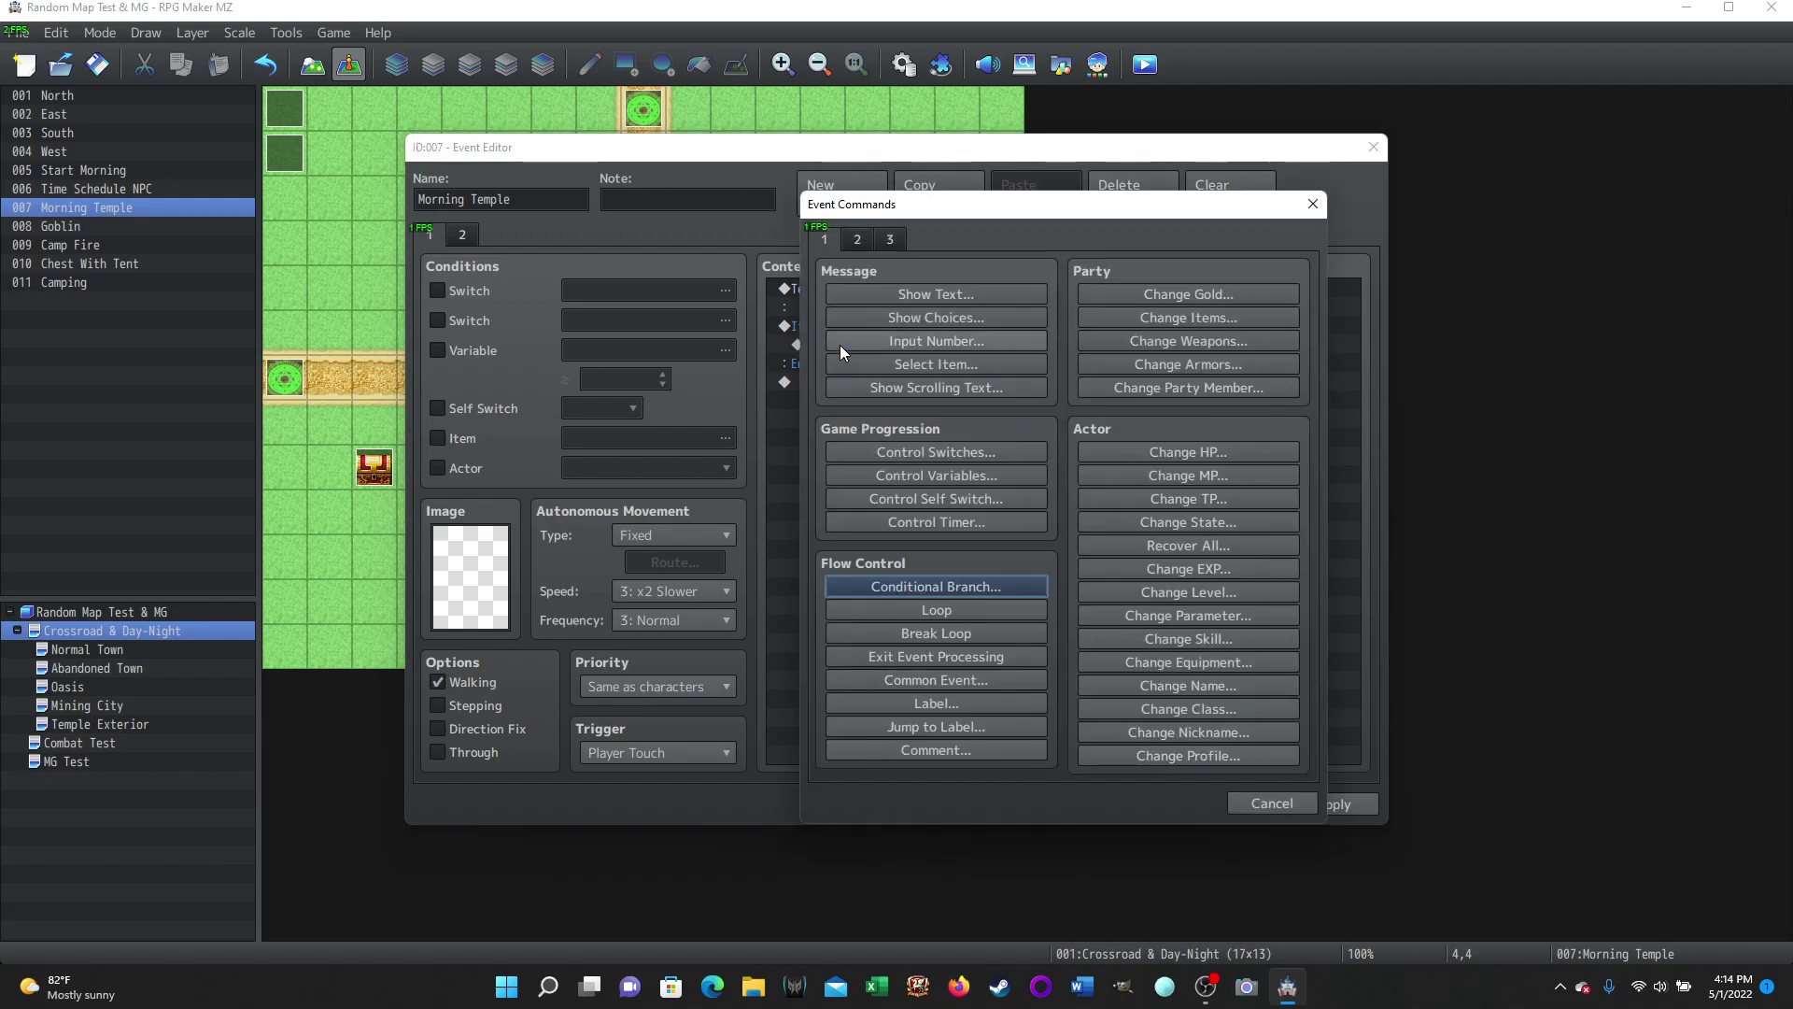
left_click(928, 291)
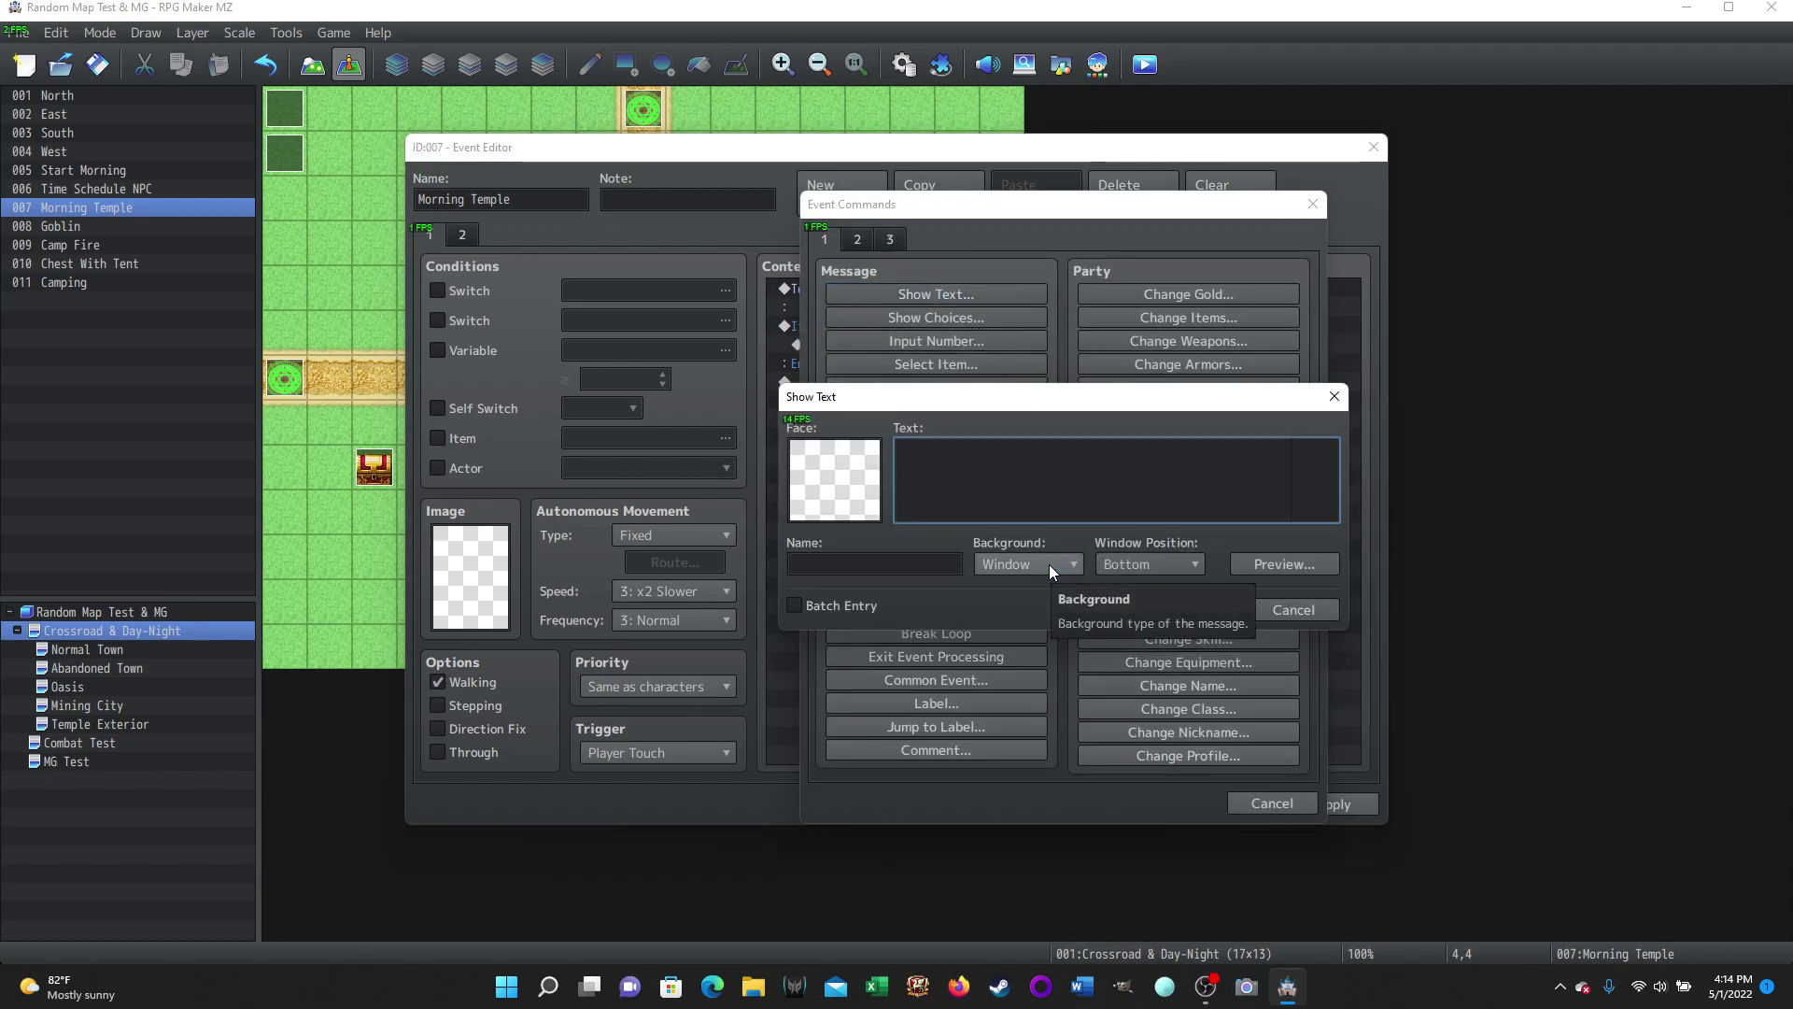
type("It is morning now.")
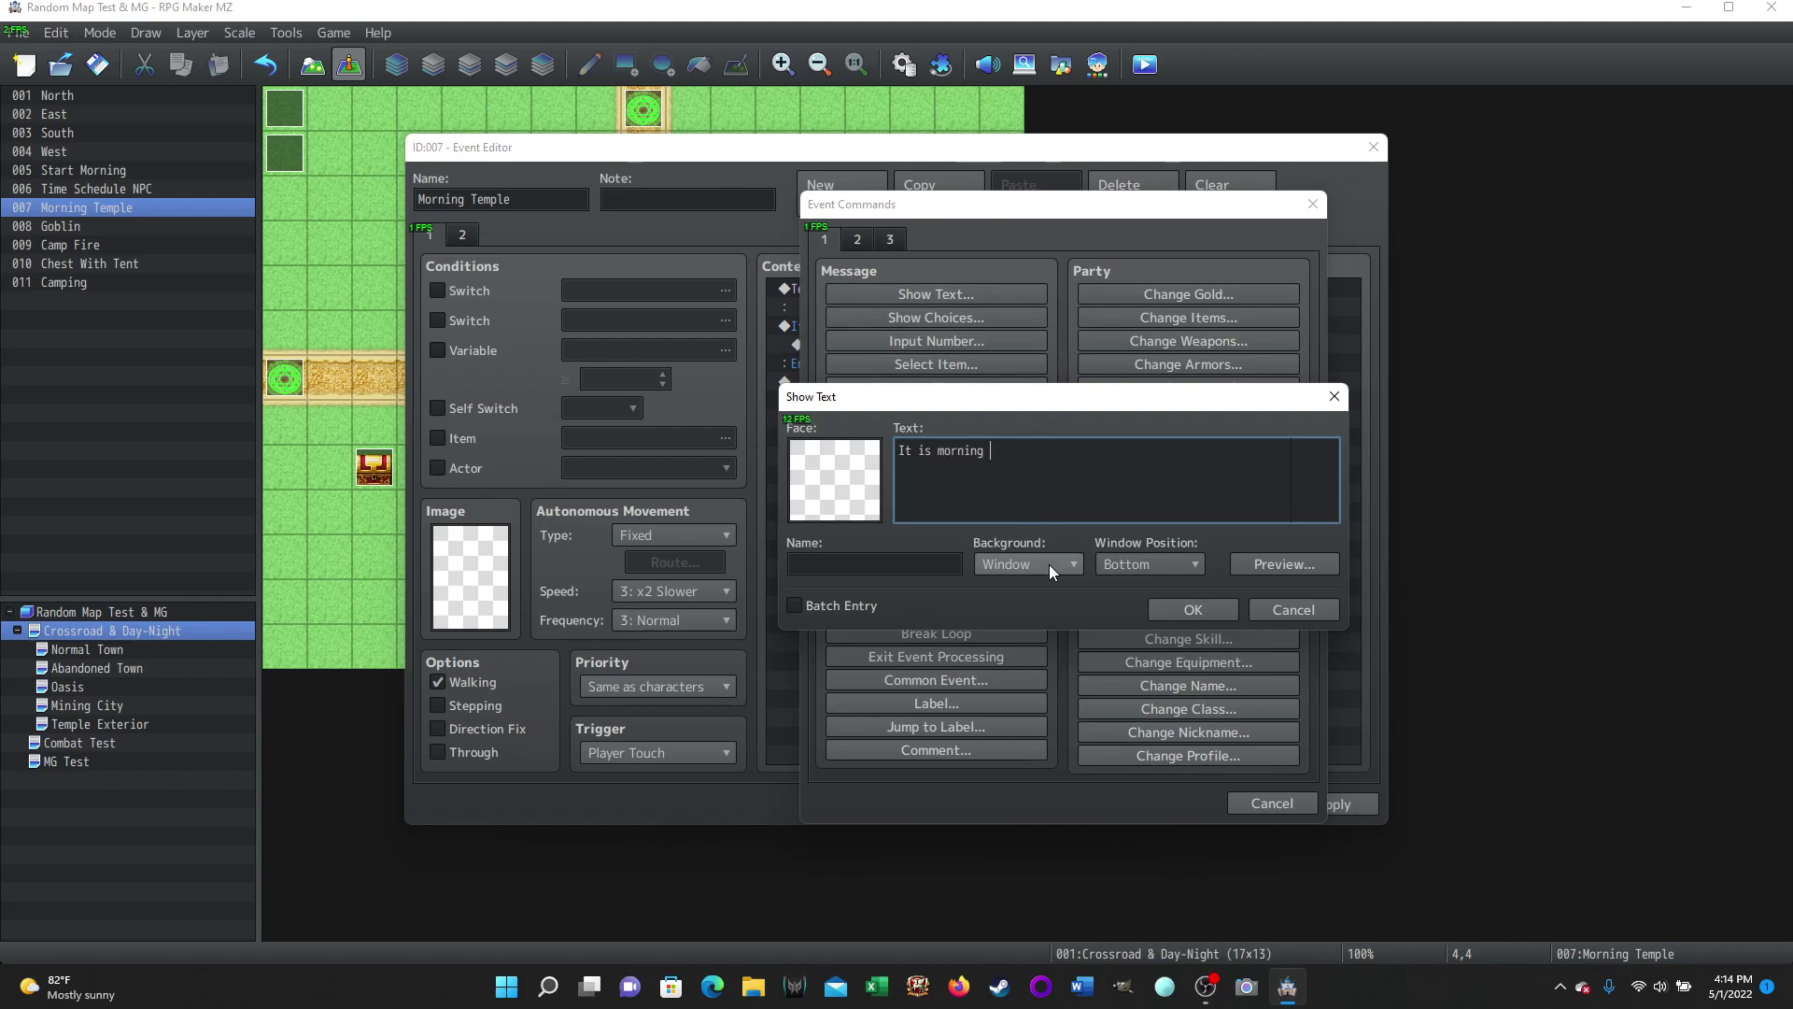
left_click(1193, 608)
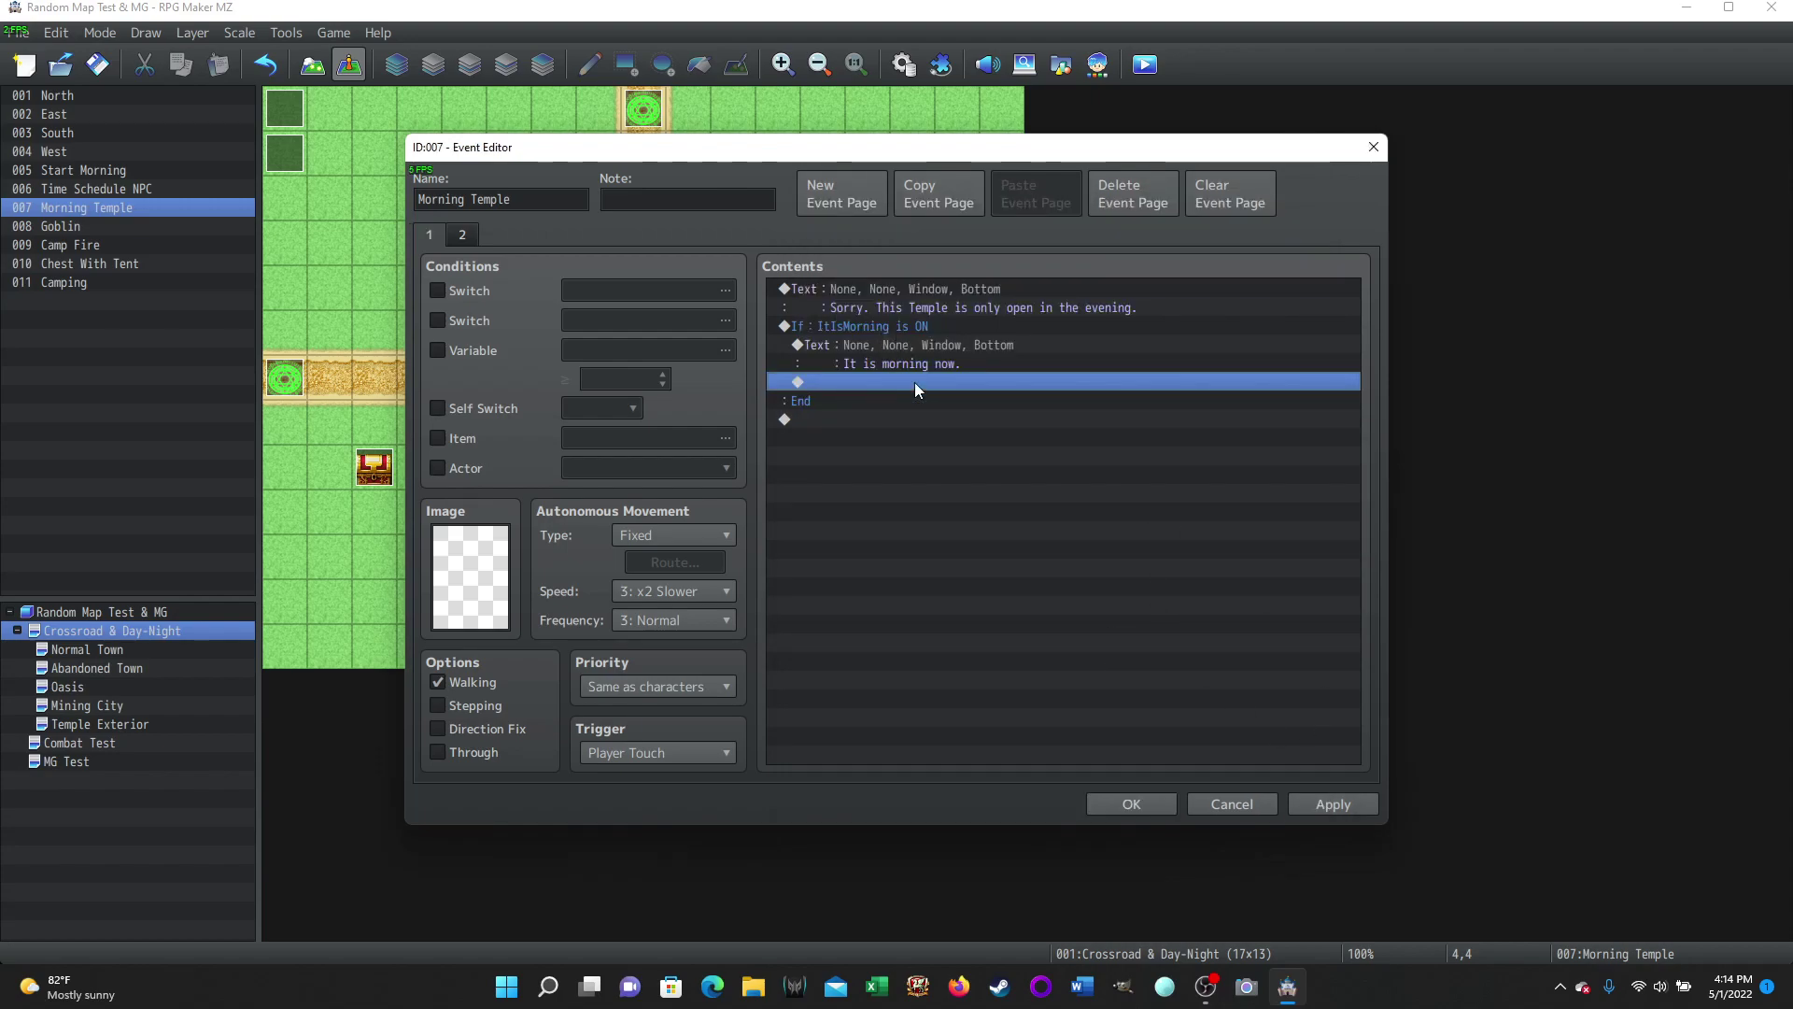
left_click(861, 325)
- Copy the ItIsMorning branch and paste a duplicate at the end of the page
right_click(861, 323)
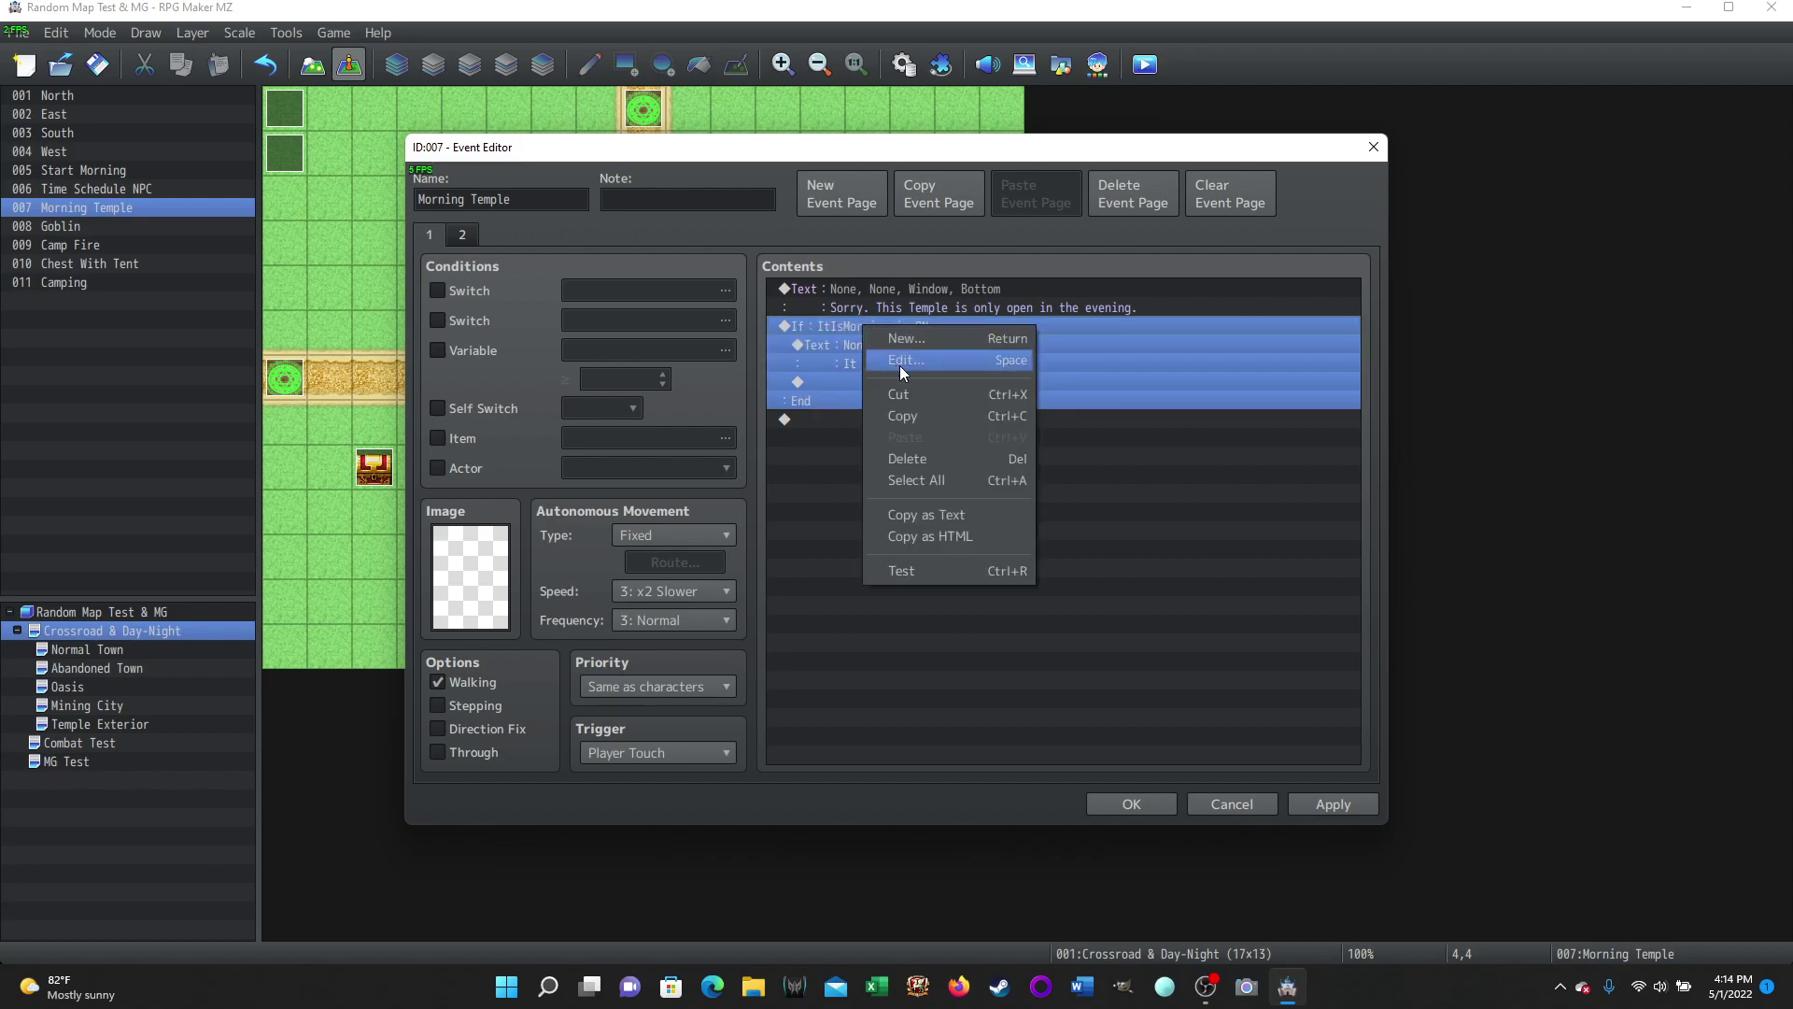
left_click(901, 415)
left_click(838, 422)
right_click(837, 423)
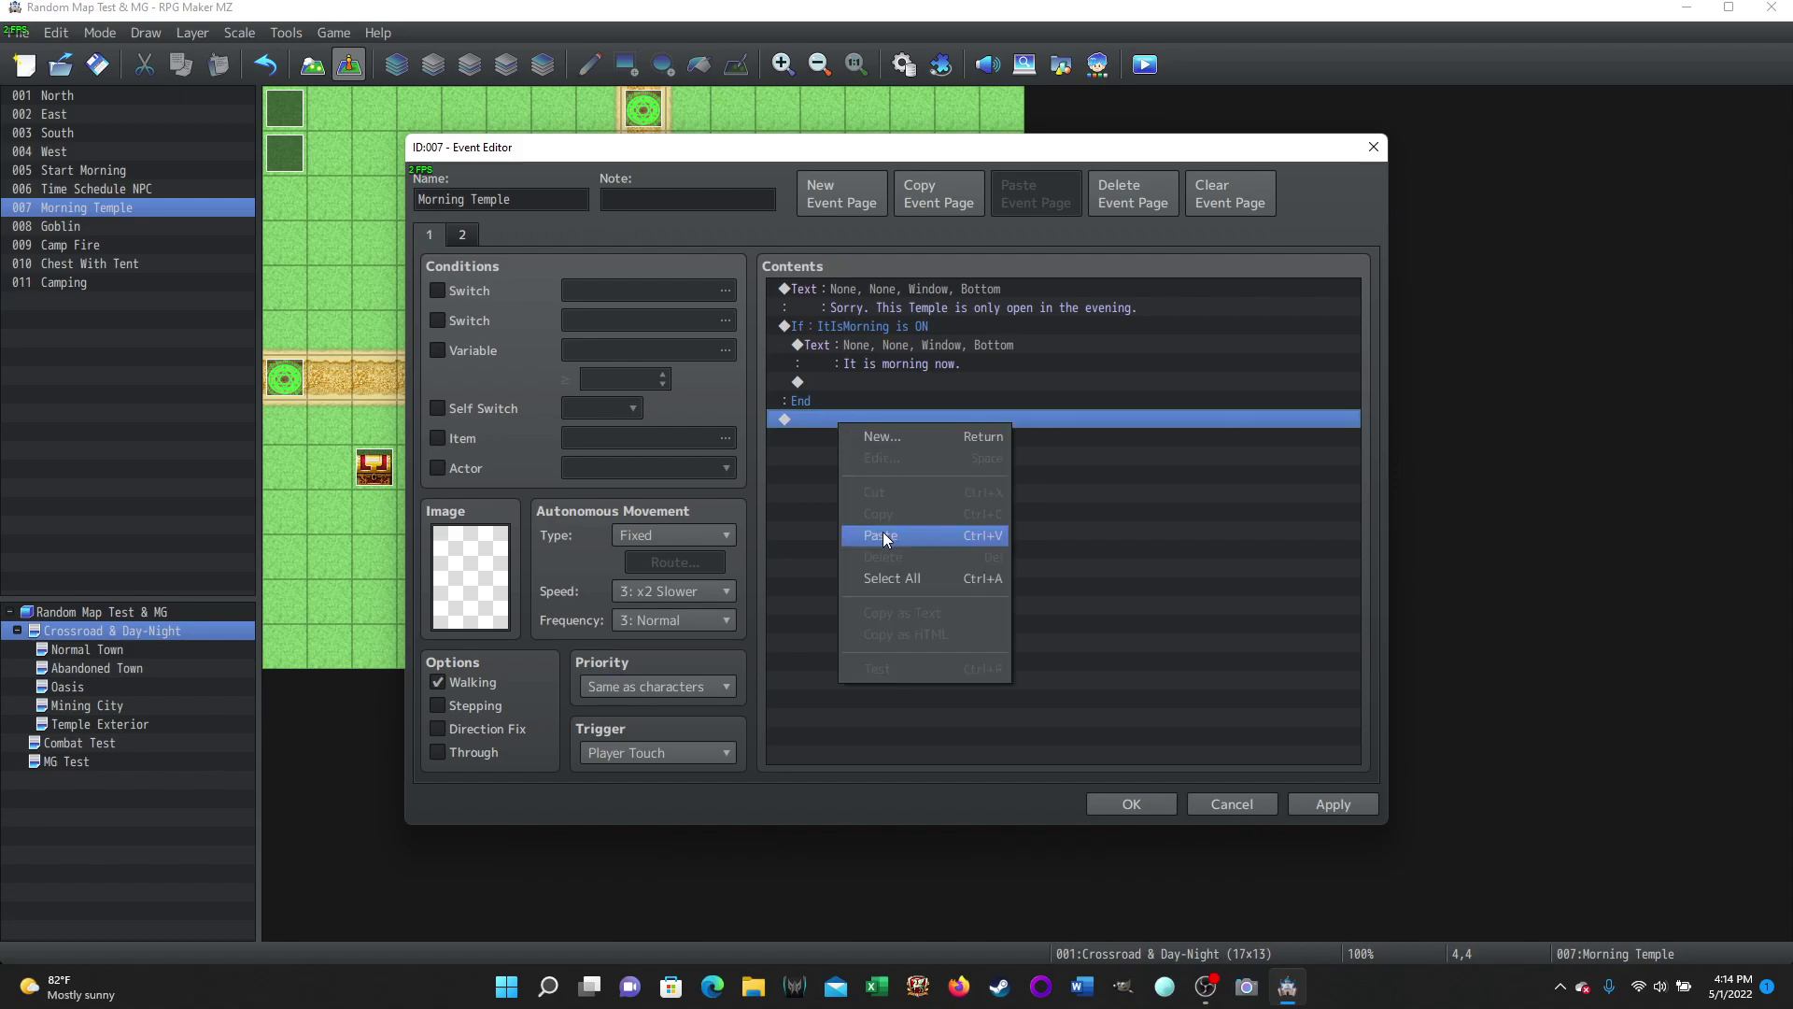
left_click(882, 531)
- Change the pasted branch's condition to switch 0006 ItIsAfternoon ON
right_click(872, 415)
left_click(906, 457)
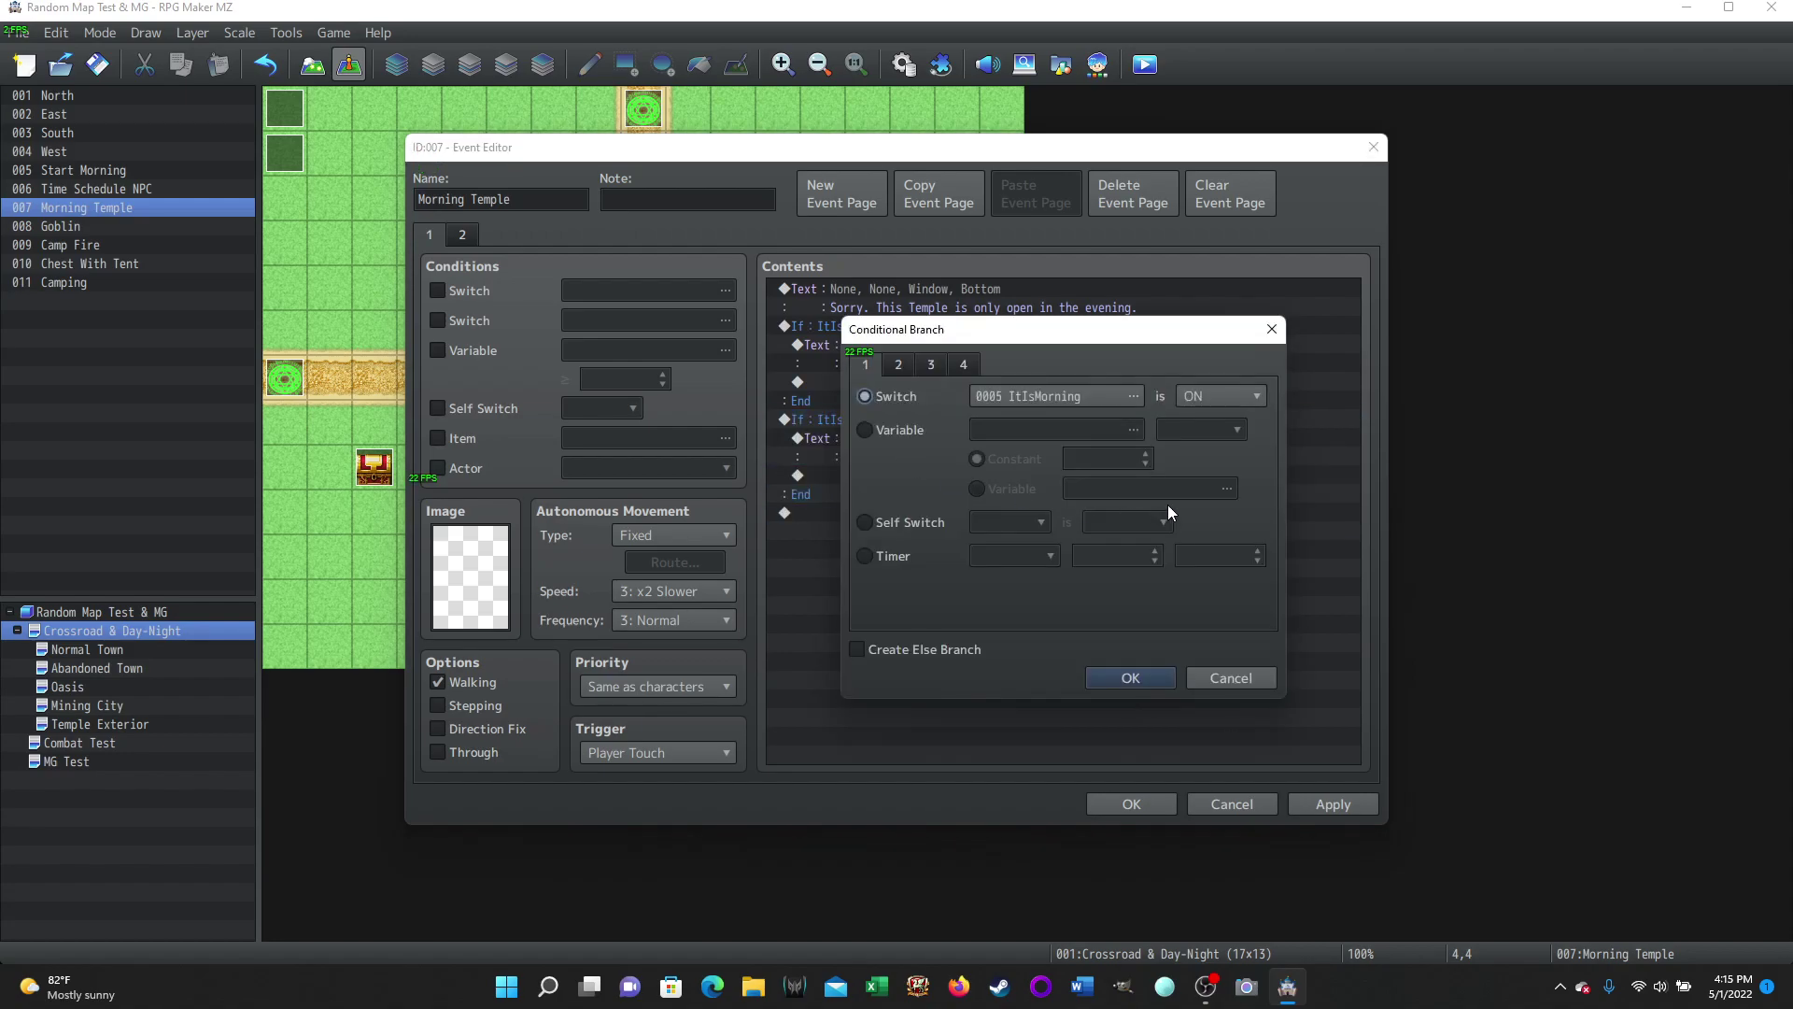
left_click(1133, 396)
left_click(1107, 402)
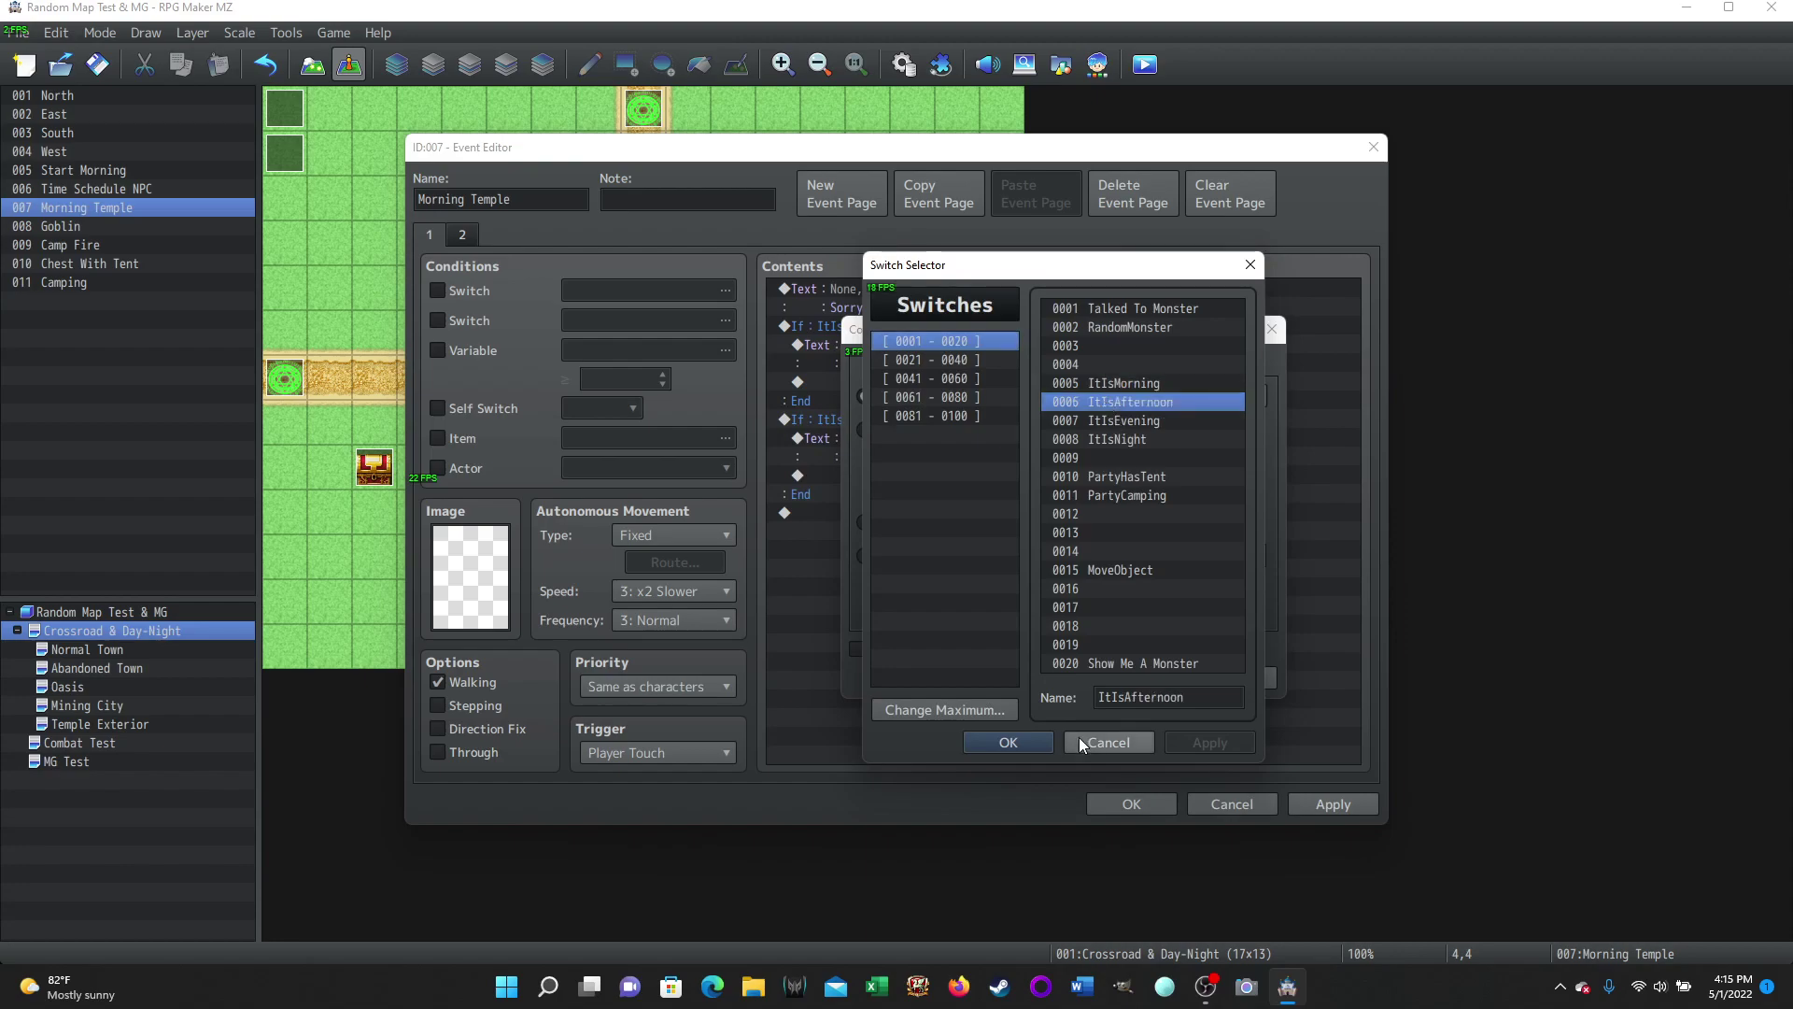
left_click(1009, 742)
left_click(1119, 676)
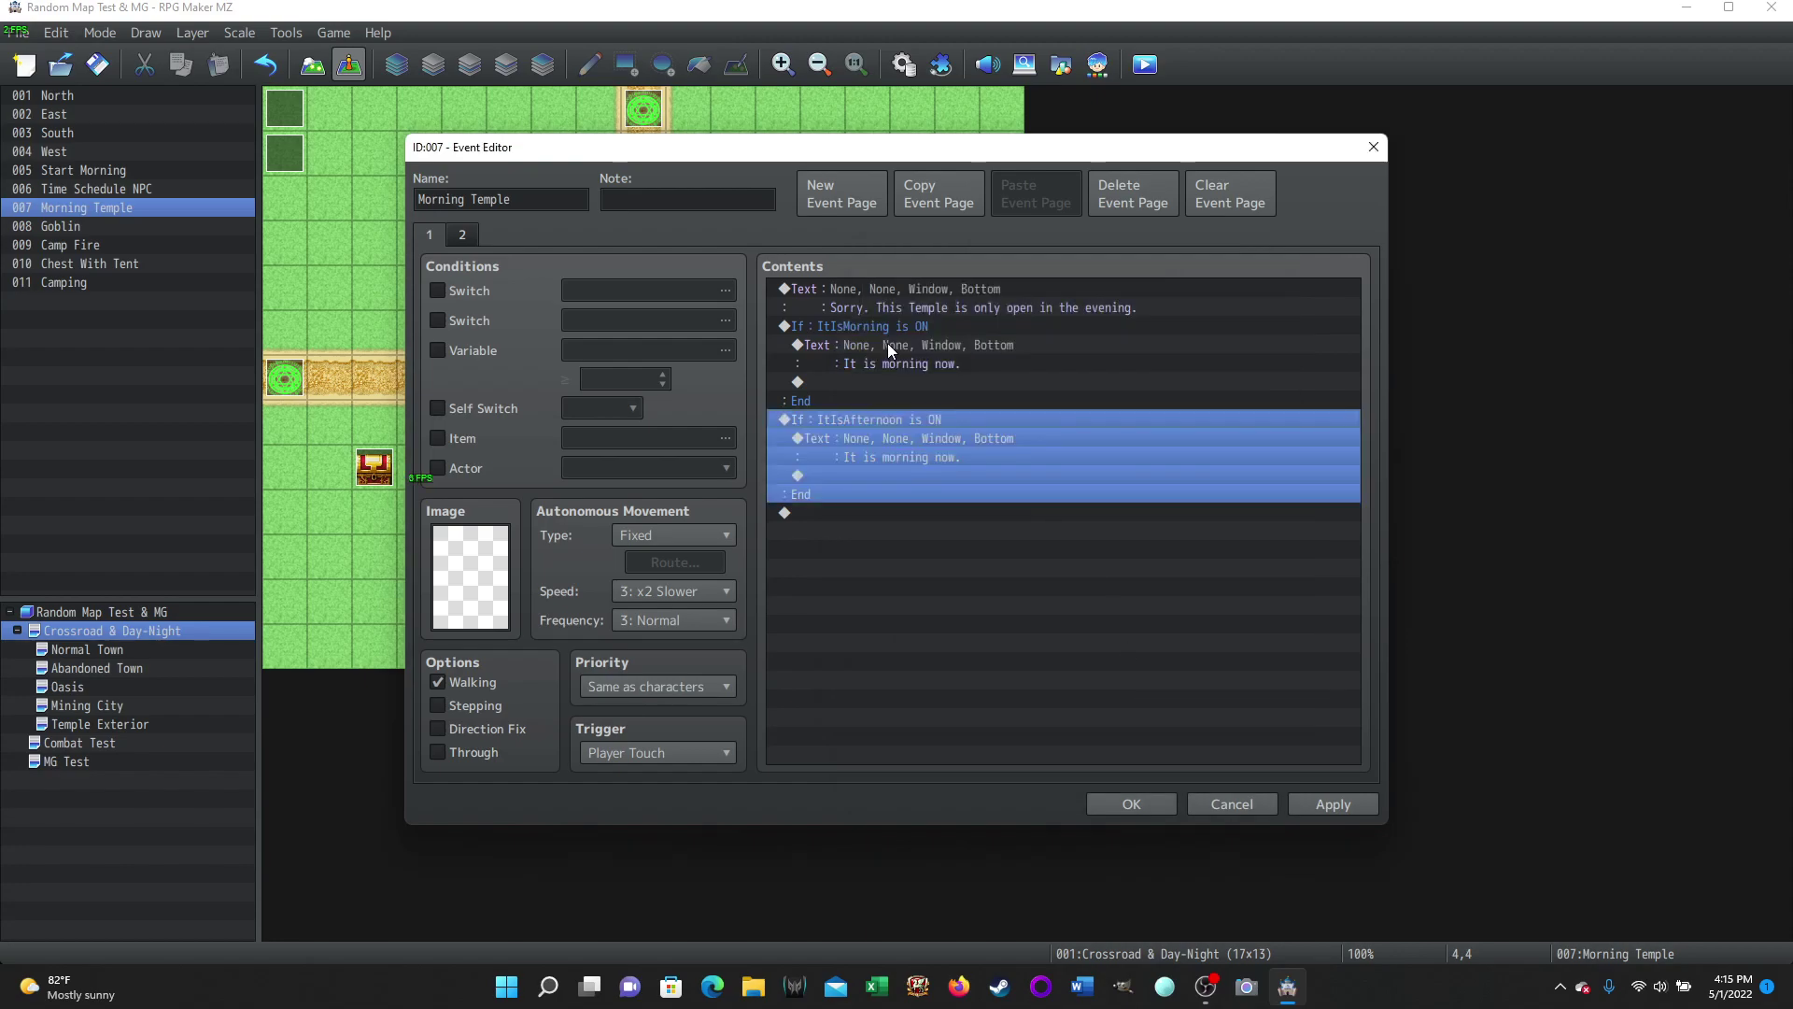
- Edit the copied message to read "It is afternoon now."
left_click(867, 437)
right_click(897, 439)
left_click(933, 474)
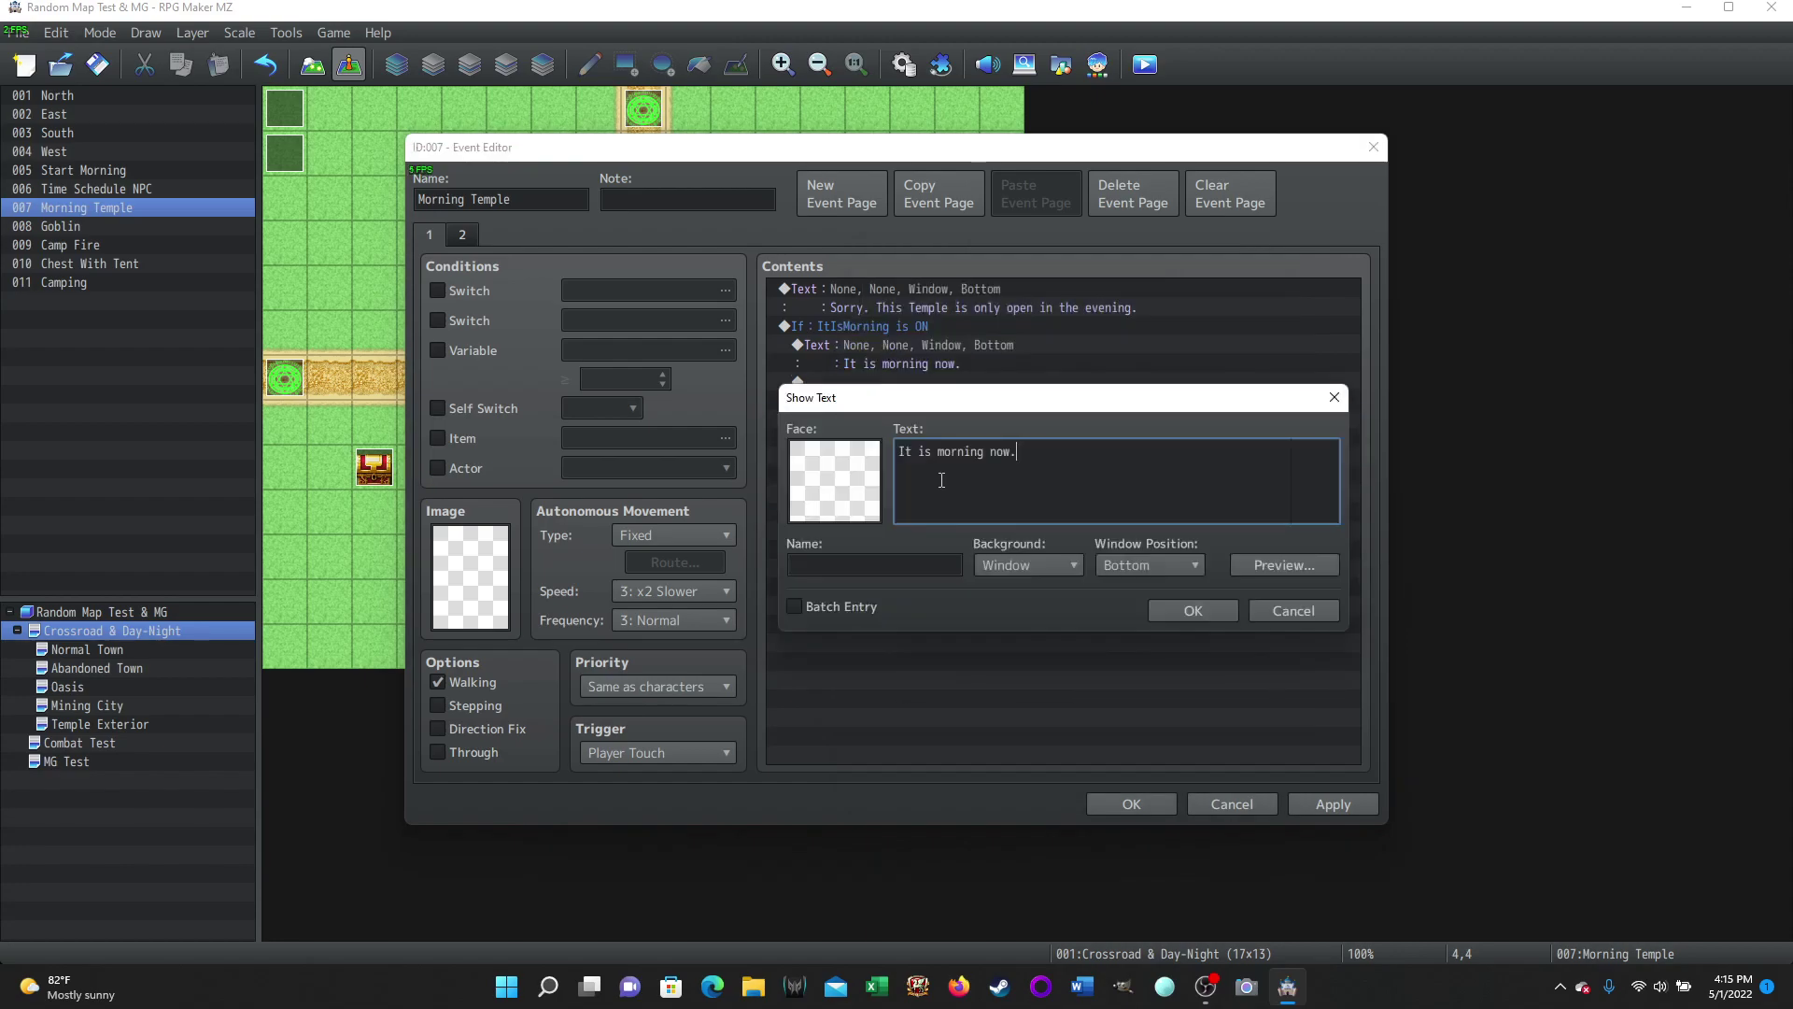
left_click(990, 451)
key("BackSpace")
key("BackSpace")
key("BackSpace")
key("BackSpace")
key("BackSpace")
key("BackSpace")
key("BackSpace")
type("afternoon")
left_click(1184, 611)
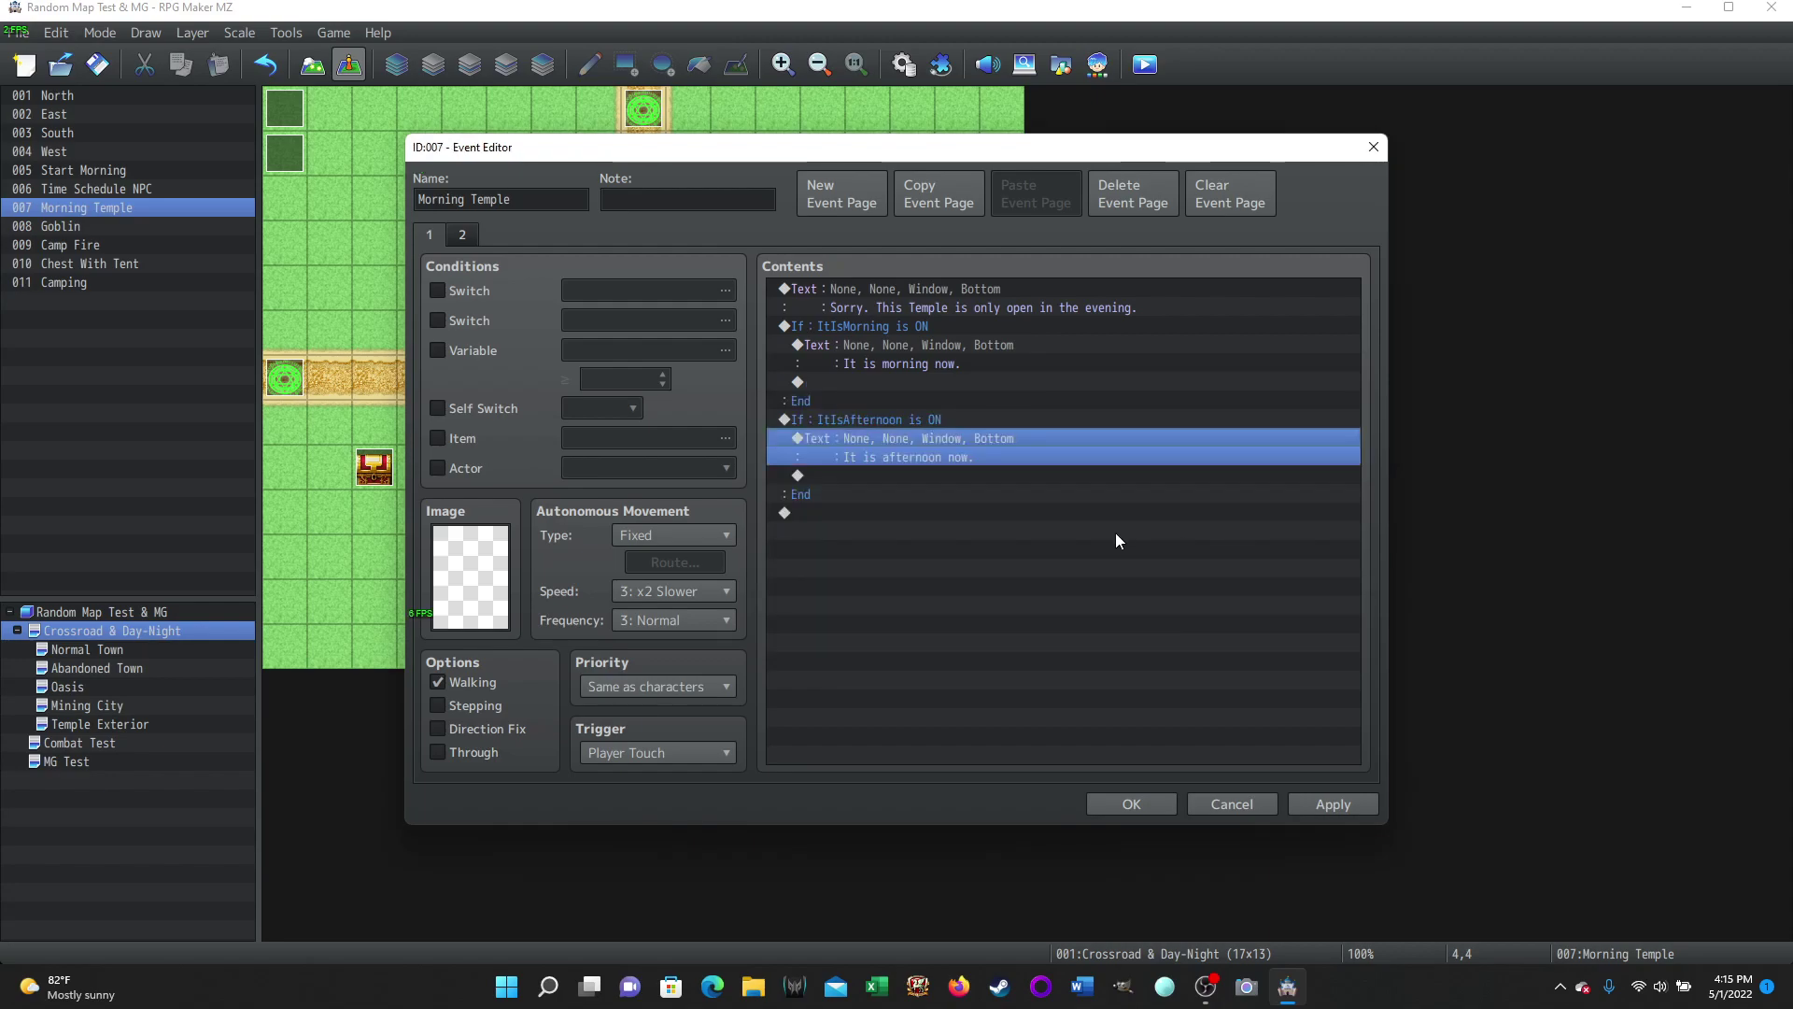
- Paste a third copy of the branch at the end and change its condition to switch 0008 ItIsNight
left_click(837, 516)
right_click(837, 517)
left_click(879, 632)
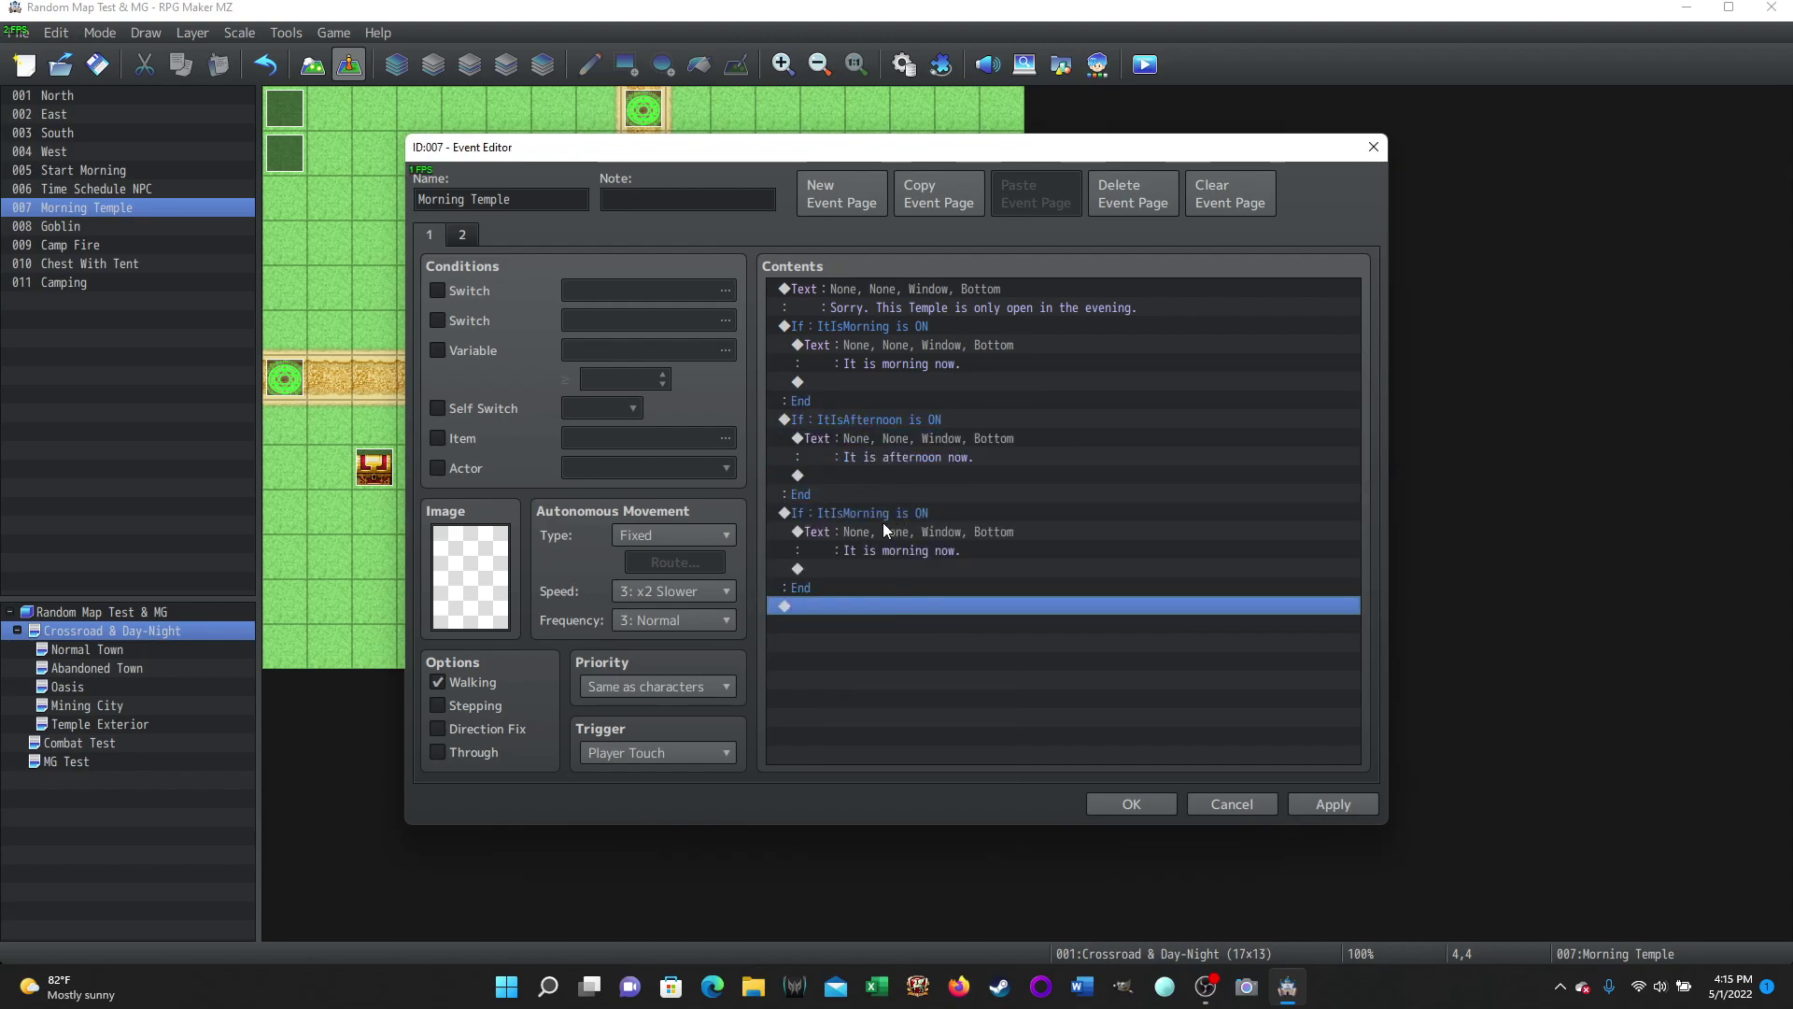
right_click(854, 511)
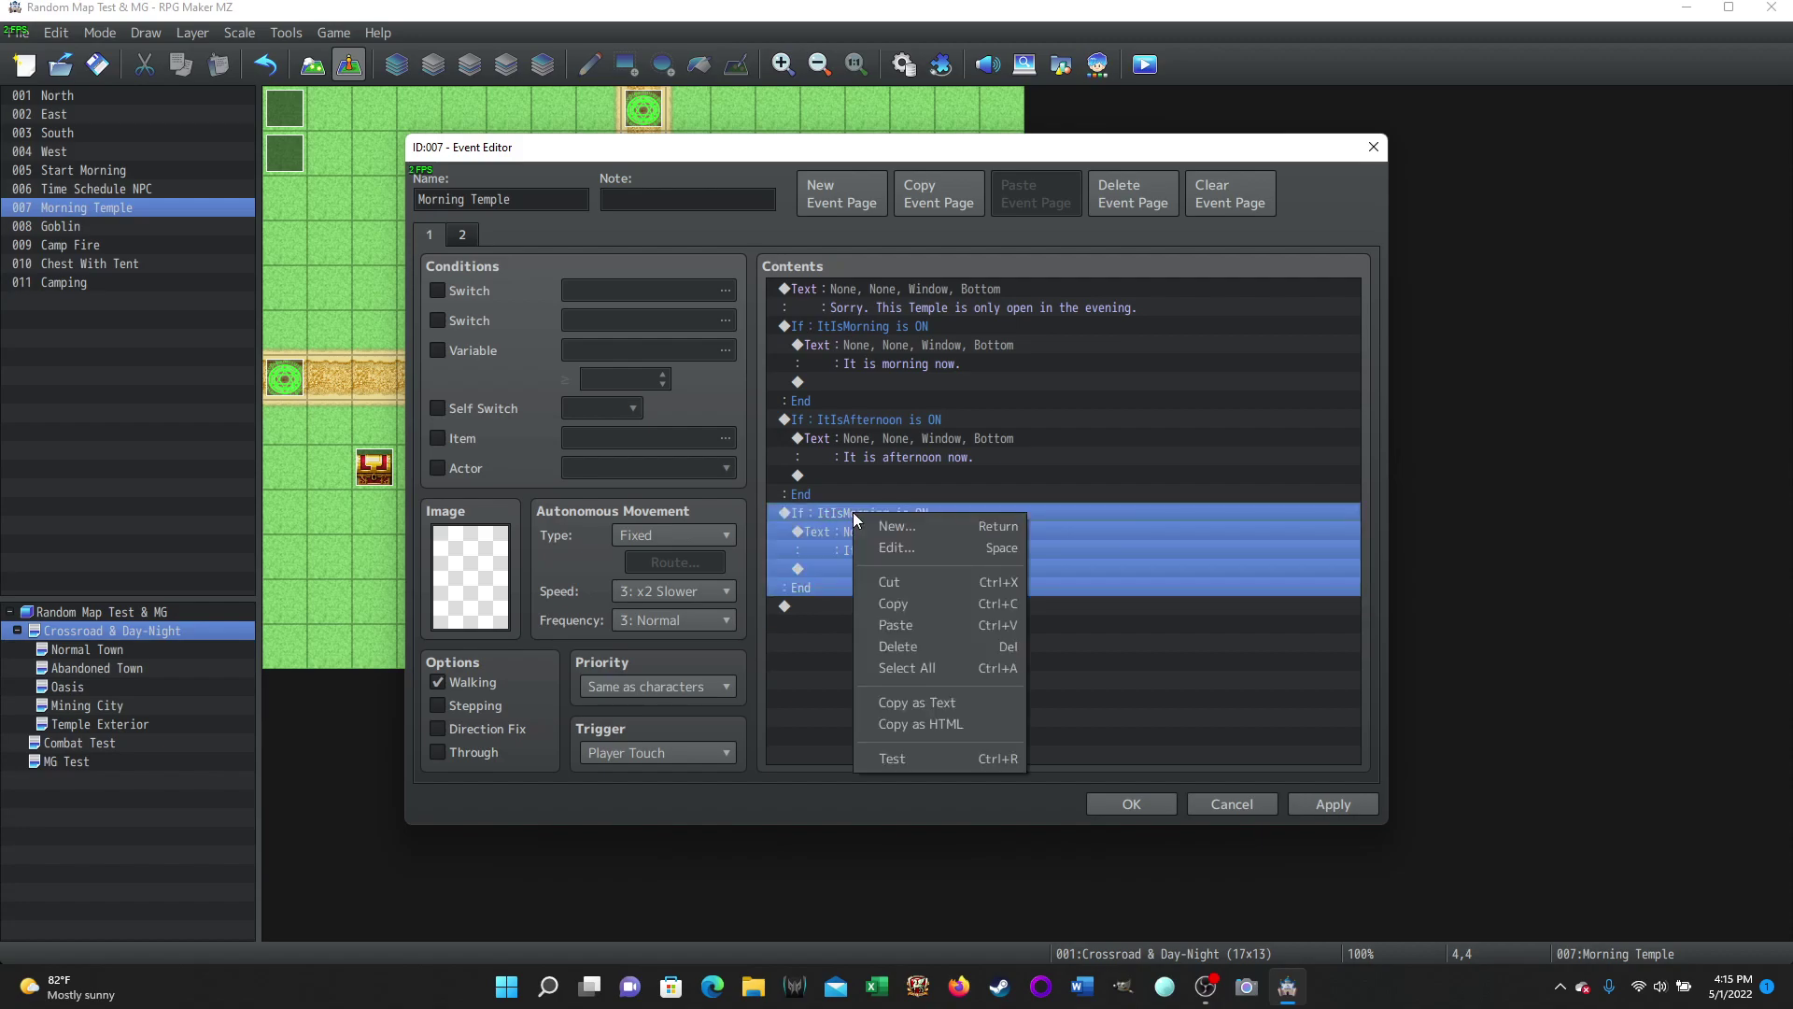
left_click(893, 547)
left_click(1128, 396)
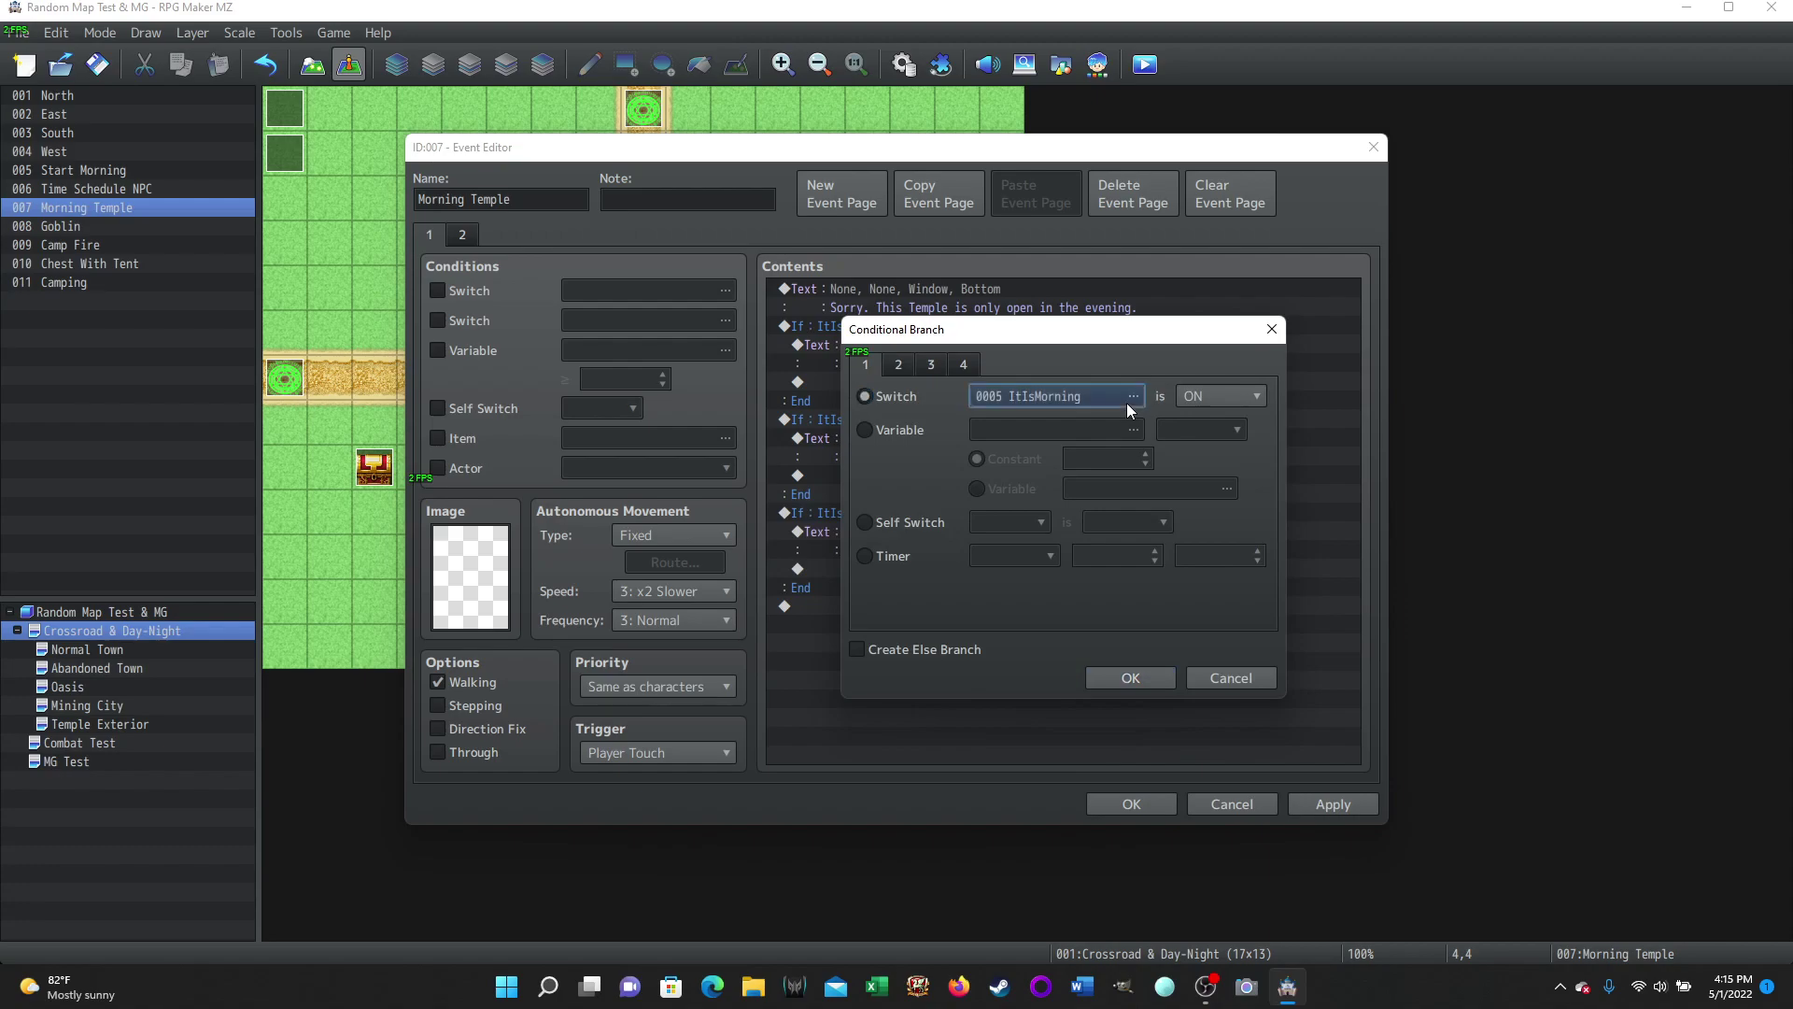
left_click(1121, 439)
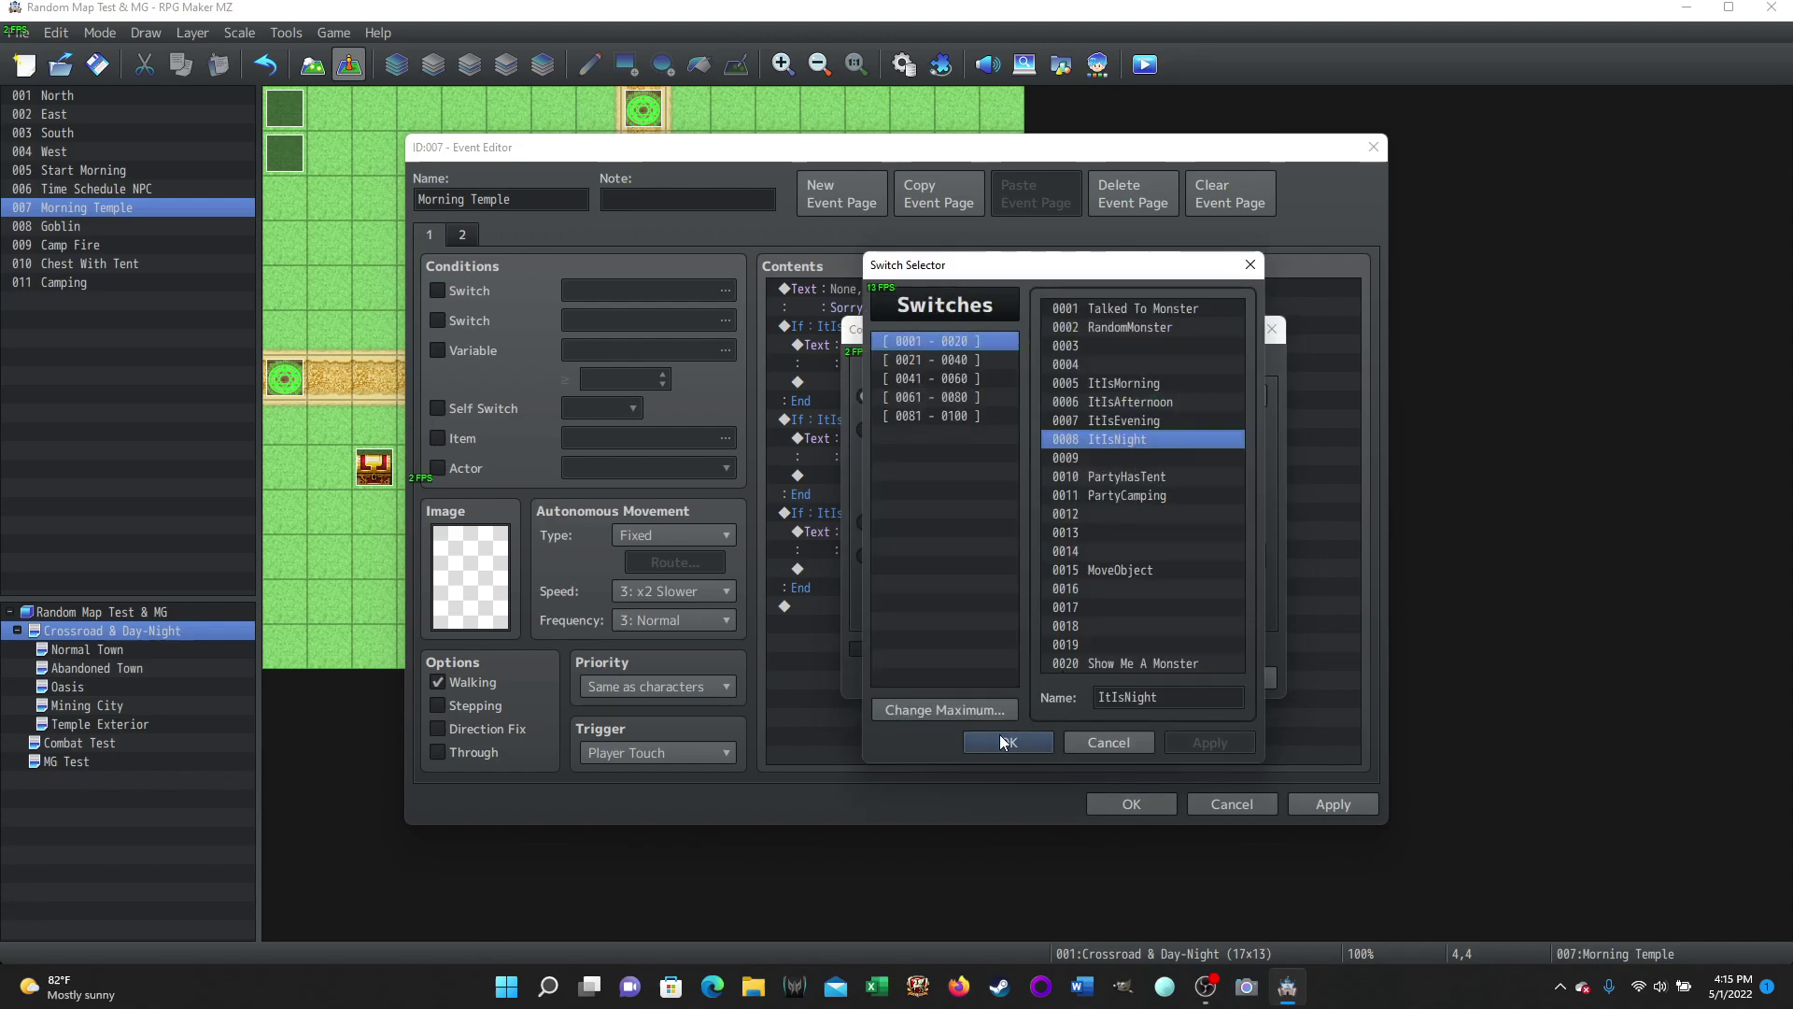
key("Return")
left_click(1090, 669)
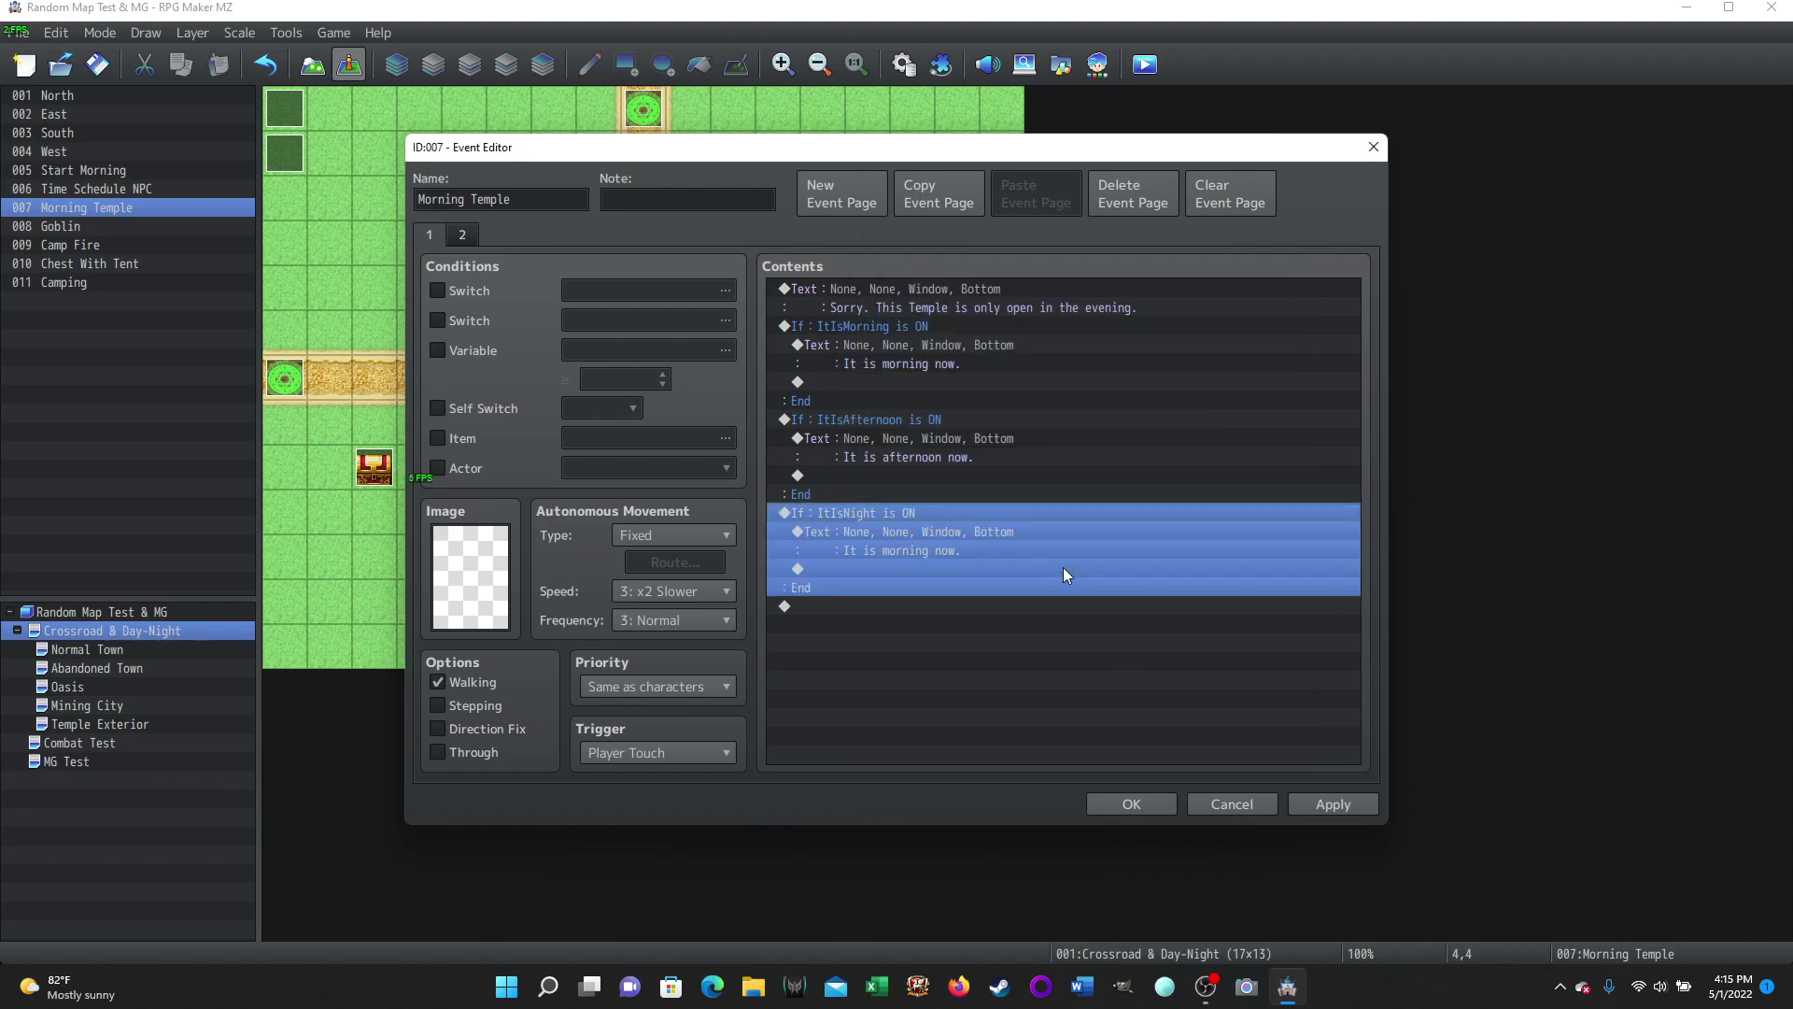
- Edit the copied message under ItIsNight to read 'It is night now.'
left_click(876, 536)
right_click(876, 532)
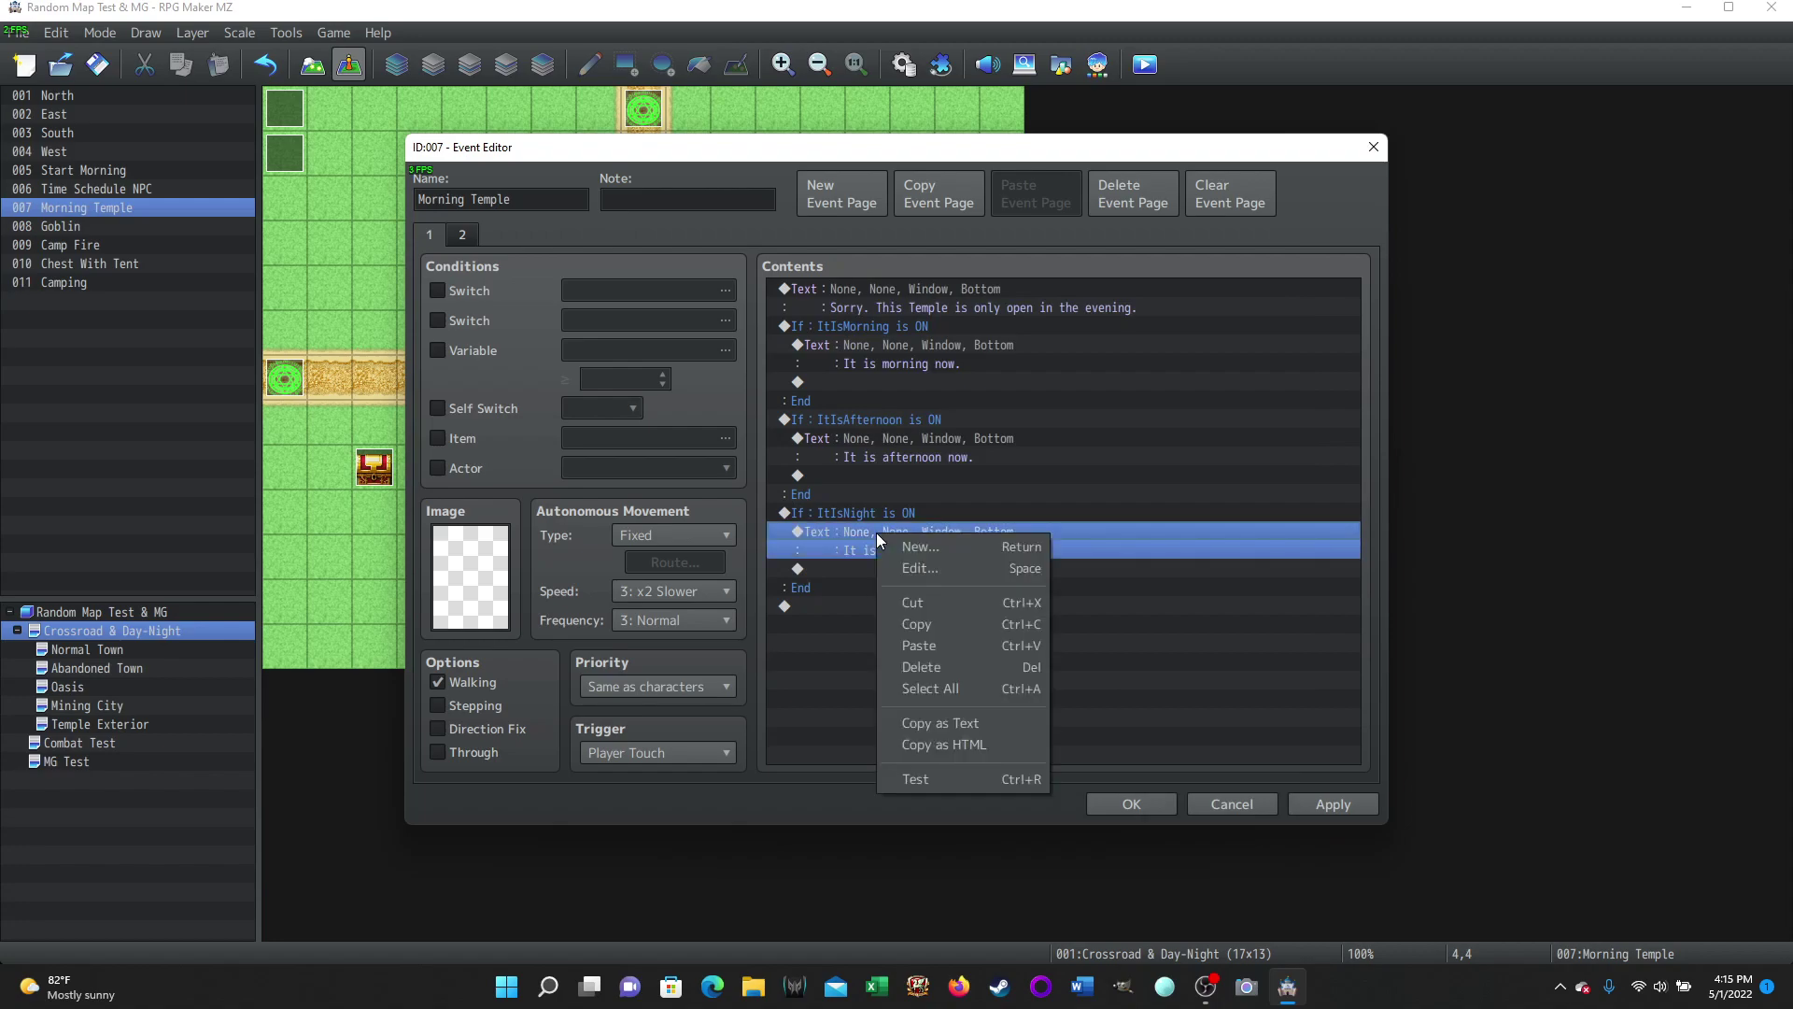
left_click(911, 569)
key("BackSpace")
key("BackSpace")
key("BackSpace")
key("BackSpace")
key("BackSpace")
key("BackSpace")
key("BackSpace")
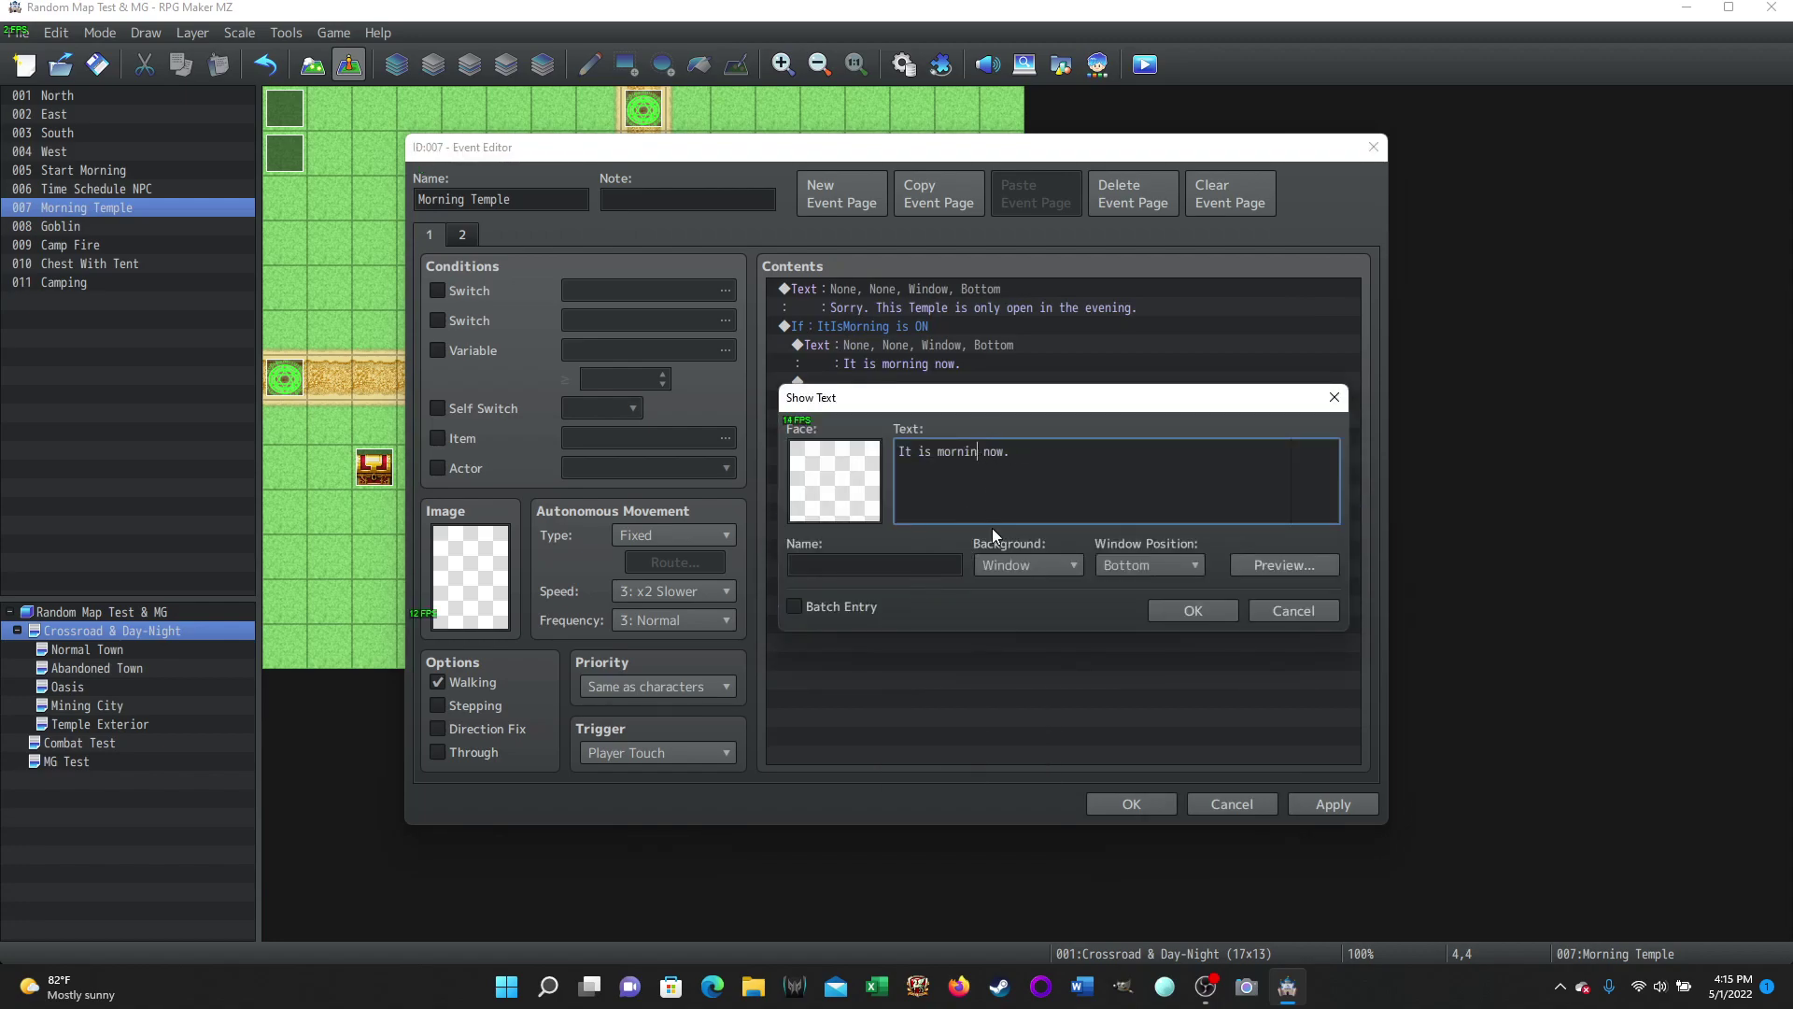
type("night")
left_click(1162, 610)
- Confirm the night message and move to the temple event's second page
left_click(1174, 619)
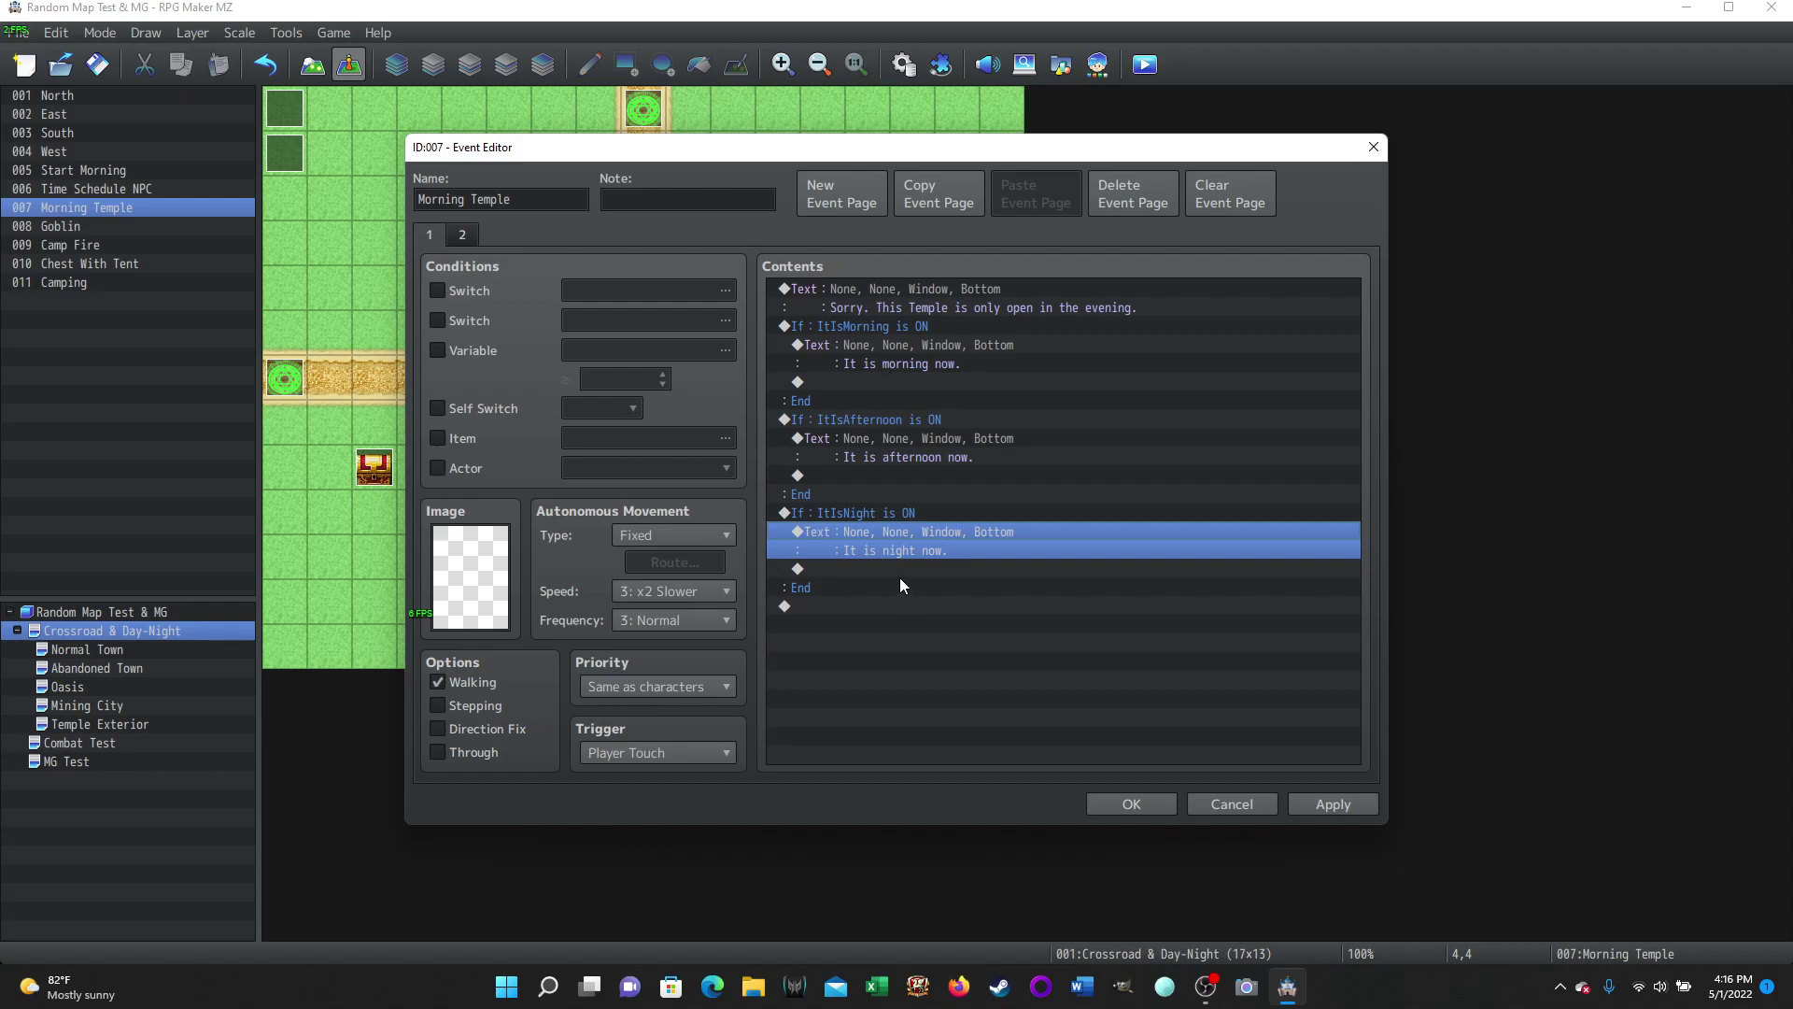
left_click(461, 234)
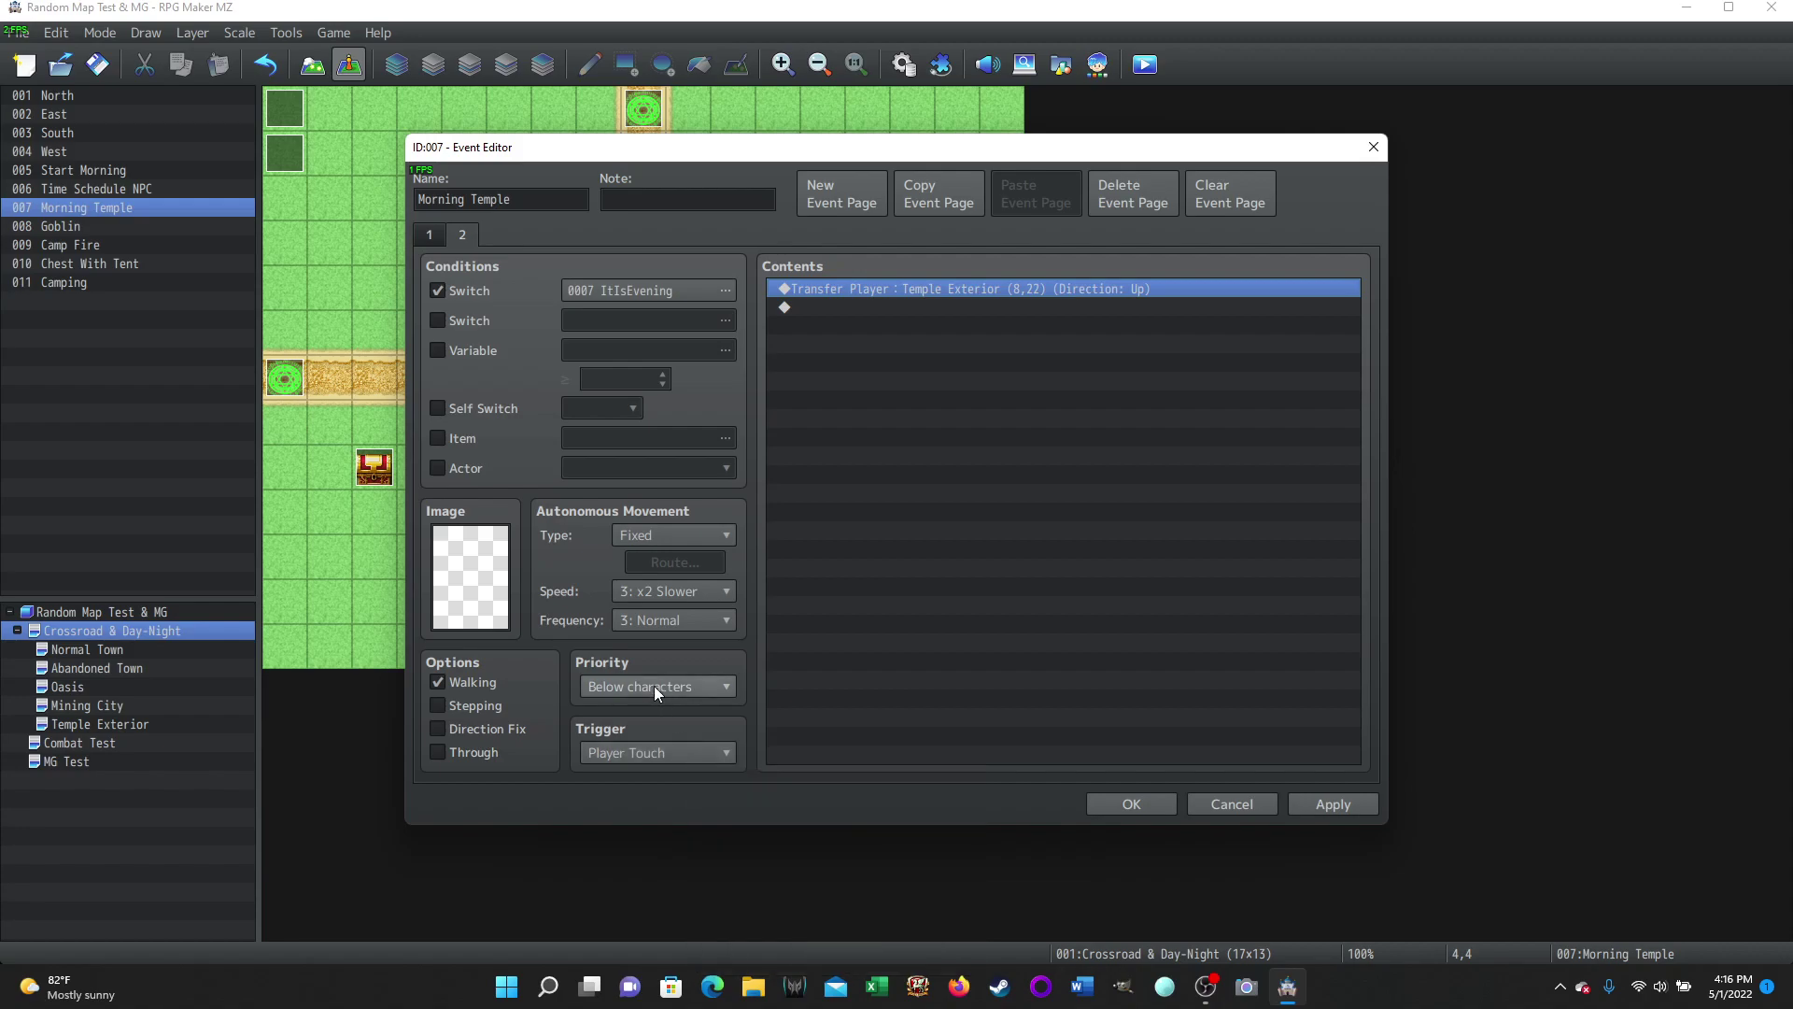
- Set page 2's Transfer Player destination to Temple Exterior (8,22) and apply the edits
mouse_move(678, 688)
right_click(973, 282)
left_click(1018, 321)
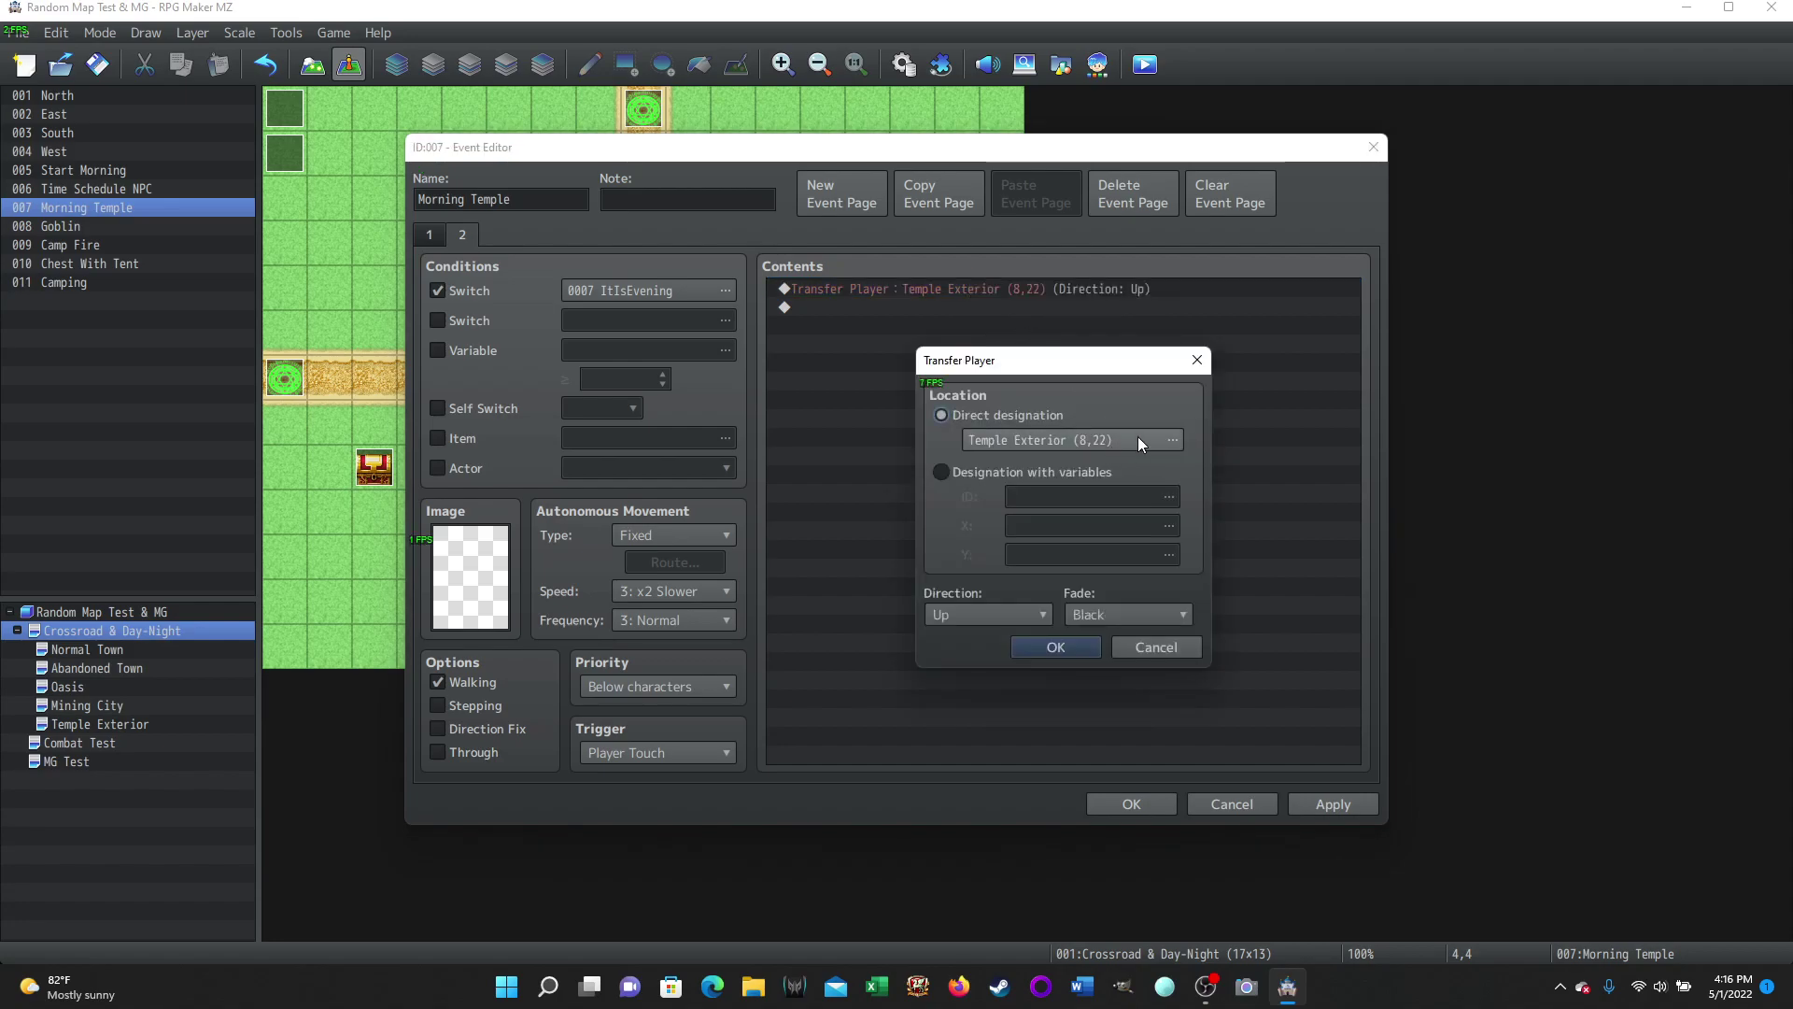
left_click(1138, 435)
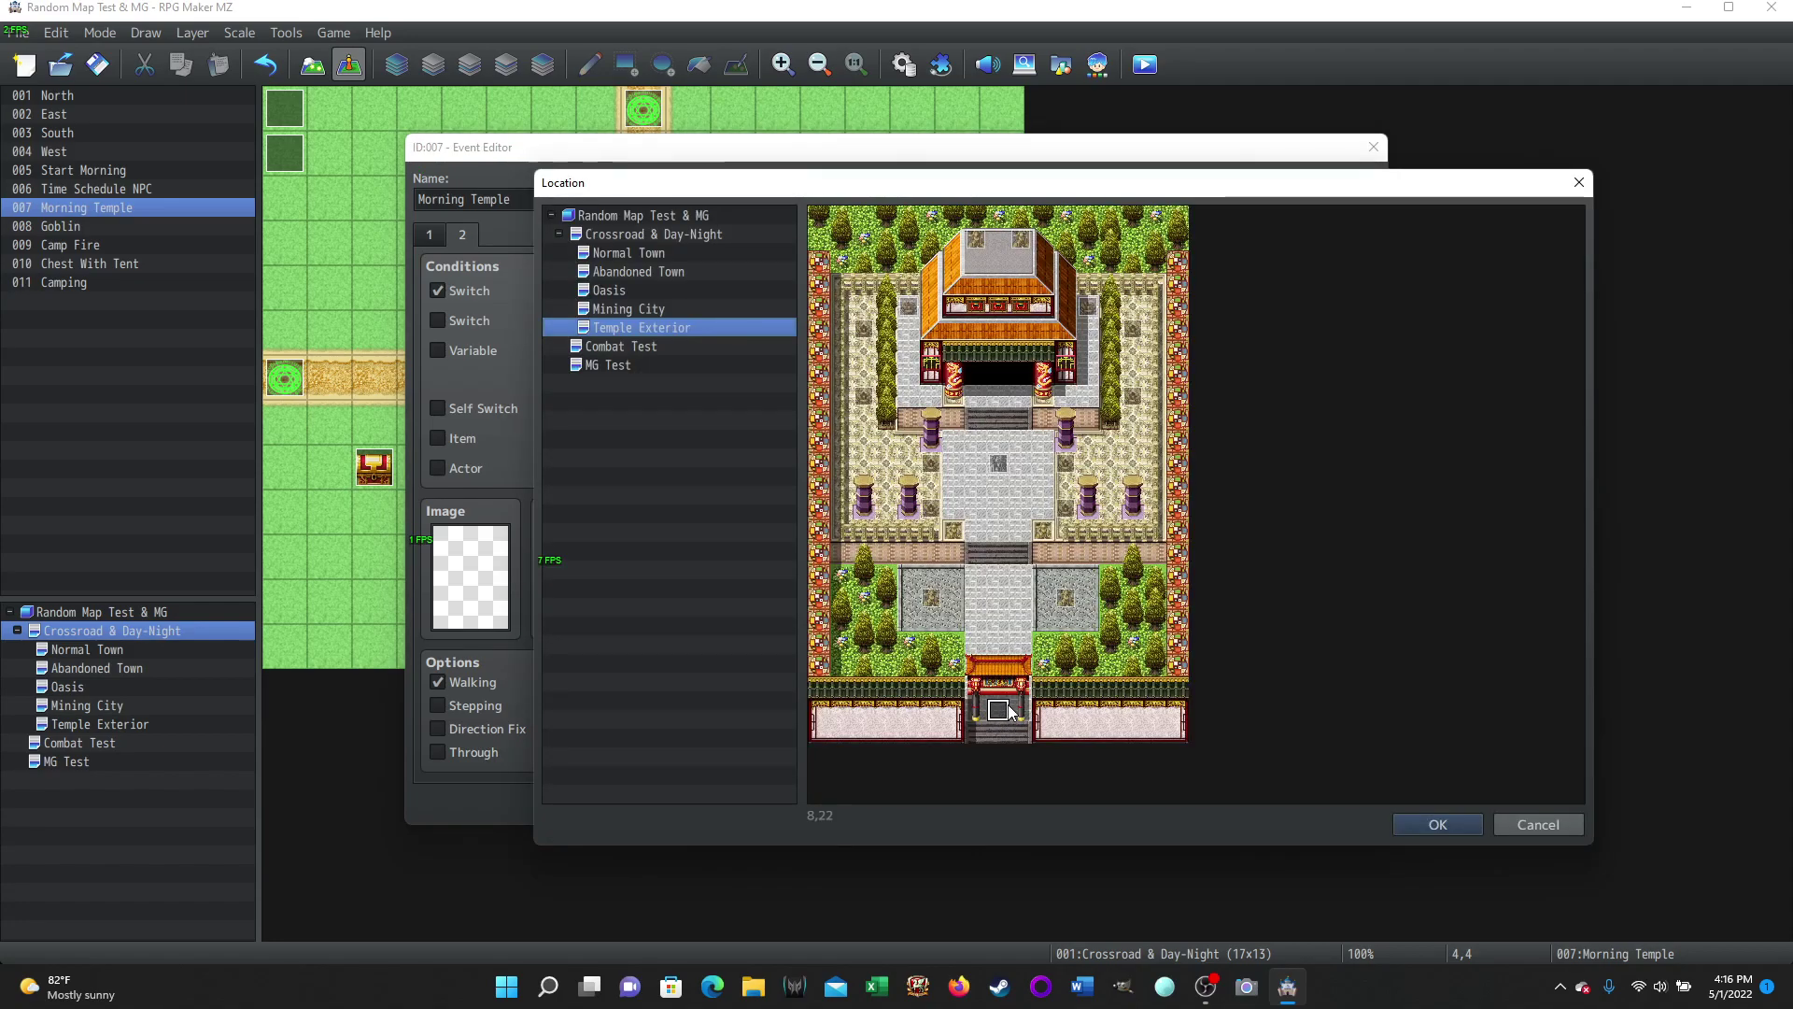
left_click(1524, 827)
left_click(1022, 645)
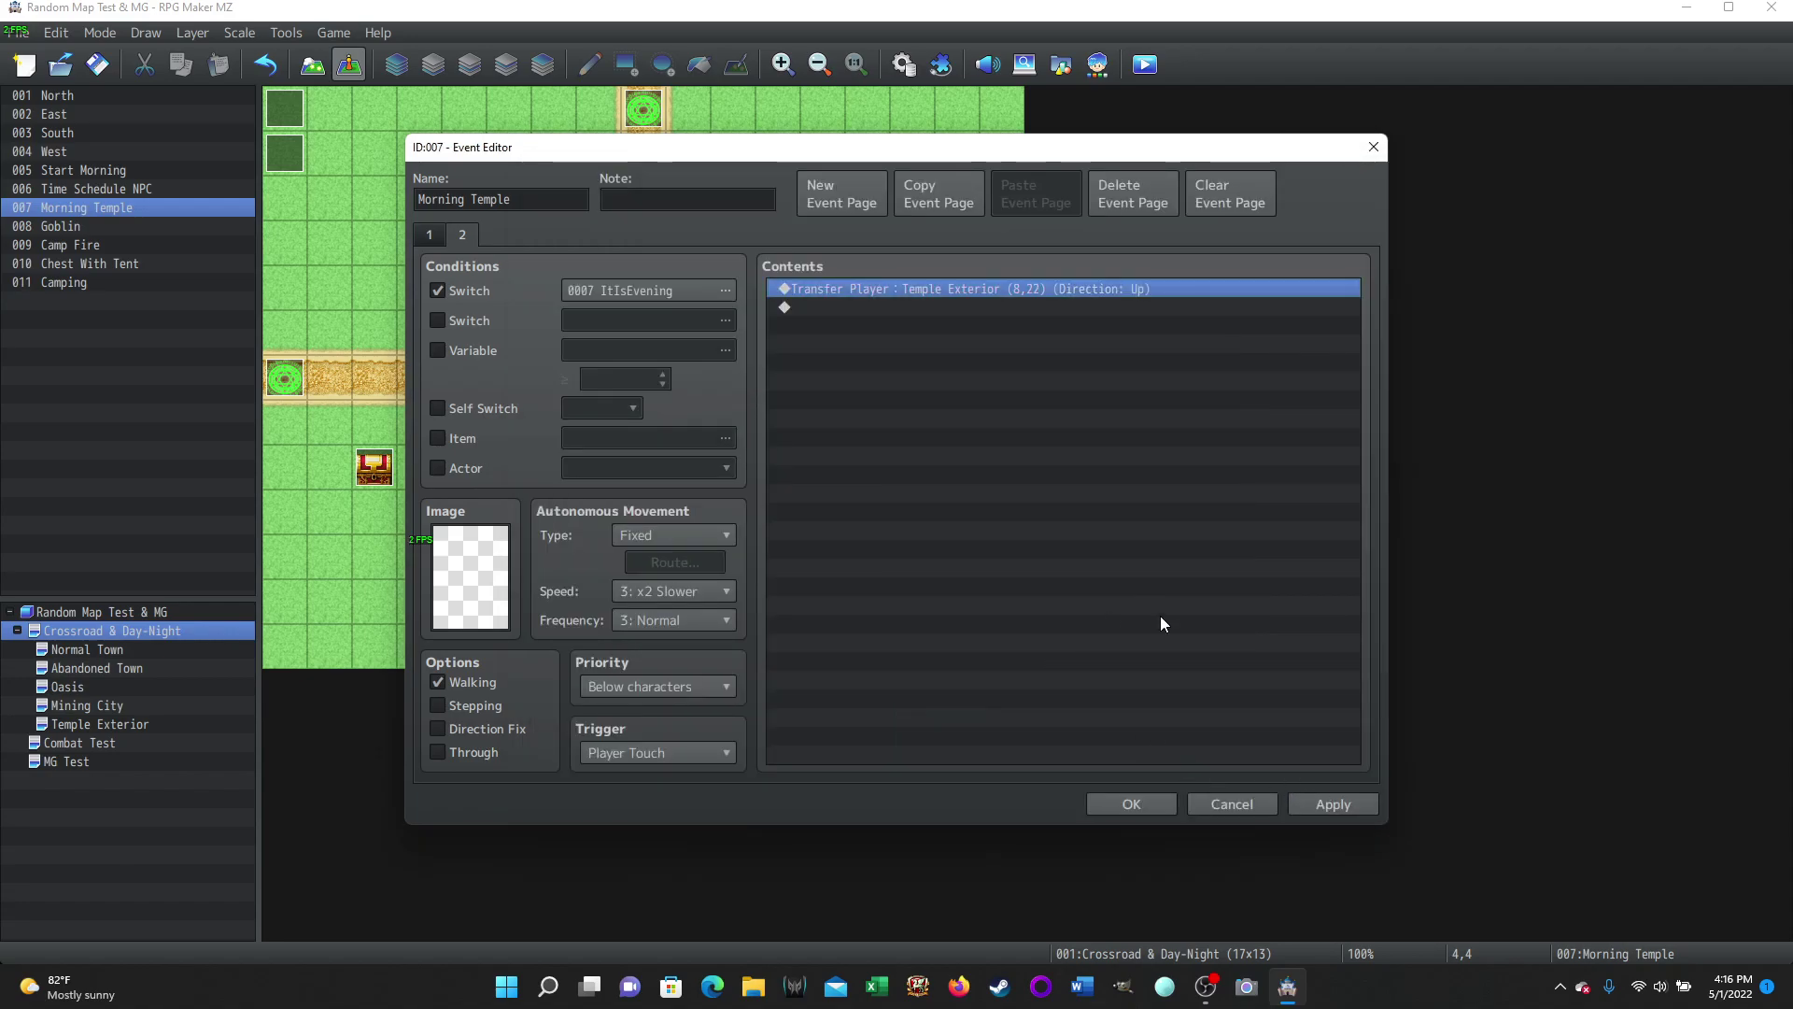
left_click(1332, 799)
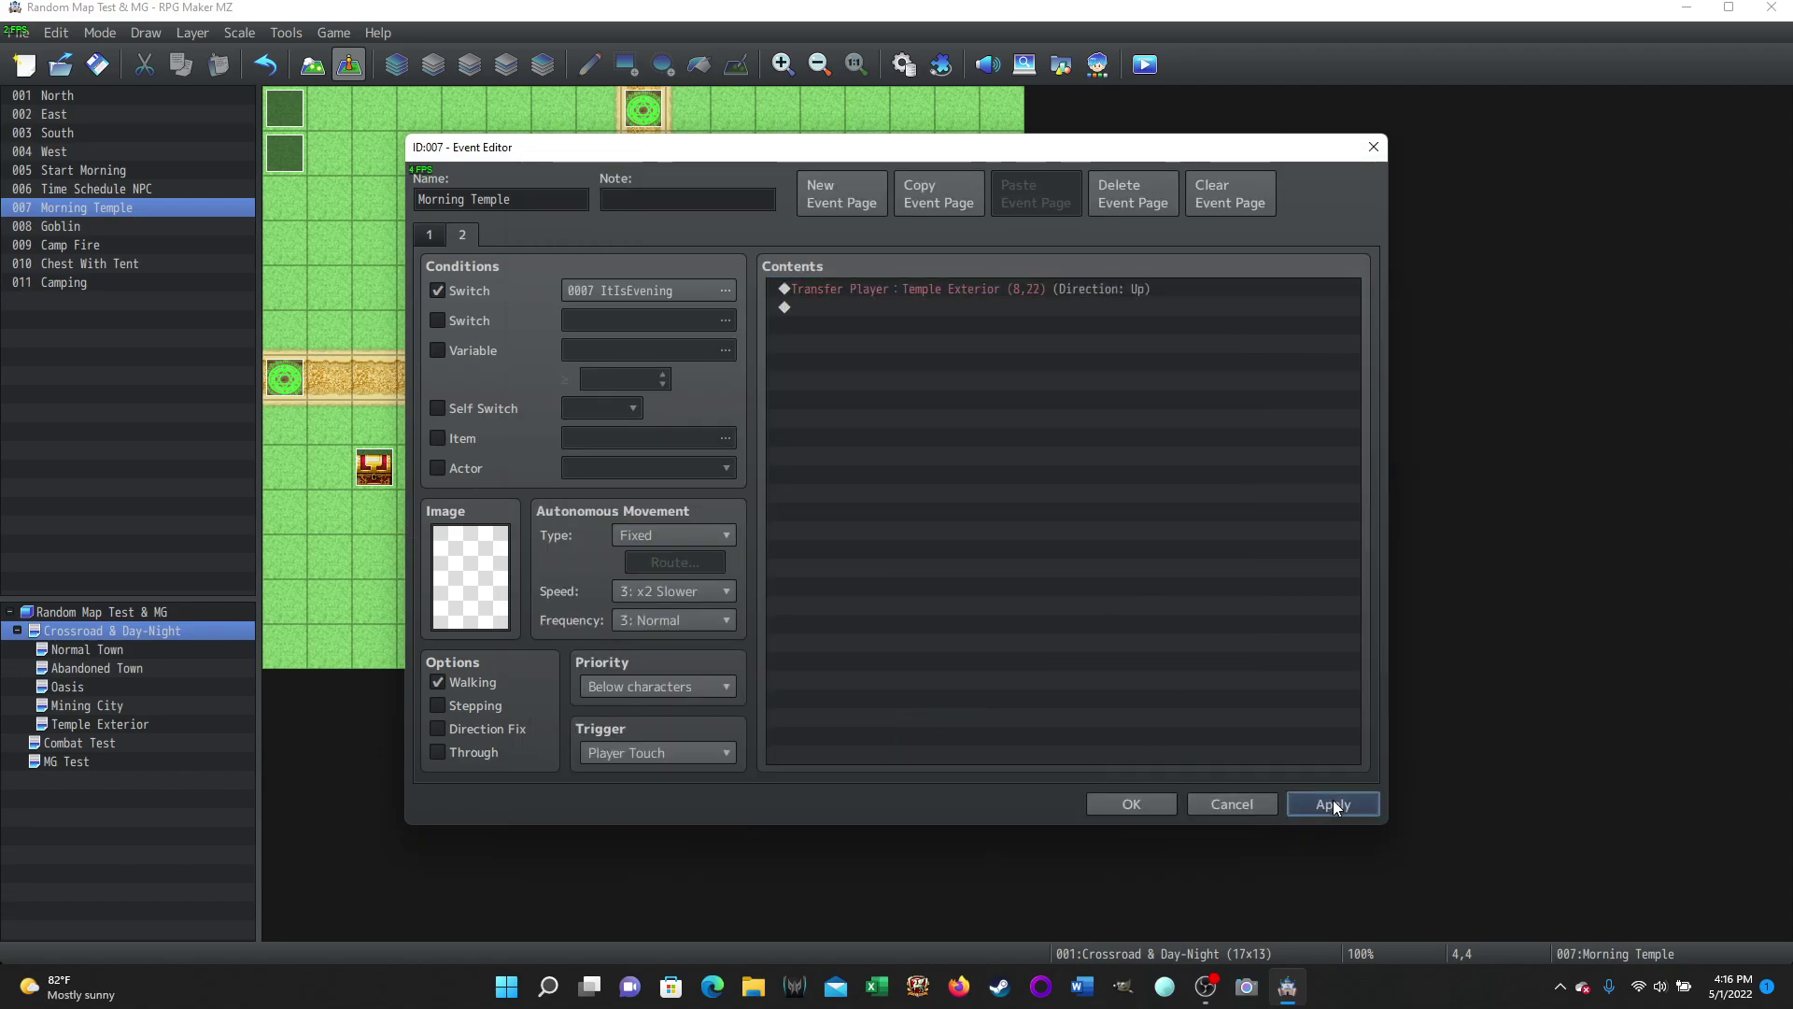
- Save the temple event and start a playtest with a New Game
left_click(1122, 809)
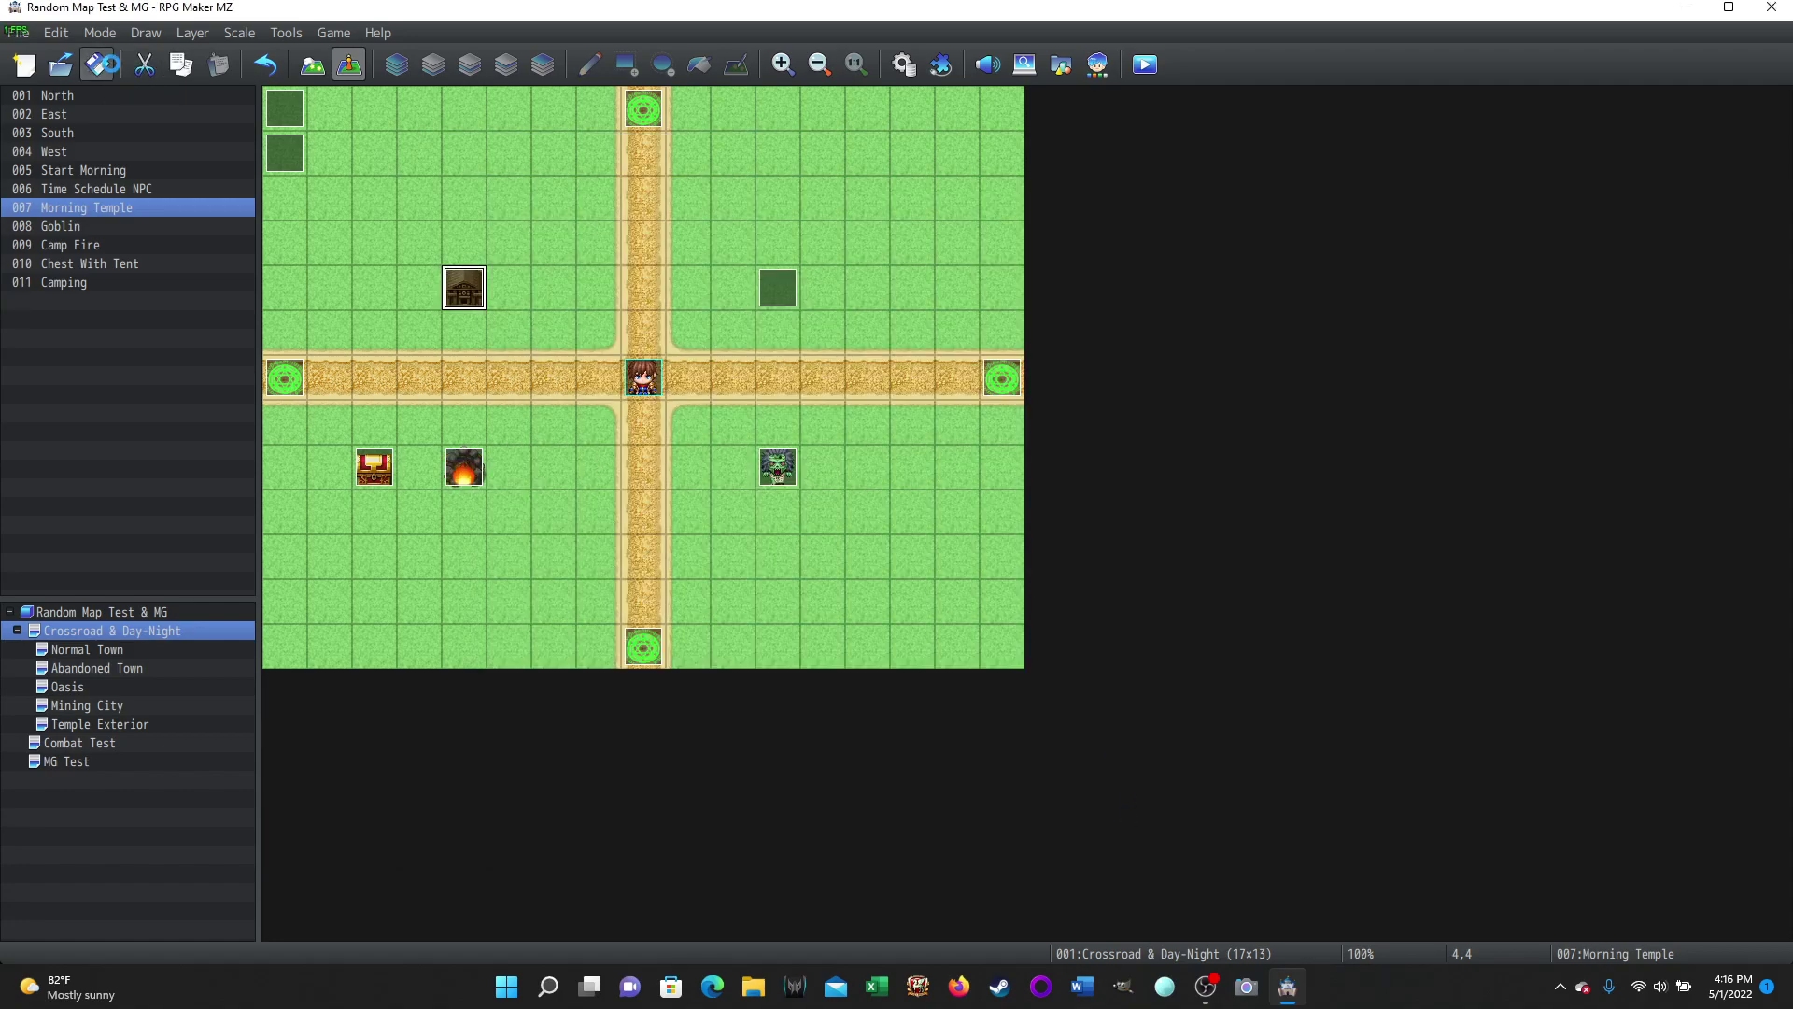
left_click(1156, 65)
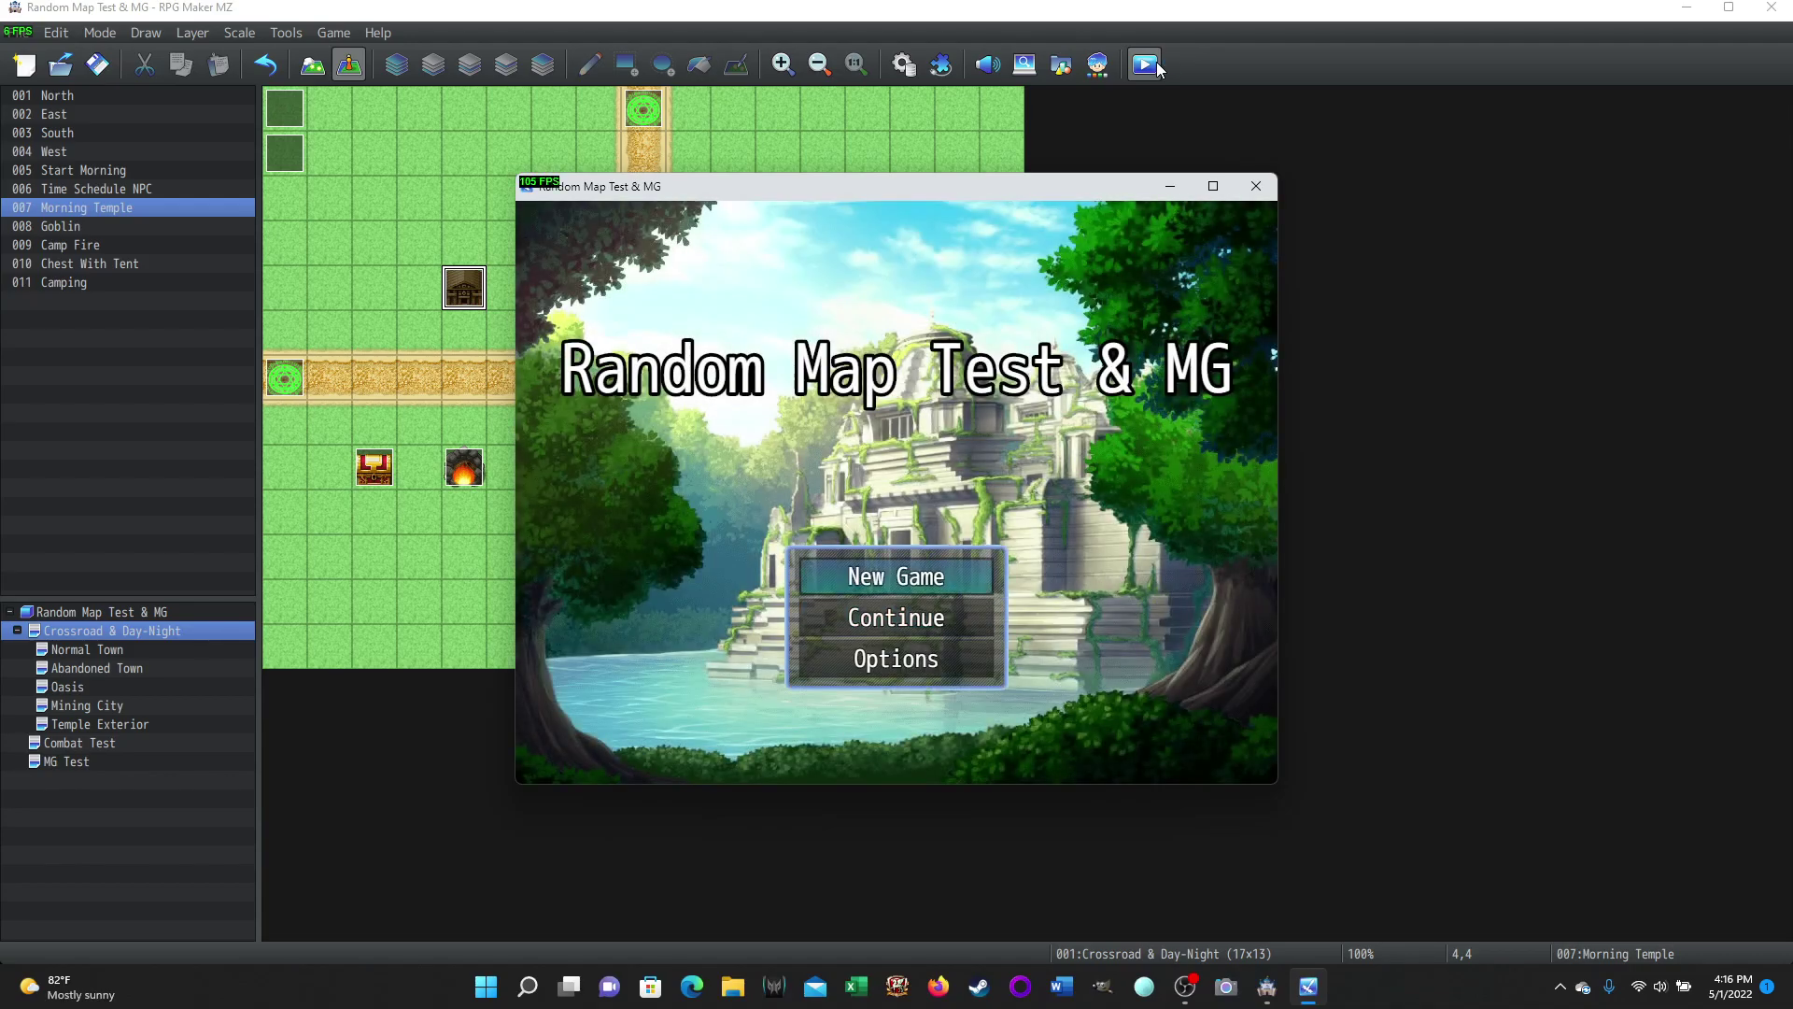
key("Return")
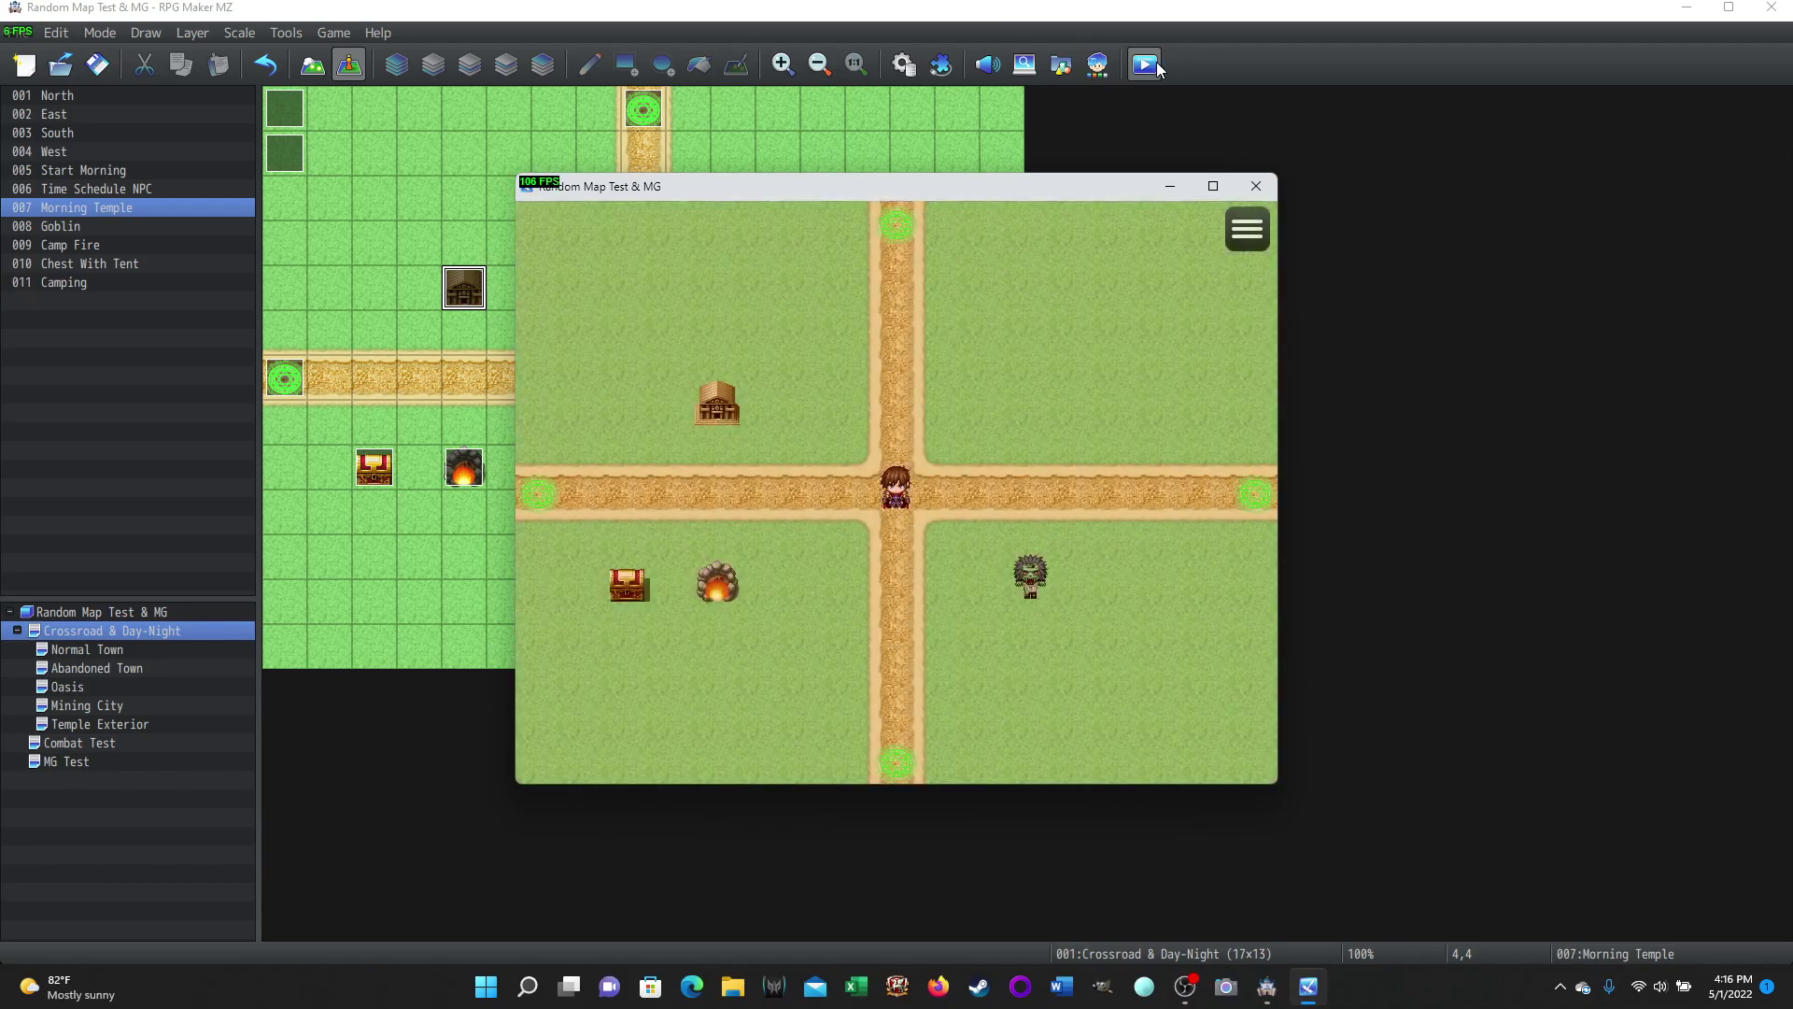
- Walk up to the temple and confirm the morning message appears
key("Left")
key("Up")
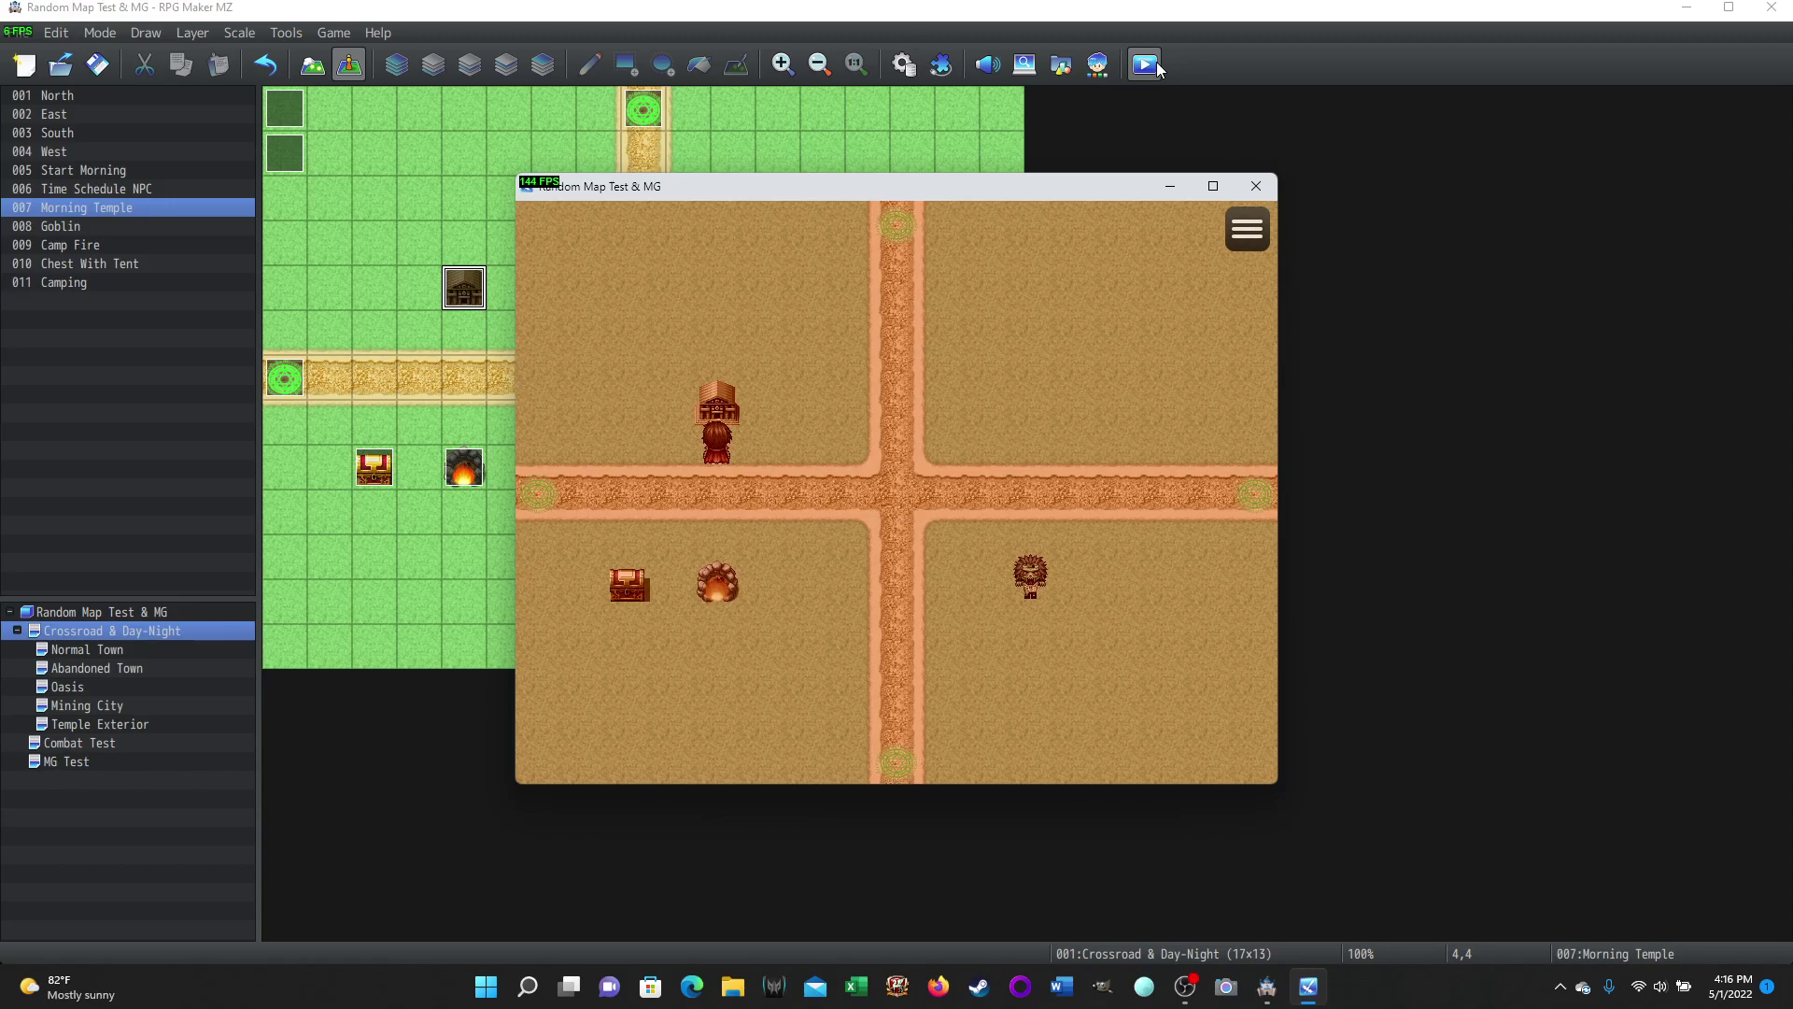
key("Return")
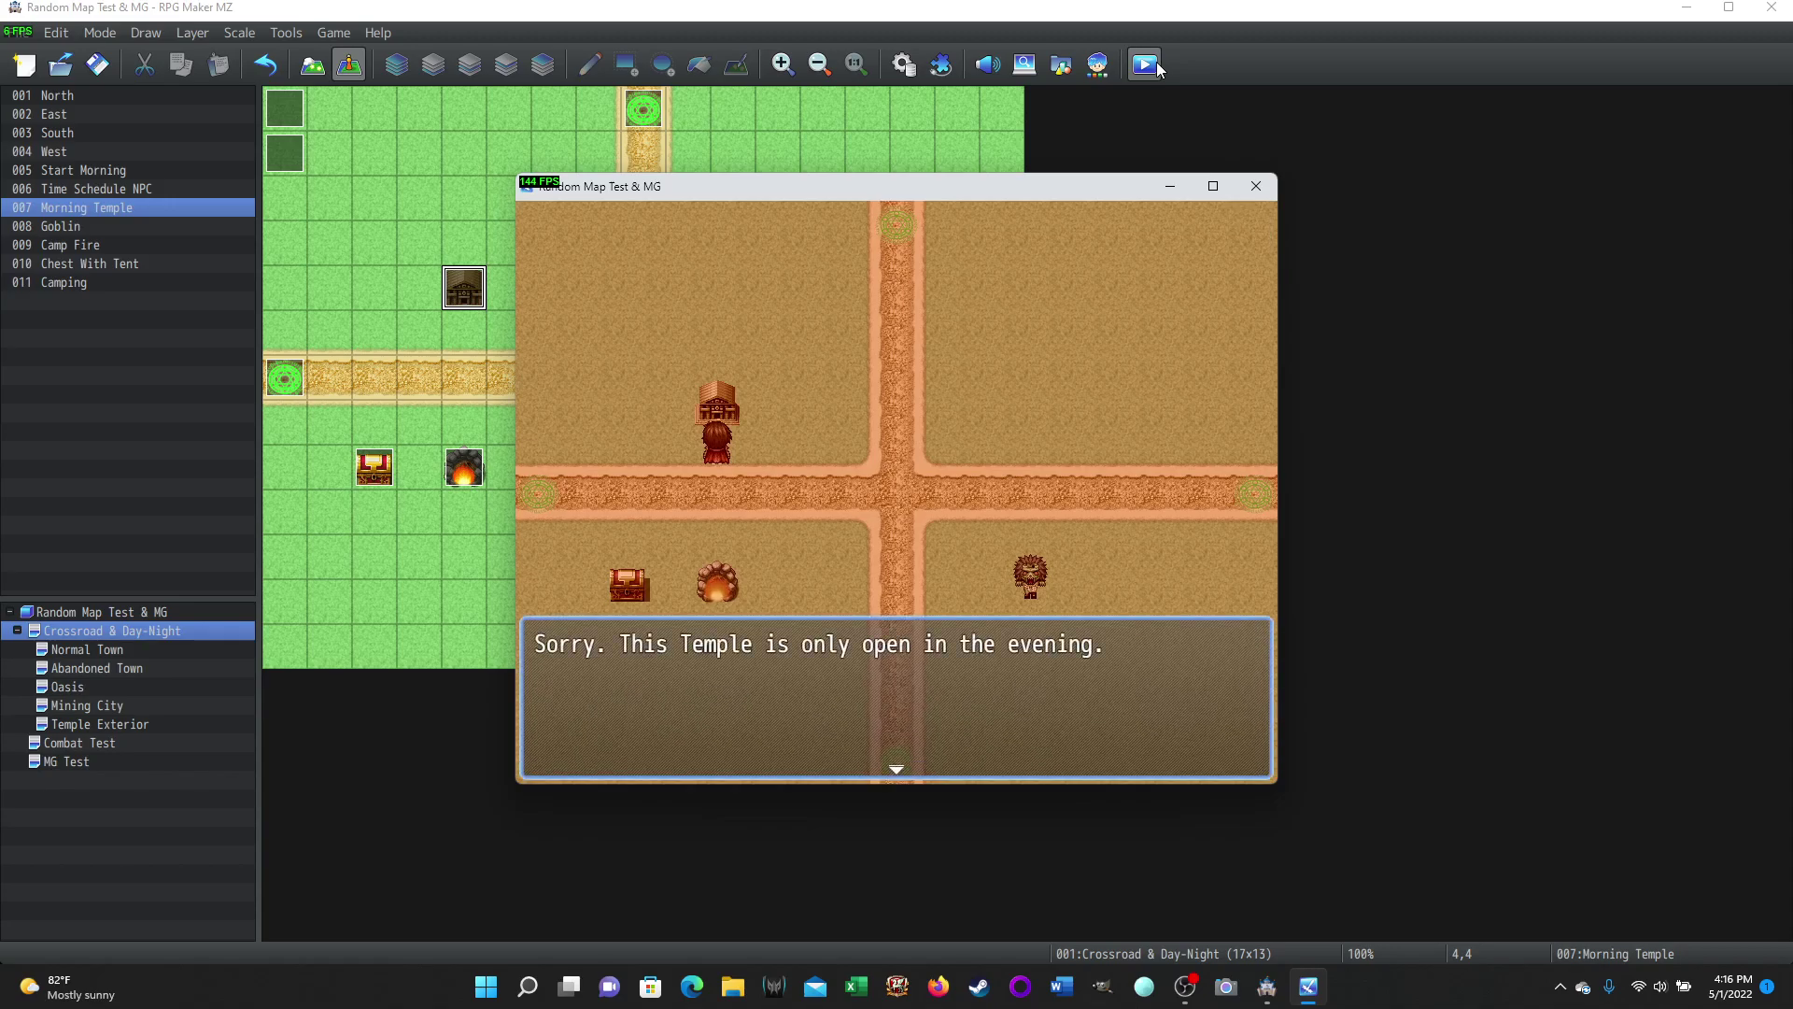
key("Return")
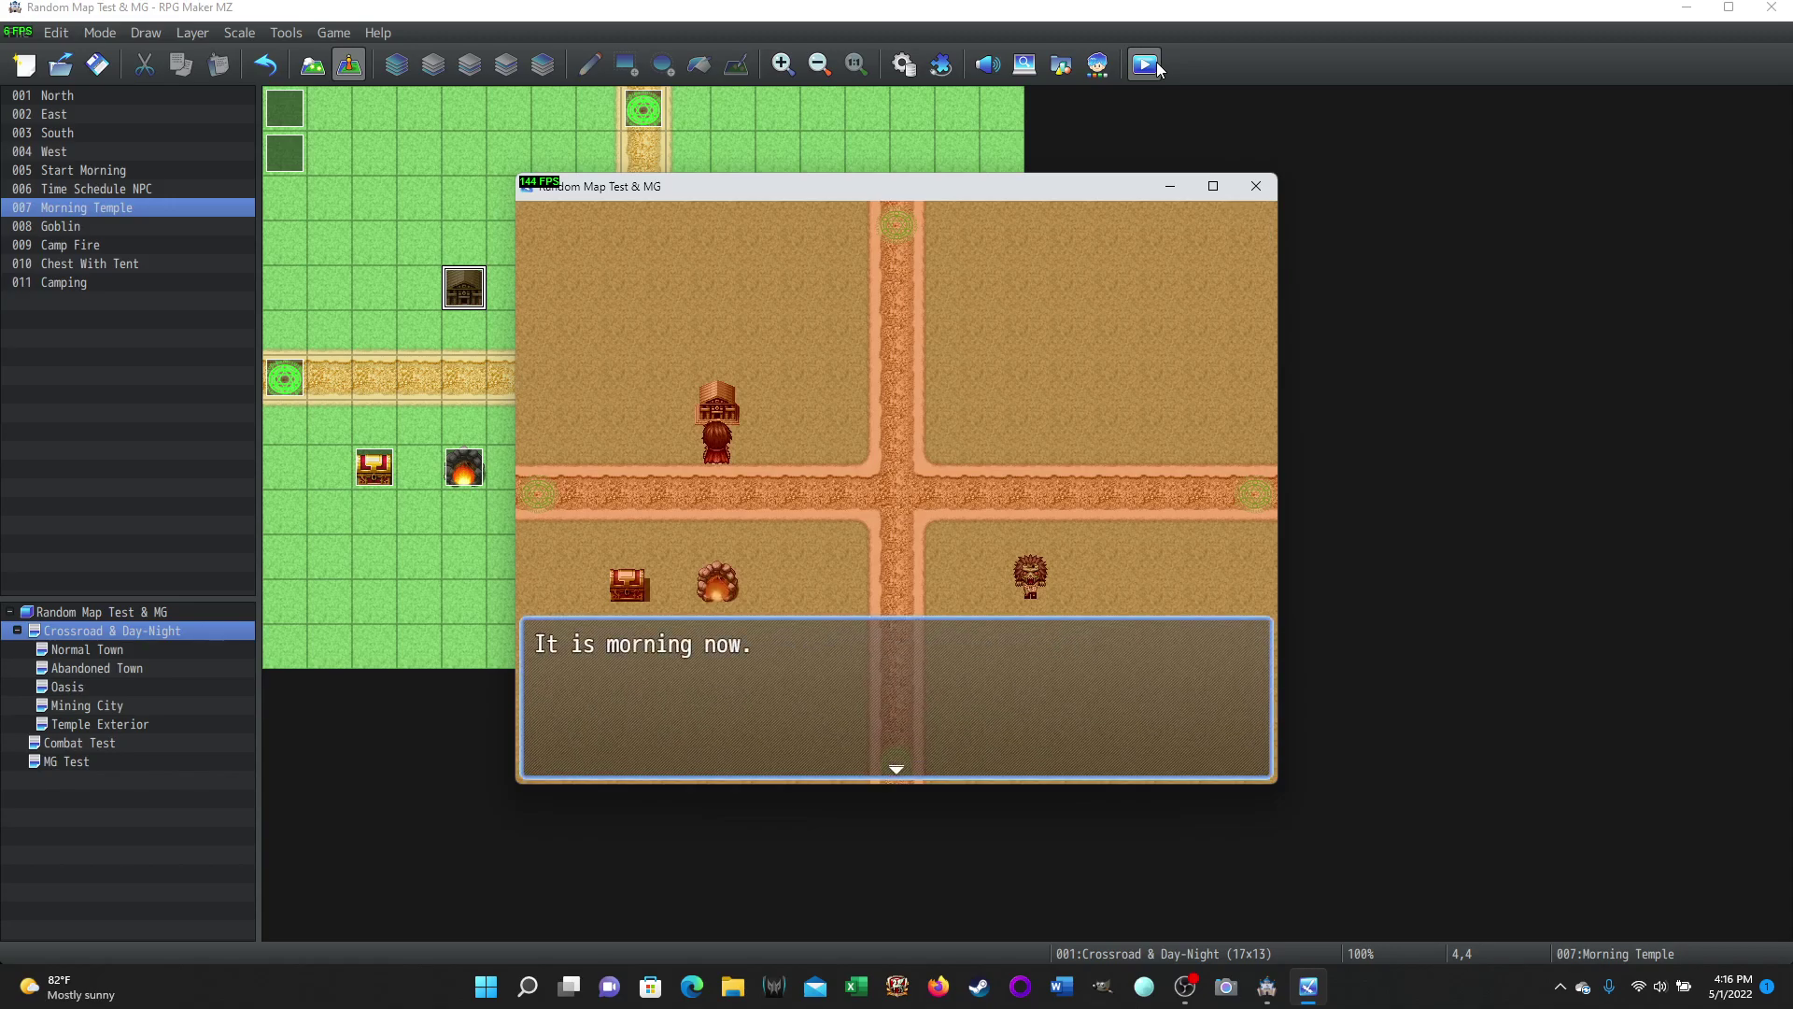
key("Return")
key("Down")
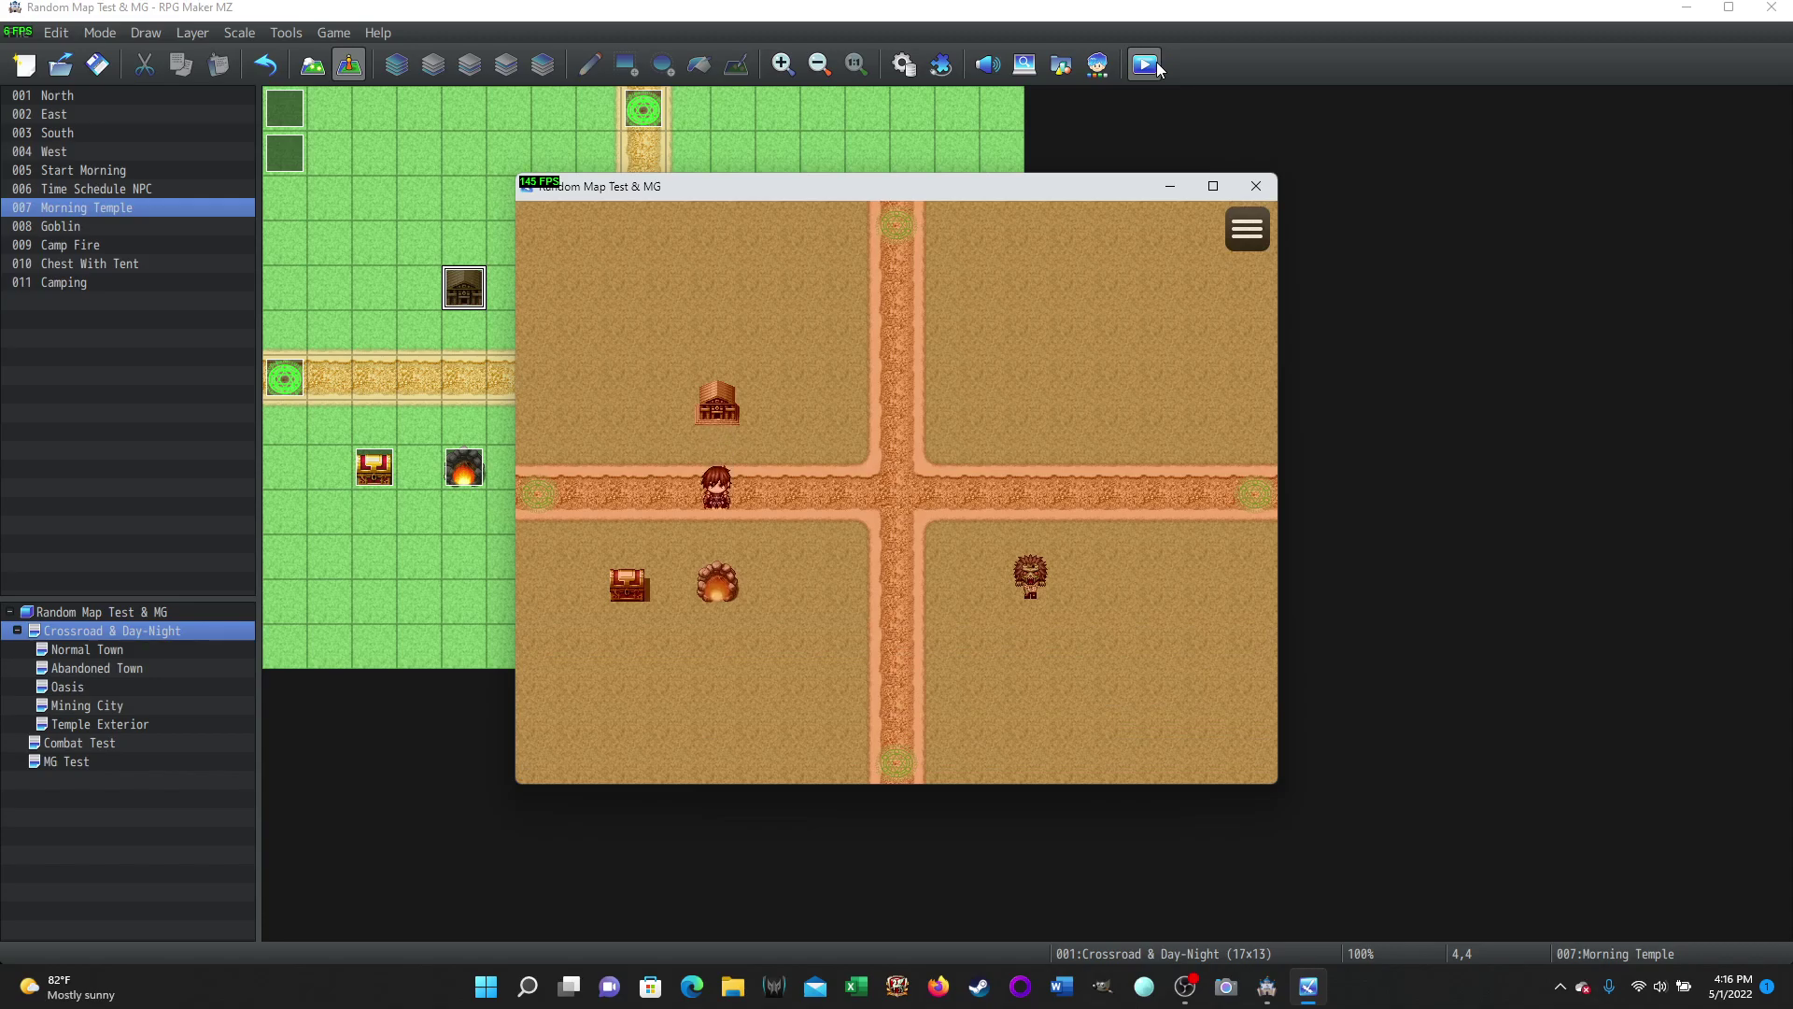
- Revisit the temple to confirm the afternoon message appears
key("Up")
key("Return")
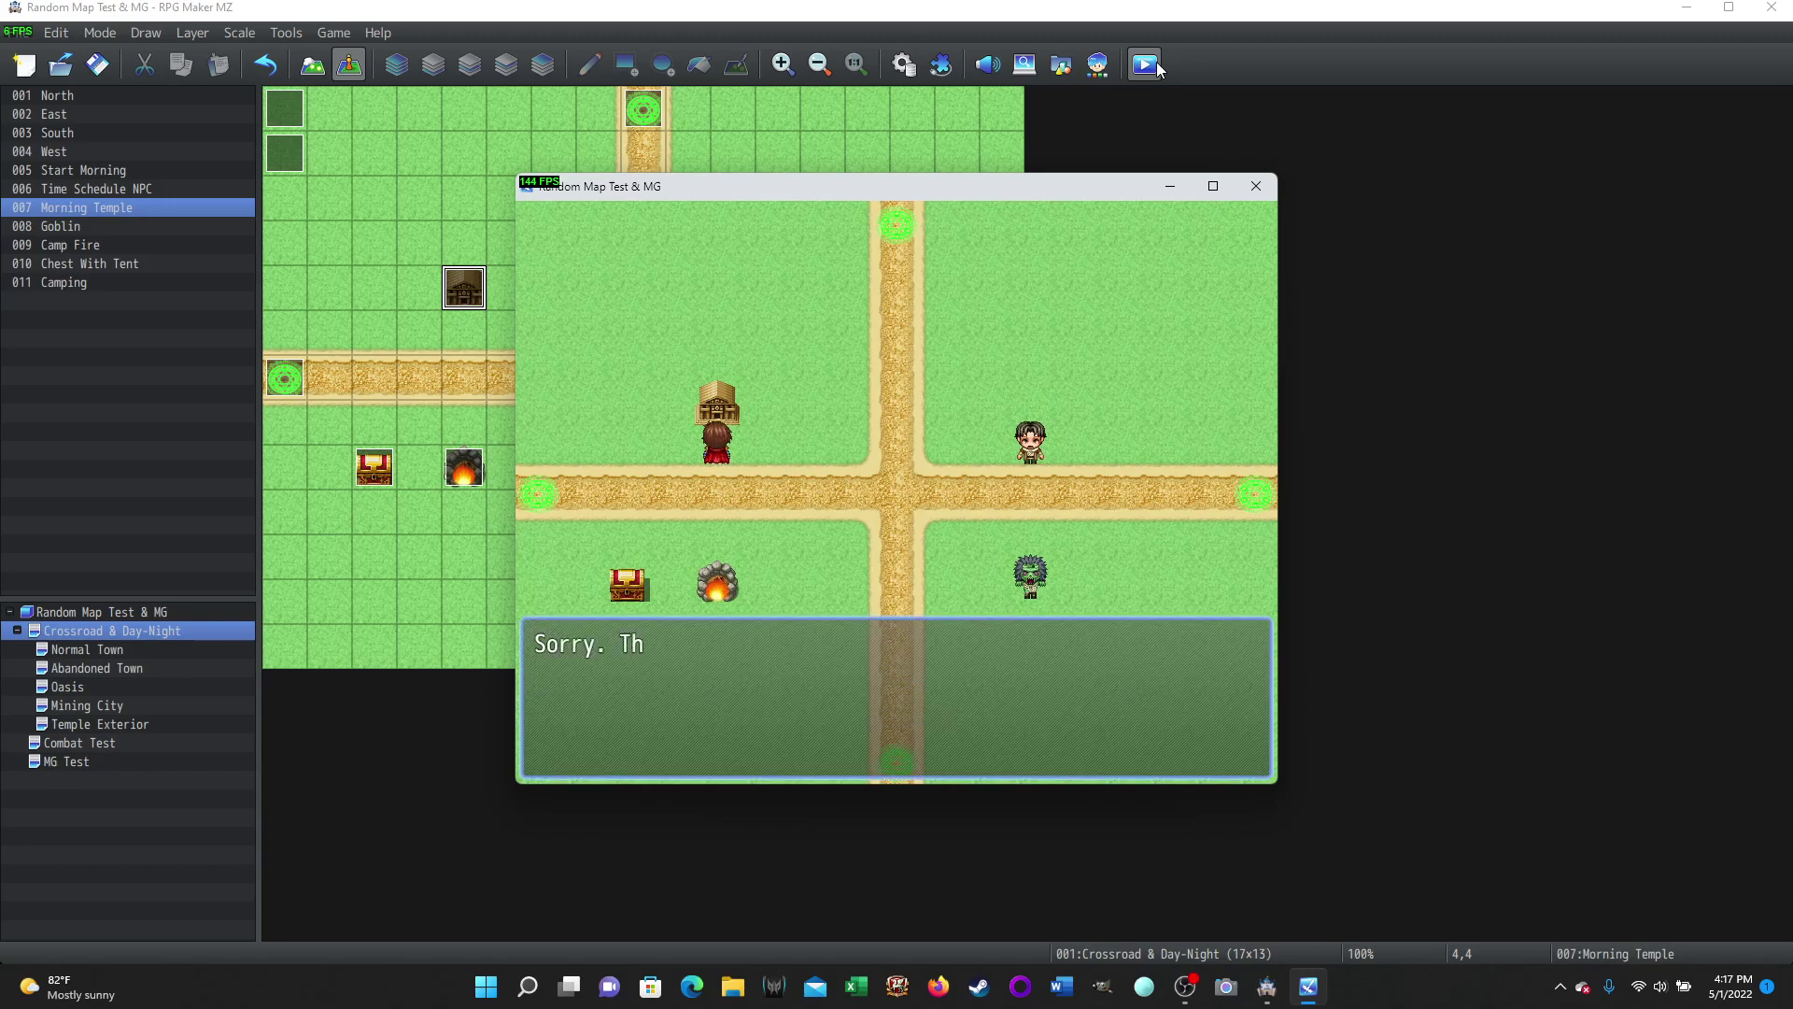
key("Return")
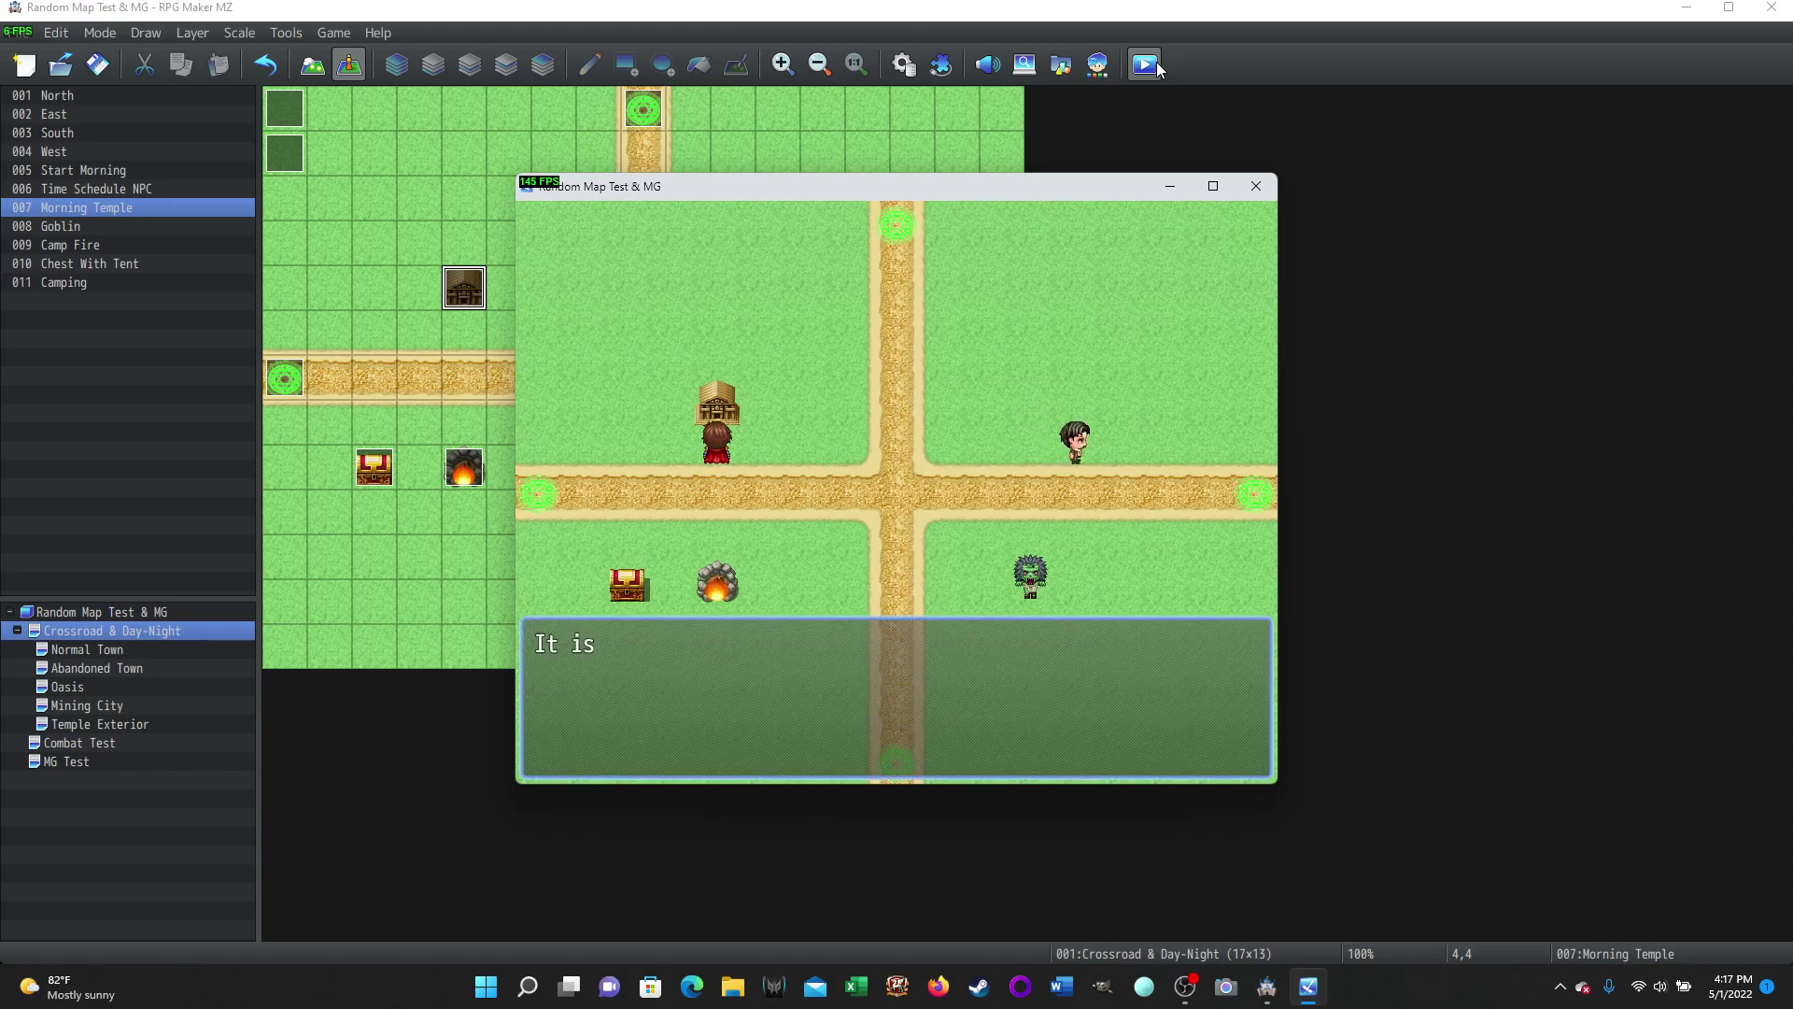
key("Return")
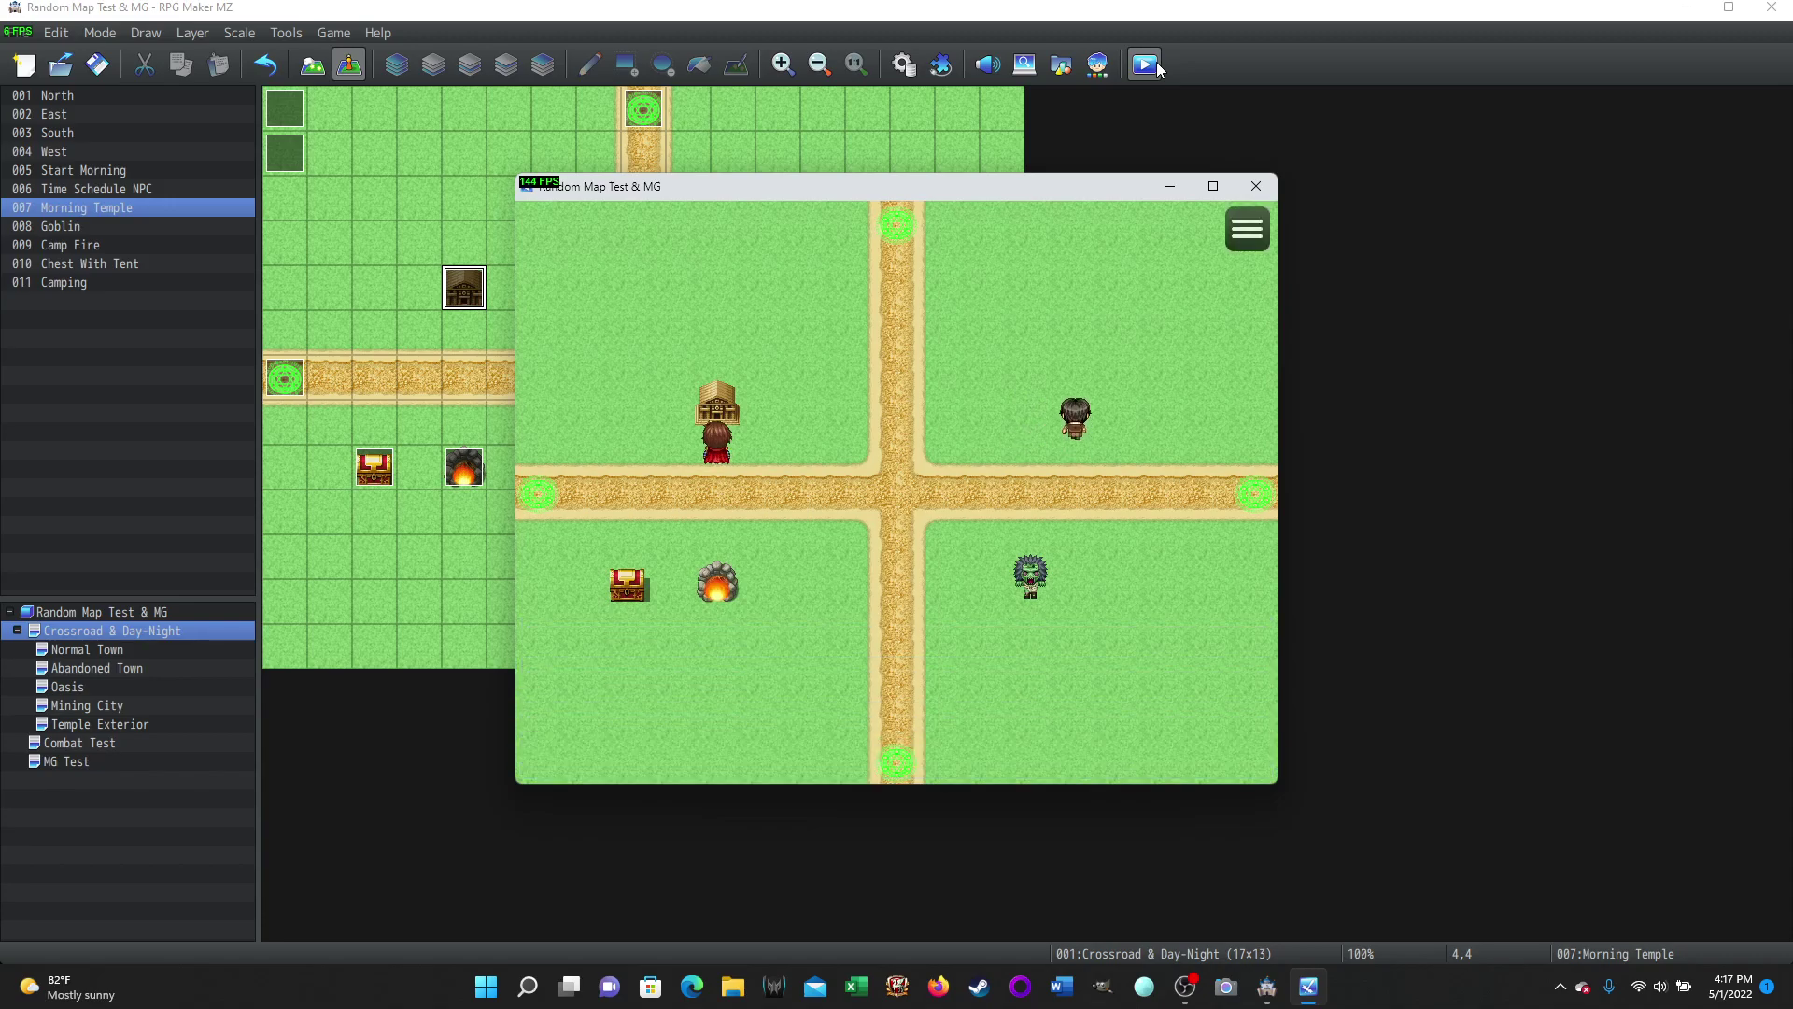
key("Down")
key("Up")
key("Return")
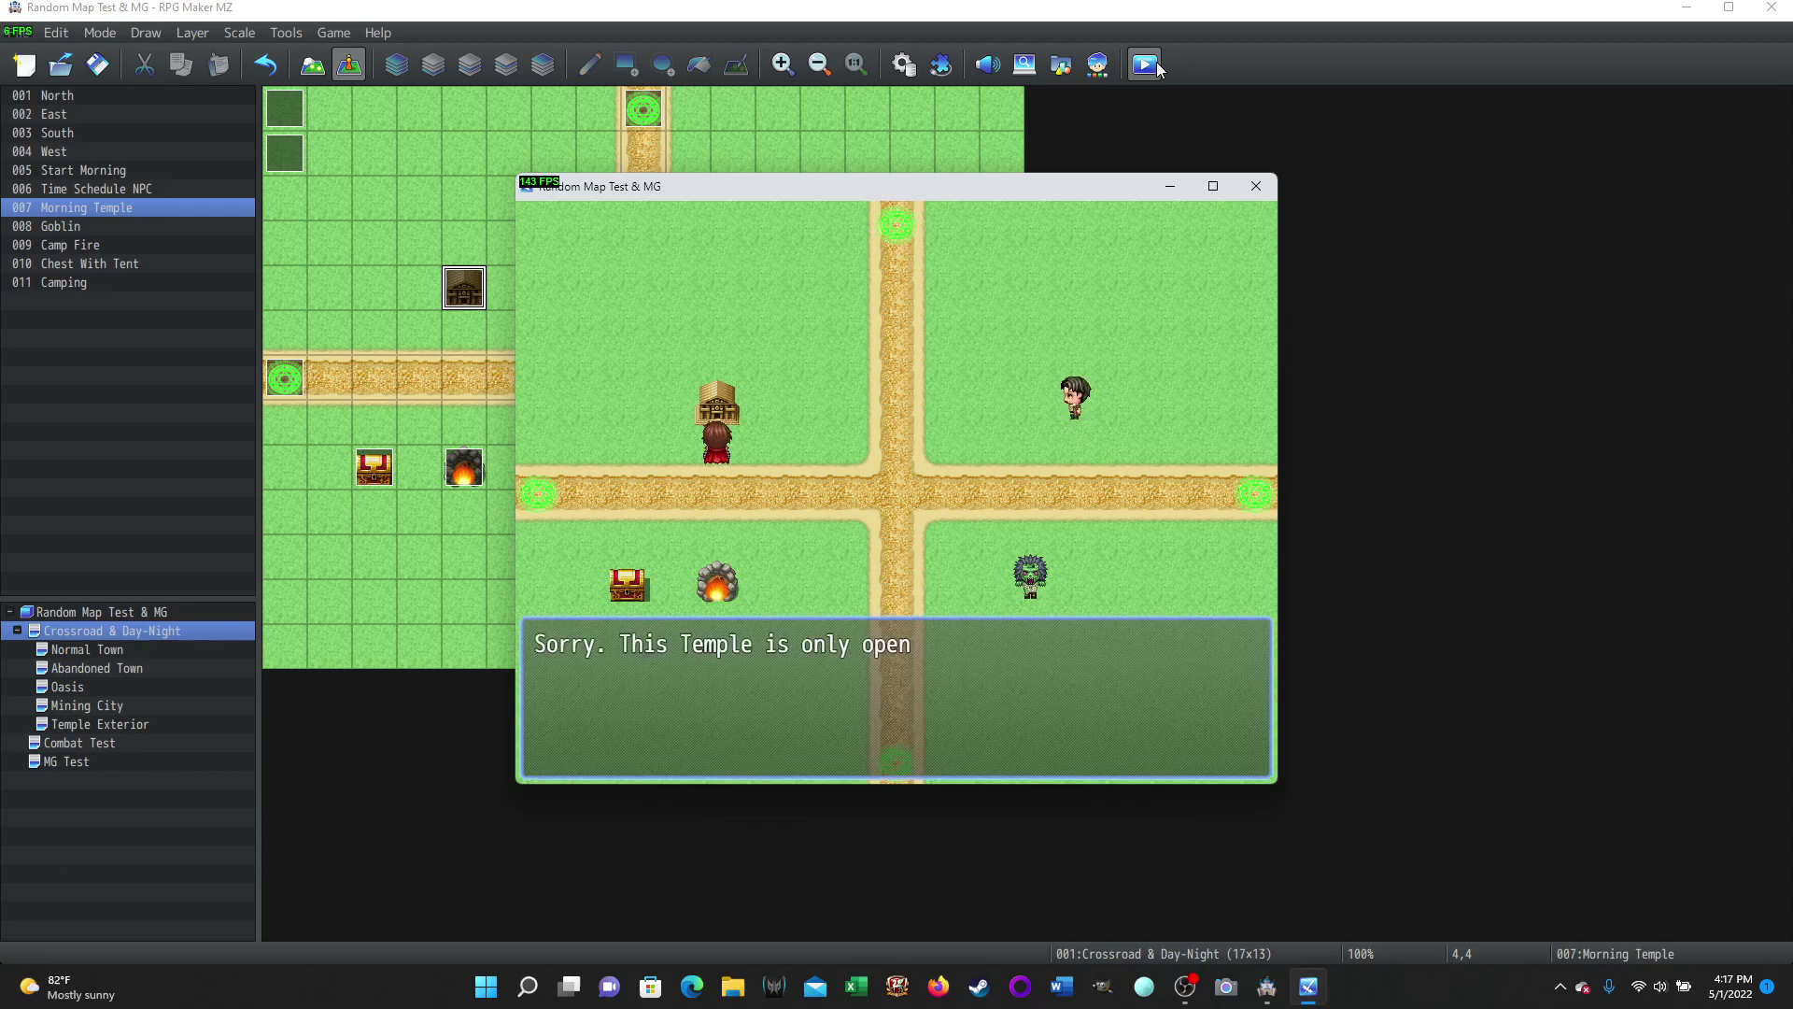
key("Return")
key("Return")
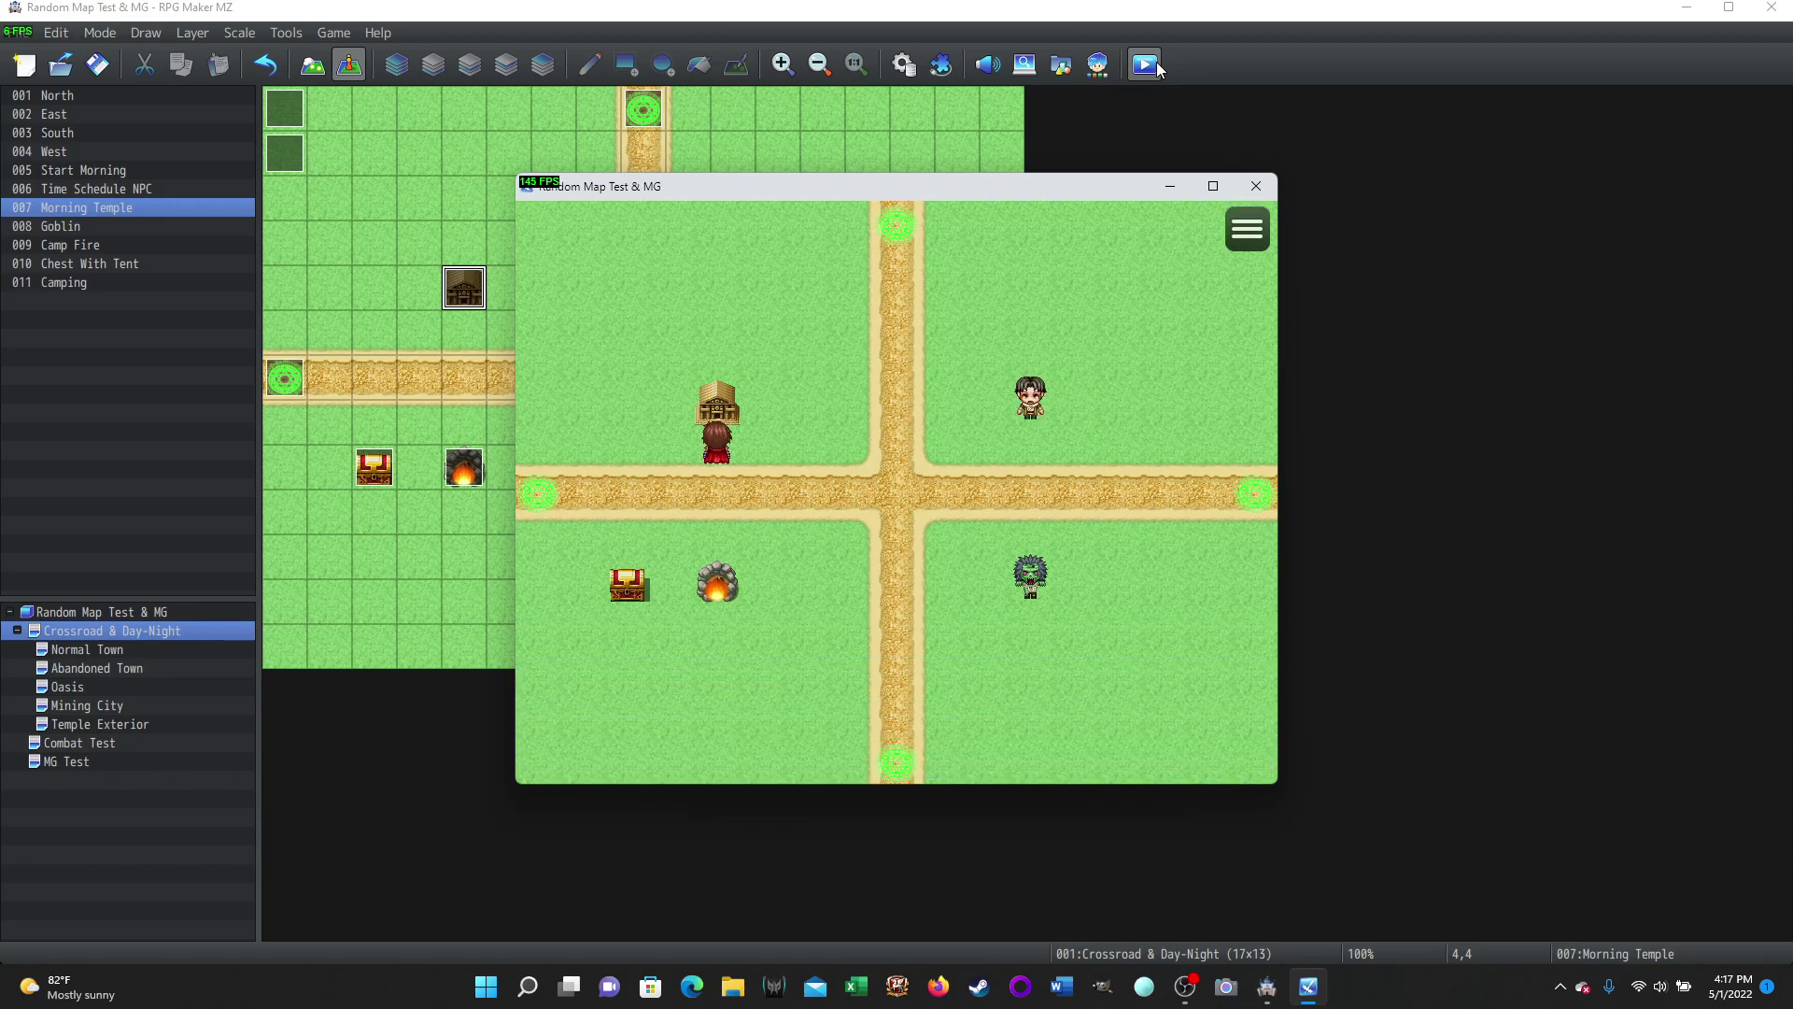
key("Down")
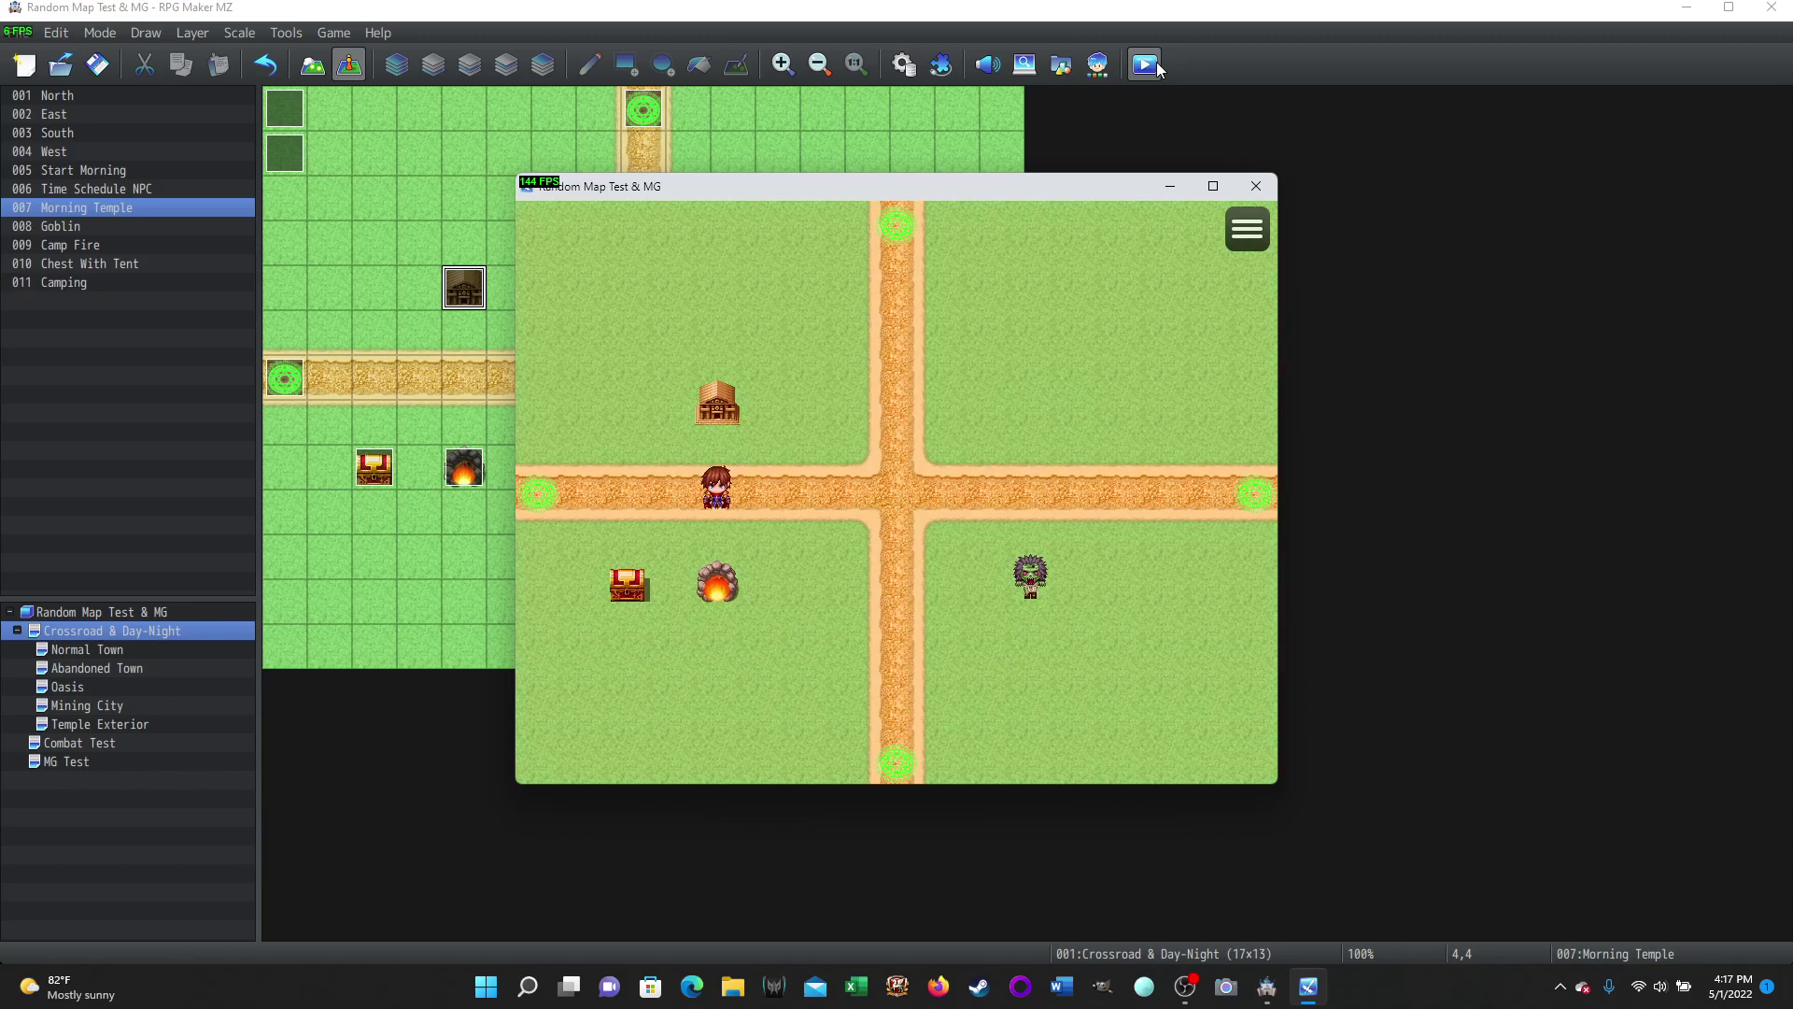
- Enter the temple in the evening, return to the crossroad, then confirm the night message
key("Up")
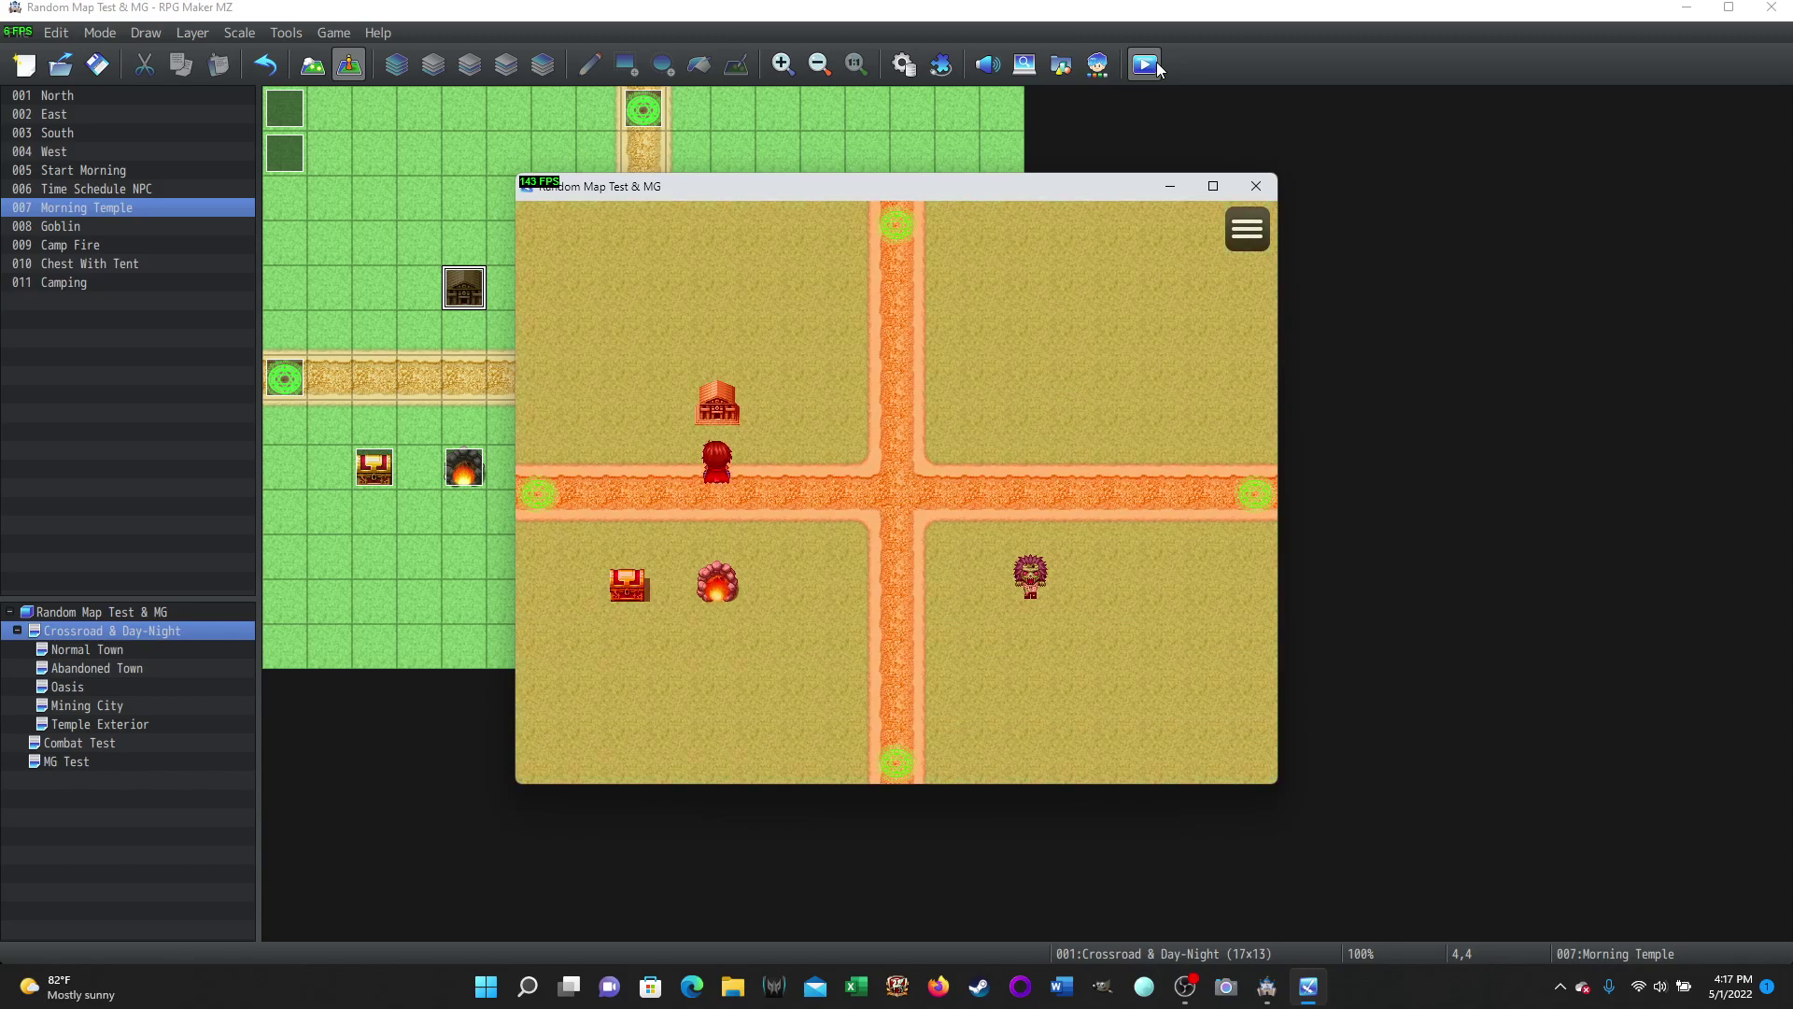
key("Down")
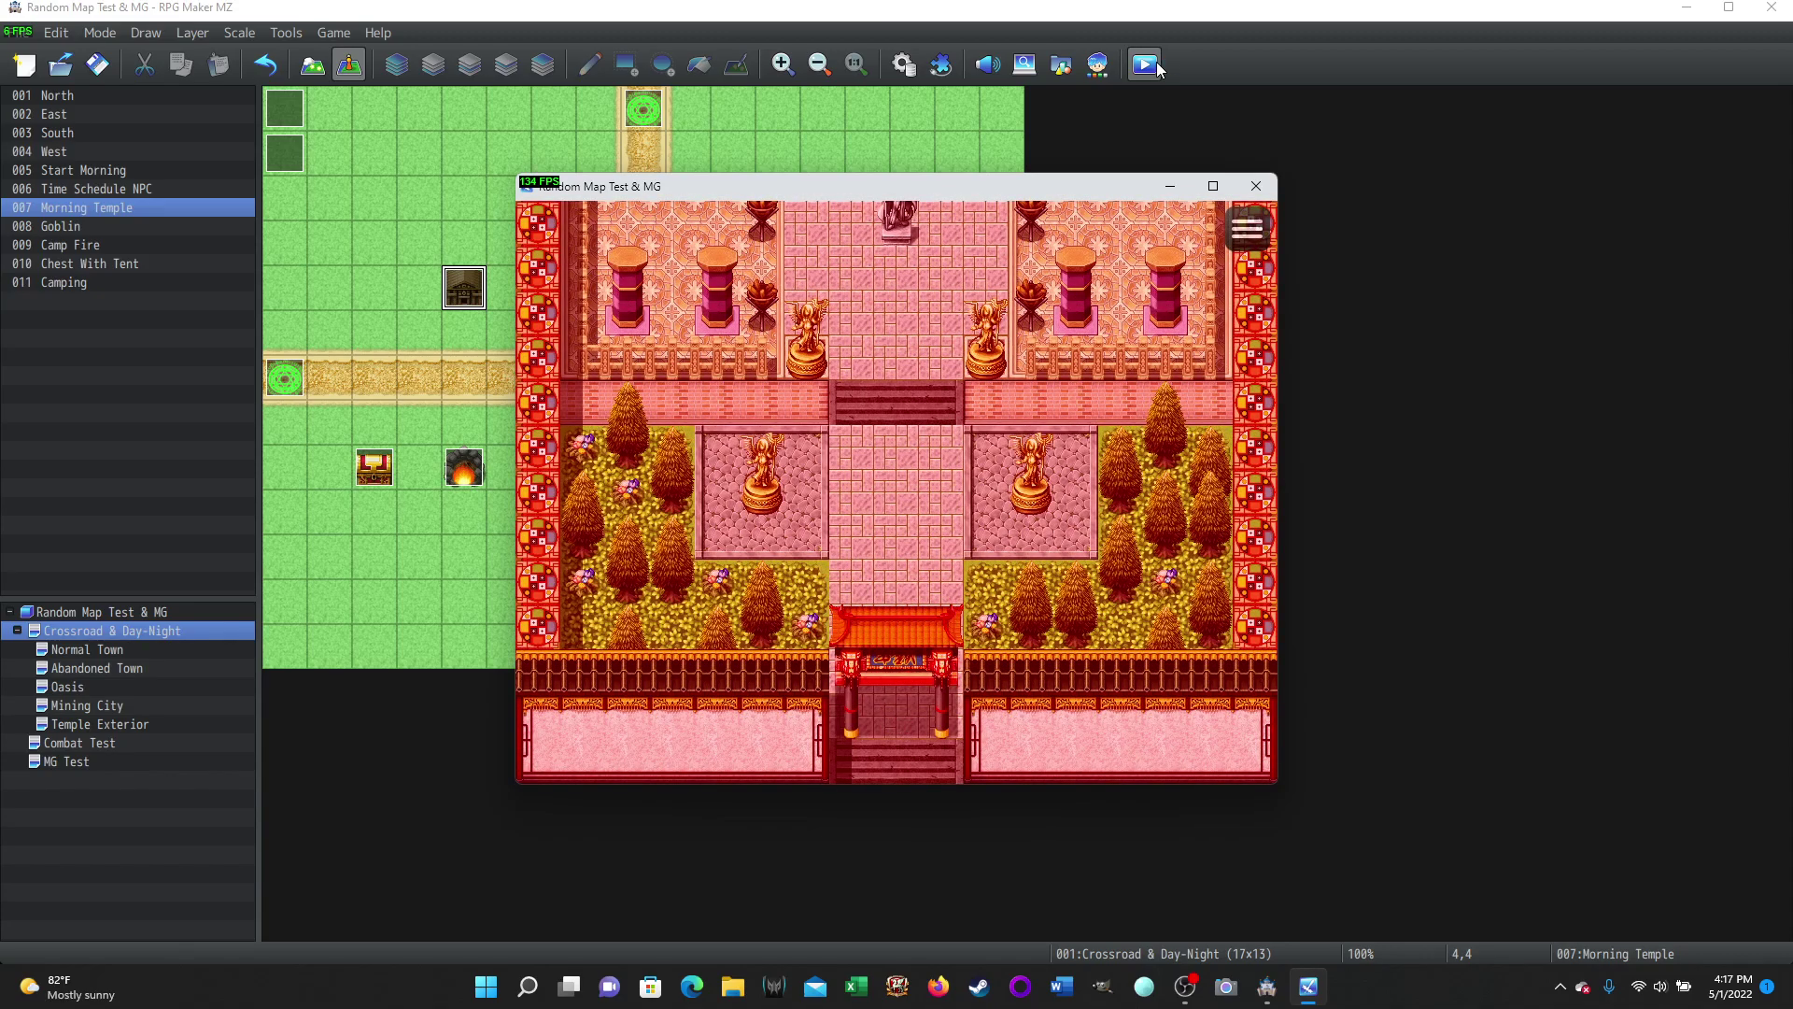
key("Down")
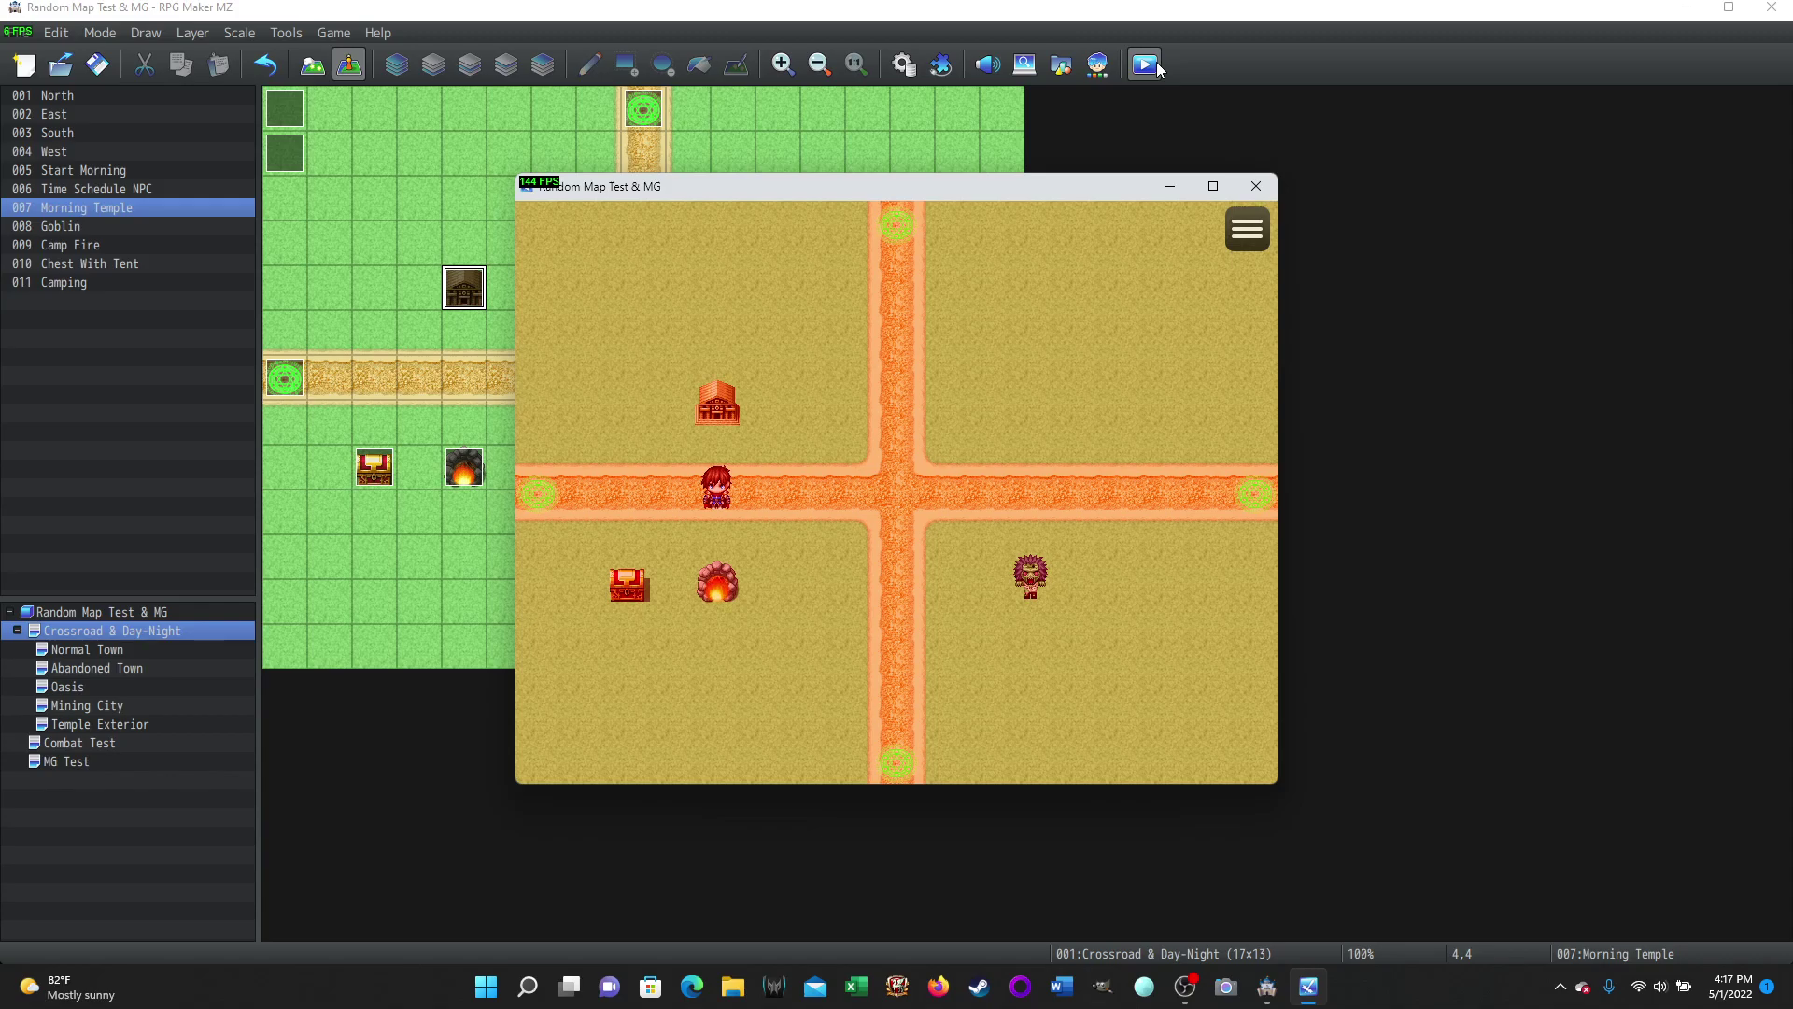
key("Up")
key("Return")
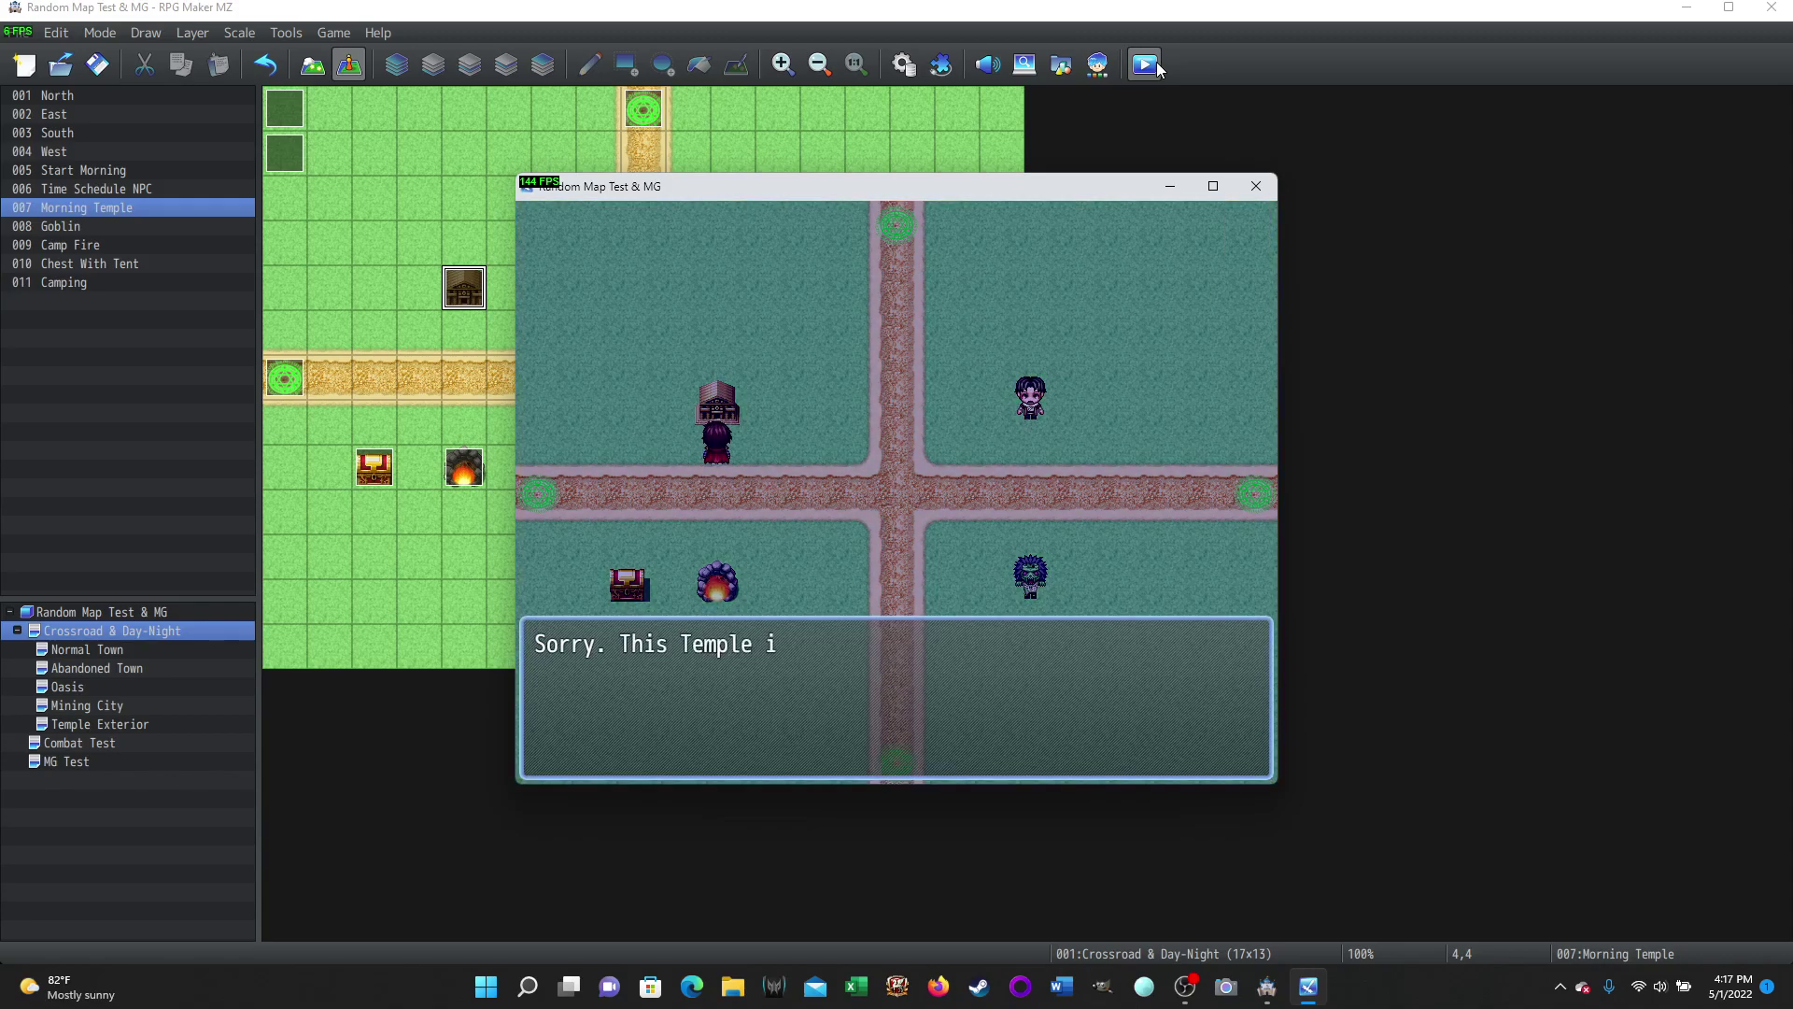
key("Return")
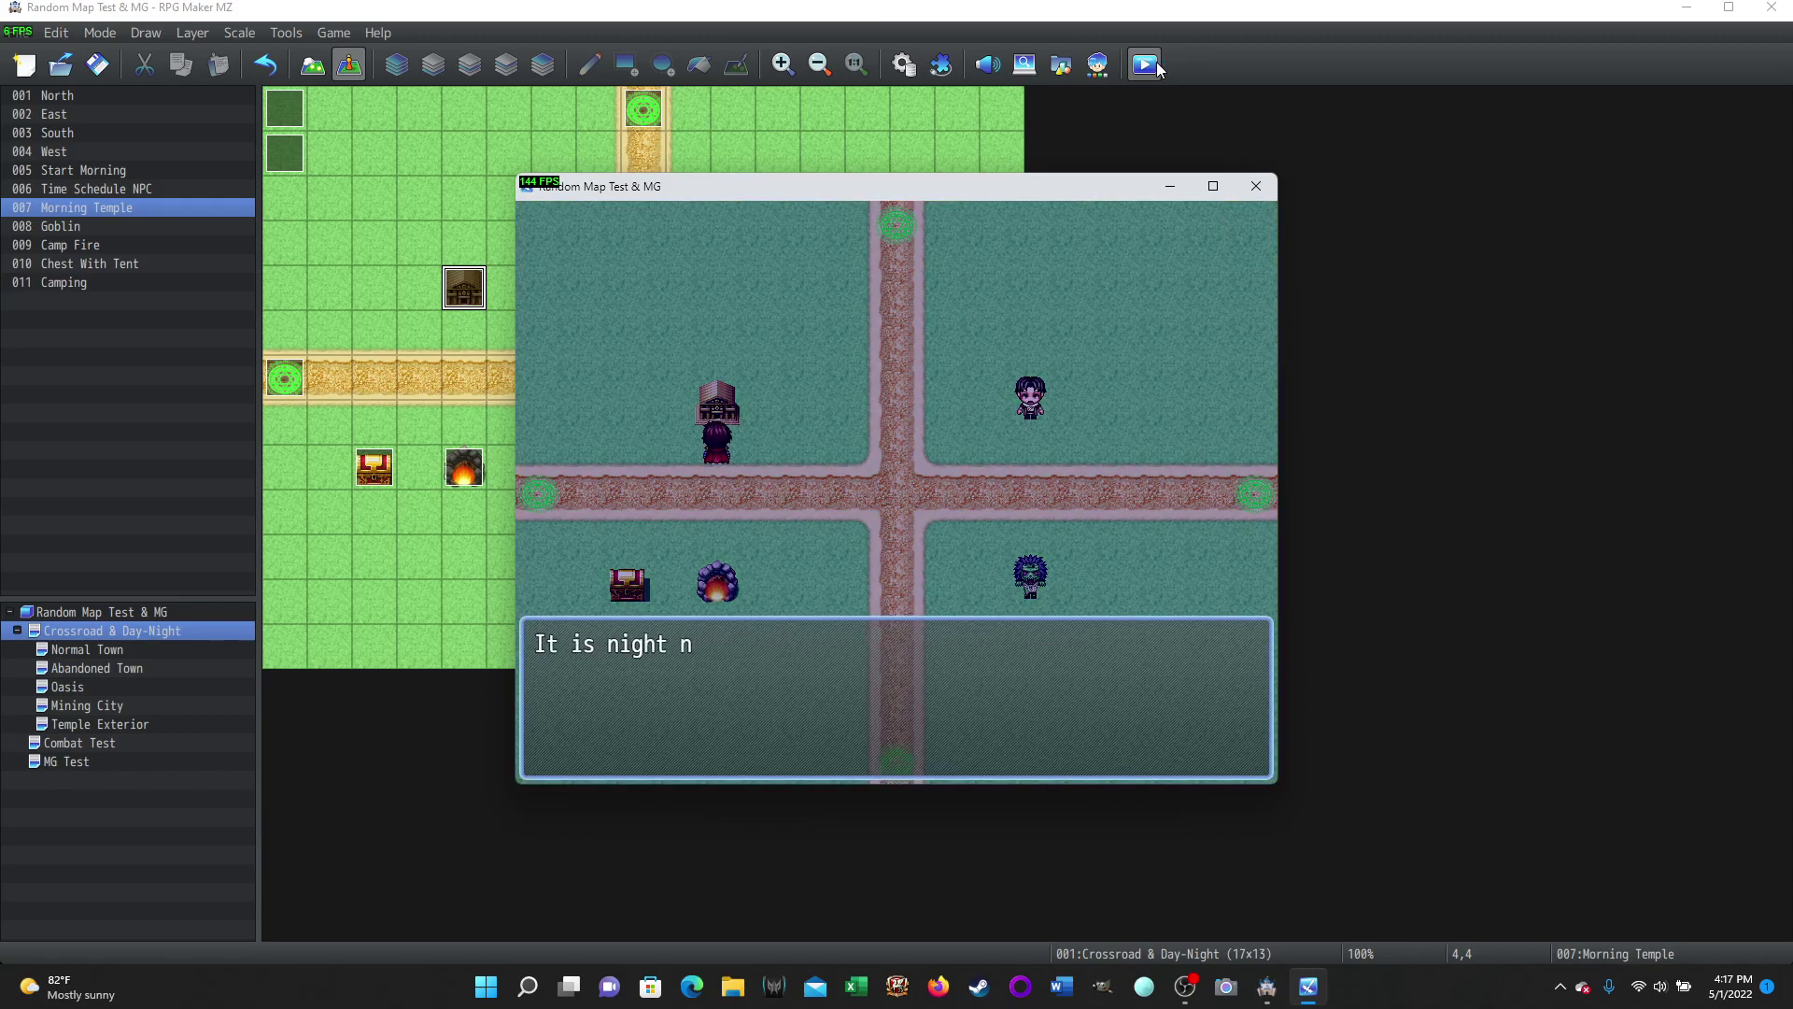
key("Return")
key("Down")
key("Right")
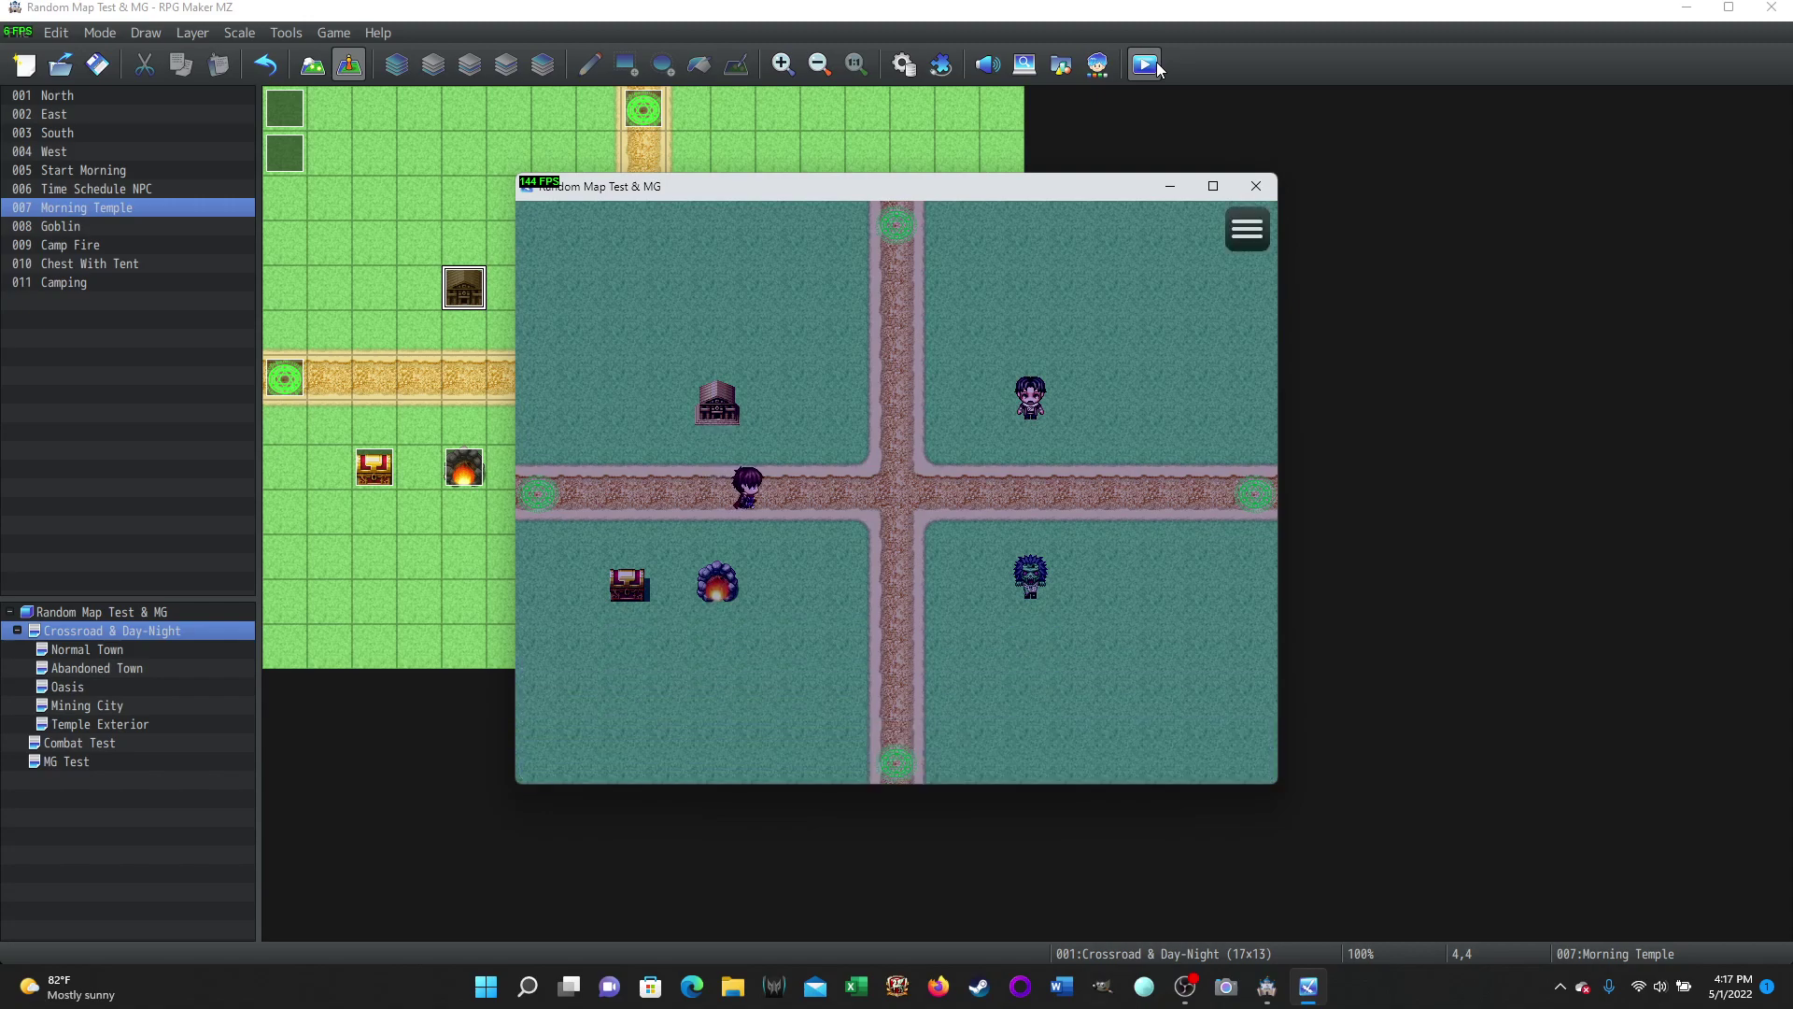
- End the playtest and review the Morning Temple event, cancelling without changes
left_click(1258, 198)
double_click(461, 294)
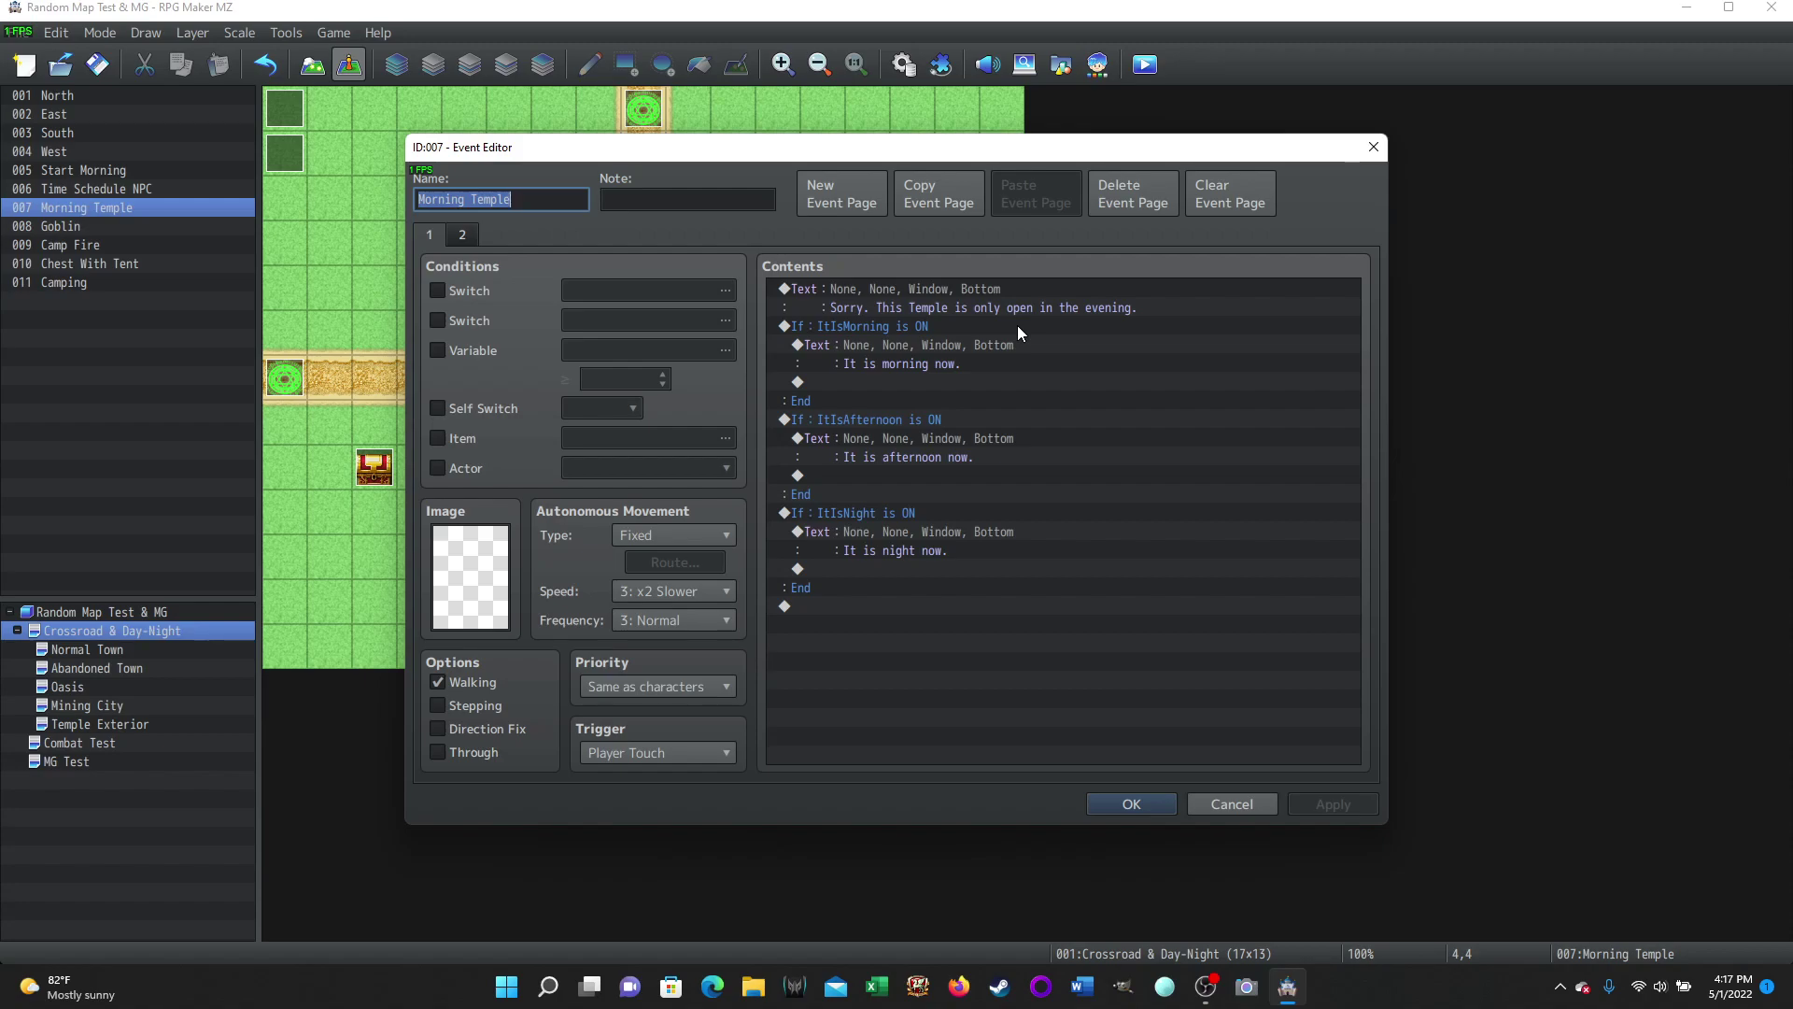
left_click(1226, 803)
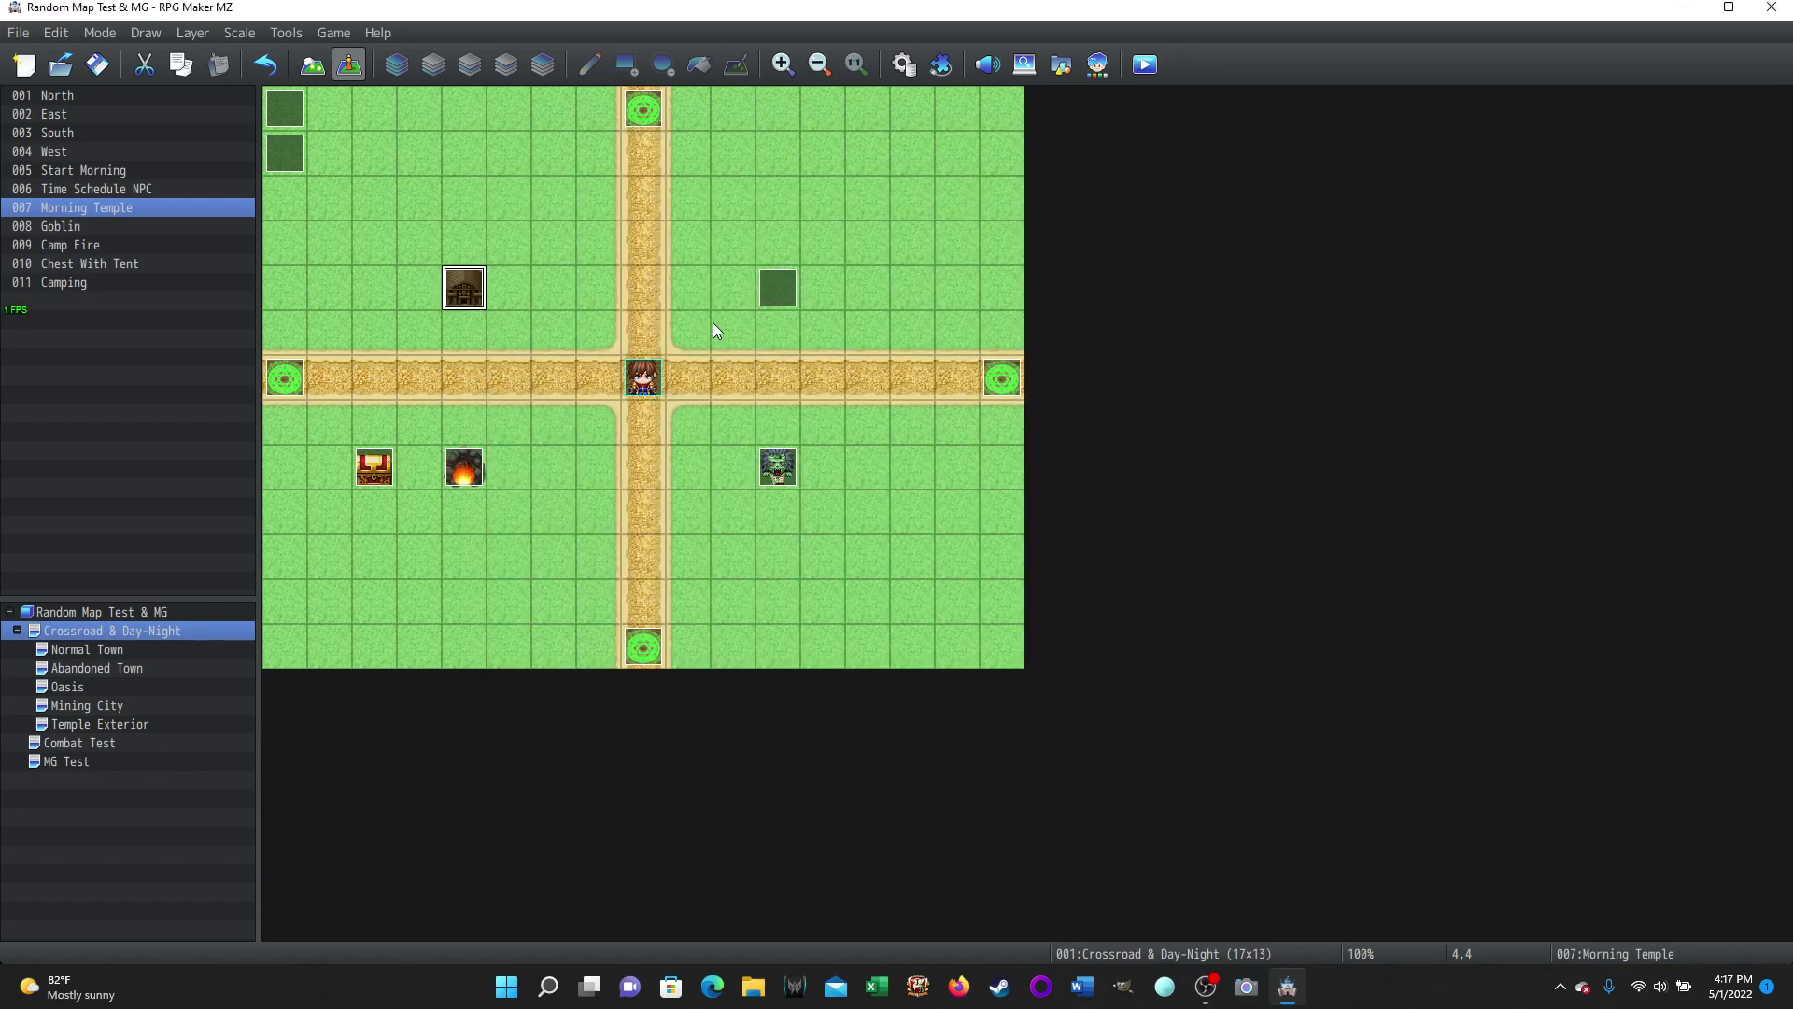
- Inspect all four pages of the Time Schedule NPC event, then cancel
double_click(781, 297)
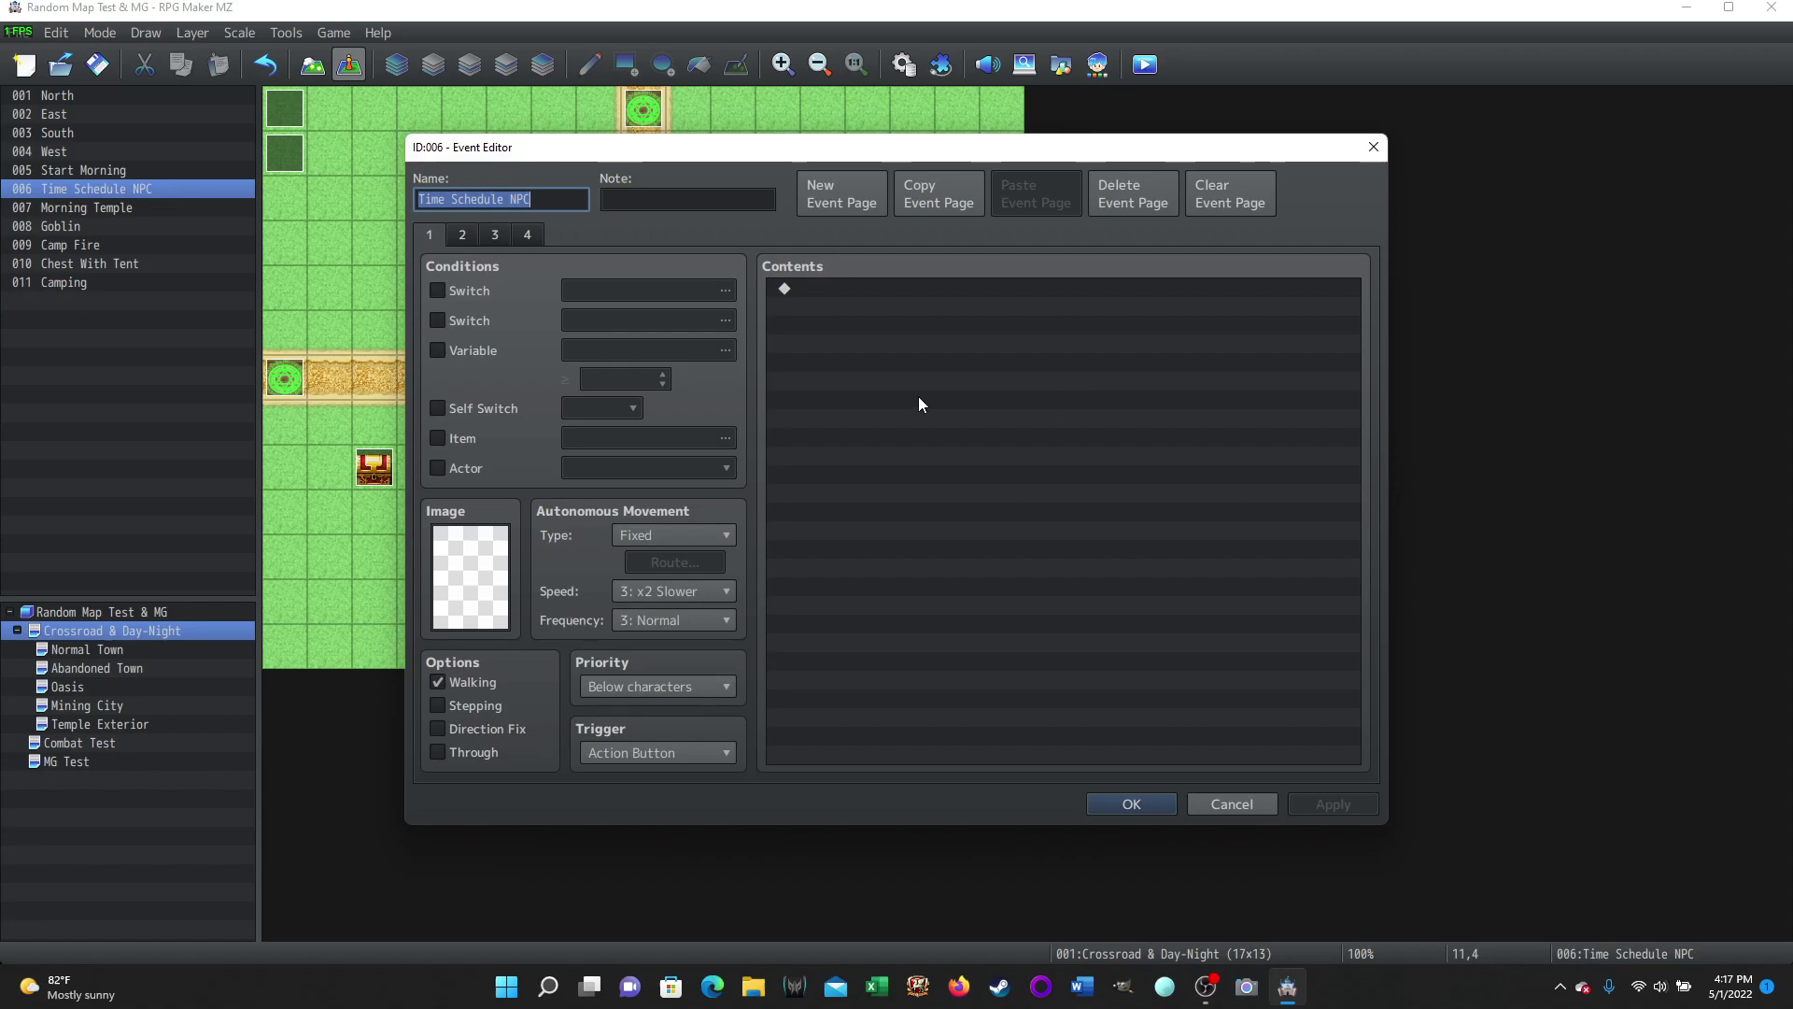
left_click(461, 236)
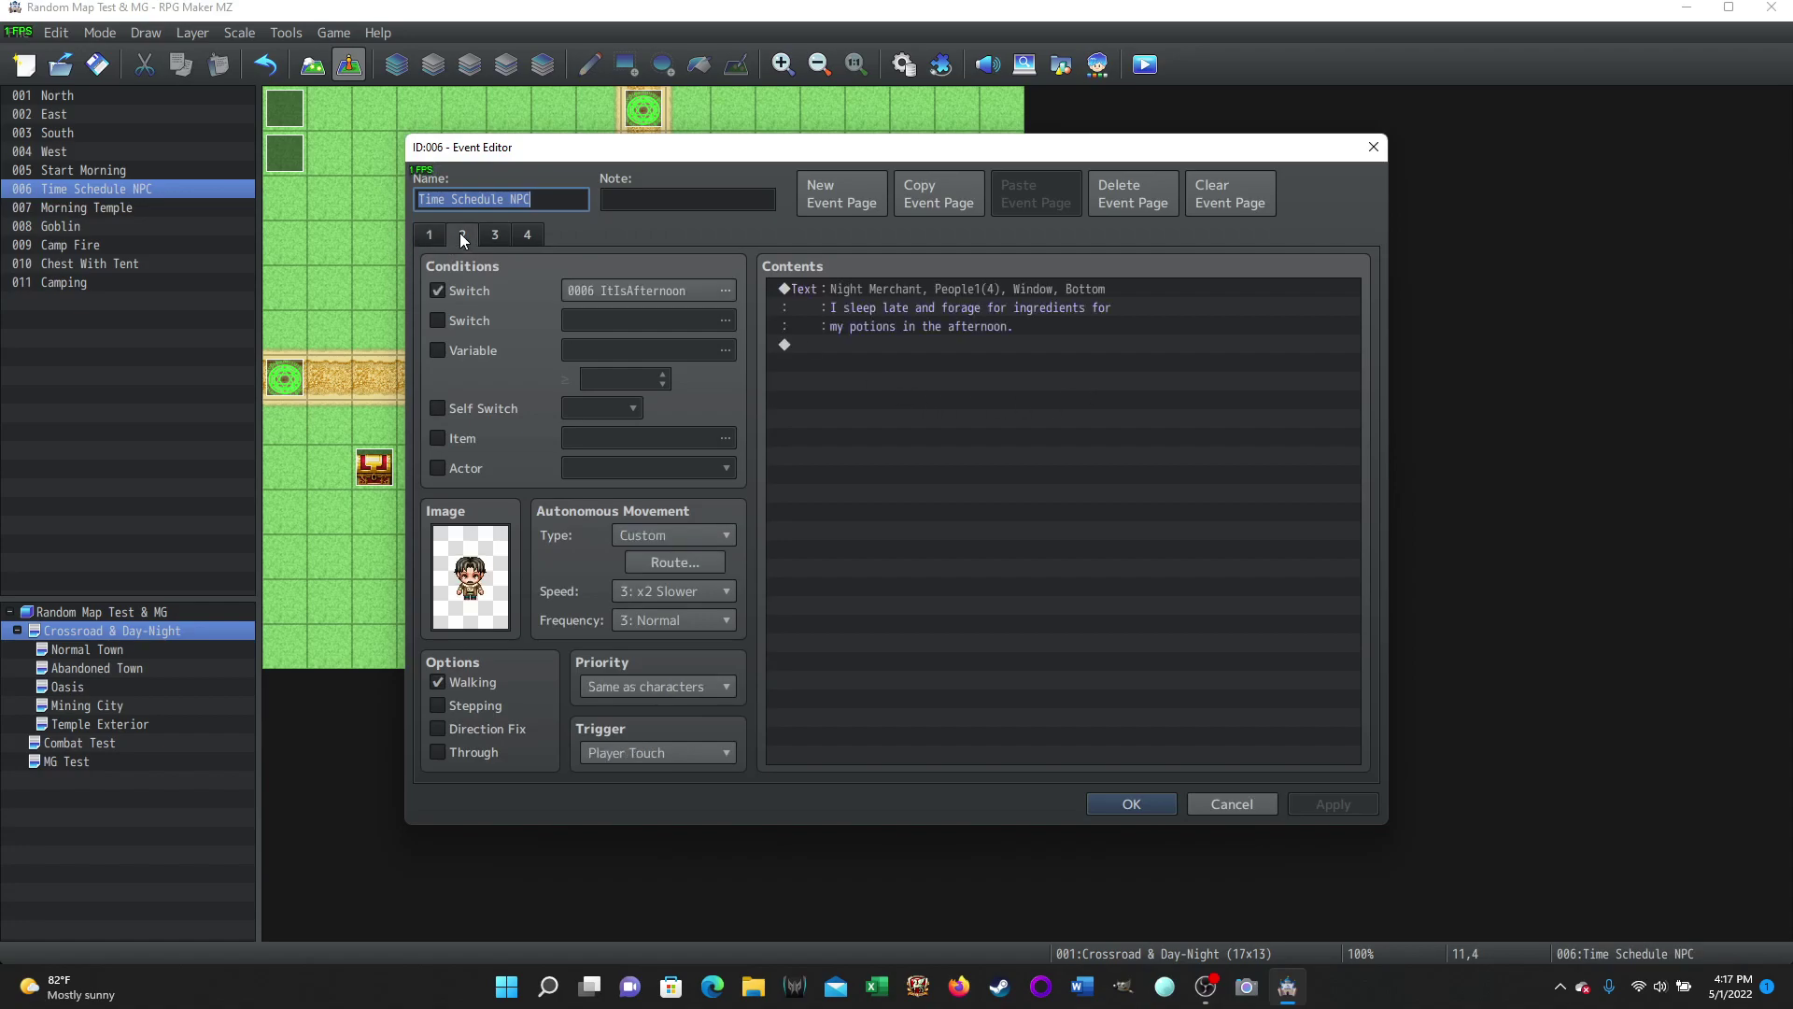
left_click(495, 236)
left_click(528, 236)
left_click(432, 237)
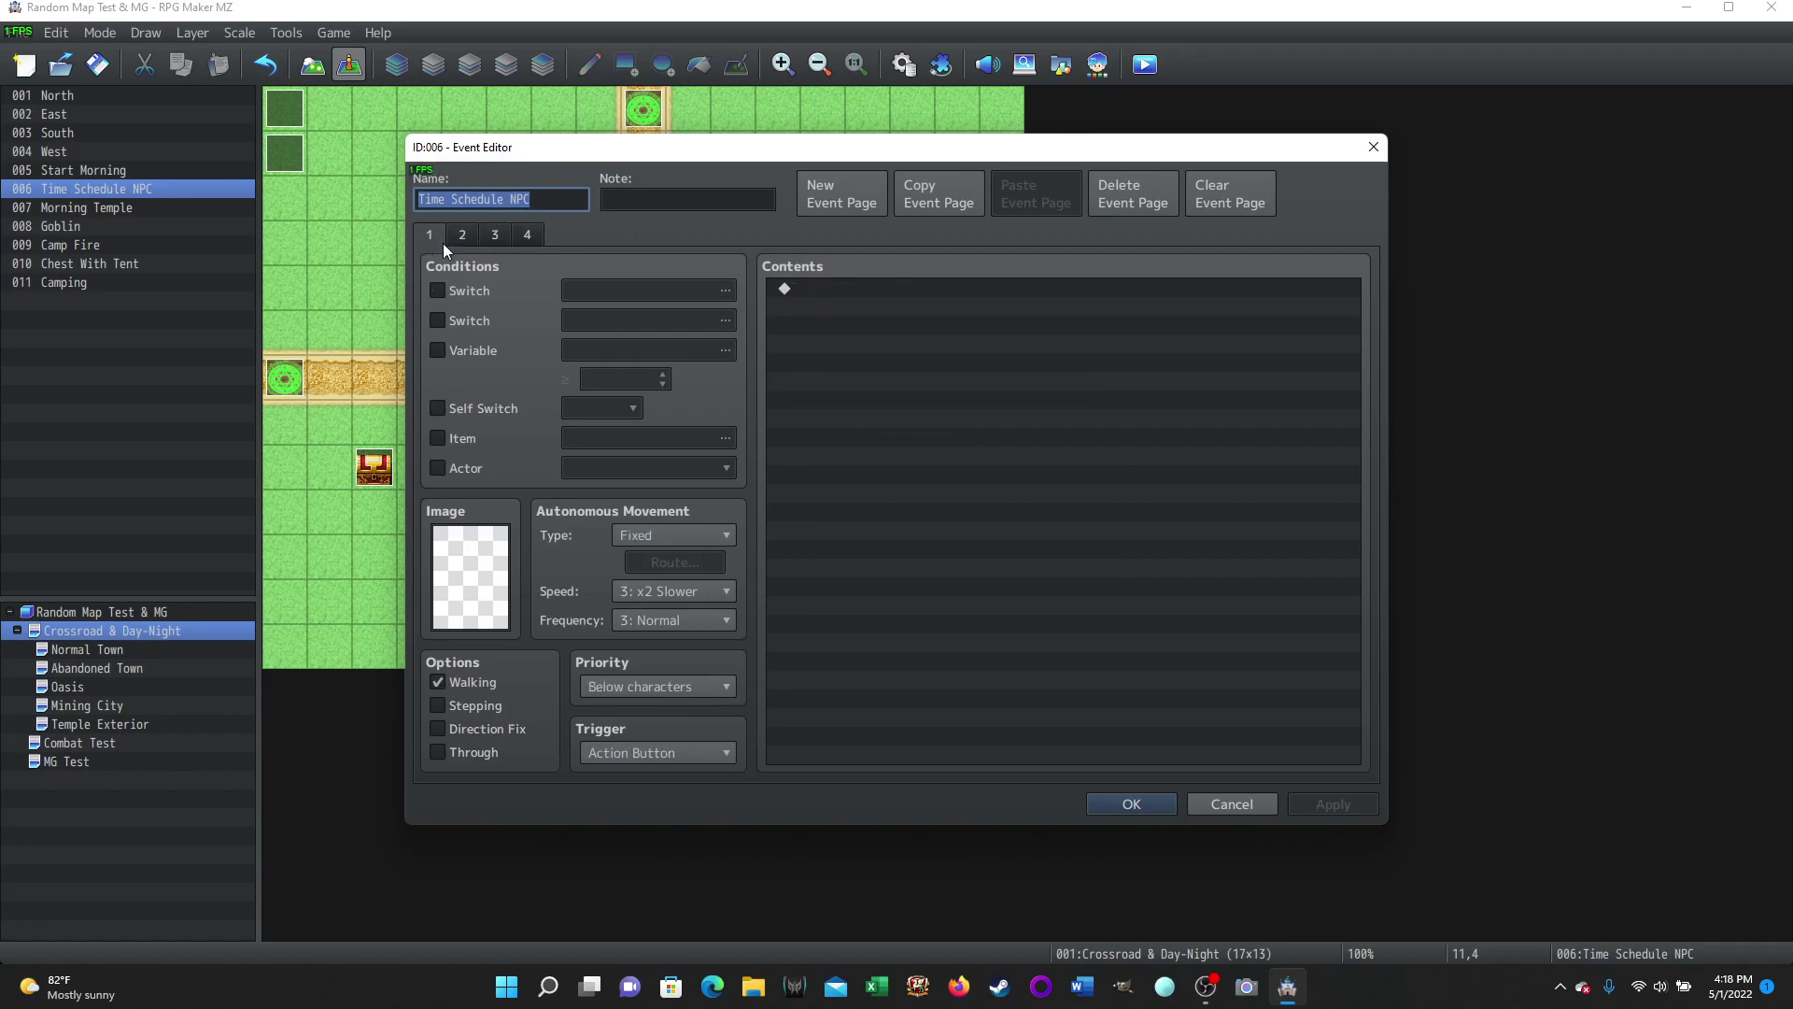
left_click(1230, 804)
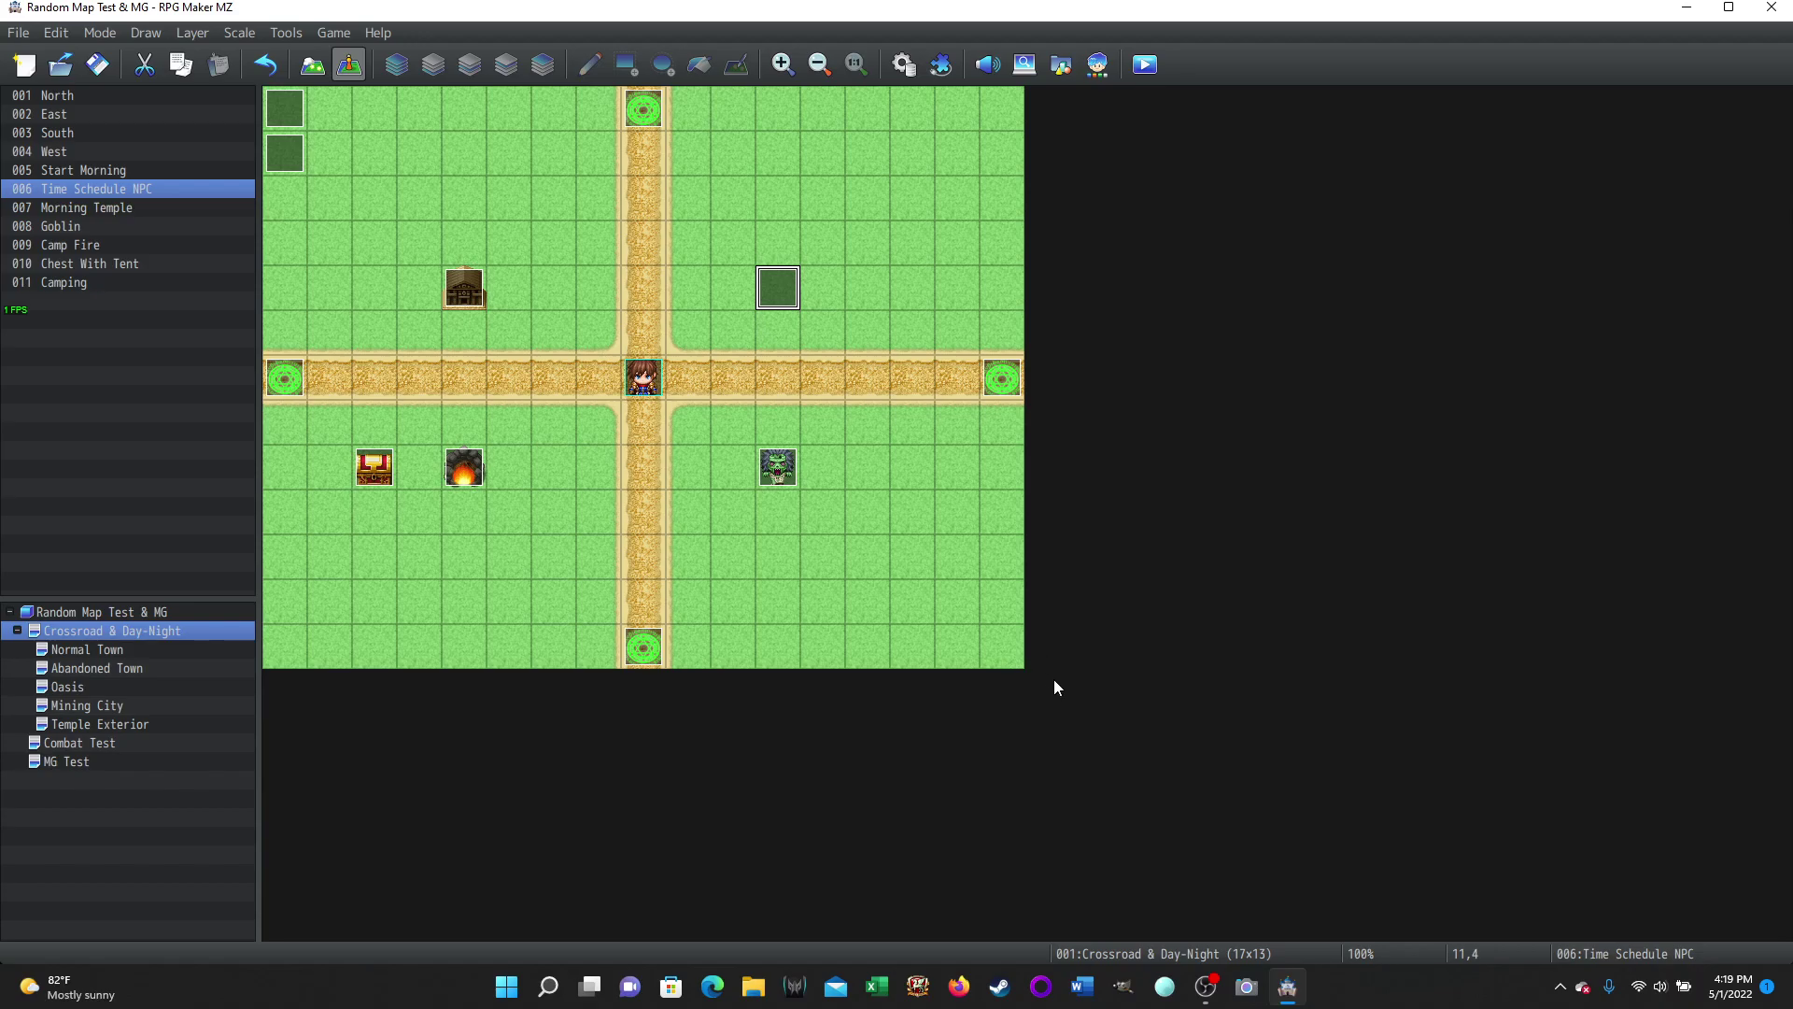
- Bring OBS Studio in front of RPG Maker MZ from the taskbar
left_click(1206, 986)
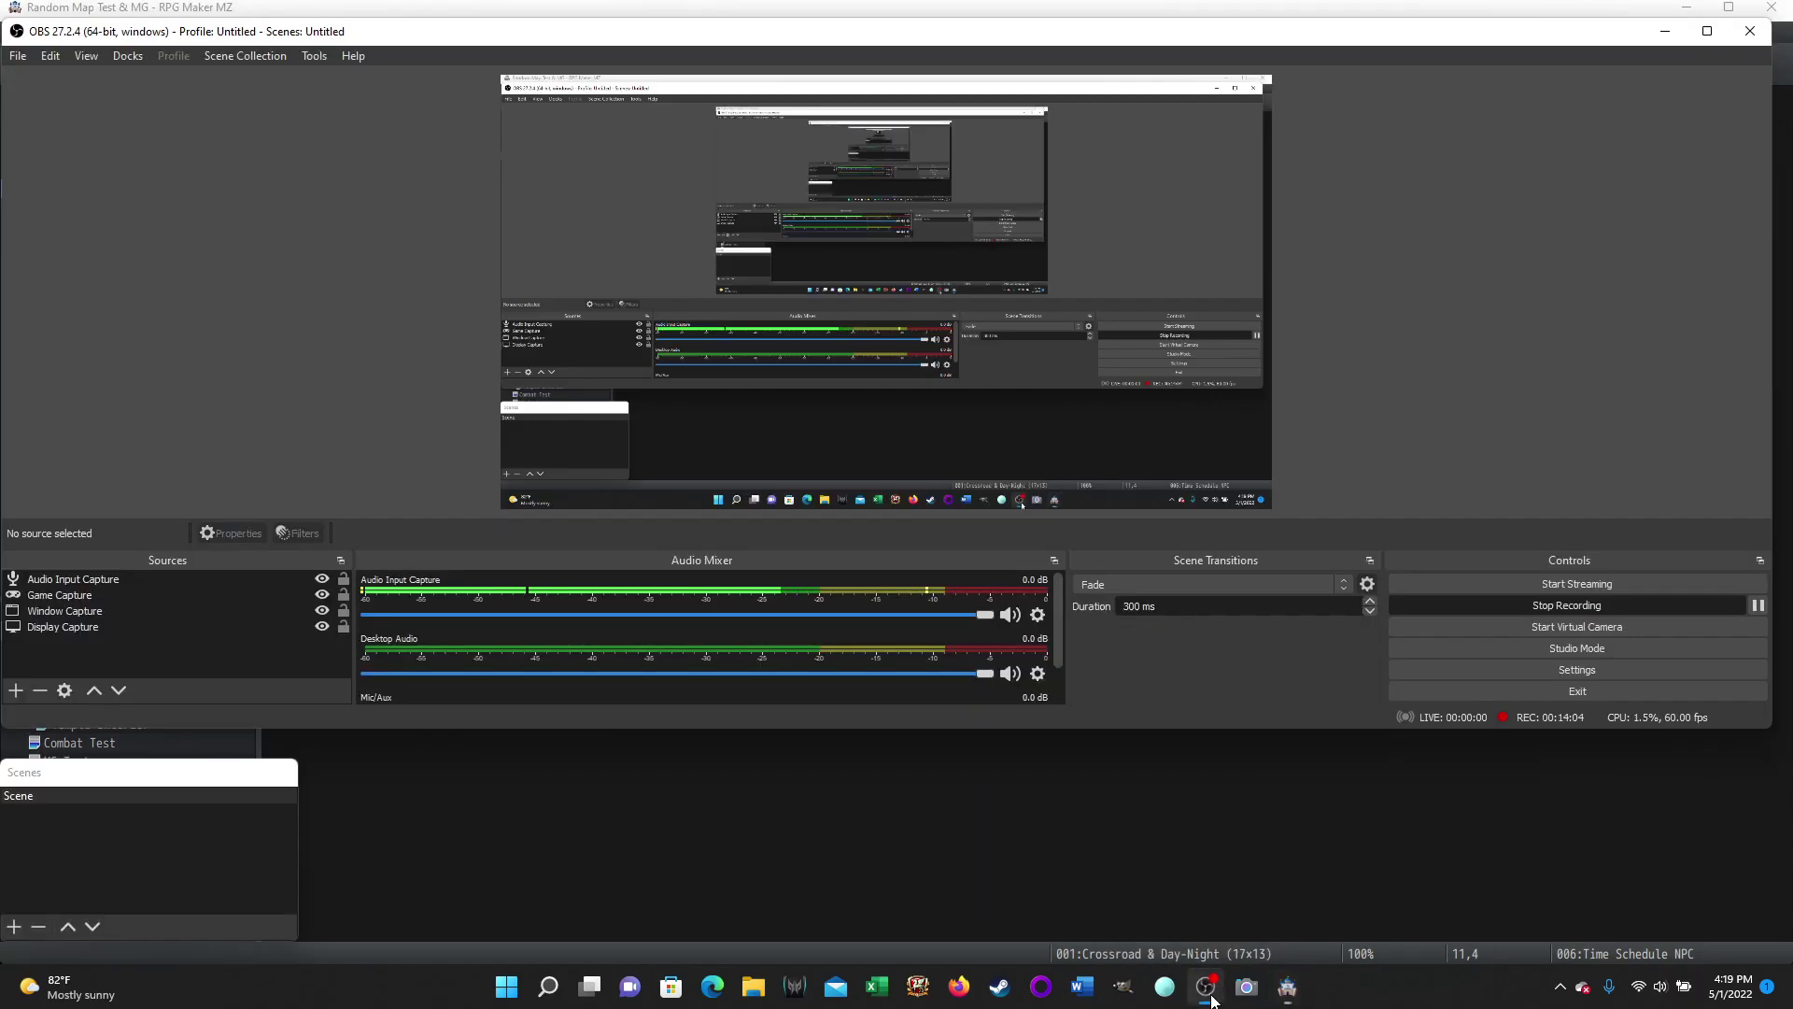